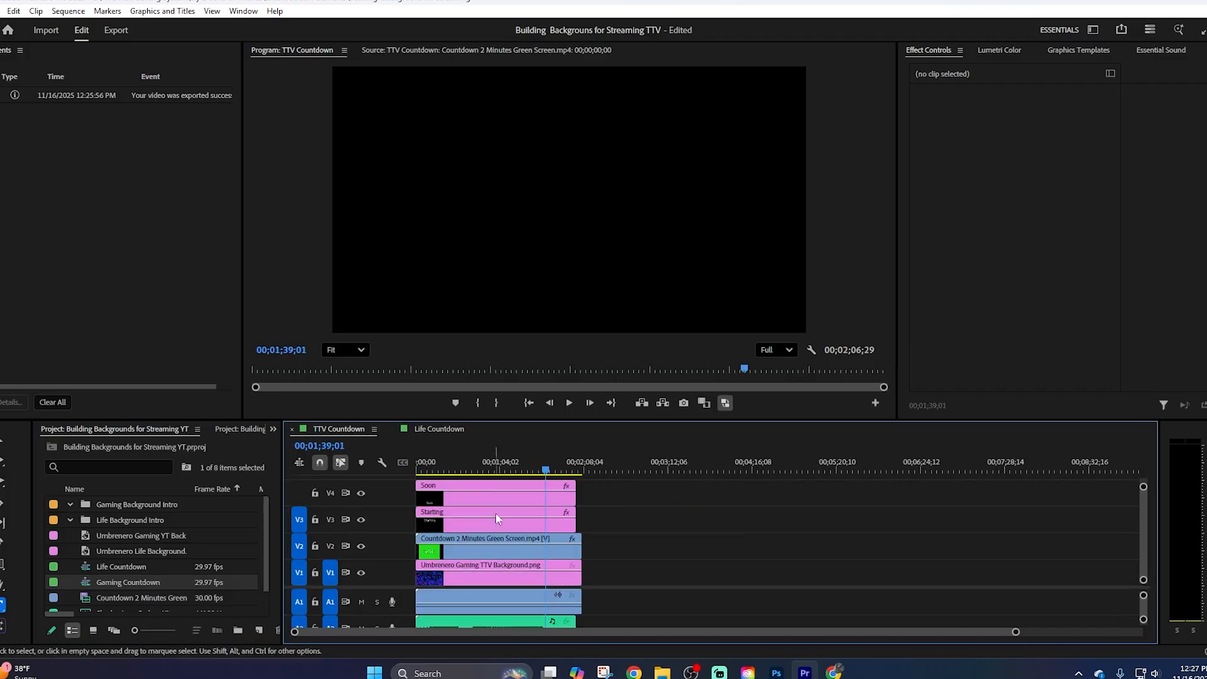
# Copy the Color Key effect from the TTV Countdown's green screen clip onto the countdown clip in the Life Countdown sequence.
pyautogui.click(492, 548)
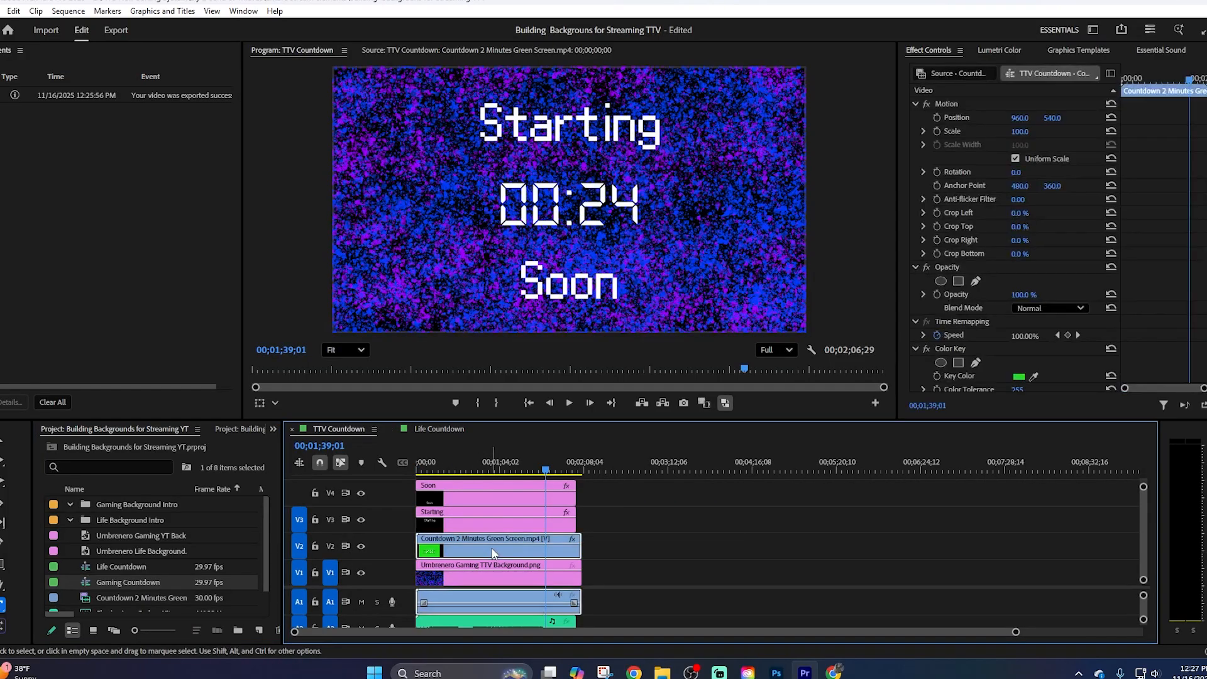
pyautogui.click(971, 348)
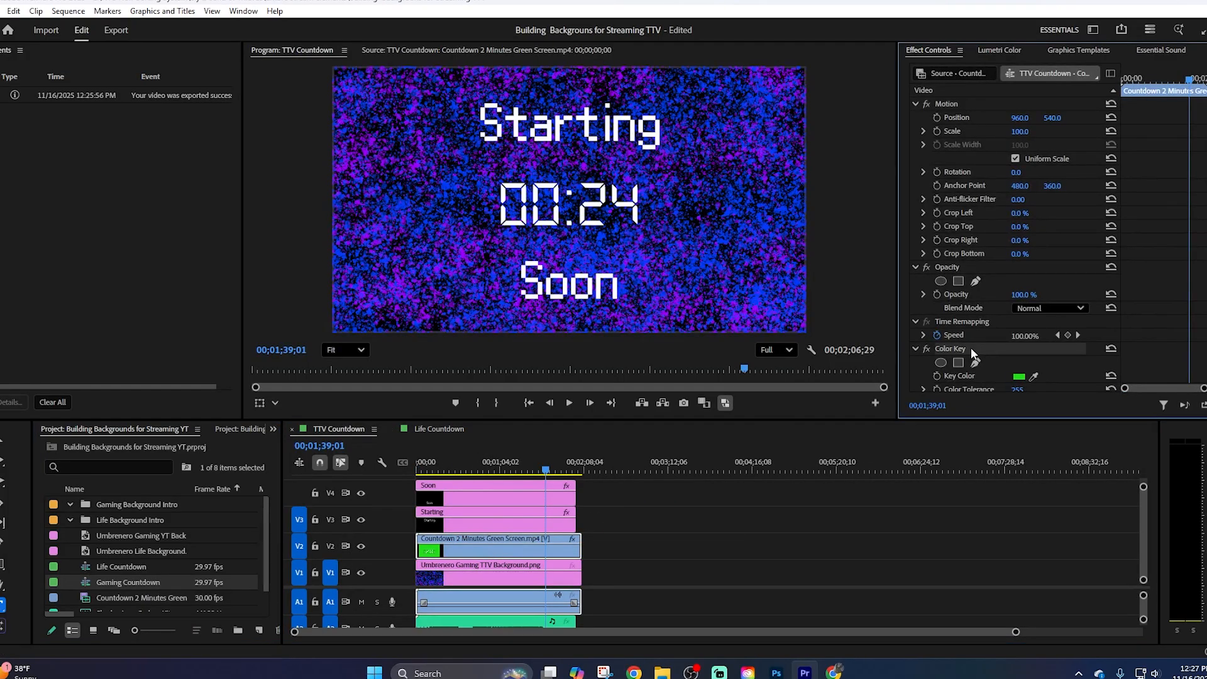
pyautogui.click(424, 425)
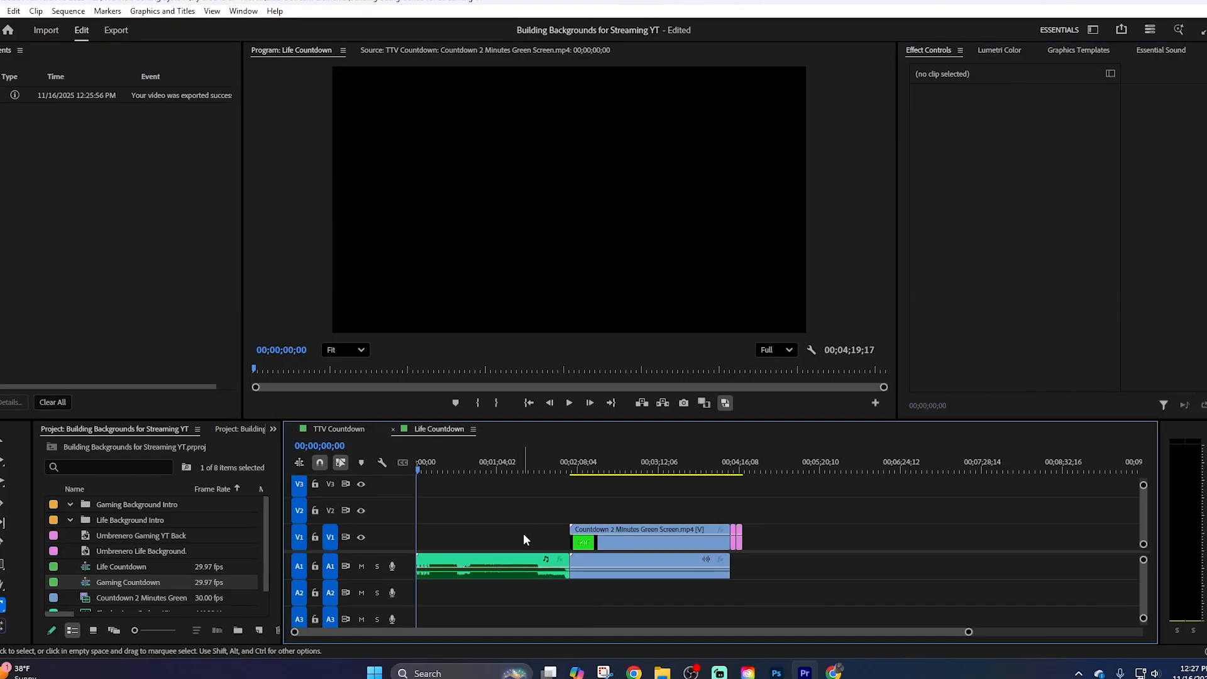
pyautogui.click(637, 544)
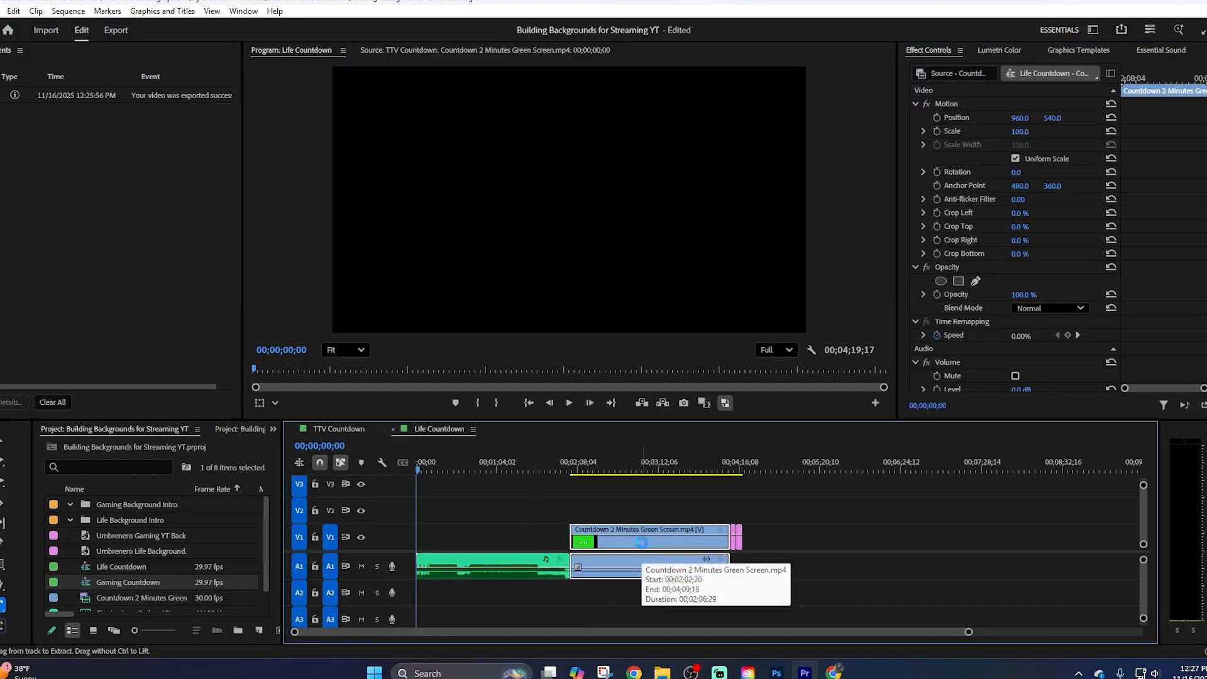
# Compare the original Countdown 2 Minutes Green Screen.mp4 with the keyed clip at 00;02;44;24 in the Life Countdown.
pyautogui.click(114, 595)
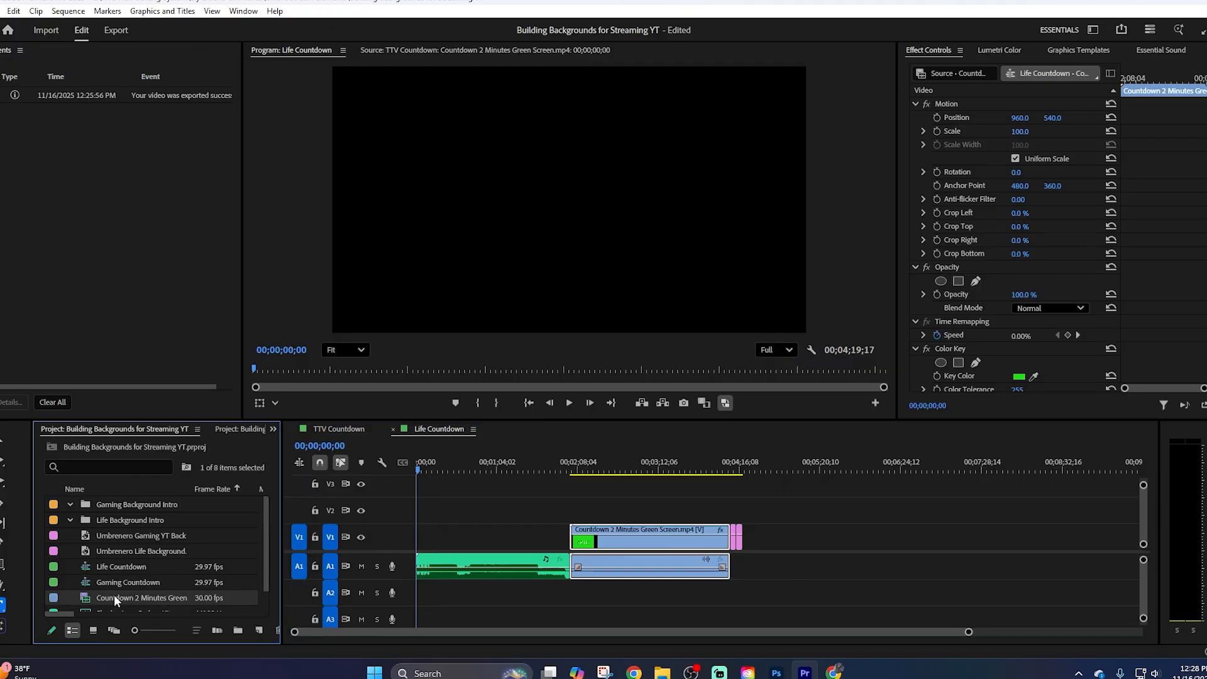
pyautogui.doubleClick(114, 595)
pyautogui.click(621, 545)
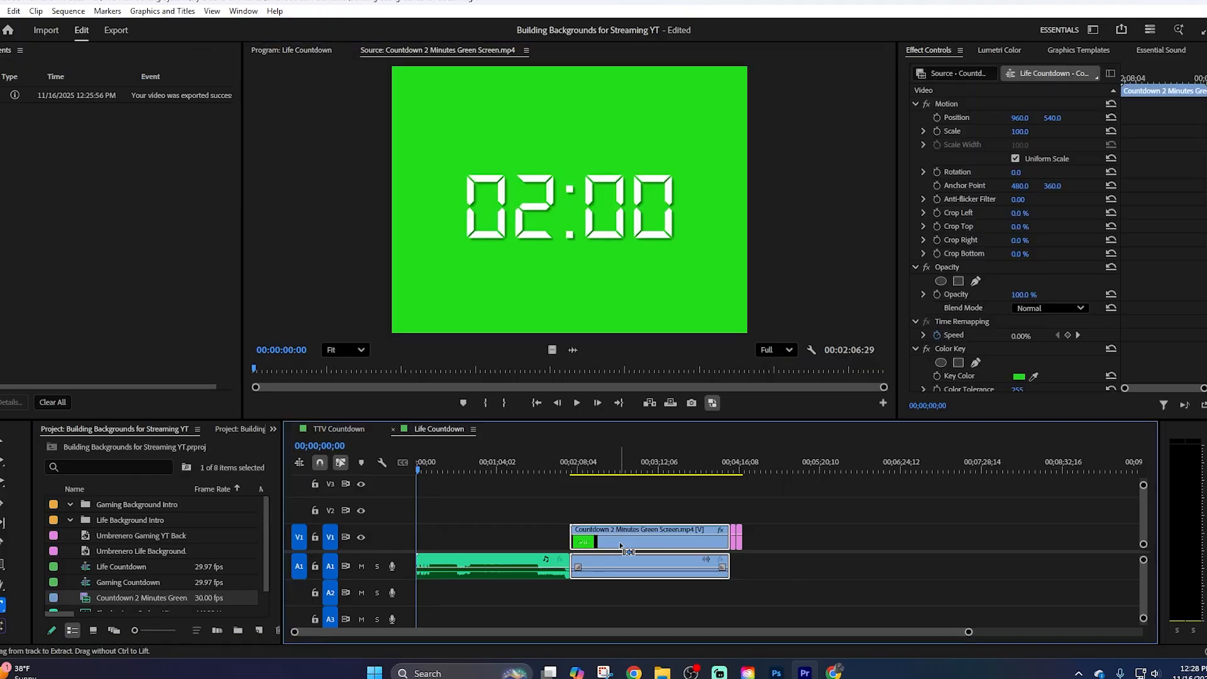
pyautogui.click(622, 468)
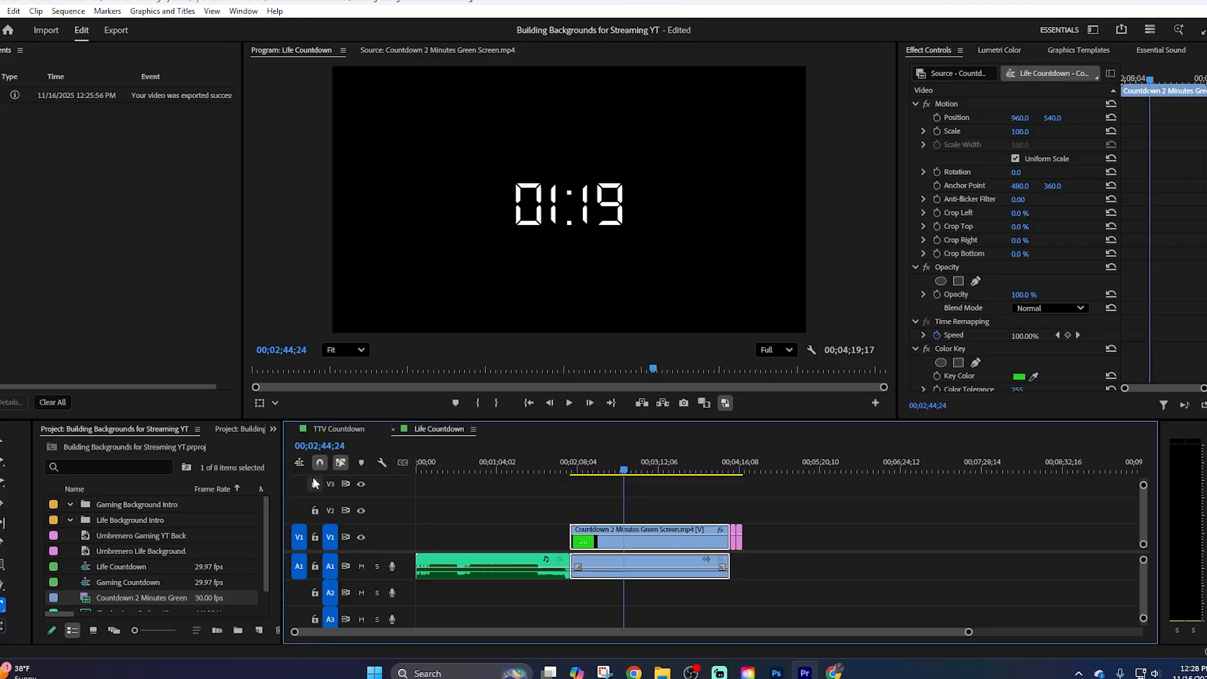
# Open the Gaming Countdown sequence and paste the Color Key effect onto its green screen countdown clip.
pyautogui.doubleClick(133, 586)
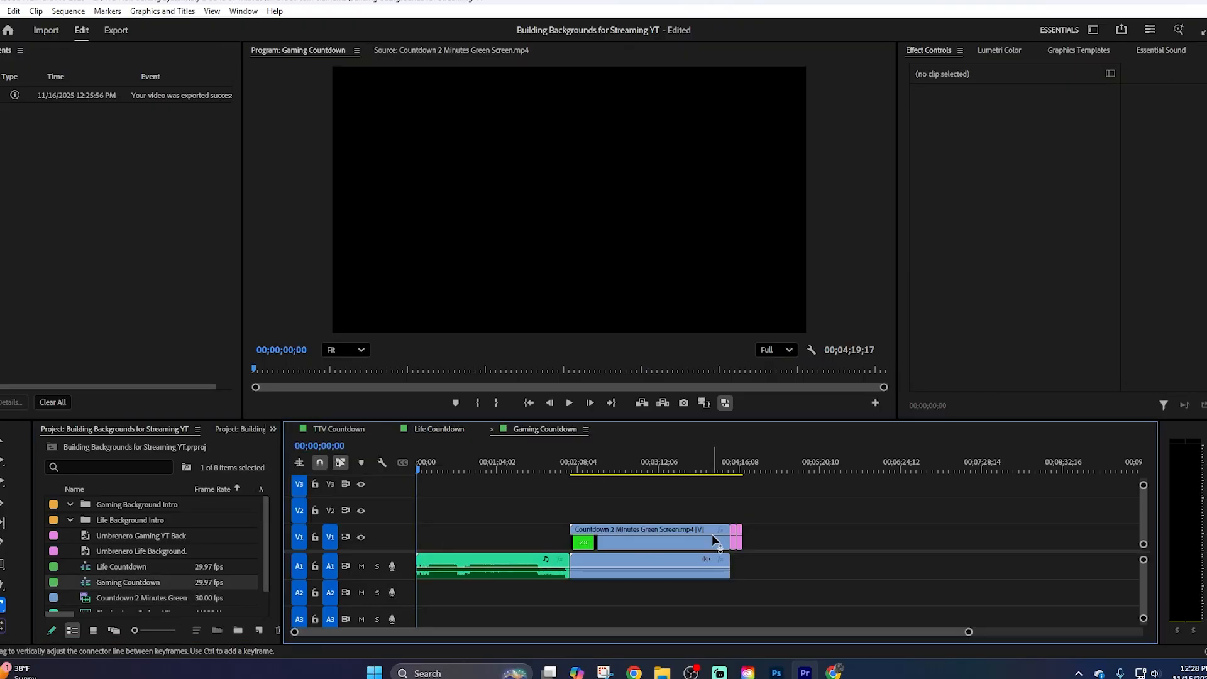
pyautogui.click(693, 545)
pyautogui.hotkey('ctrl', 'v')
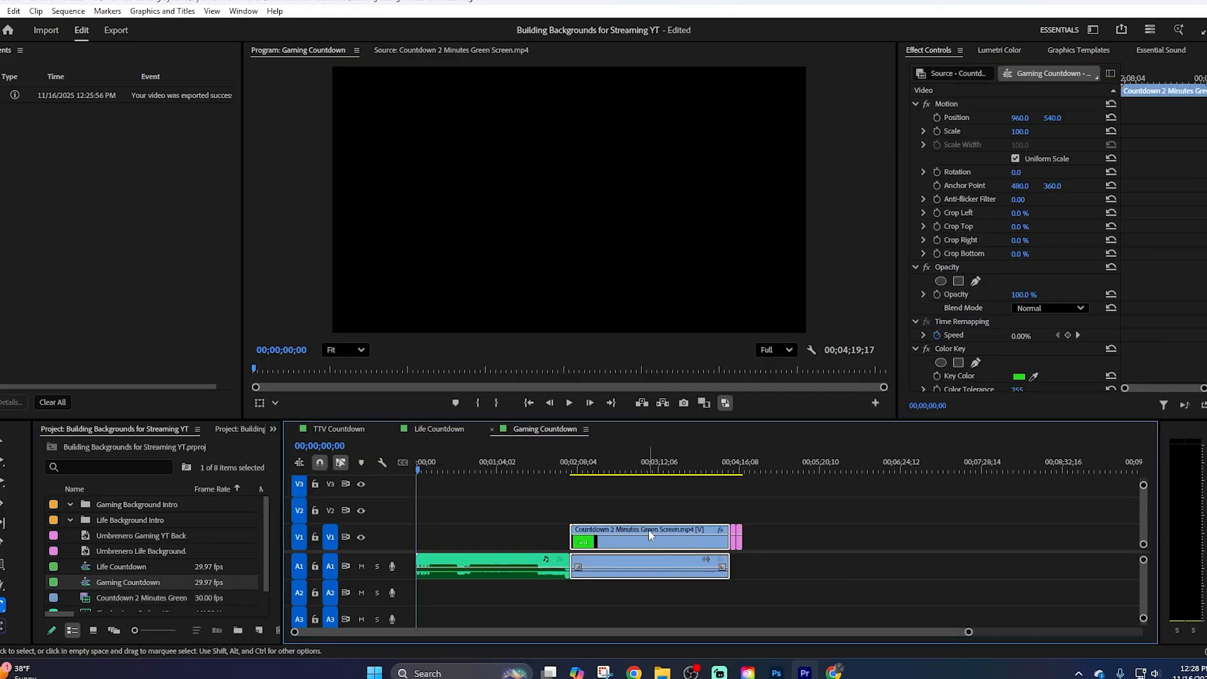
pyautogui.moveTo(641, 454); pyautogui.dragTo(340, 460)
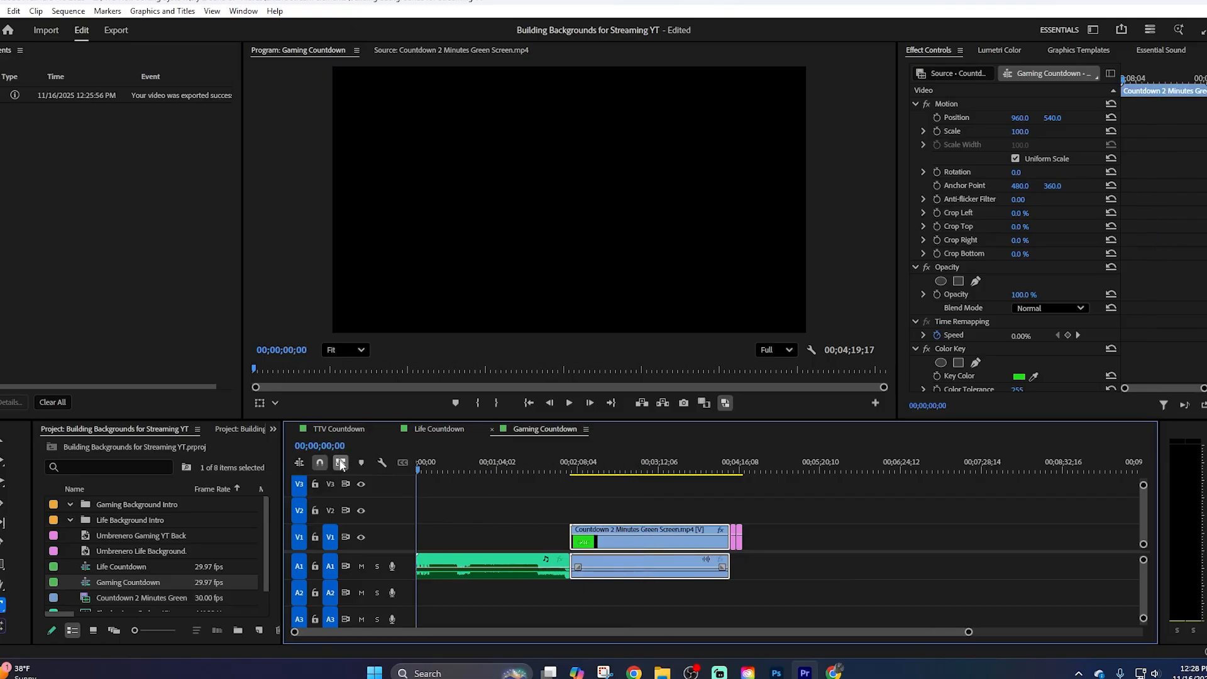
# In the Gaming Countdown, move the music clip to A2 and the countdown clip to the sequence start on V2.
pyautogui.click(481, 561)
pyautogui.moveTo(481, 578); pyautogui.dragTo(470, 587)
pyautogui.click(653, 530)
pyautogui.moveTo(651, 530); pyautogui.dragTo(497, 504)
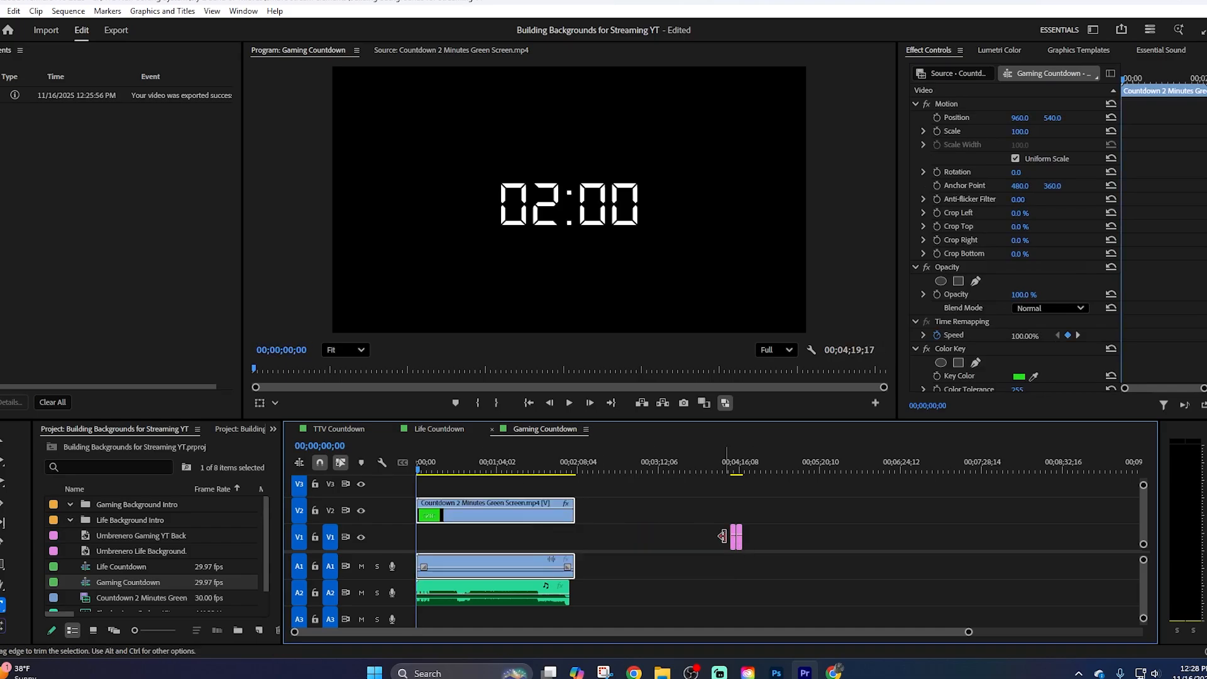
# In the Life Countdown, move the music clip to A2 and the countdown clip to the start of the sequence.
pyautogui.click(443, 433)
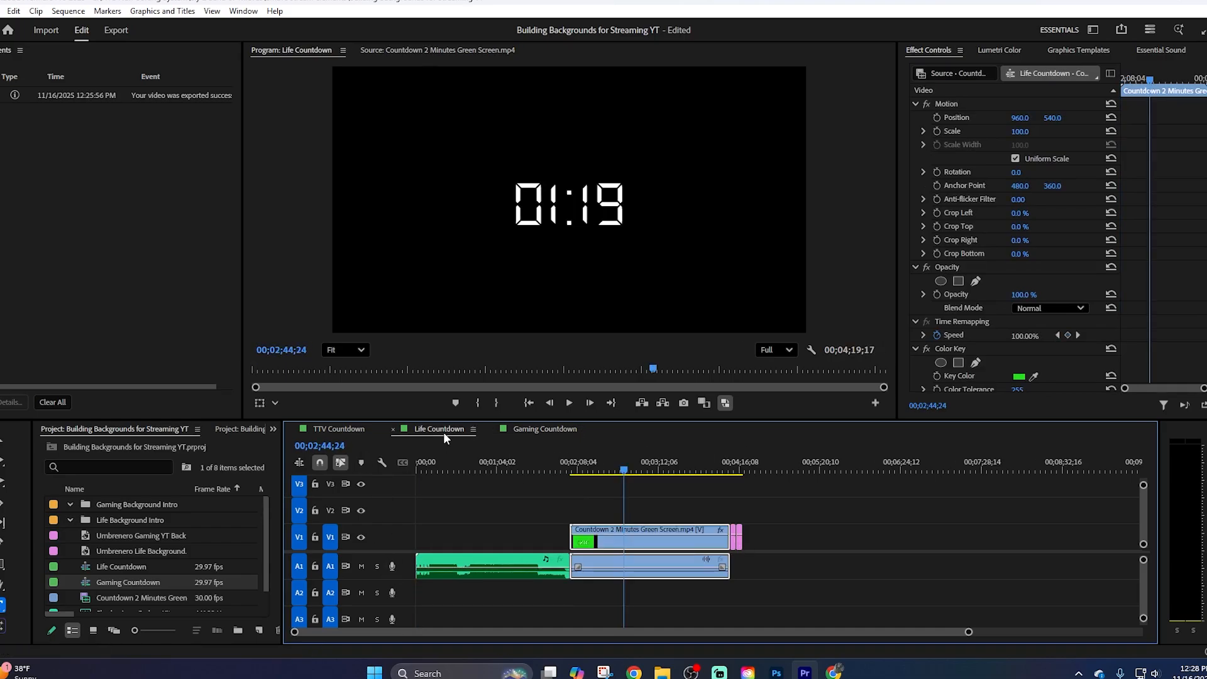
pyautogui.click(481, 565)
pyautogui.moveTo(482, 568); pyautogui.dragTo(474, 586)
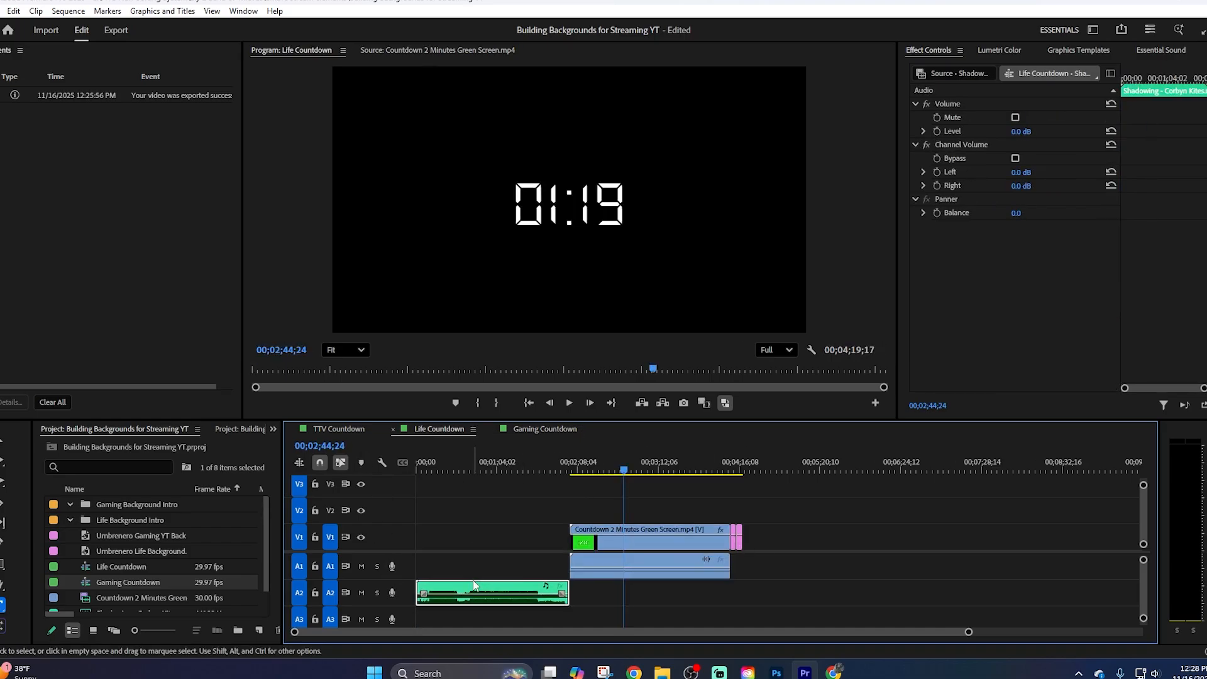
pyautogui.moveTo(599, 541); pyautogui.dragTo(378, 546)
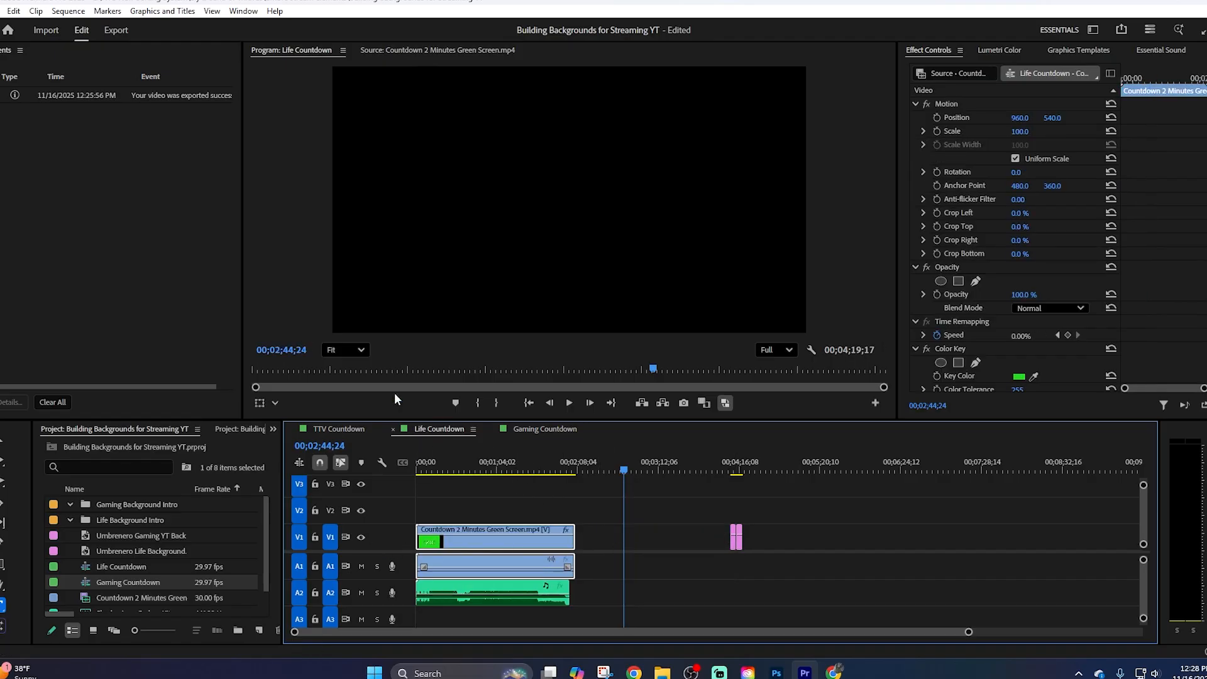
# Check the layer order in the TTV Countdown and raise the Life Countdown's green screen clip to track V2.
pyautogui.click(329, 422)
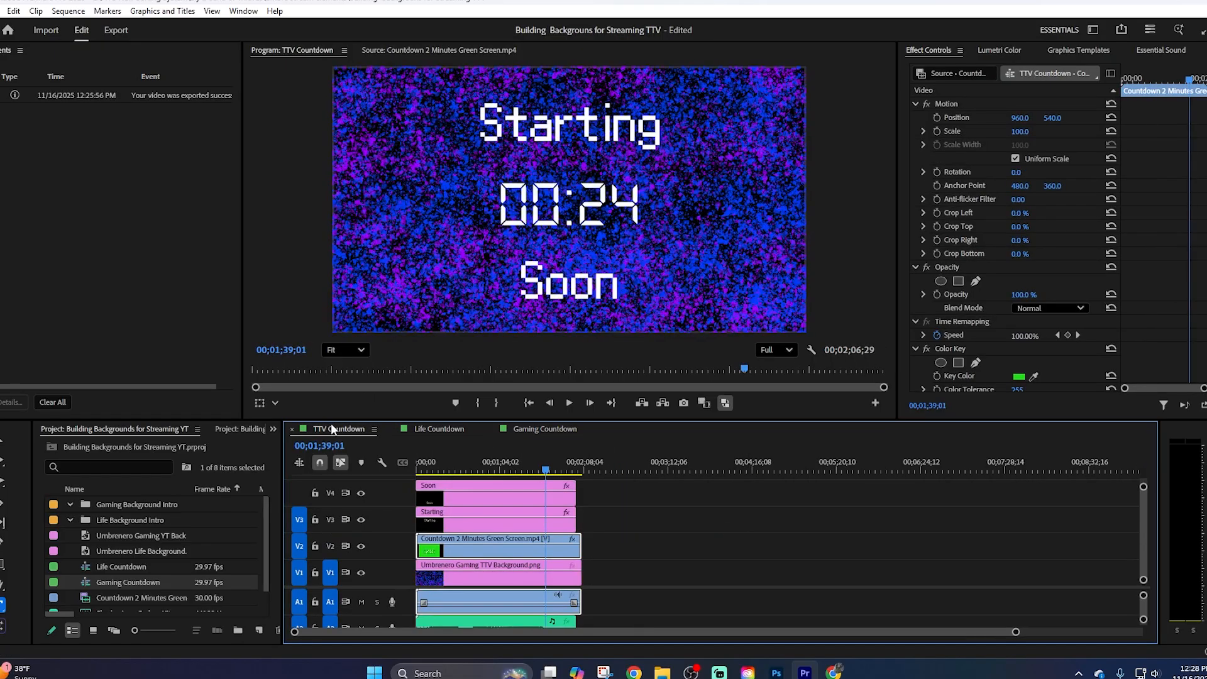
pyautogui.click(430, 426)
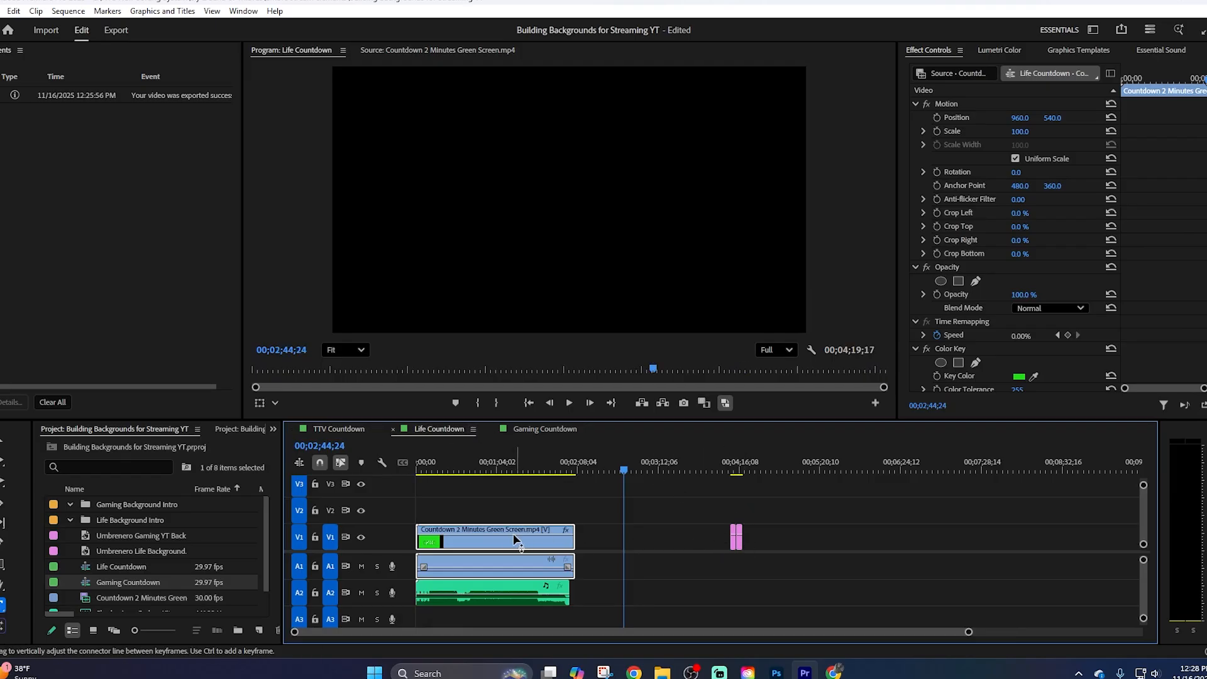
pyautogui.moveTo(466, 535); pyautogui.dragTo(465, 519)
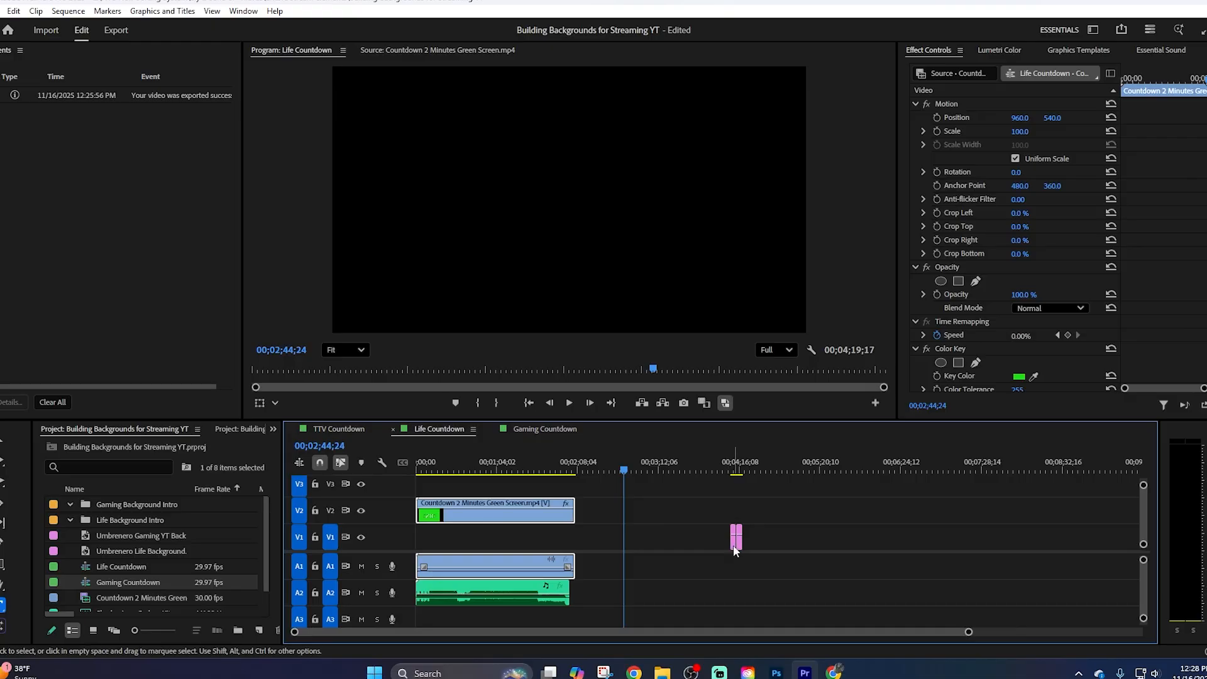
# Place Umbrenero Life Background.png on V1 beneath the full length of the Life Countdown's timer and delete the leftover background clip.
pyautogui.moveTo(736, 550); pyautogui.dragTo(580, 534)
pyautogui.click(522, 472)
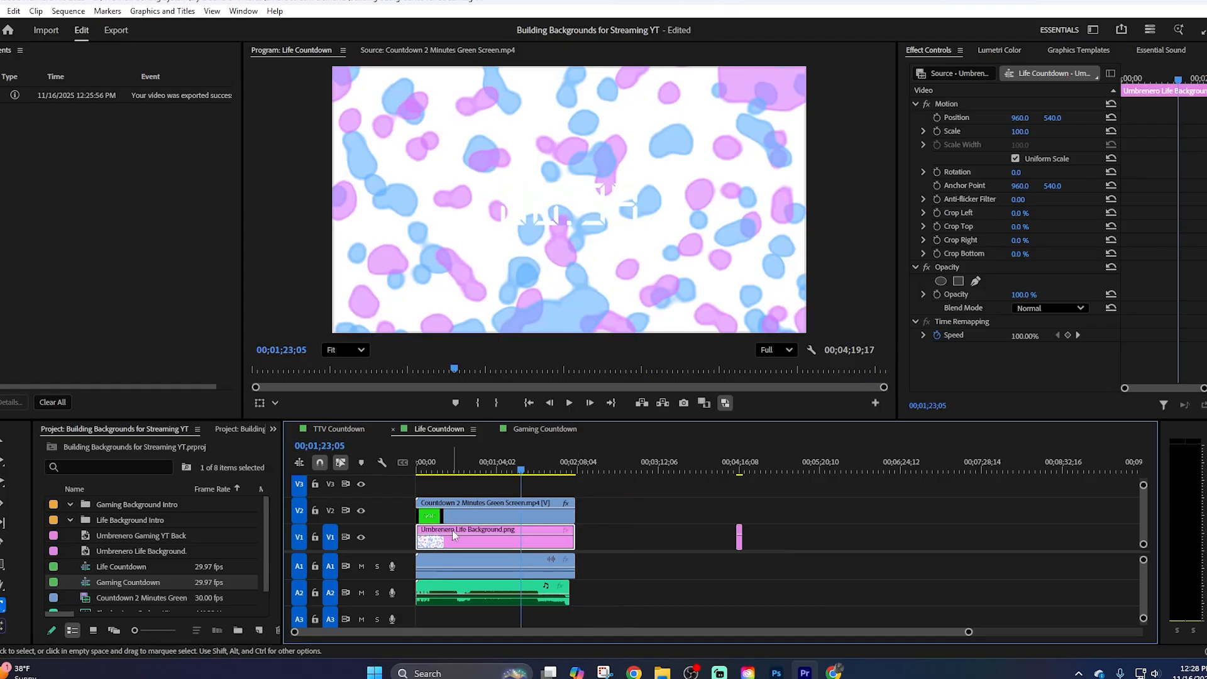
pyautogui.click(490, 510)
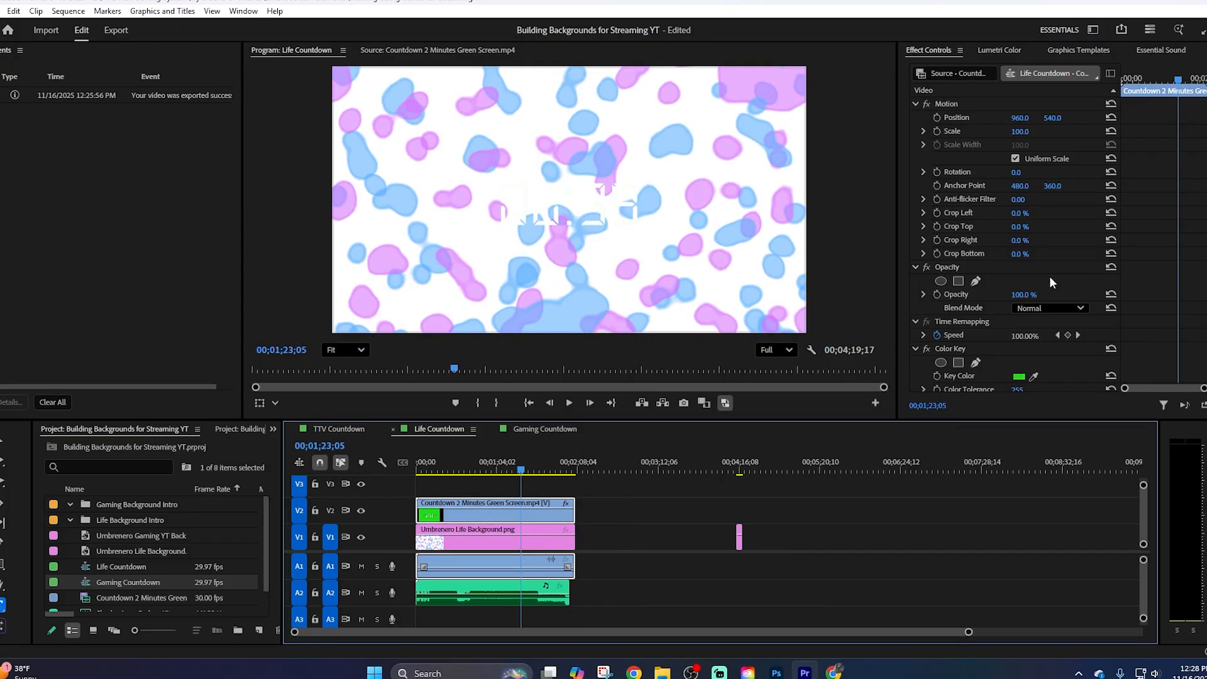
pyautogui.scroll(-5, 1065, 277)
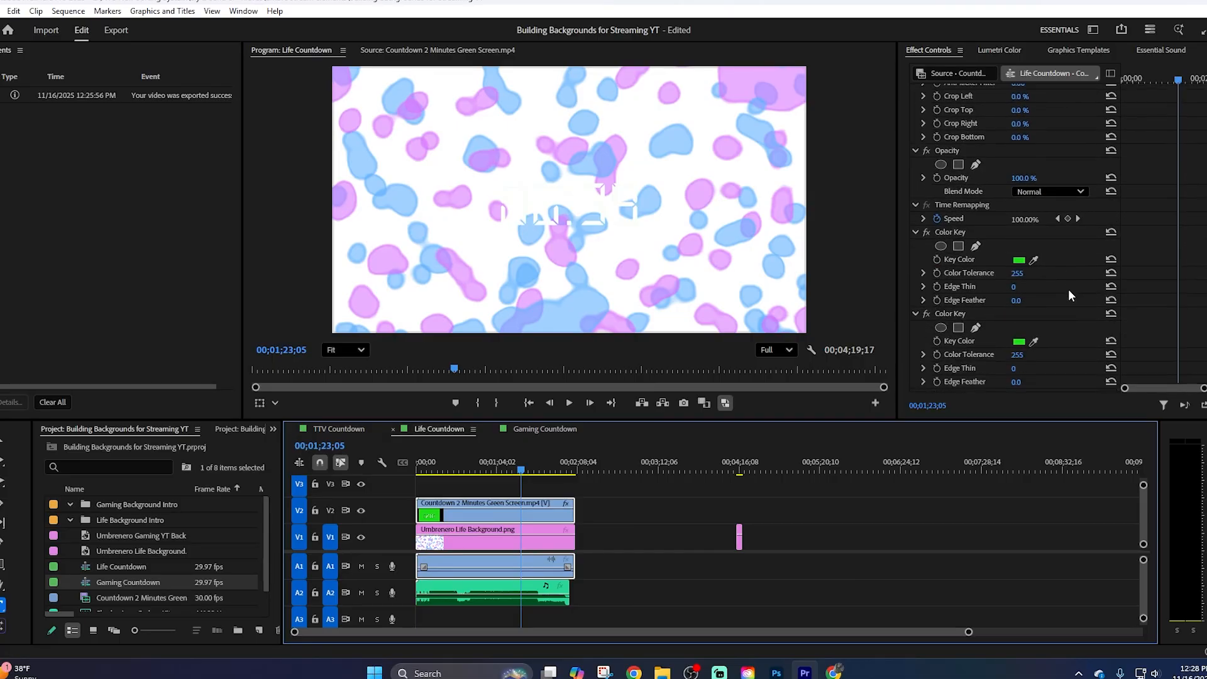
pyautogui.scroll(-4, 1068, 303)
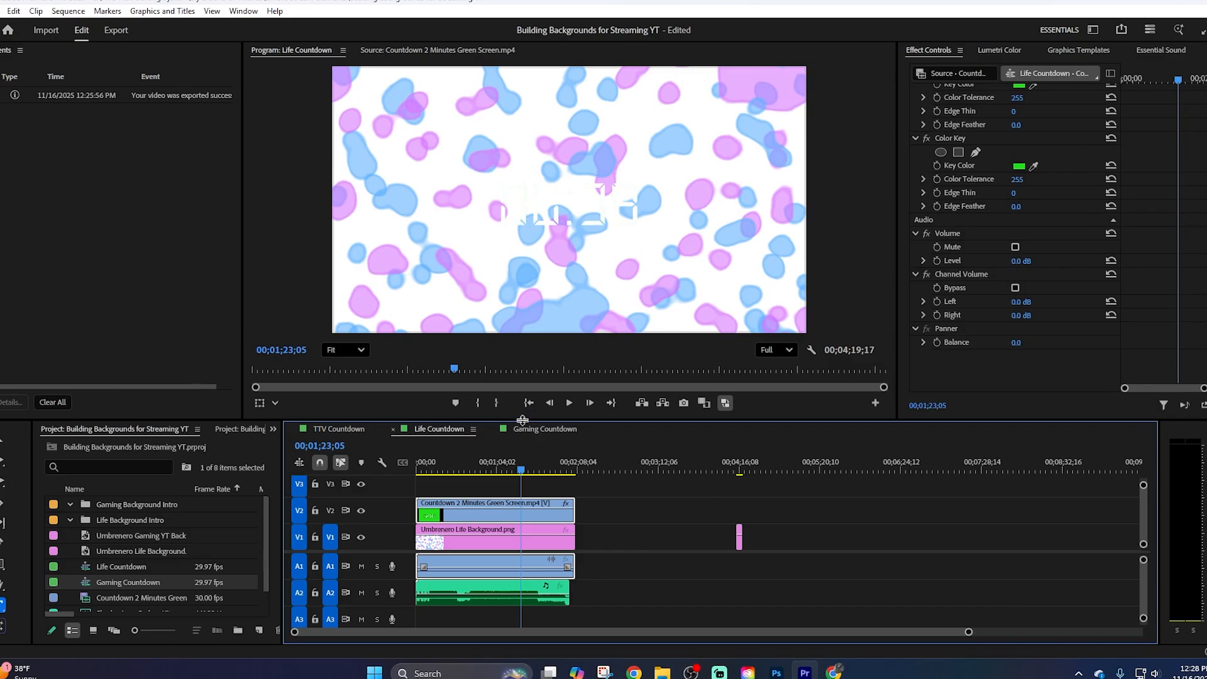
pyautogui.click(740, 541)
pyautogui.press('Delete')
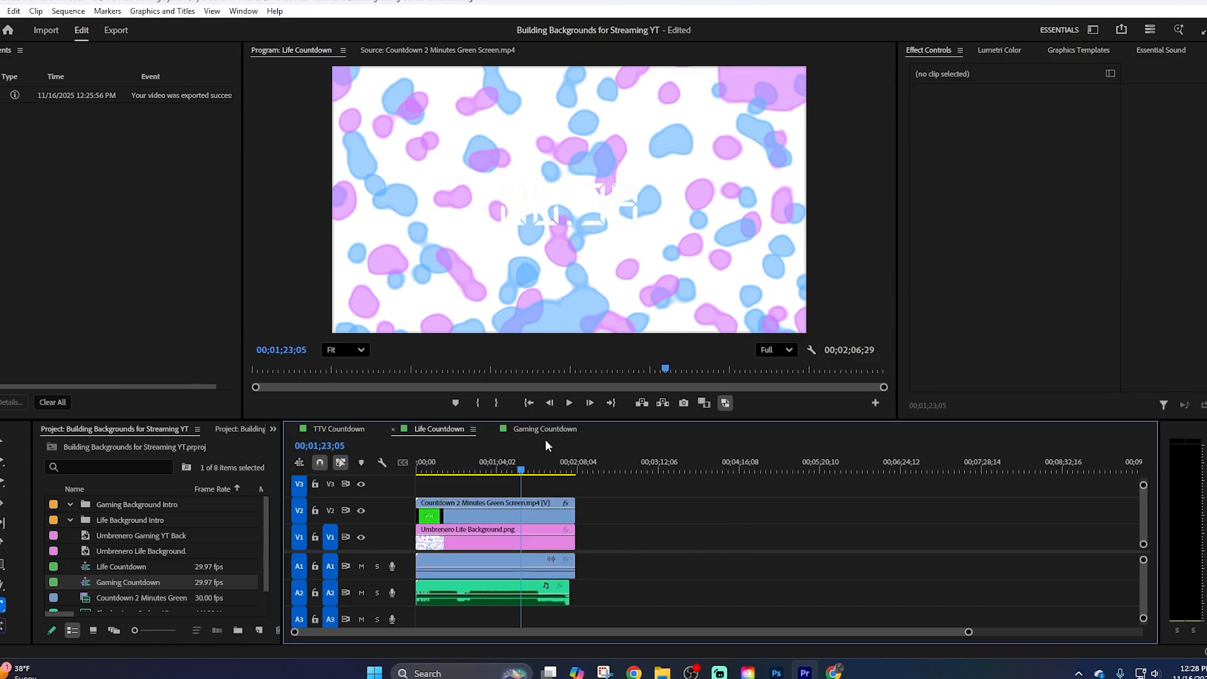
# In the Gaming Countdown, fit Umbrenero Gaming YT Background.png under the timer on V1 and remove the other background clip.
pyautogui.click(516, 428)
pyautogui.click(738, 542)
pyautogui.moveTo(736, 541); pyautogui.dragTo(585, 539)
pyautogui.click(615, 525)
pyautogui.moveTo(614, 456); pyautogui.dragTo(573, 454)
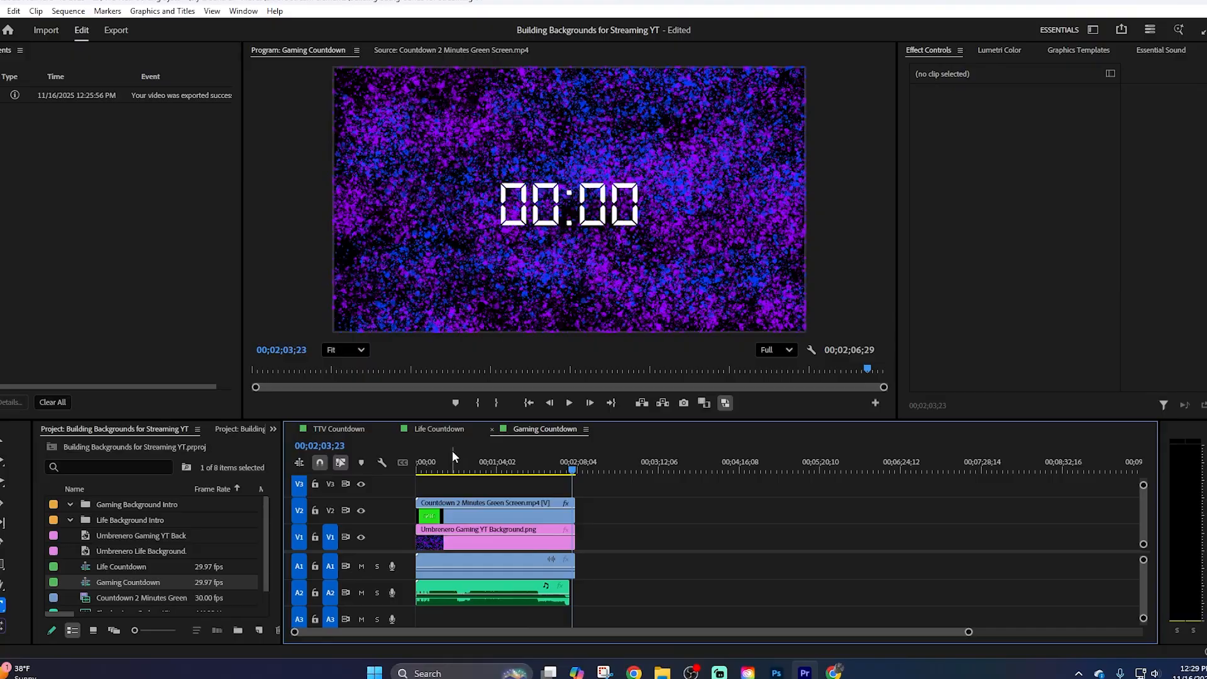
# Copy the Starting and Soon text clips from the TTV Countdown to the beginning of the Gaming Countdown and preview the result.
pyautogui.click(357, 430)
pyautogui.click(539, 429)
pyautogui.click(358, 428)
pyautogui.moveTo(603, 492); pyautogui.dragTo(488, 531)
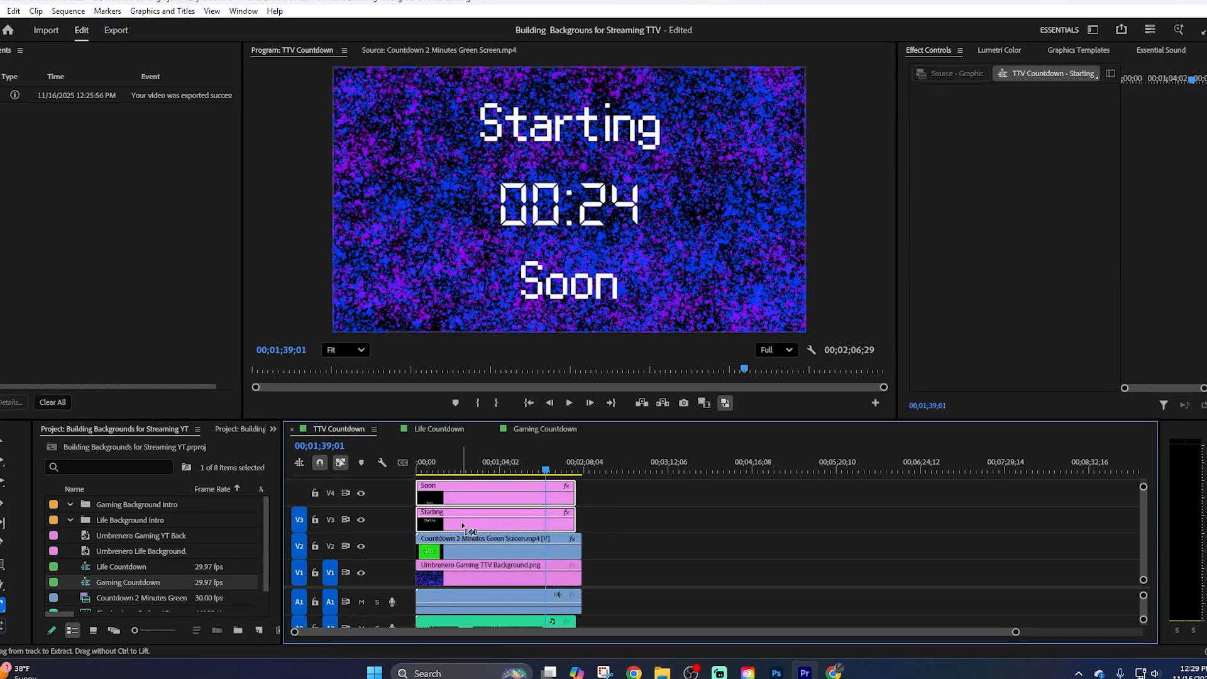
pyautogui.click(538, 433)
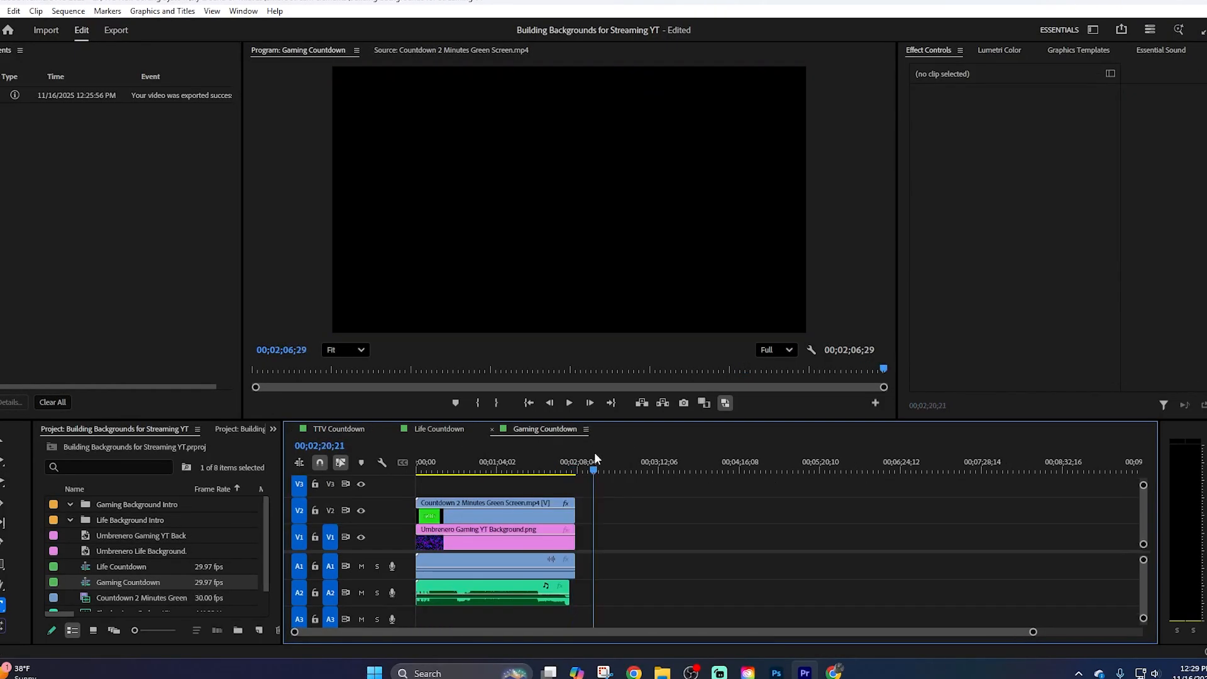
pyautogui.press('Home')
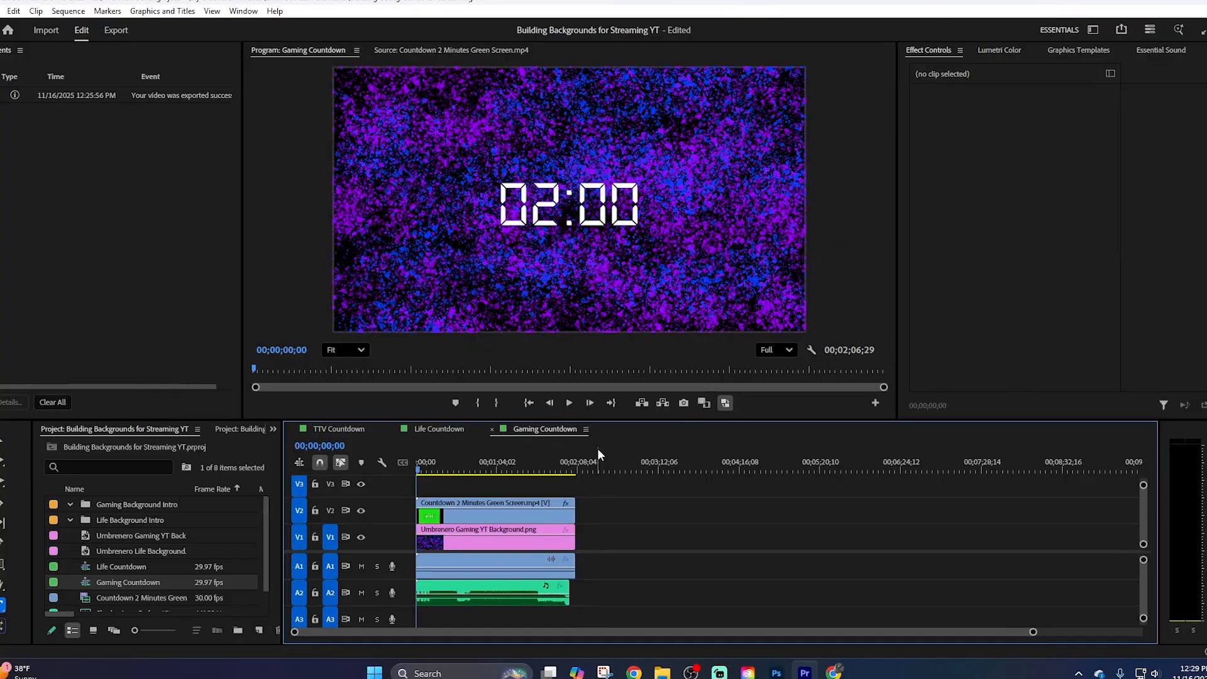
pyautogui.hotkey('ctrl', 'v')
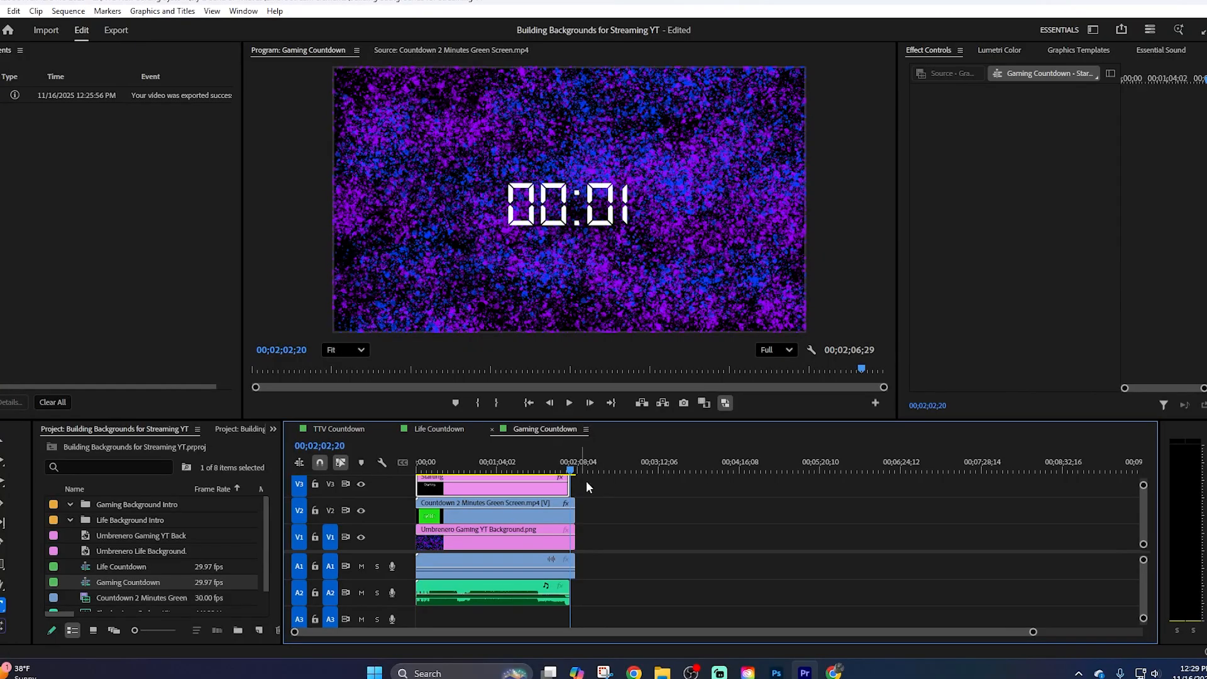
pyautogui.moveTo(529, 455); pyautogui.dragTo(510, 455)
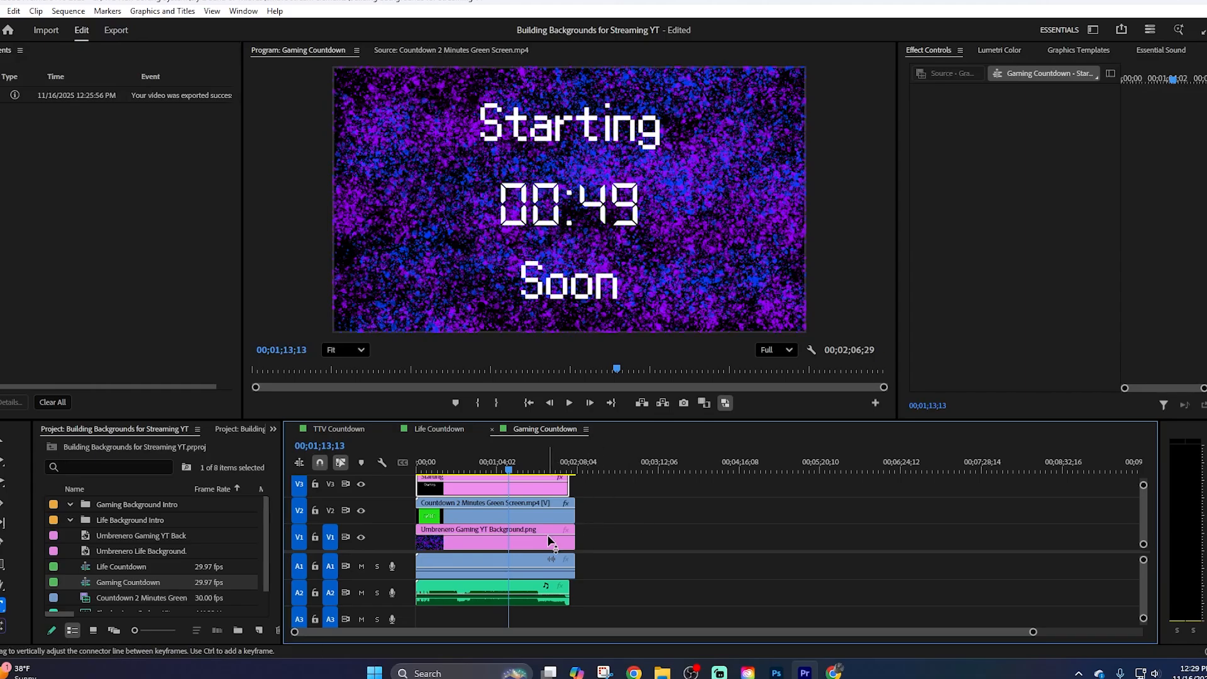
pyautogui.click(739, 539)
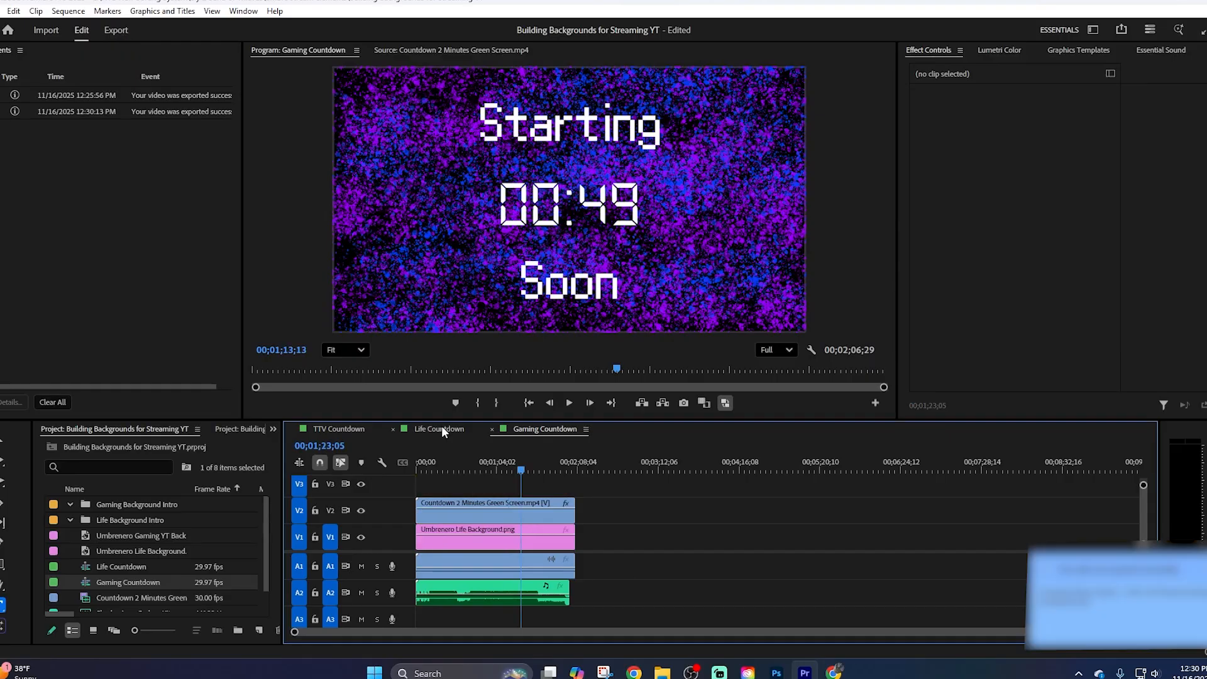
# Paste the Starting and Soon text clips above the timer in the Life Countdown and align them to the sequence start.
pyautogui.click(442, 428)
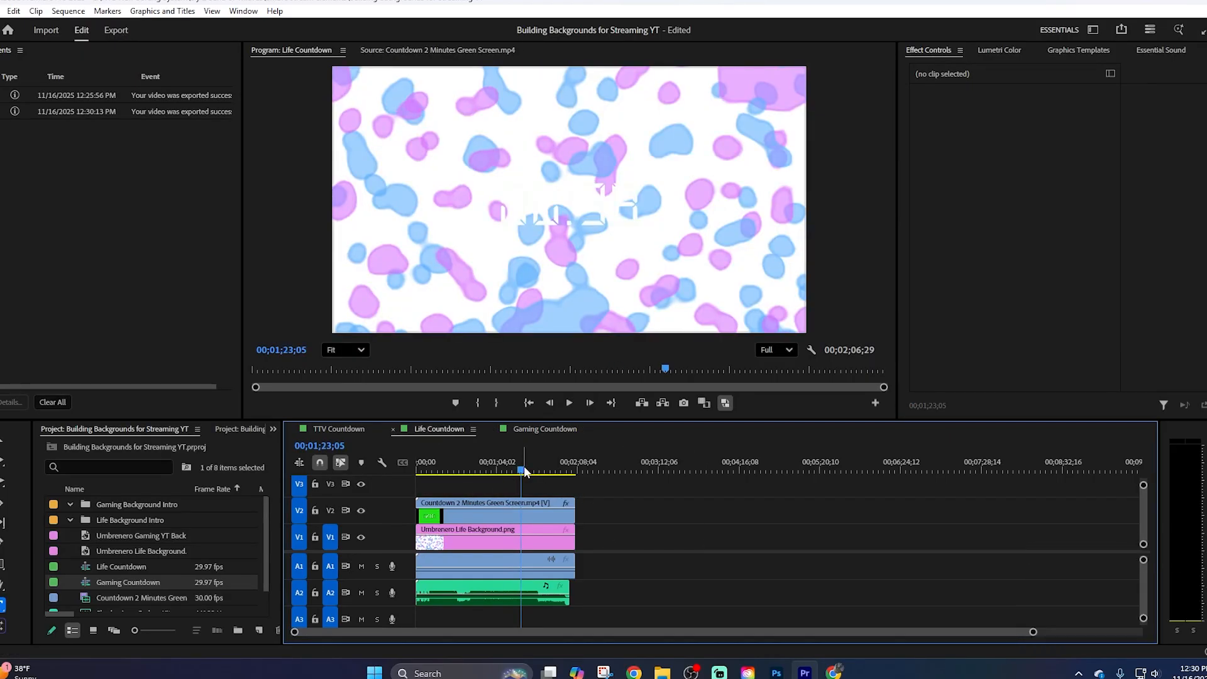
pyautogui.hotkey('ctrl', 'v')
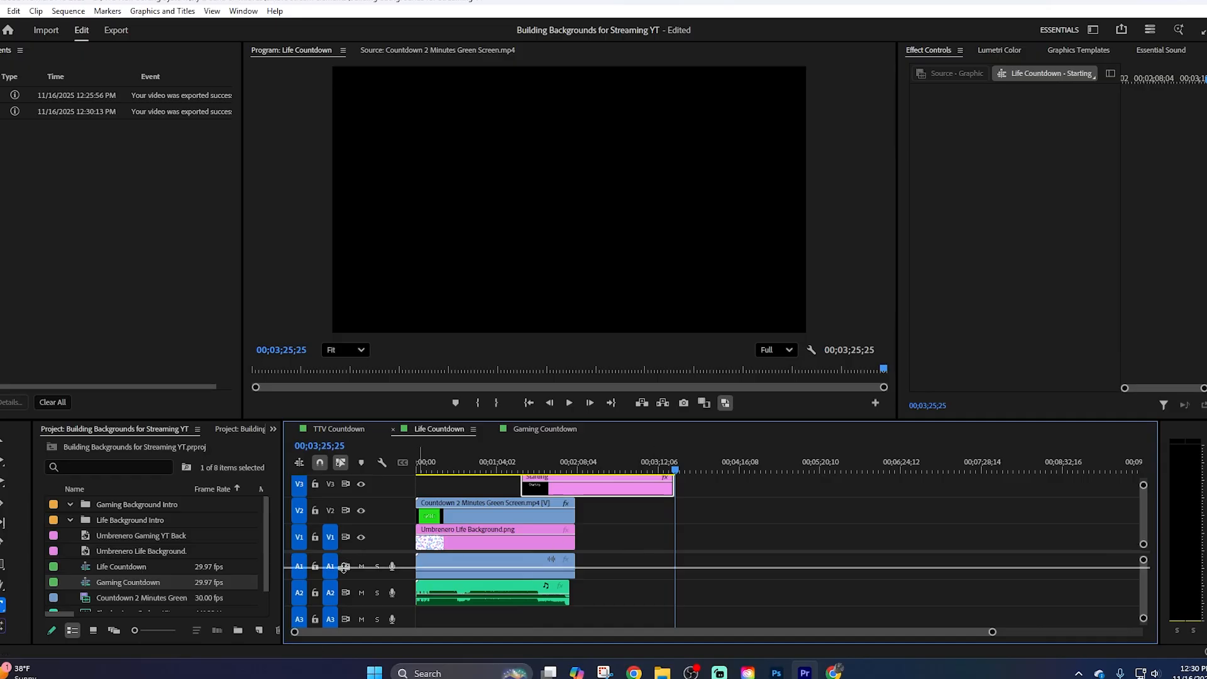
pyautogui.moveTo(344, 552); pyautogui.dragTo(344, 584)
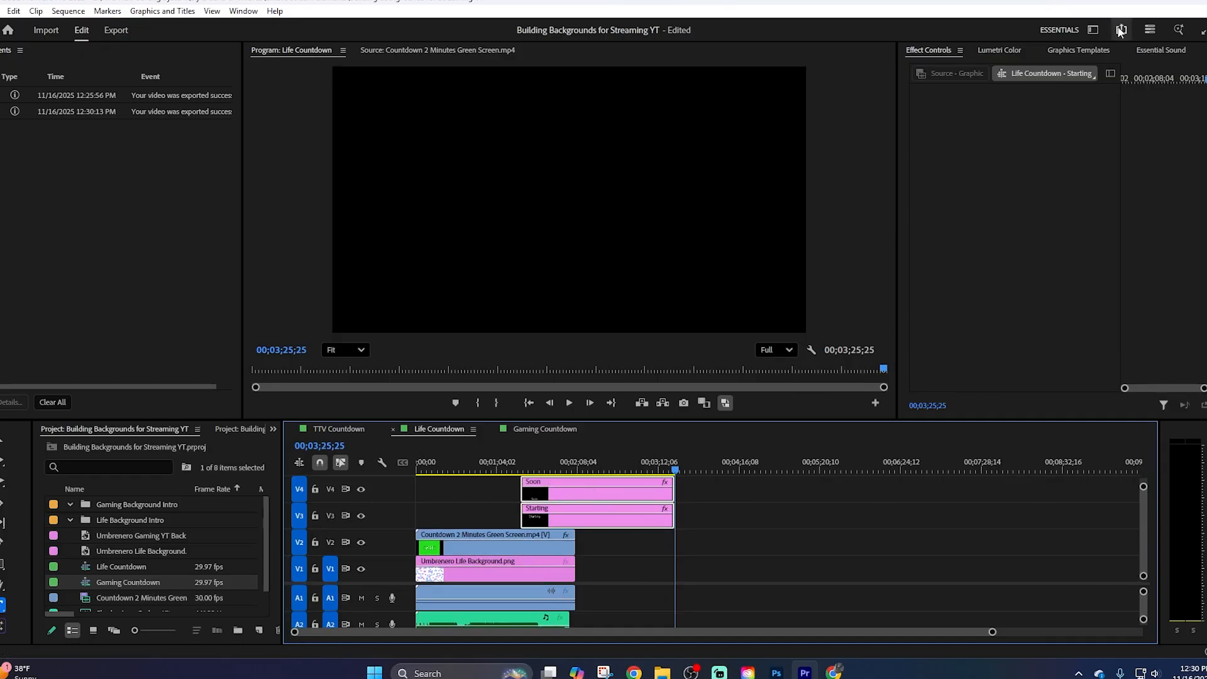
pyautogui.click(664, 469)
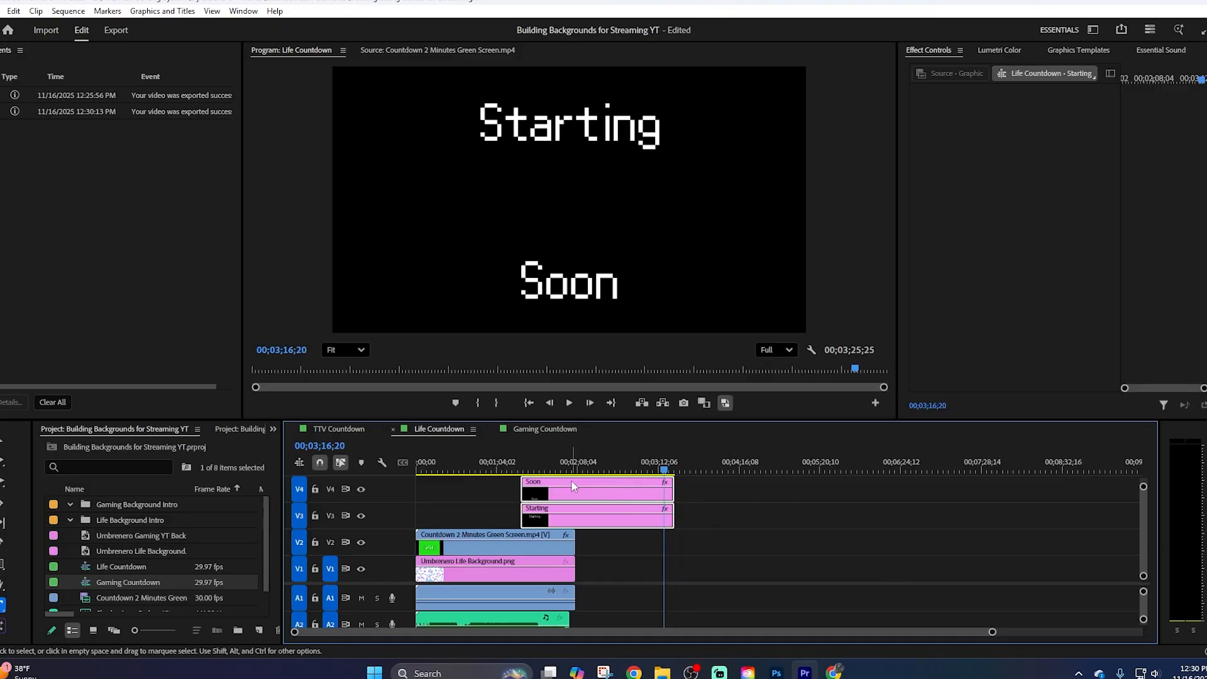
pyautogui.moveTo(570, 487); pyautogui.dragTo(413, 499)
pyautogui.click(452, 468)
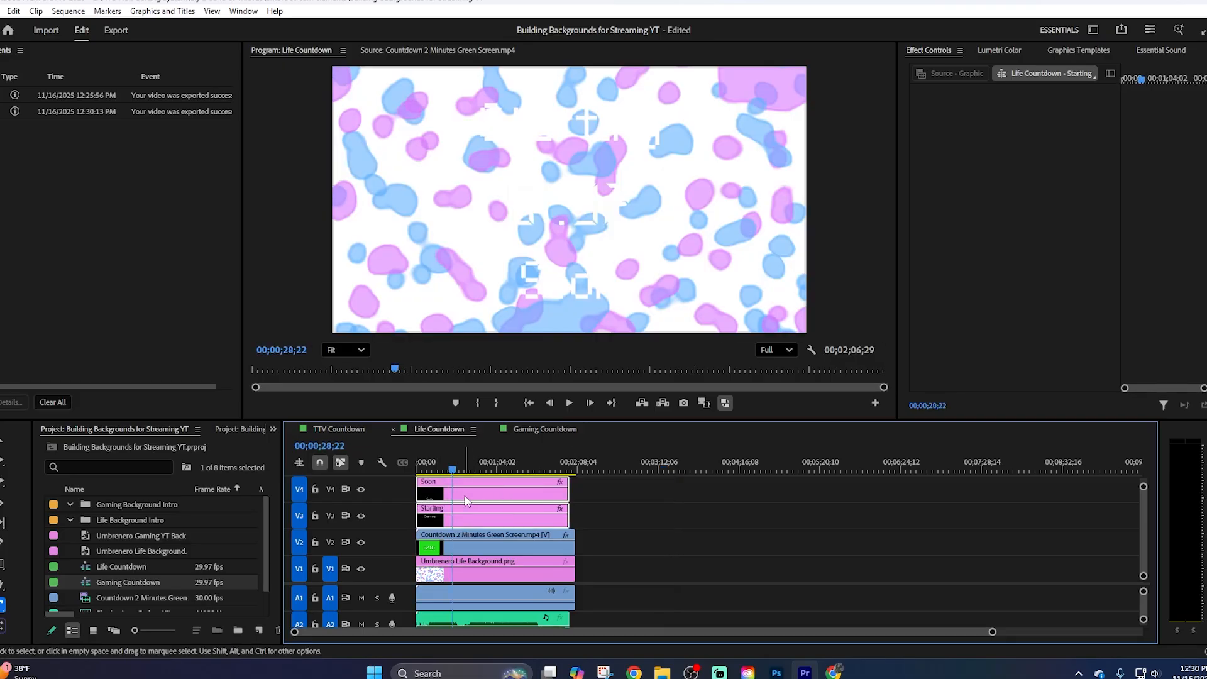
# Change the Soon text in the Life Countdown to a black (000000) fill and the Ink Free font.
pyautogui.click(514, 501)
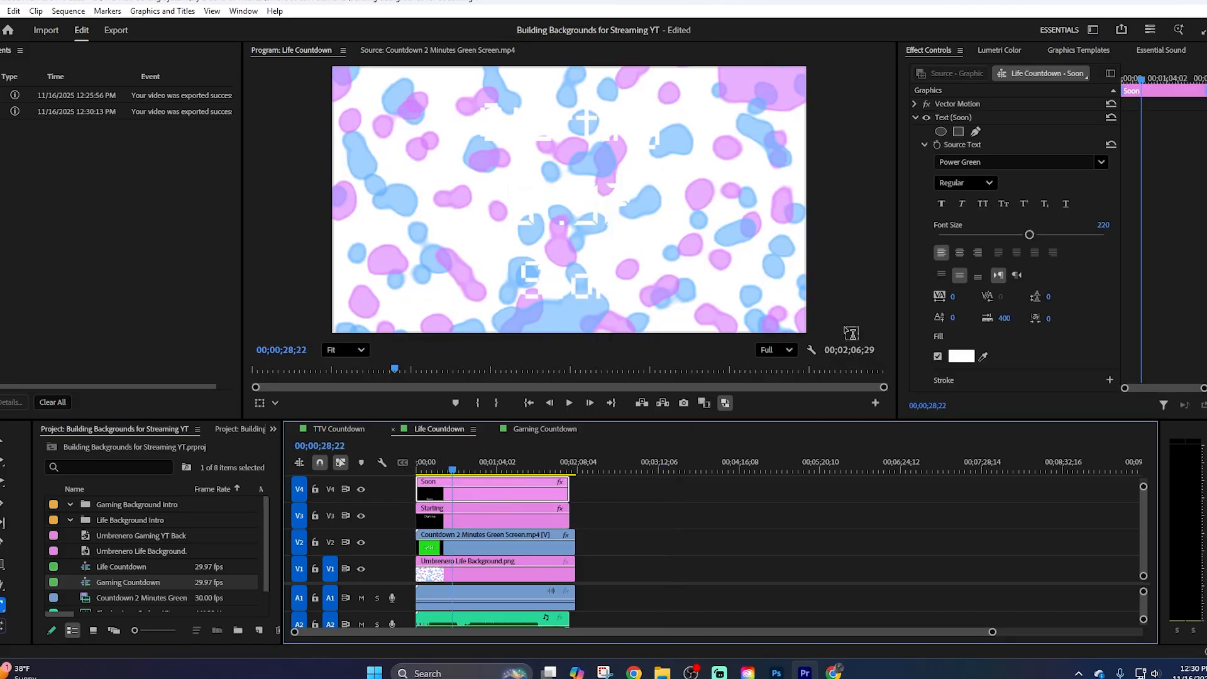
pyautogui.click(955, 357)
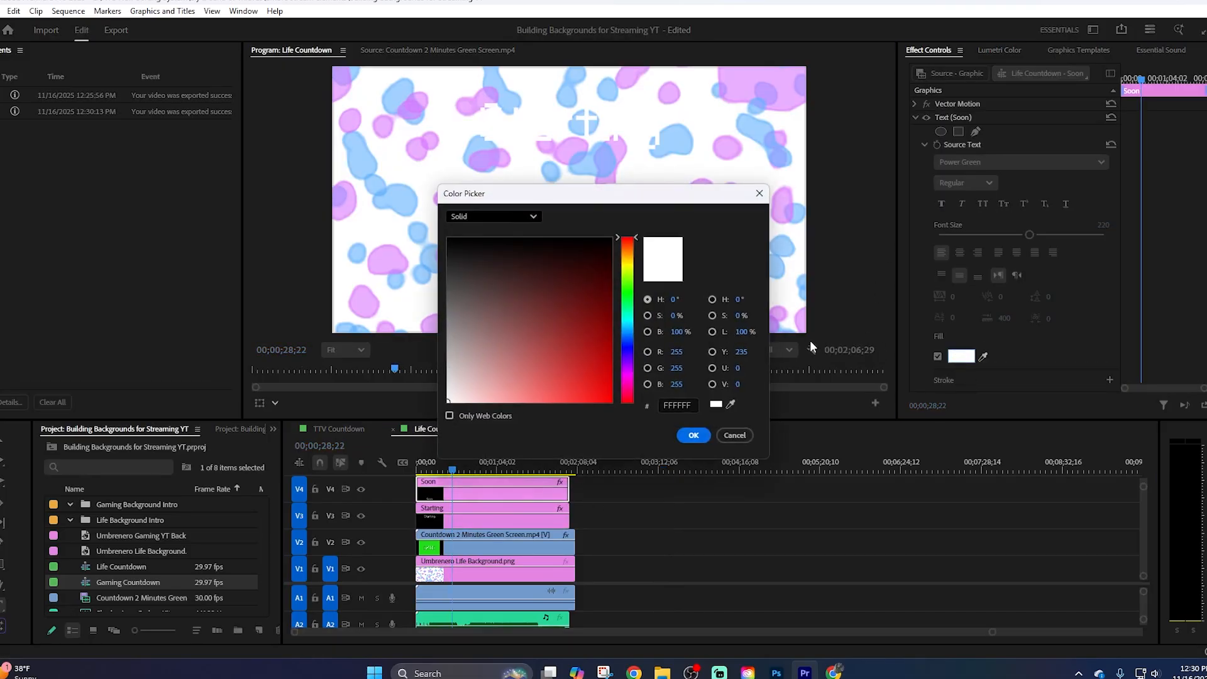
pyautogui.moveTo(557, 315); pyautogui.dragTo(656, 195)
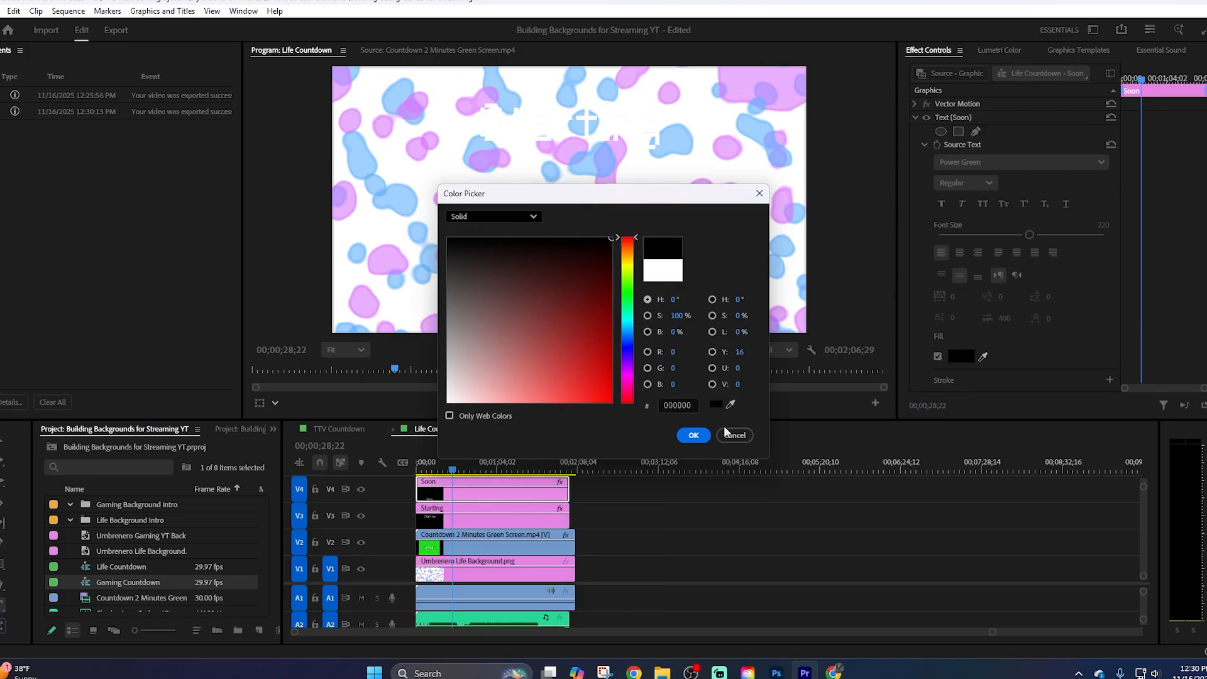
pyautogui.click(693, 435)
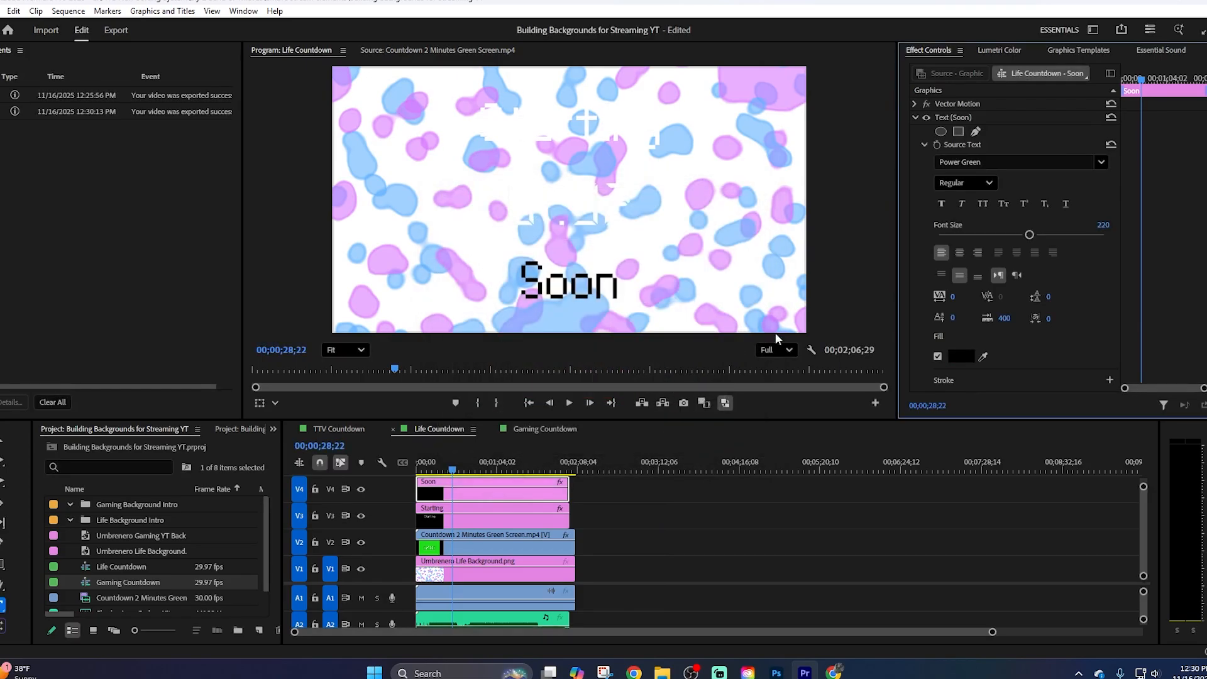
pyautogui.click(1016, 157)
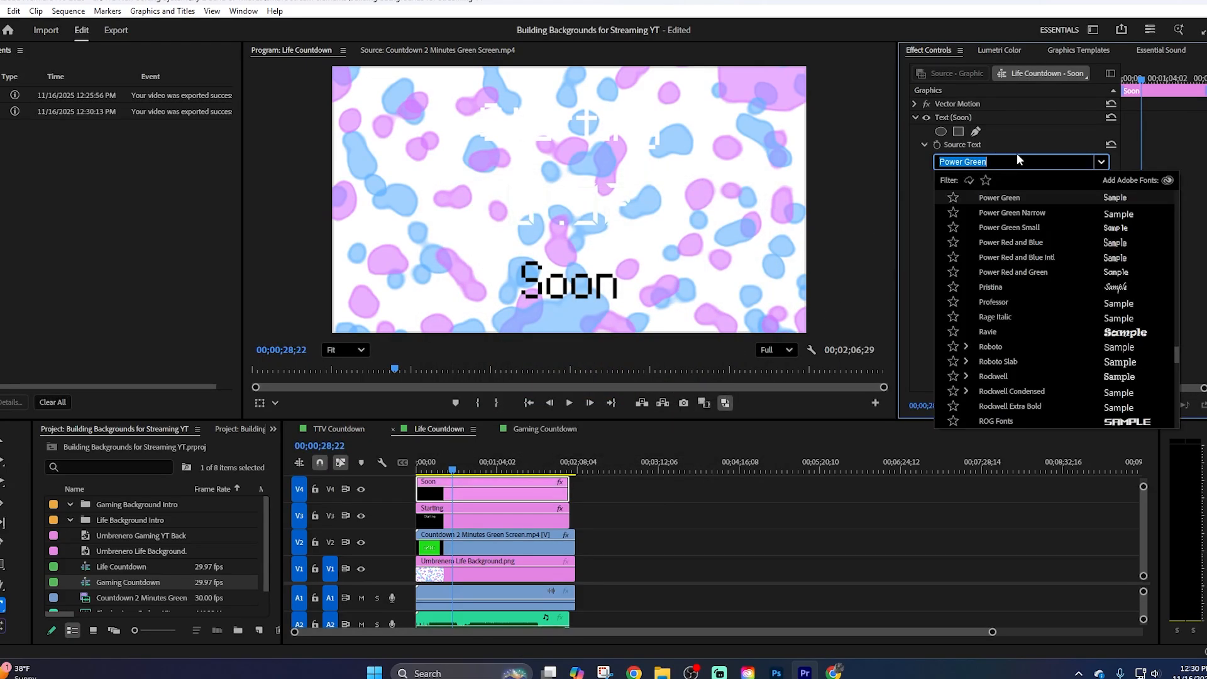
pyautogui.write('ink')
pyautogui.press('Return')
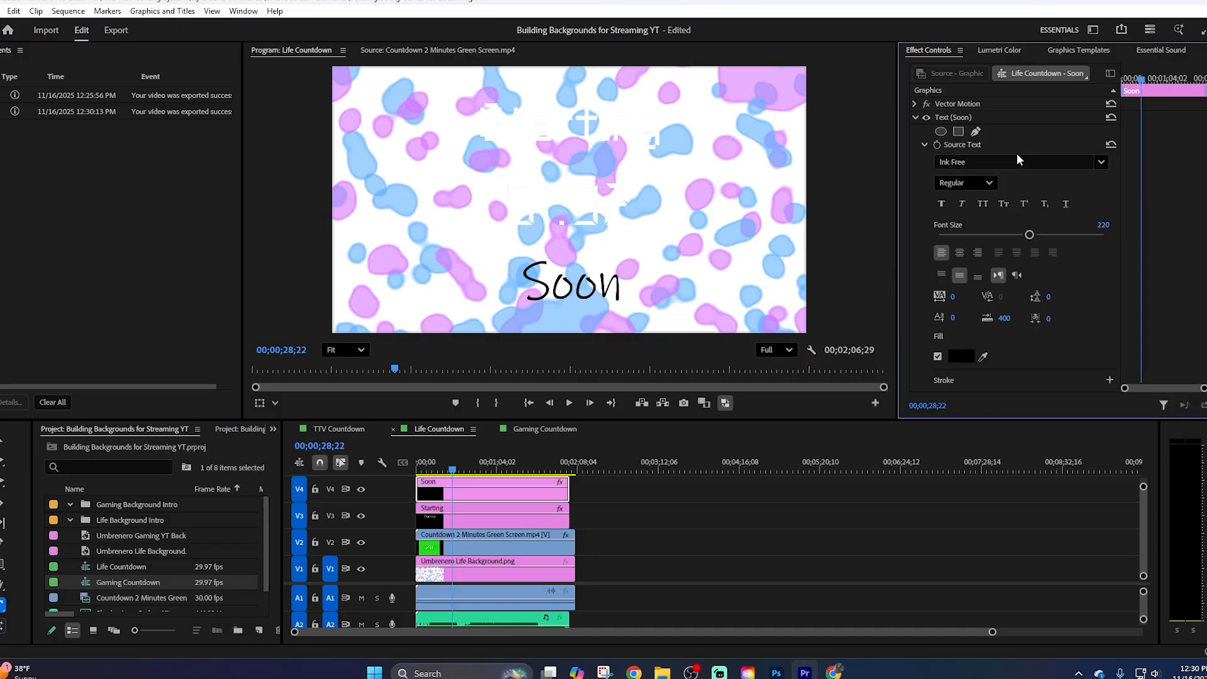
# Give the Starting text in the Life Countdown the Ink Free font and a black (000000) fill.
pyautogui.click(490, 512)
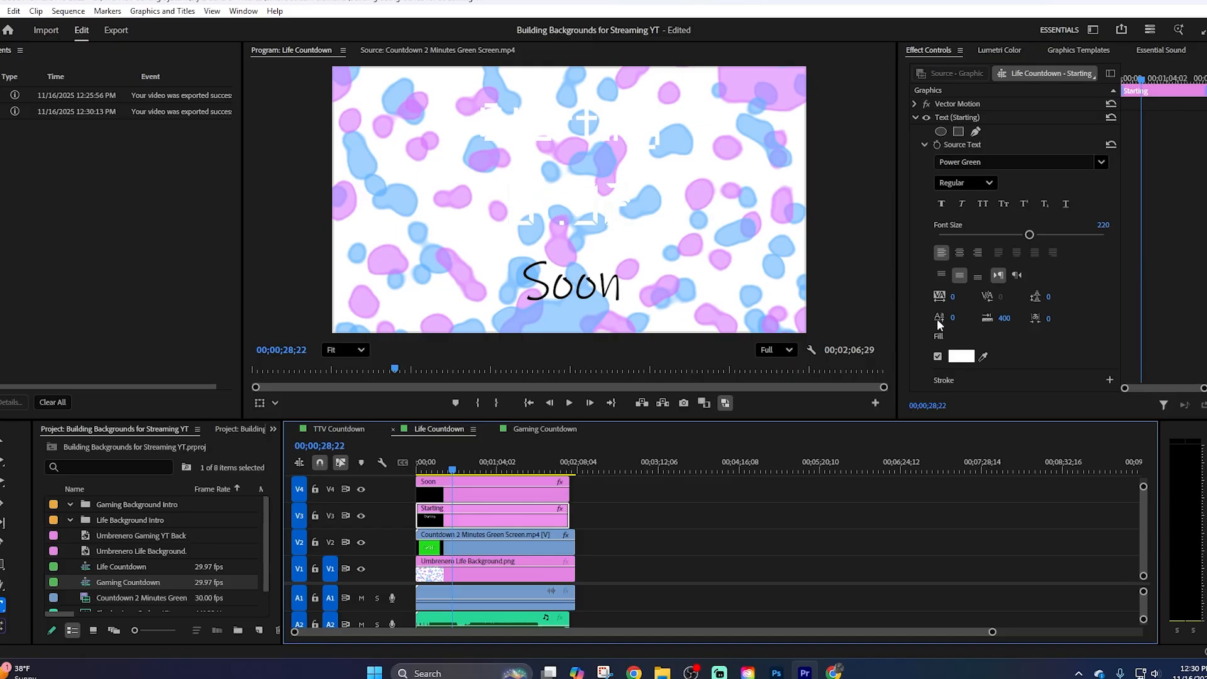
pyautogui.click(1000, 160)
pyautogui.write('Ink Free')
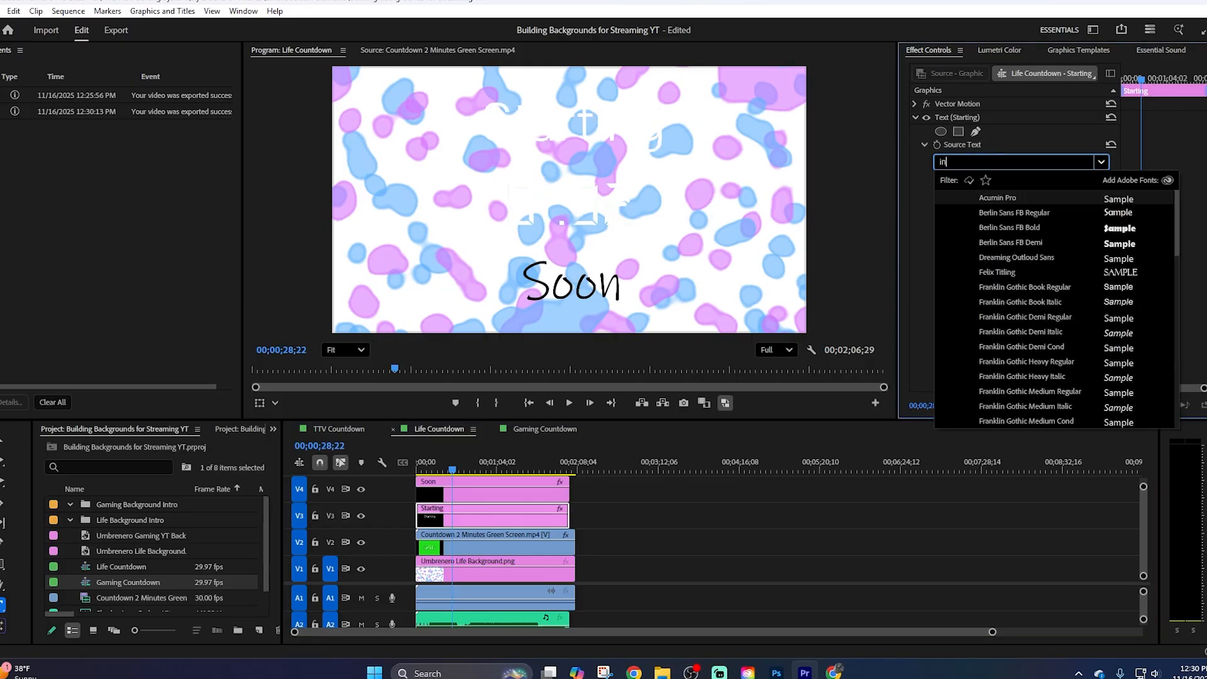
pyautogui.press('Return')
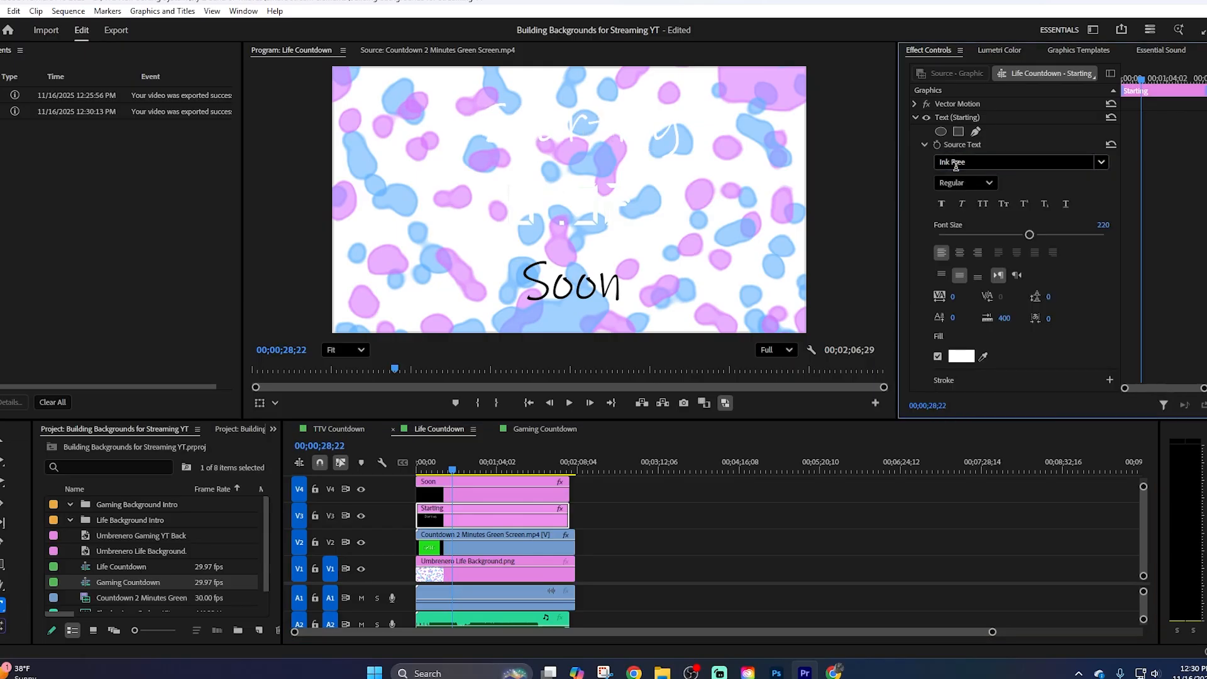
pyautogui.click(982, 357)
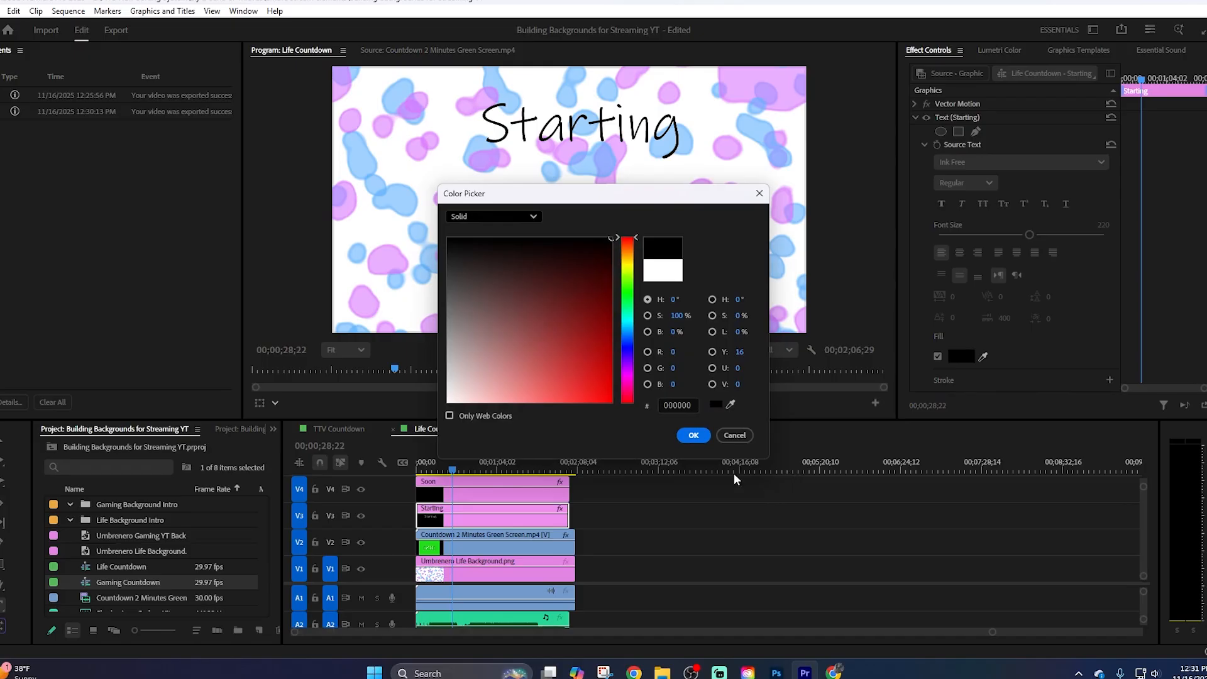
pyautogui.click(699, 435)
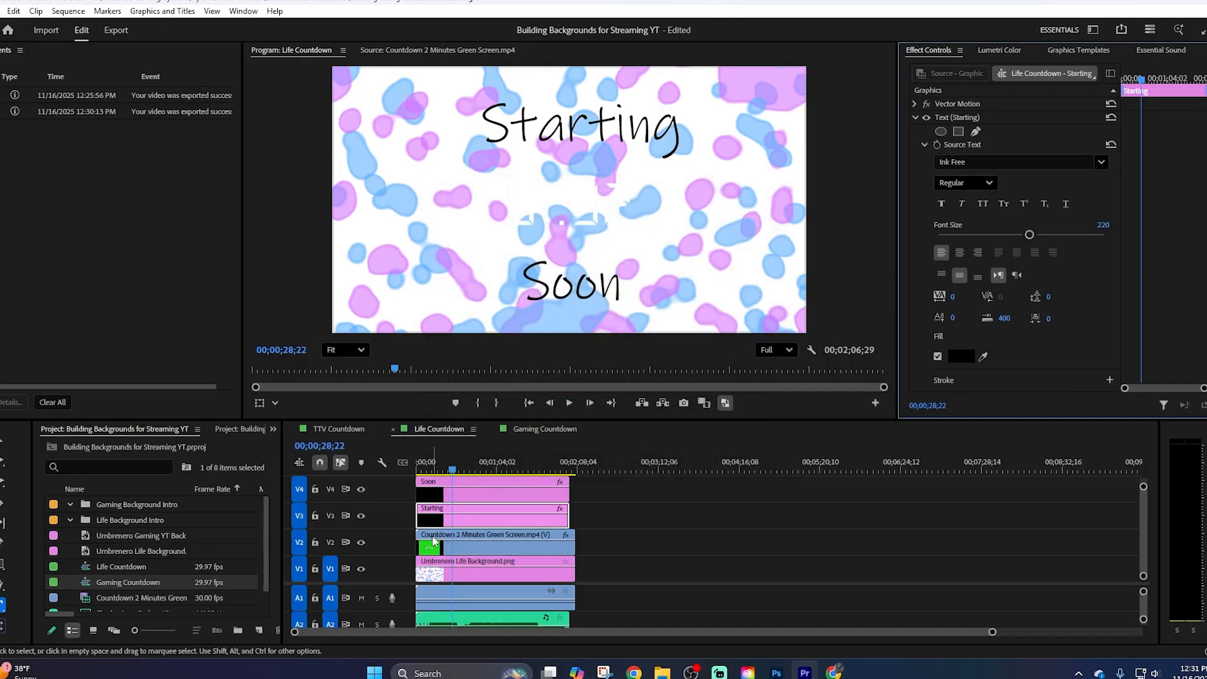
# Apply the Color Replace effect to the Countdown 2 Minutes Green Screen.mp4 clip on V2.
pyautogui.click(471, 542)
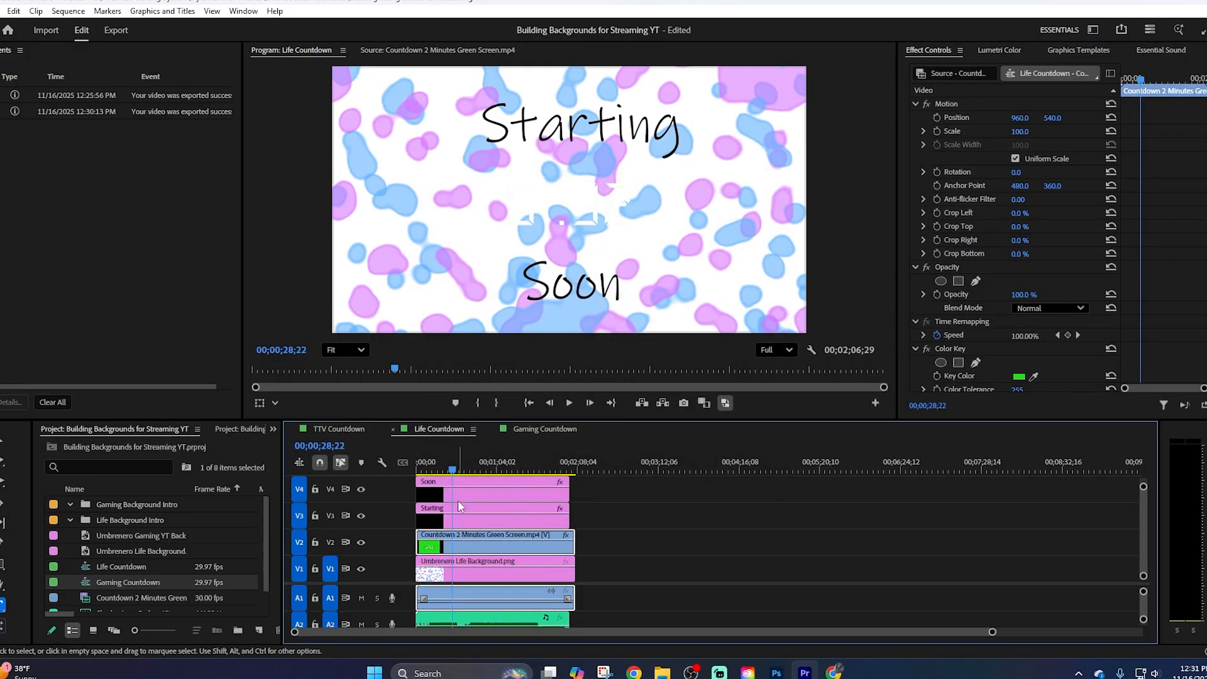
pyautogui.scroll(-3, 1035, 254)
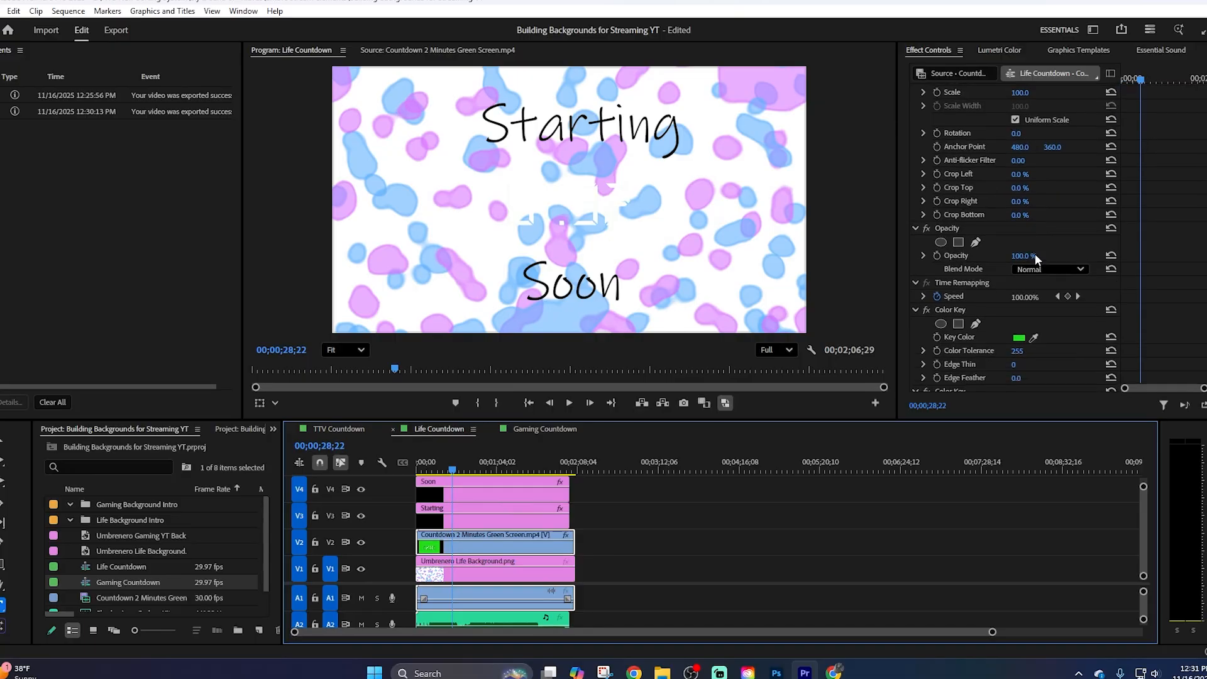
pyautogui.scroll(-4, 1007, 284)
pyautogui.scroll(-1, 1007, 284)
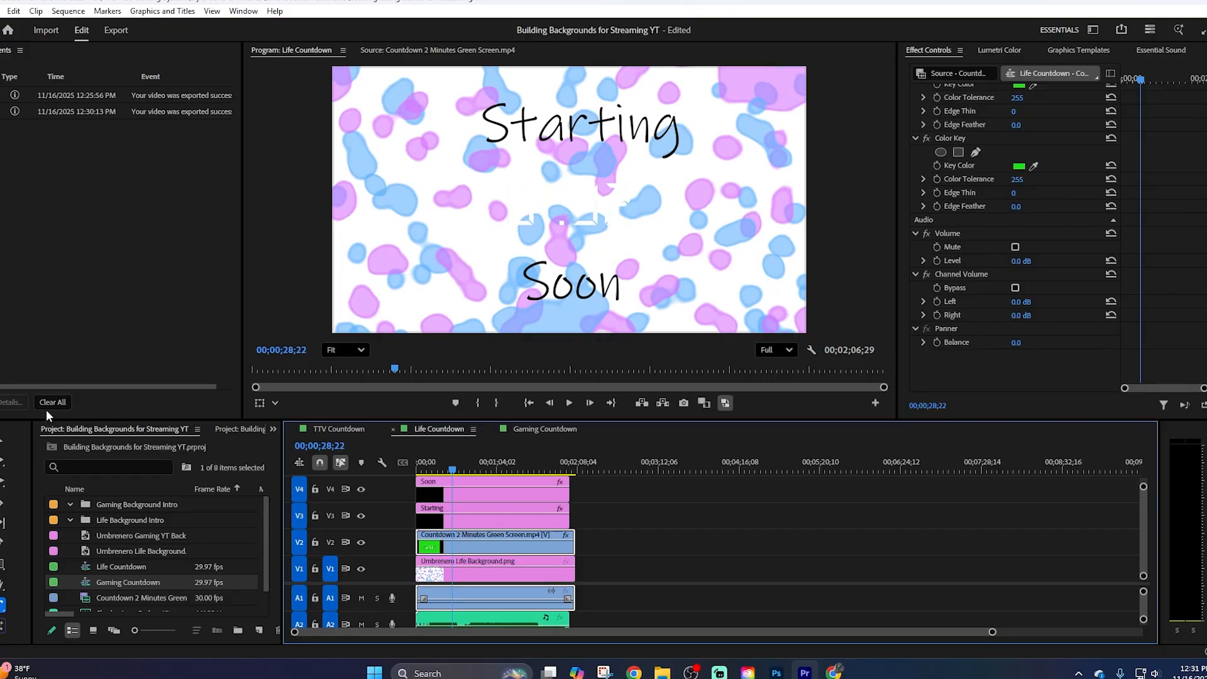
pyautogui.click(269, 427)
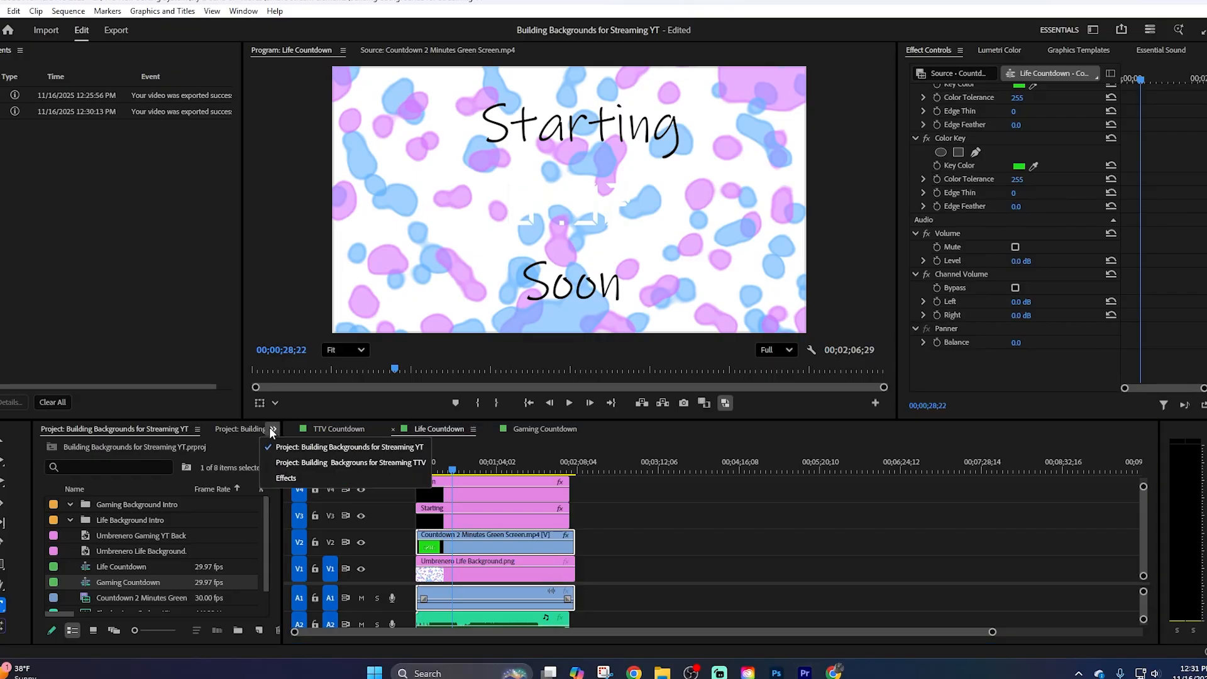
pyautogui.click(301, 484)
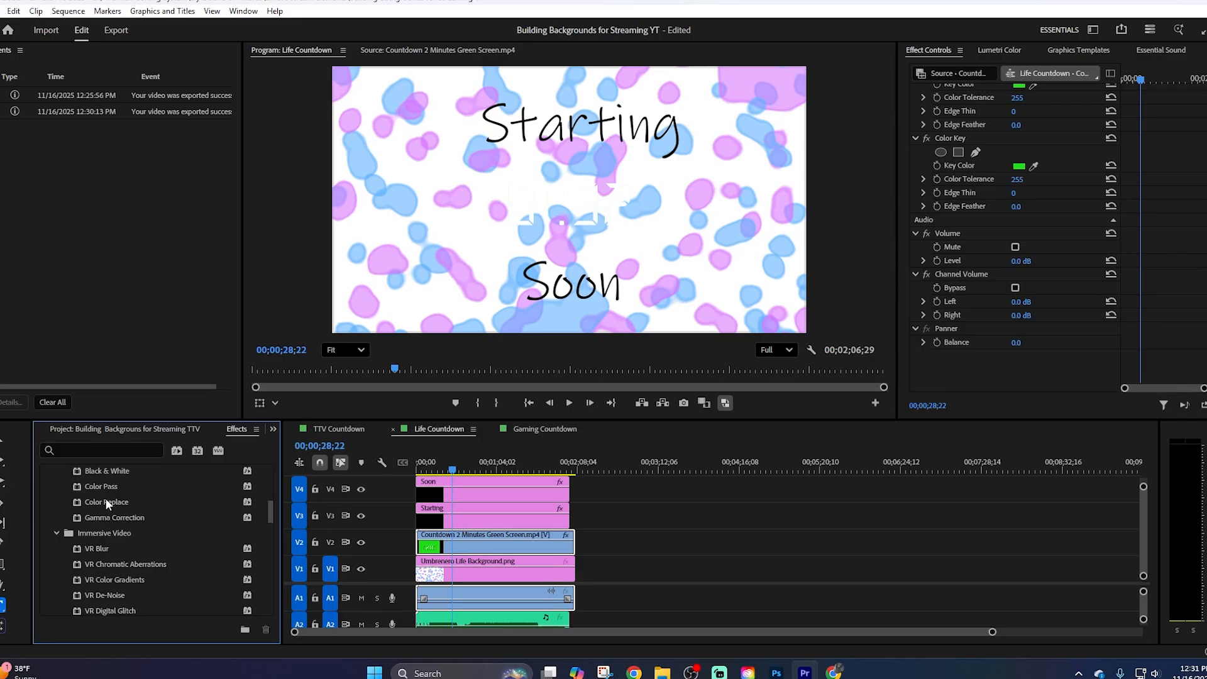
pyautogui.moveTo(108, 501); pyautogui.dragTo(462, 556)
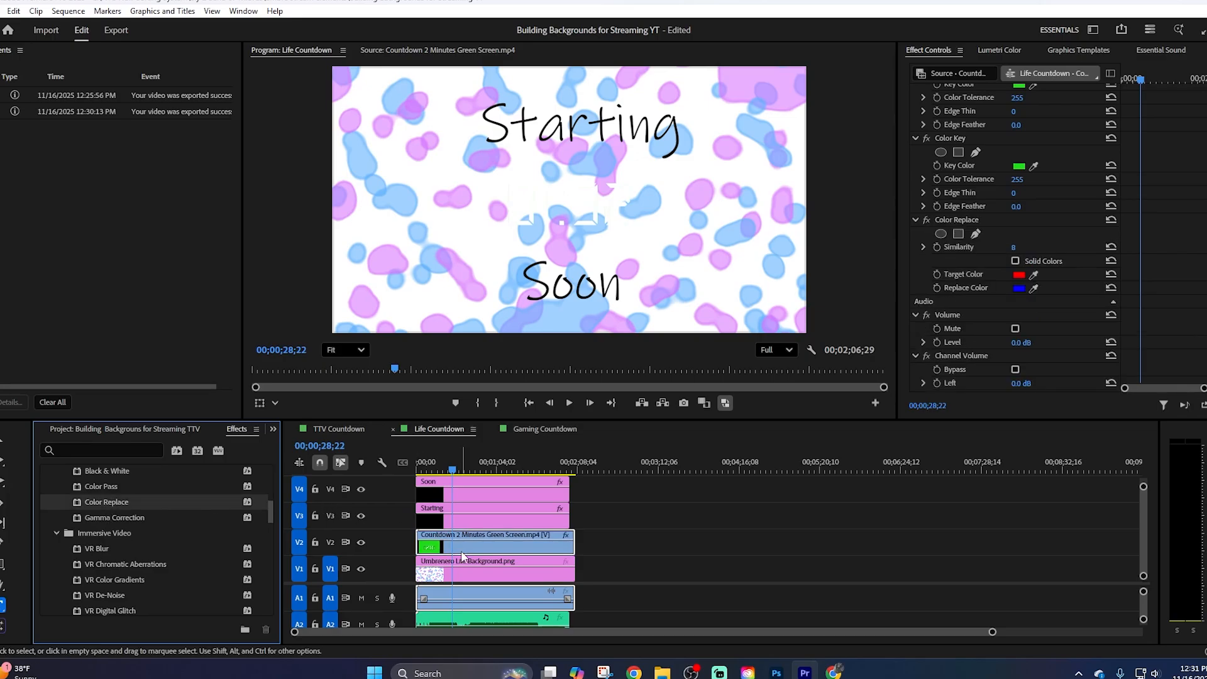
# Set the timer's Color Replace effect to replace black (000000) as the target color with white (FFFFFF).
pyautogui.click(1019, 288)
pyautogui.moveTo(548, 288); pyautogui.dragTo(314, 446)
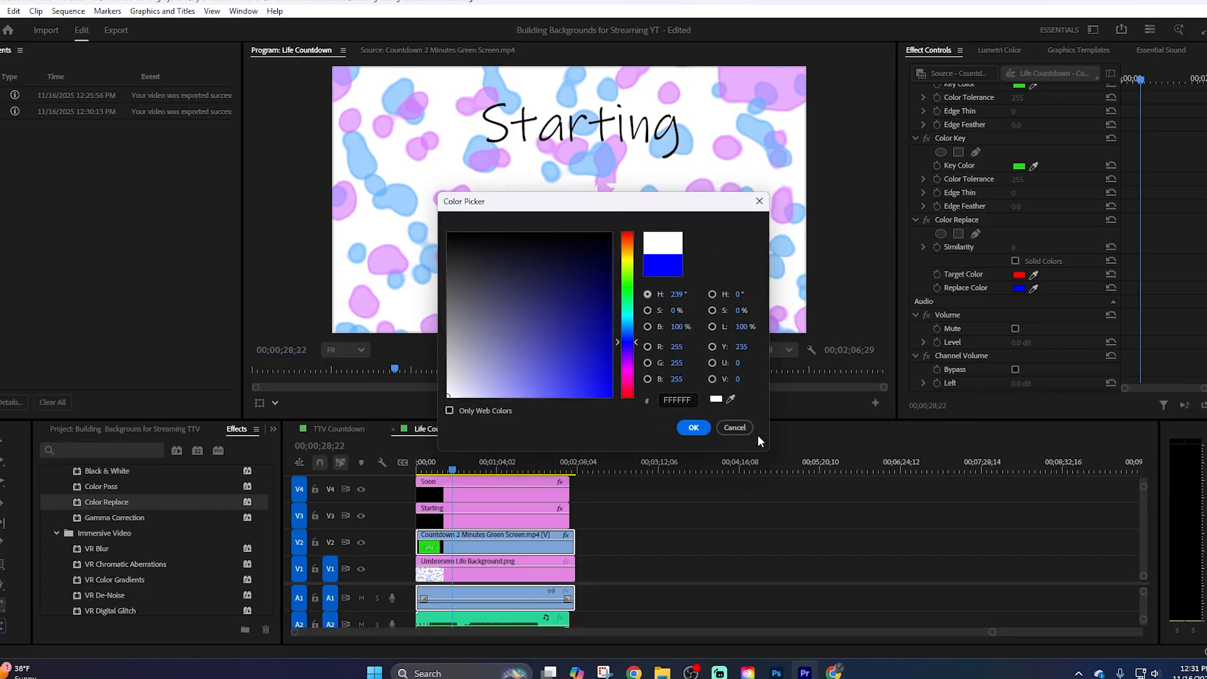
pyautogui.click(693, 428)
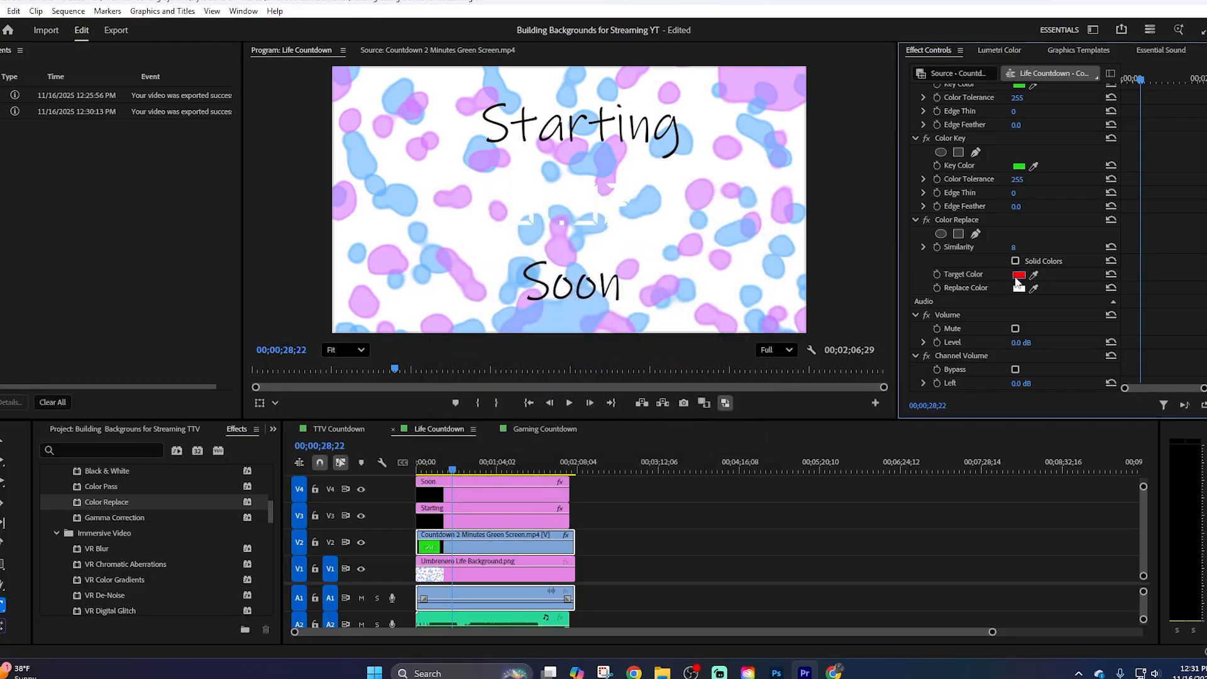
pyautogui.click(1018, 276)
pyautogui.moveTo(552, 329); pyautogui.dragTo(671, 160)
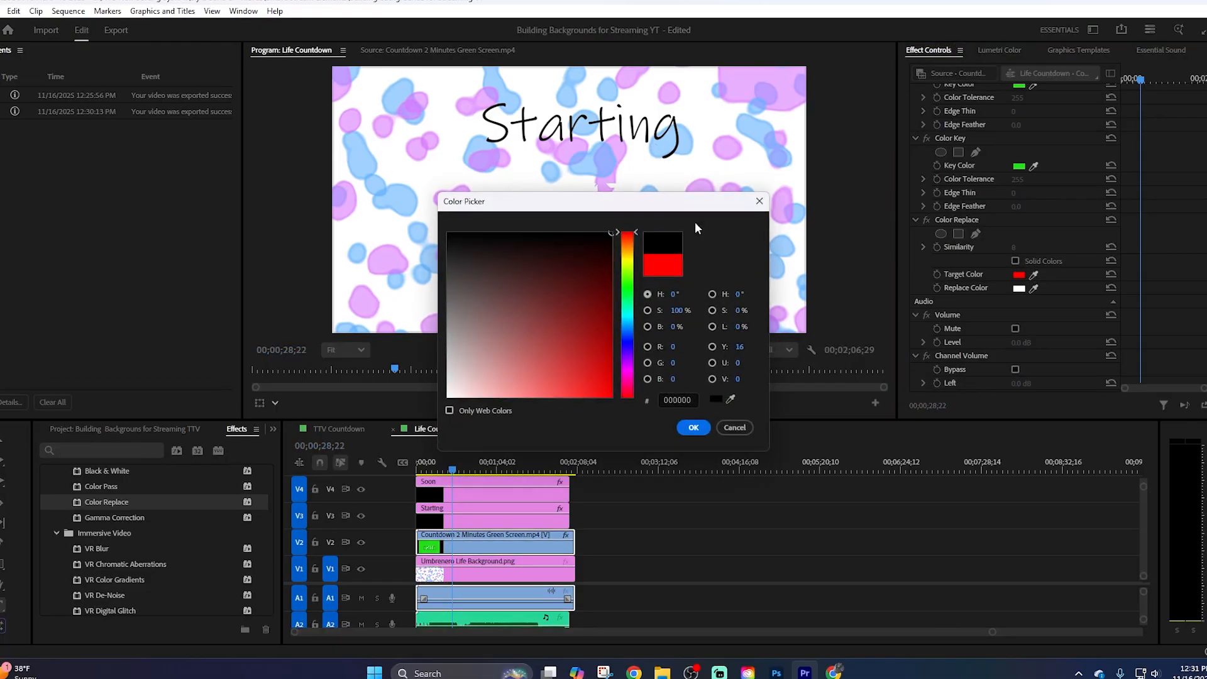
pyautogui.click(693, 428)
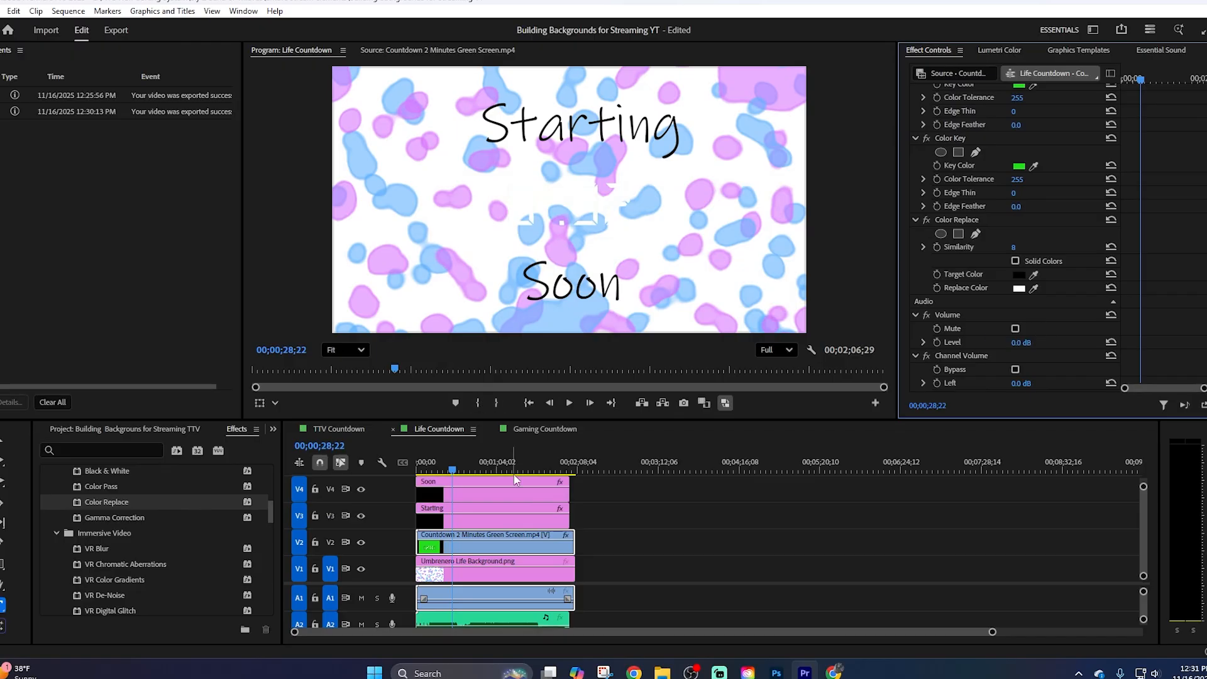
# Try Color Replace with Similarity 100 and Solid Colors enabled, and remove the effect from the timer clip.
pyautogui.moveTo(1023, 250); pyautogui.dragTo(1041, 249)
pyautogui.click(923, 247)
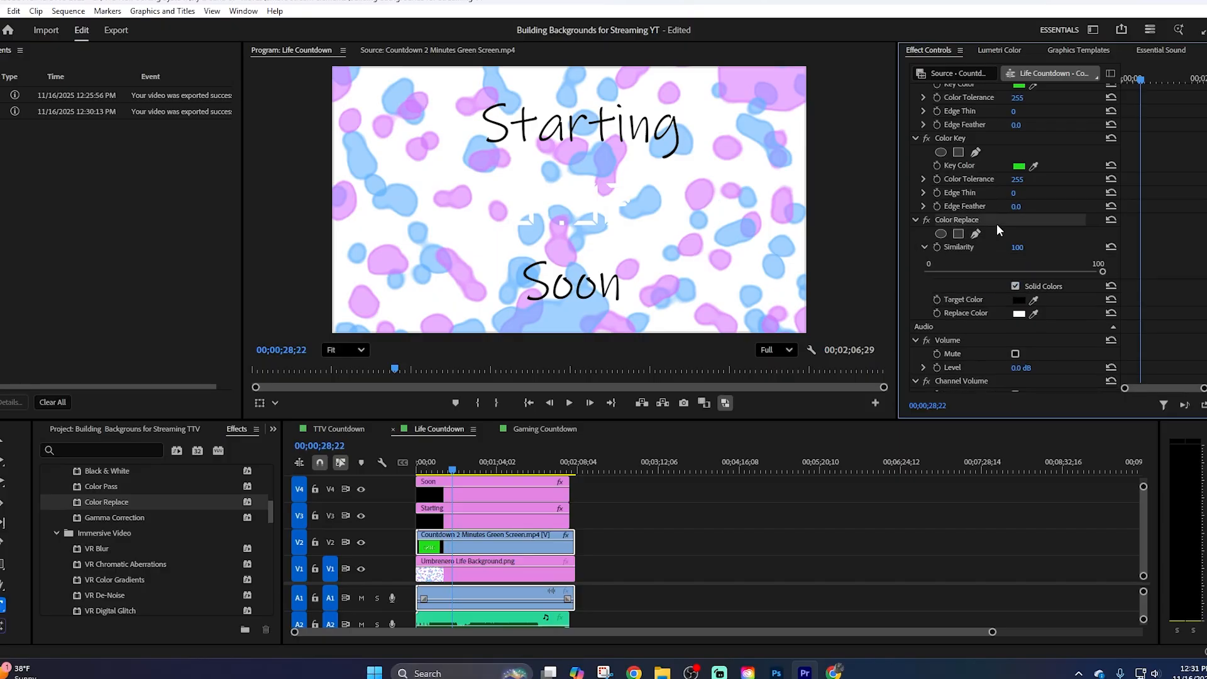
pyautogui.press('Delete')
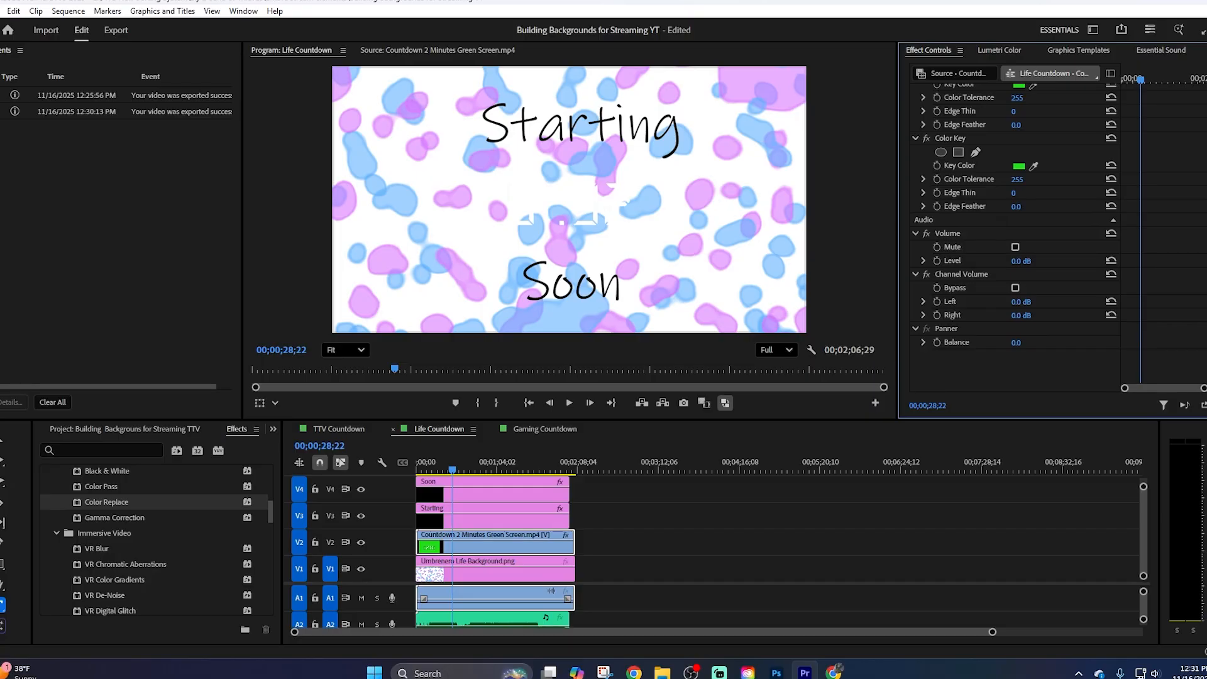
# Try the Color Emboss effect on the countdown timer clip, check it at an earlier frame, and remove the effect.
pyautogui.scroll(-10, 126, 536)
pyautogui.scroll(-8, 126, 575)
pyautogui.scroll(4, 125, 570)
pyautogui.moveTo(108, 507); pyautogui.dragTo(470, 545)
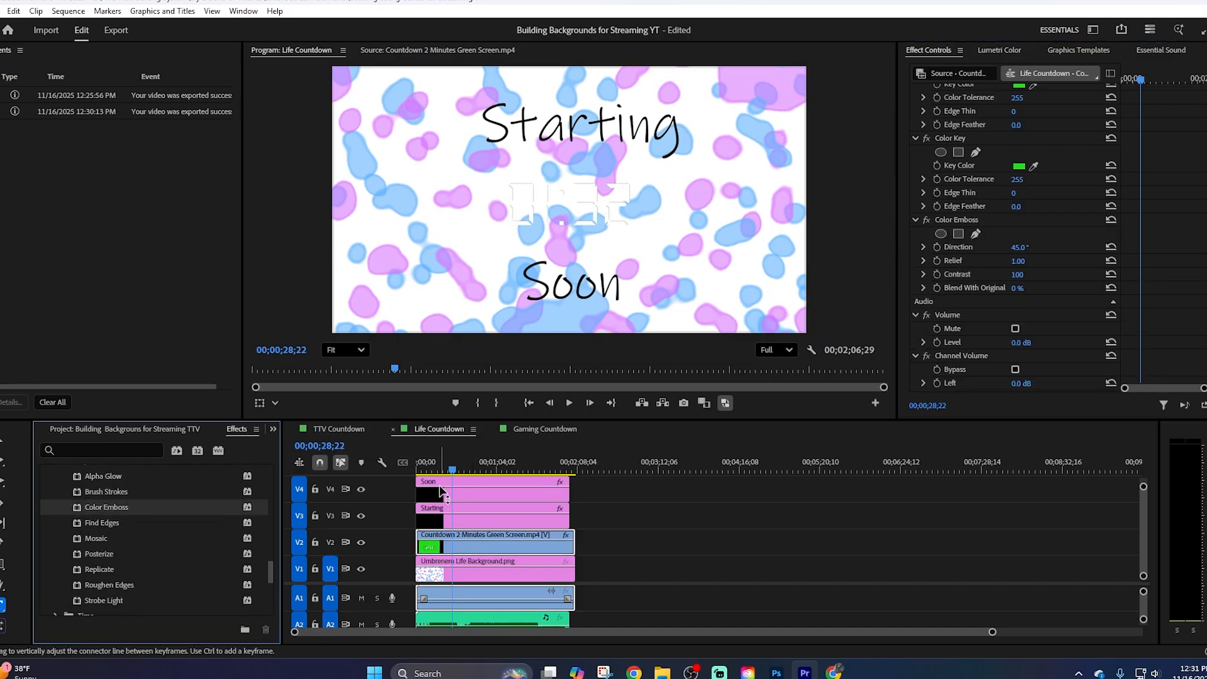
pyautogui.click(467, 470)
pyautogui.moveTo(470, 471); pyautogui.dragTo(434, 473)
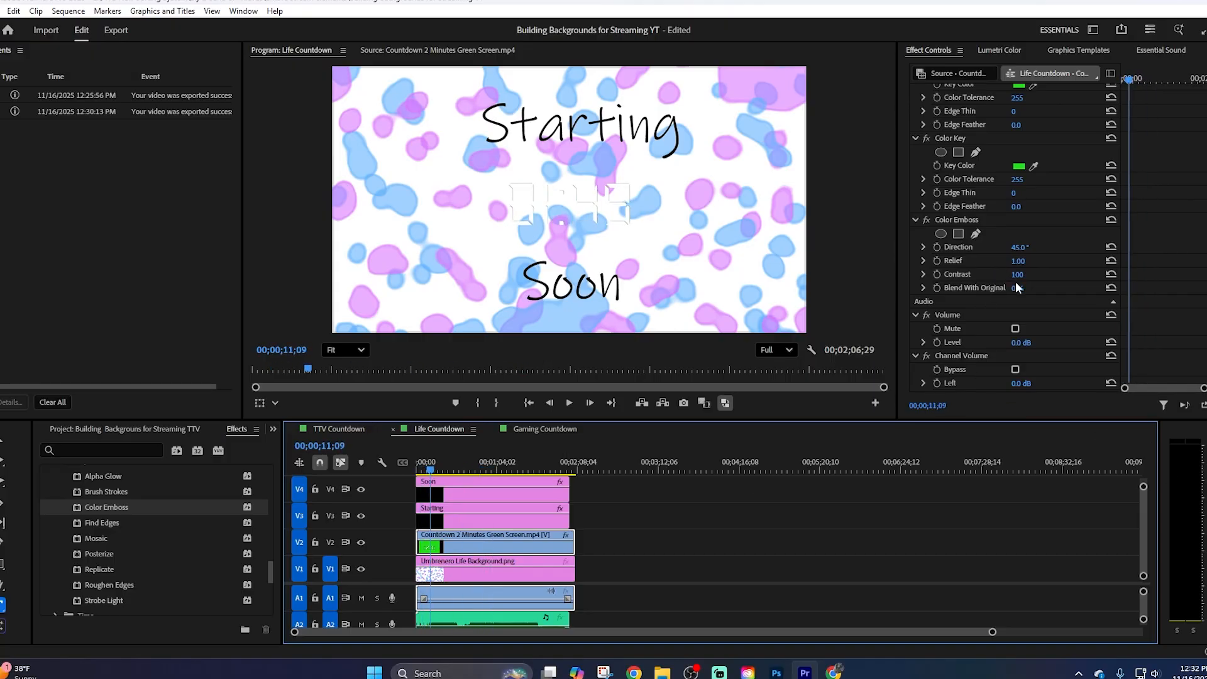
pyautogui.moveTo(1016, 287); pyautogui.dragTo(963, 289)
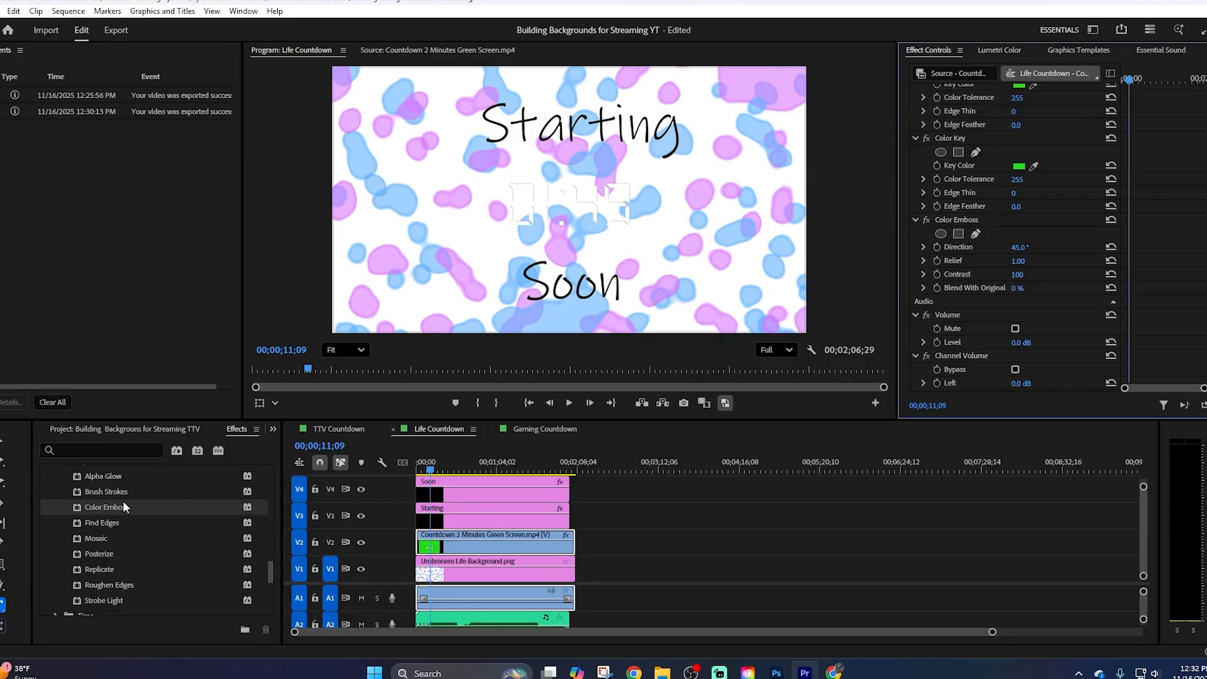
pyautogui.click(968, 220)
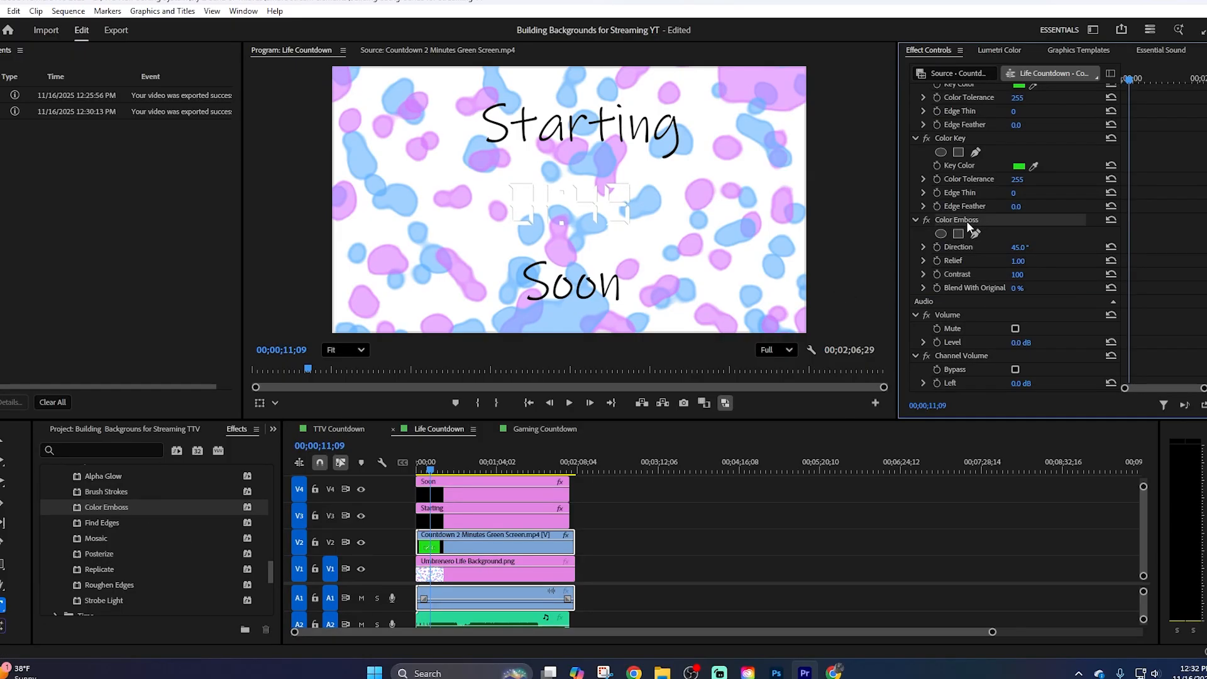
pyautogui.press('Delete')
# Look through the Stylize, Transform, Utility, Video and Perspective video effects for one that can recolor the timer.
pyautogui.scroll(2, 166, 550)
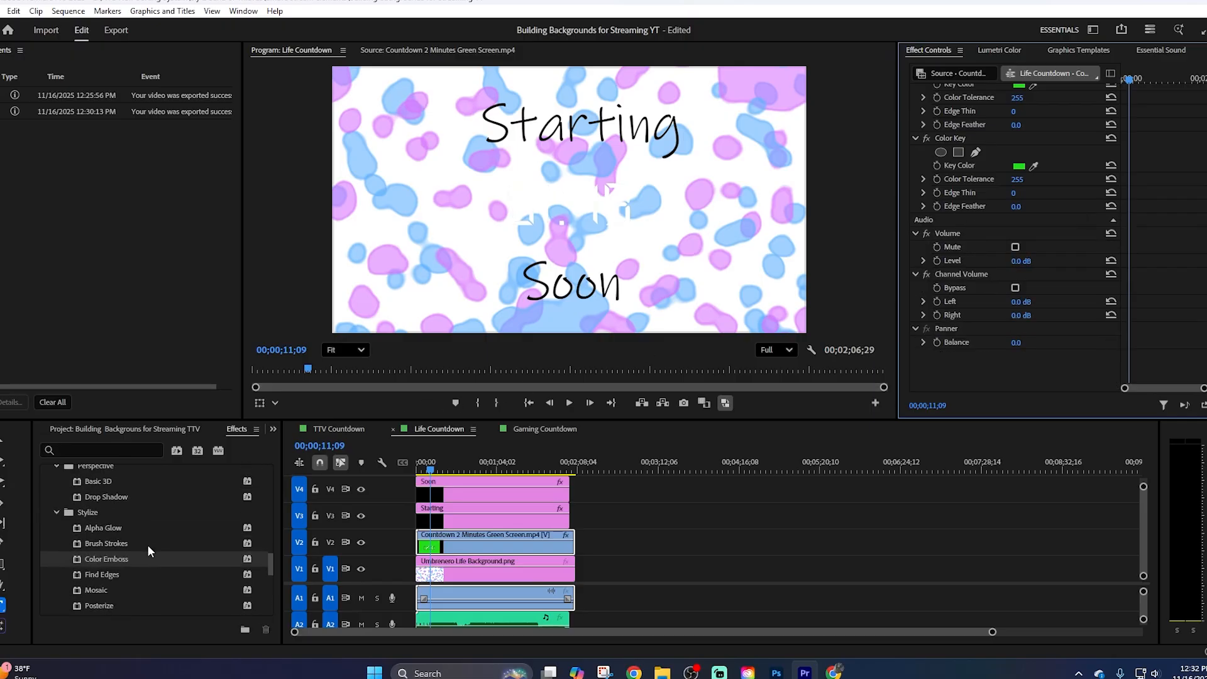
pyautogui.click(54, 511)
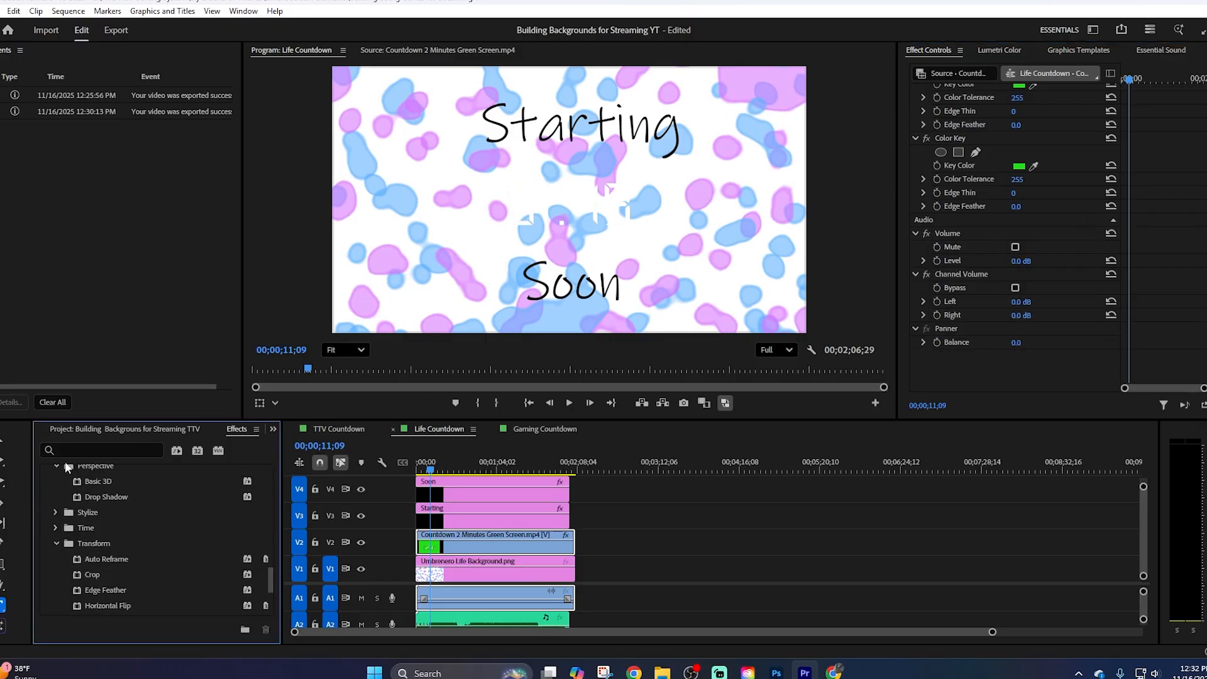
pyautogui.scroll(-3, 95, 562)
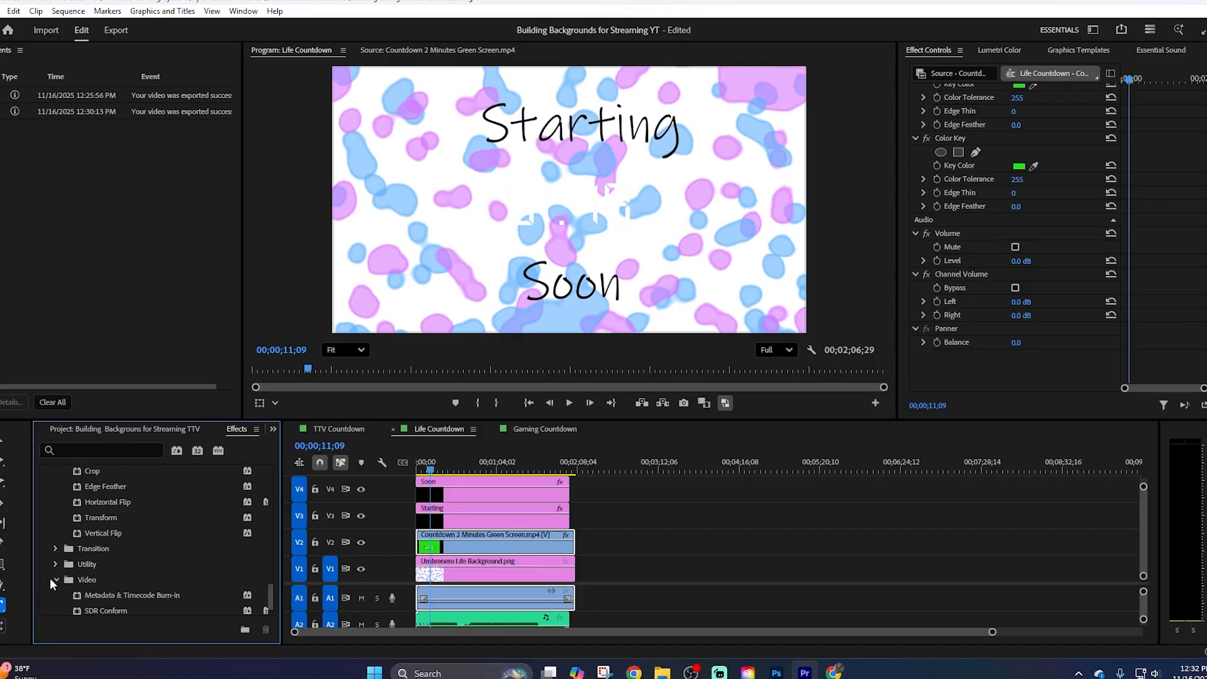
pyautogui.click(50, 578)
pyautogui.click(50, 578)
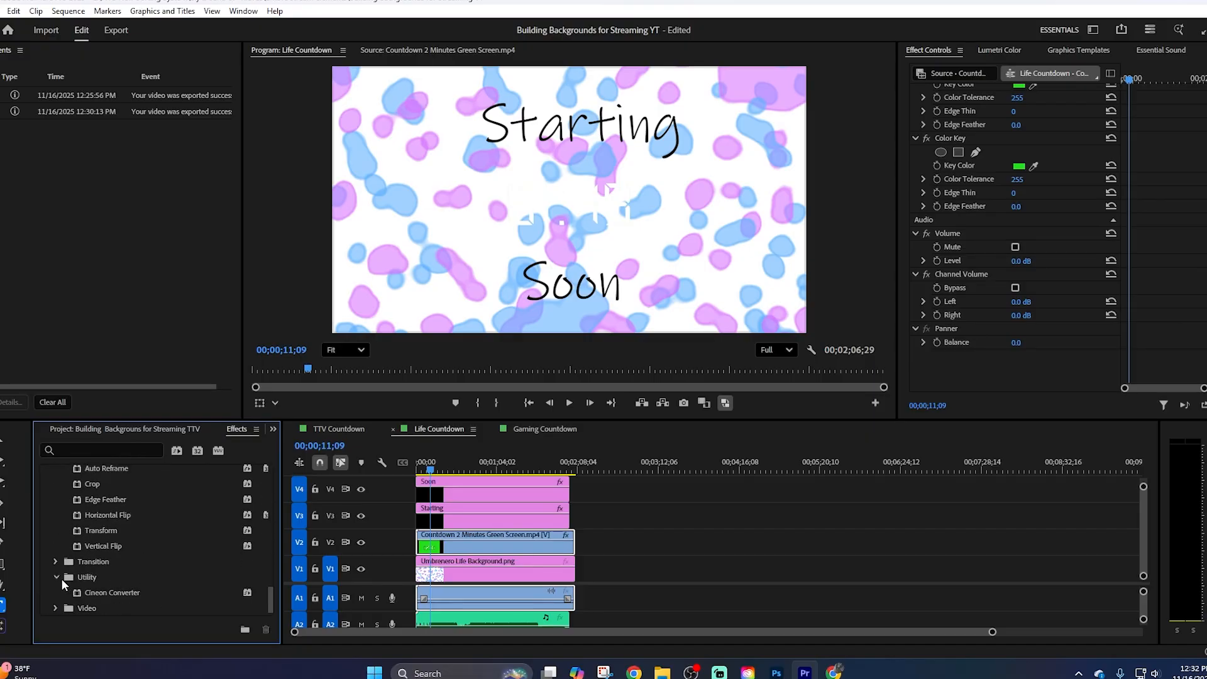
pyautogui.click(56, 577)
pyautogui.scroll(3, 123, 534)
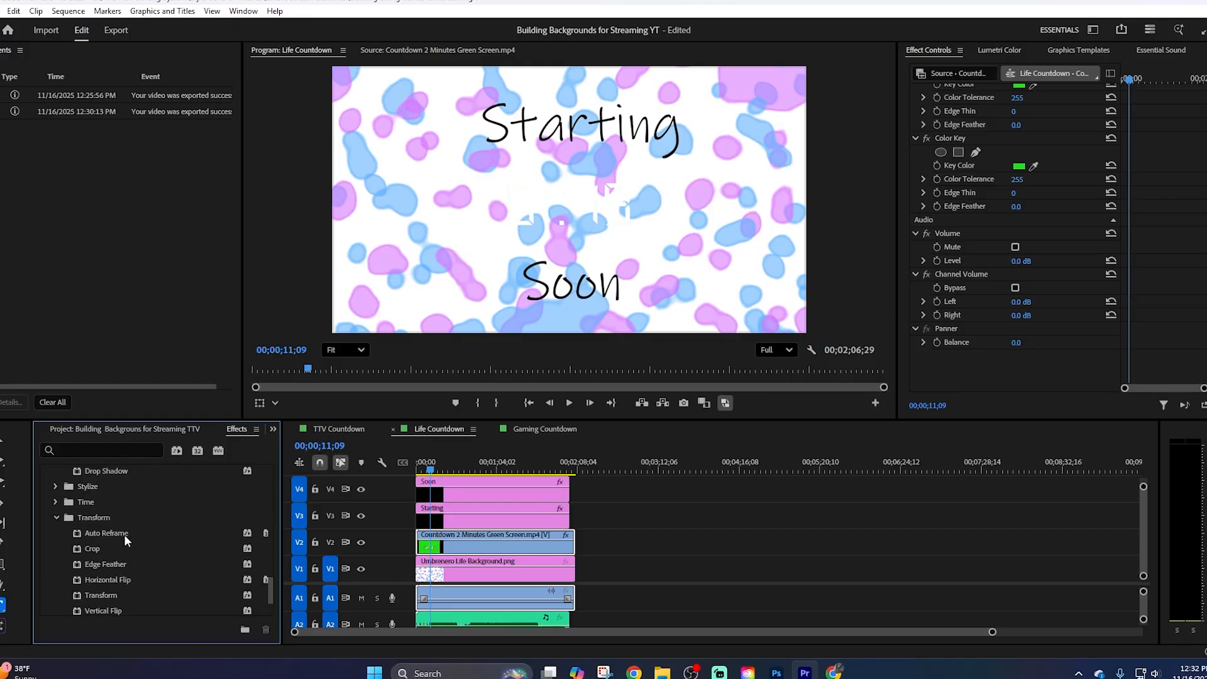
pyautogui.click(58, 553)
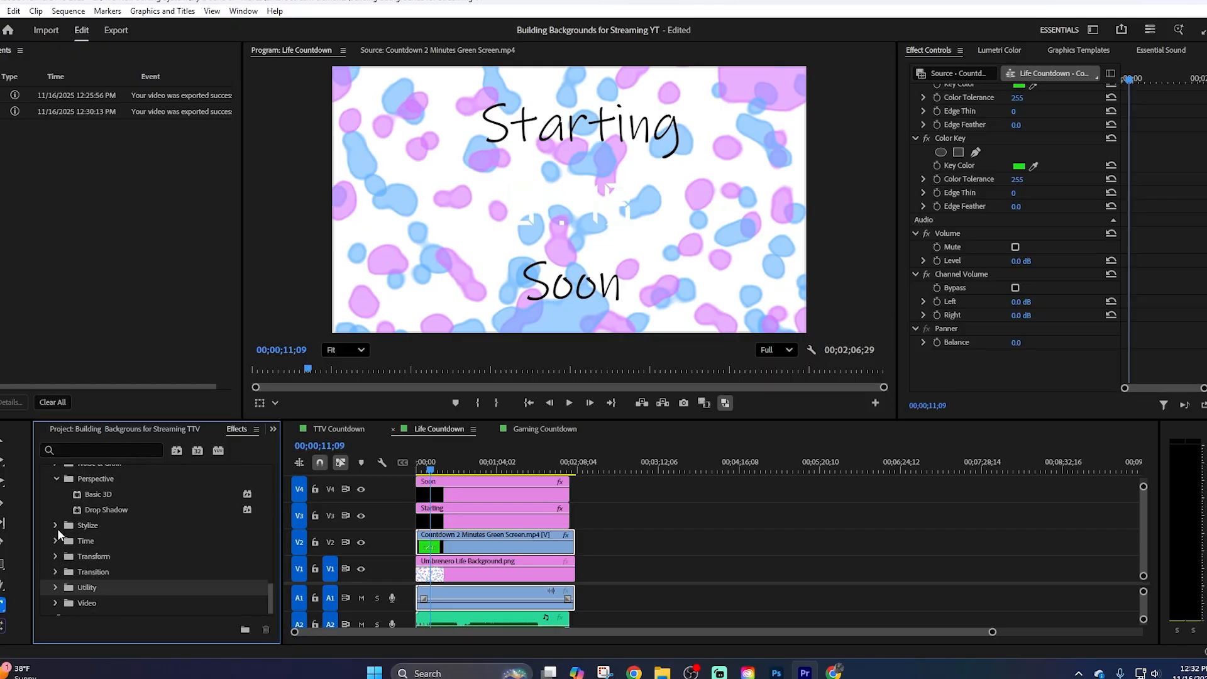
pyautogui.click(56, 528)
pyautogui.scroll(-4, 134, 565)
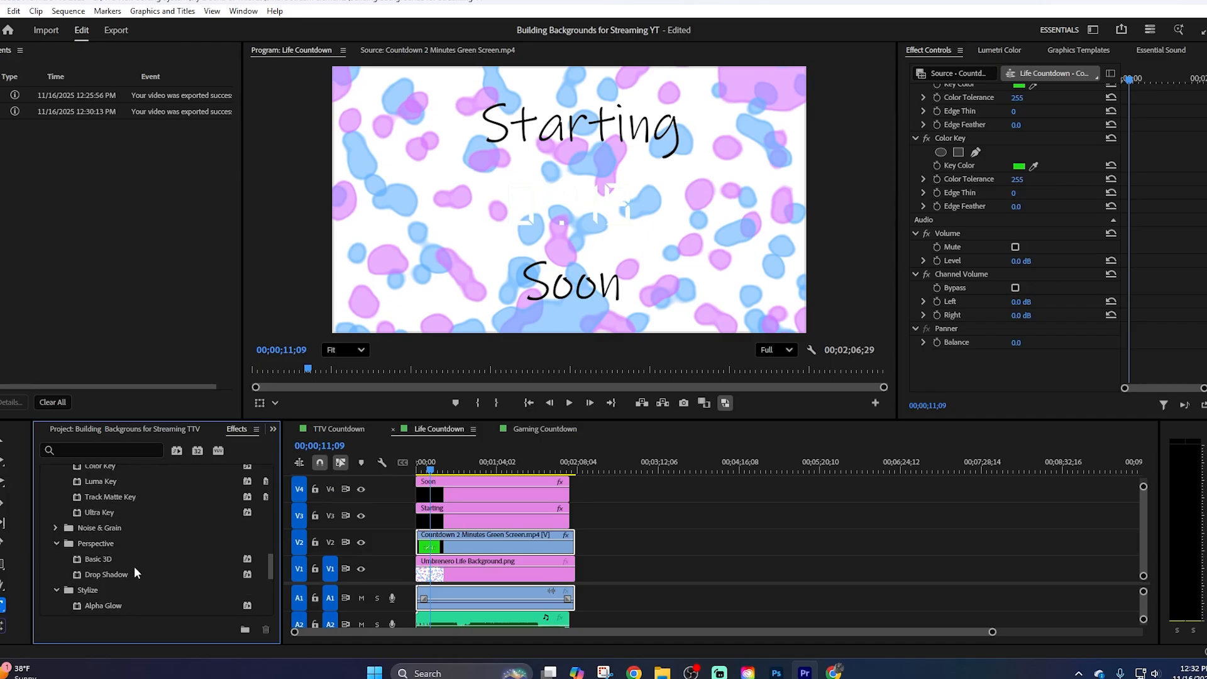
pyautogui.scroll(8, 137, 566)
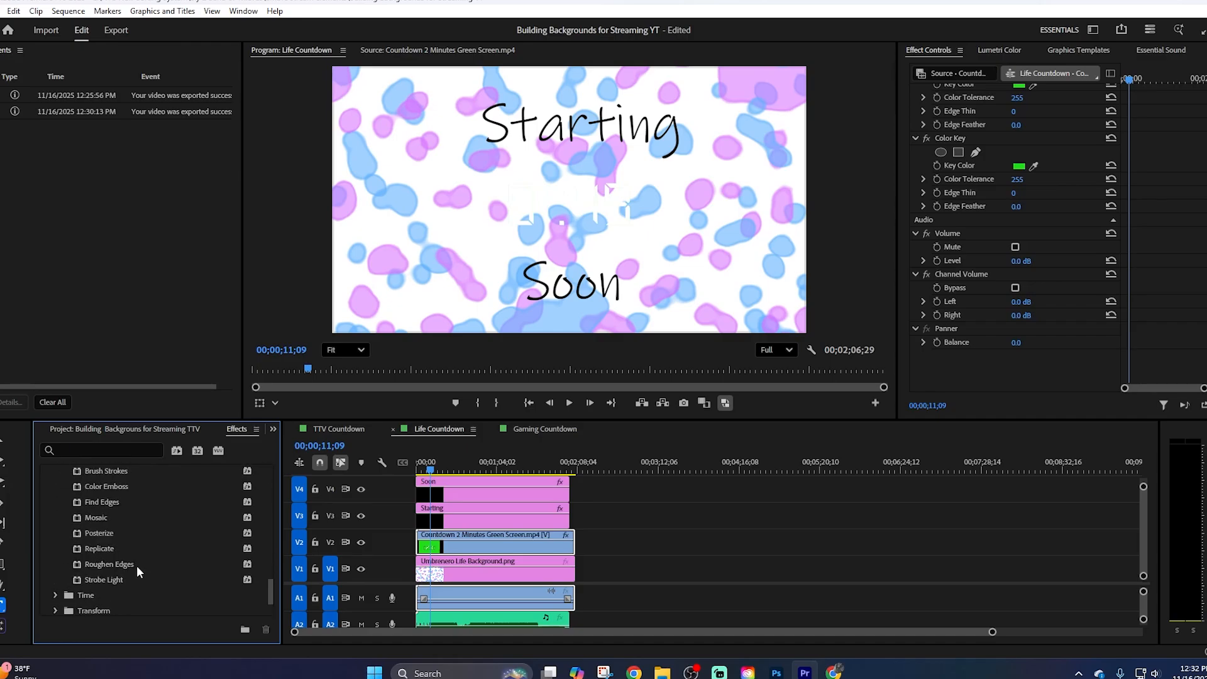
pyautogui.scroll(10, 133, 569)
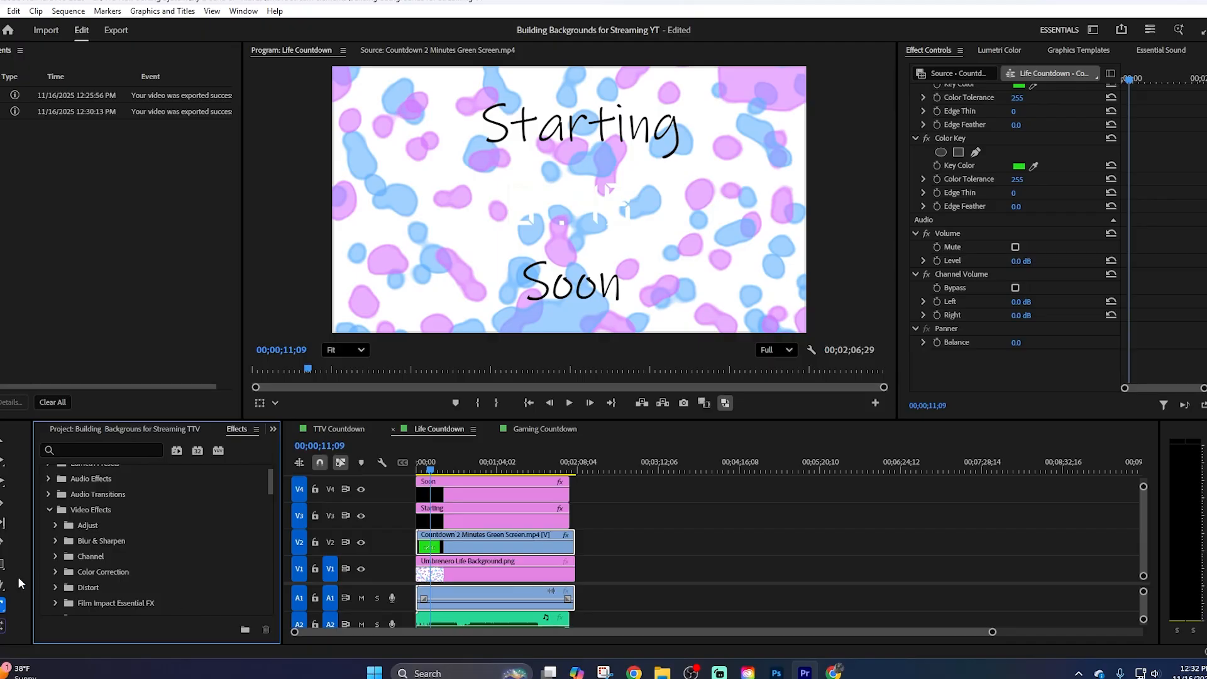
# Apply the Tint effect from Color Correction to the Countdown 2 Minutes Green Screen.mp4 clip on V2.
pyautogui.click(55, 572)
pyautogui.scroll(-3, 126, 565)
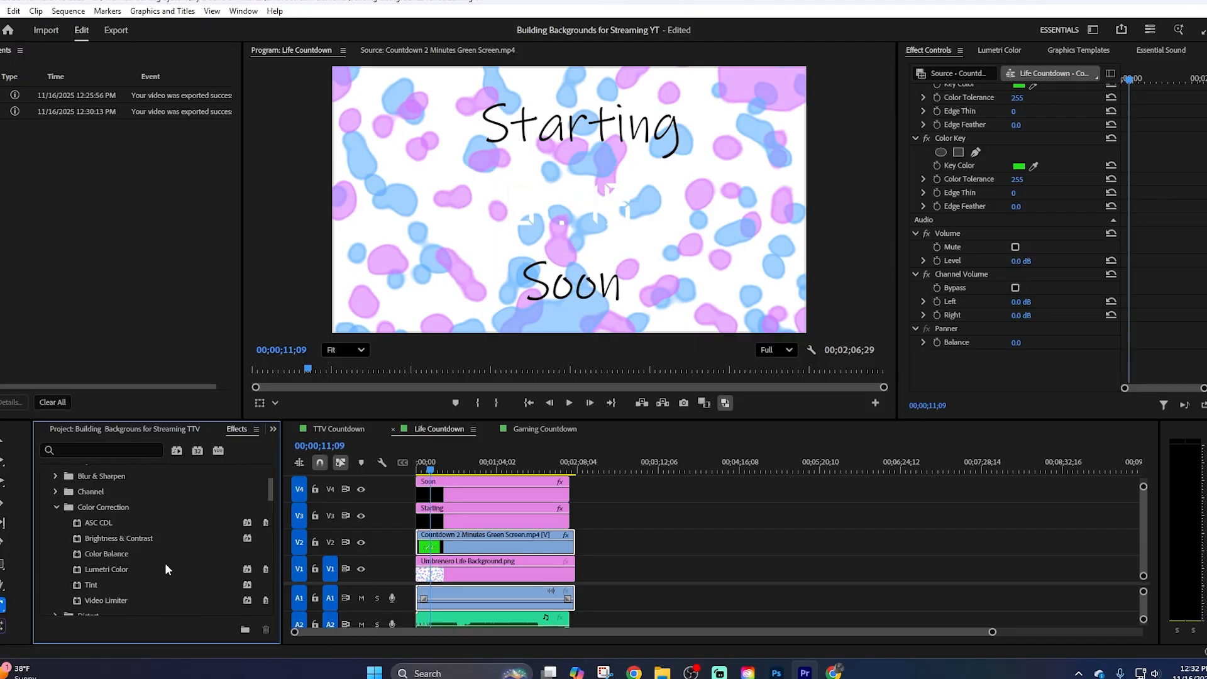
pyautogui.scroll(-1, 148, 563)
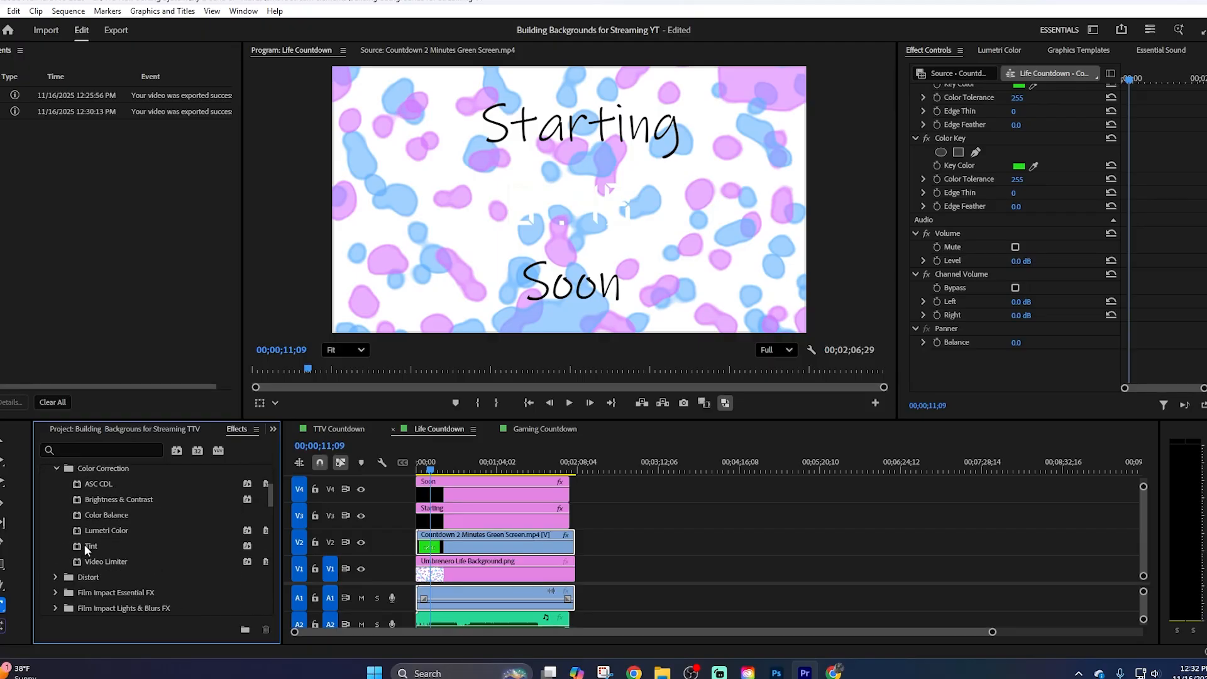
pyautogui.moveTo(84, 544); pyautogui.dragTo(528, 548)
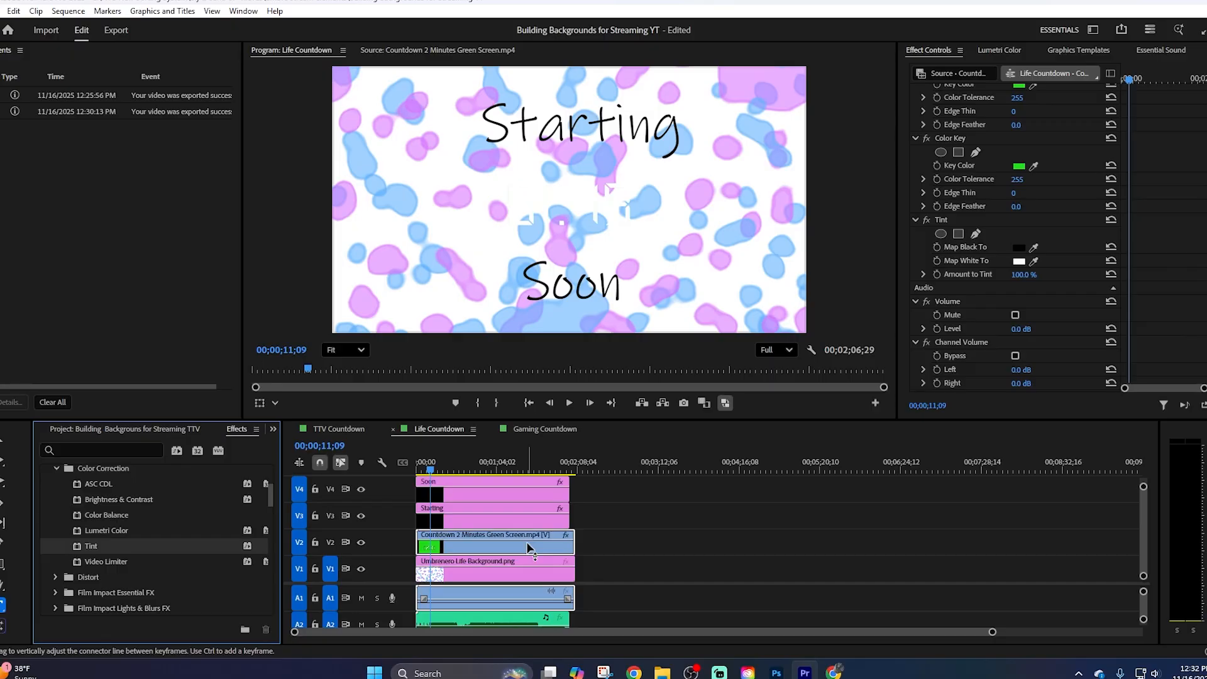
# Set the timer's Tint to map white to black (000000) and return the playhead to the start of the Life Countdown sequence.
pyautogui.click(1021, 261)
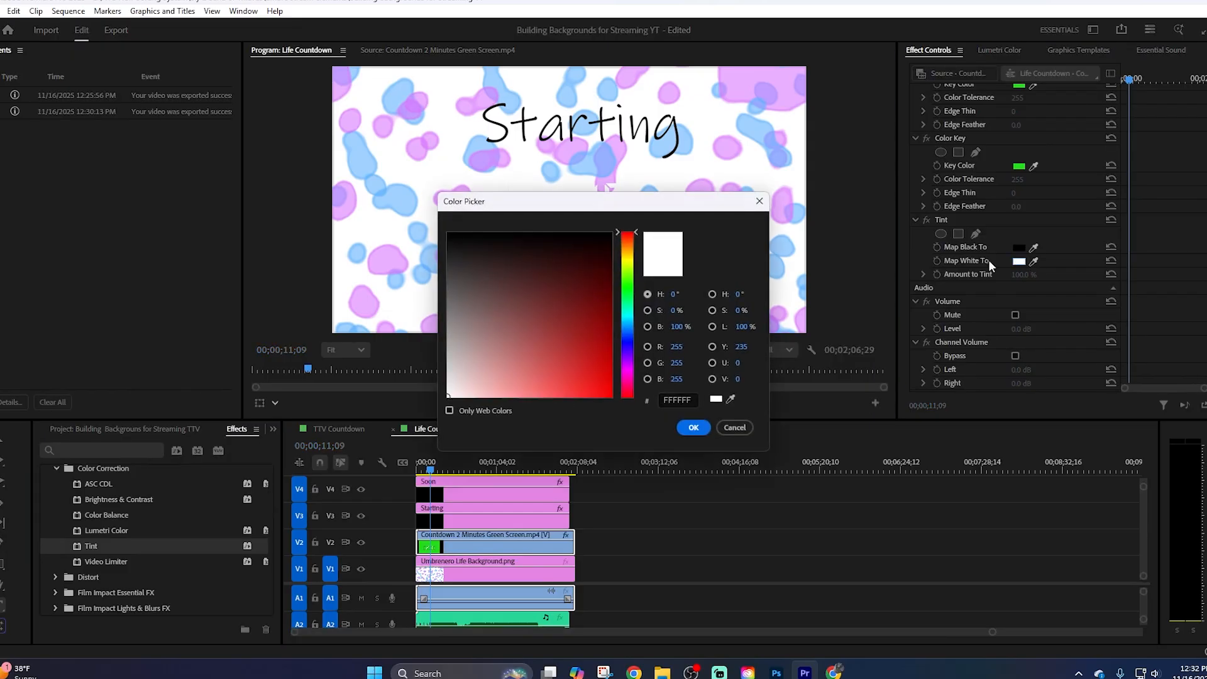
pyautogui.moveTo(538, 317); pyautogui.dragTo(654, 193)
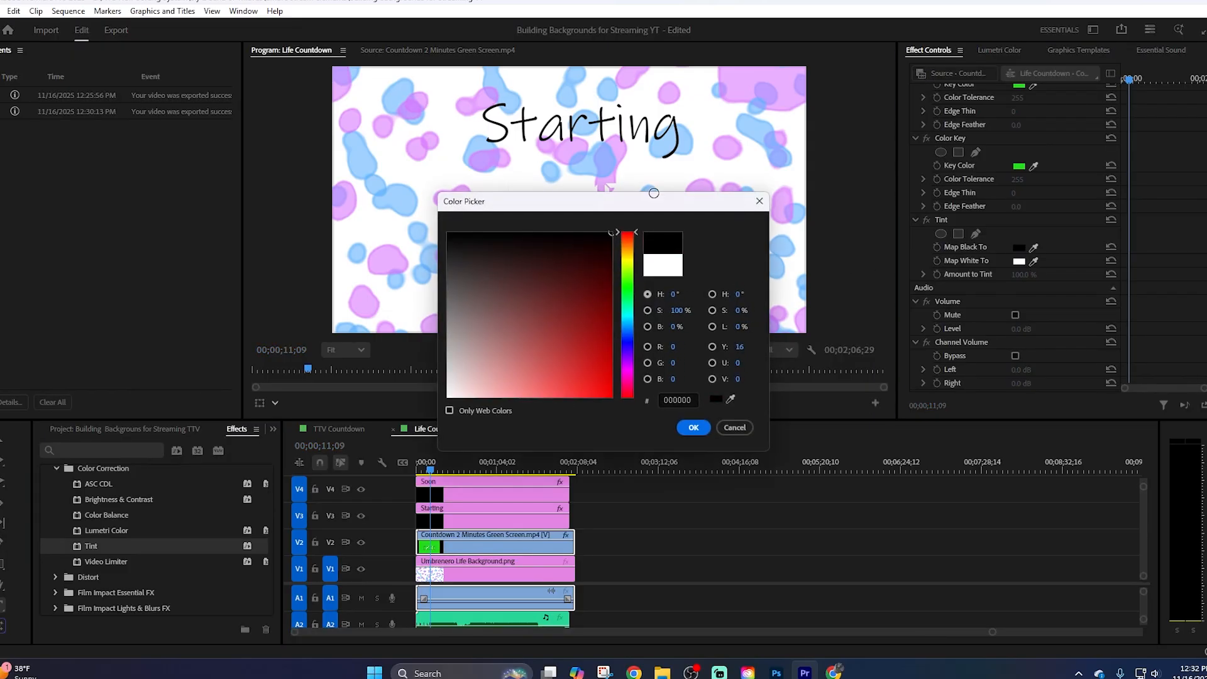
pyautogui.click(693, 427)
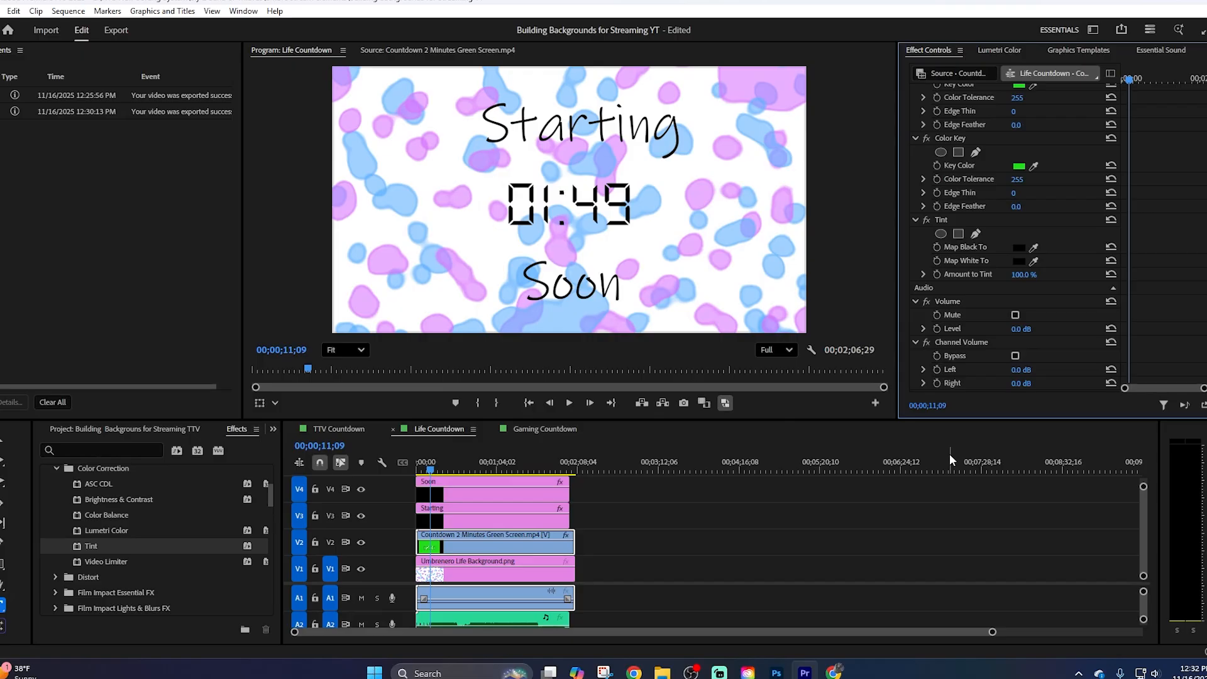
pyautogui.click(682, 511)
pyautogui.press('Home')
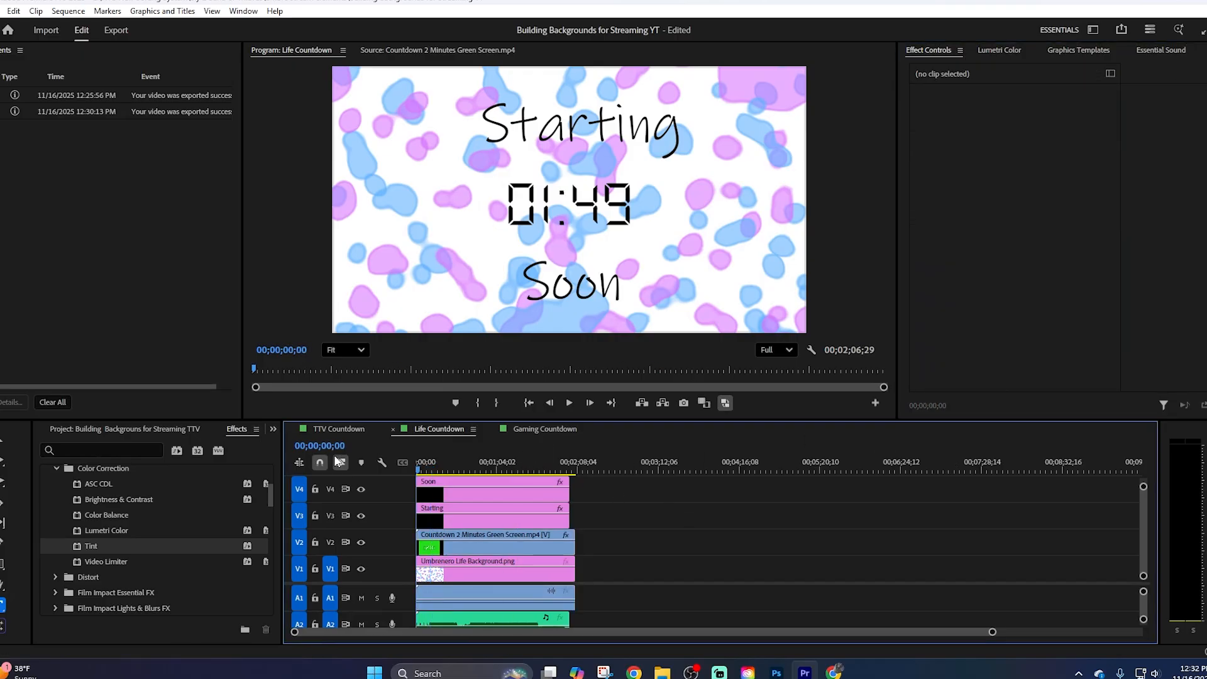
pyautogui.moveTo(420, 462); pyautogui.dragTo(290, 467)
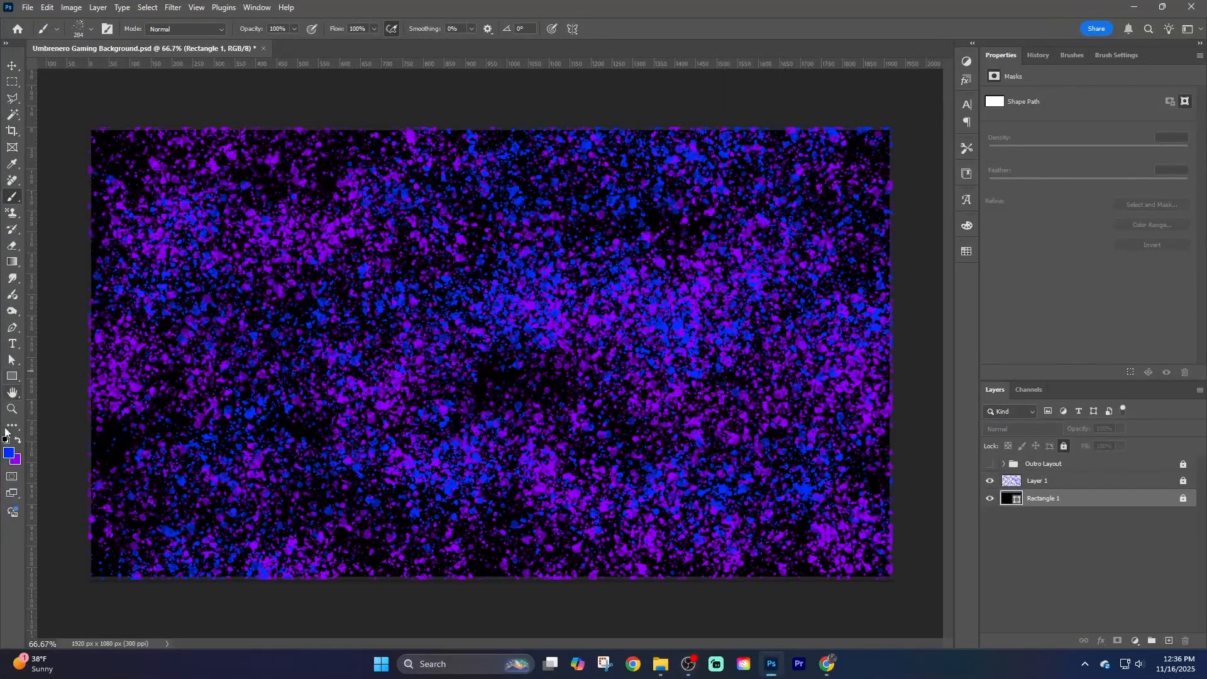
# In Photoshop, draw a rectangle on the Umbrenero Gaming Background and set its size to 1920 by 1080 px.
pyautogui.click(12, 376)
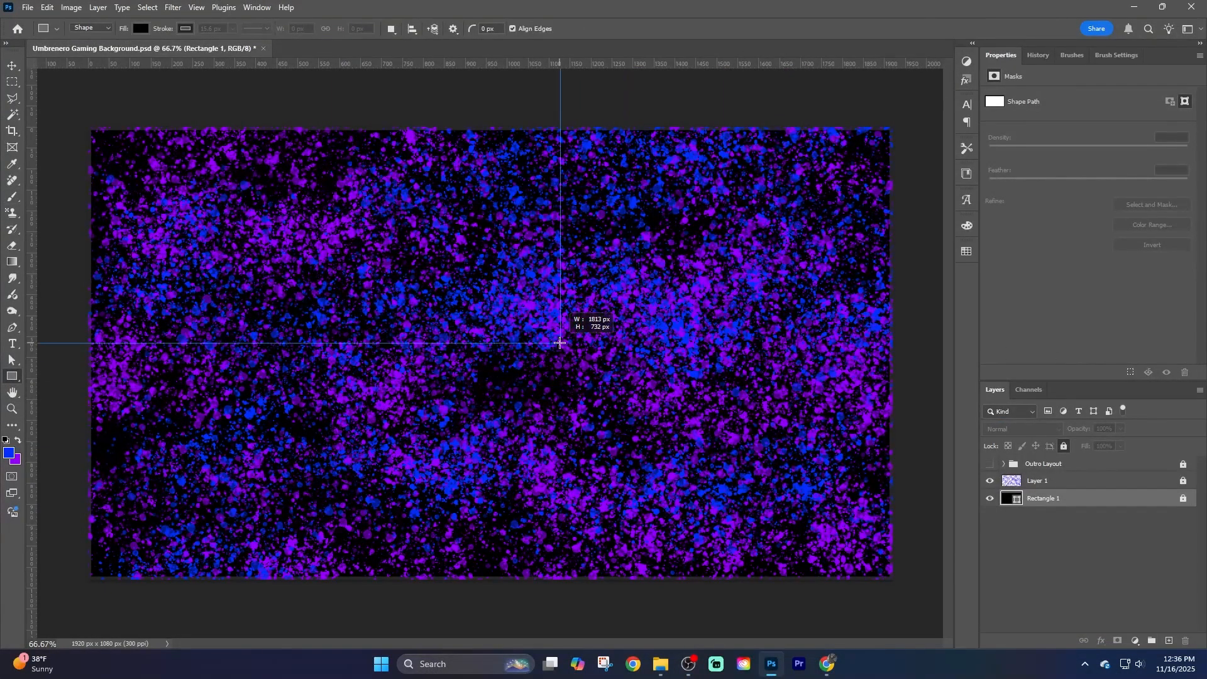
pyautogui.moveTo(559, 343); pyautogui.dragTo(560, 342)
pyautogui.click(1047, 111)
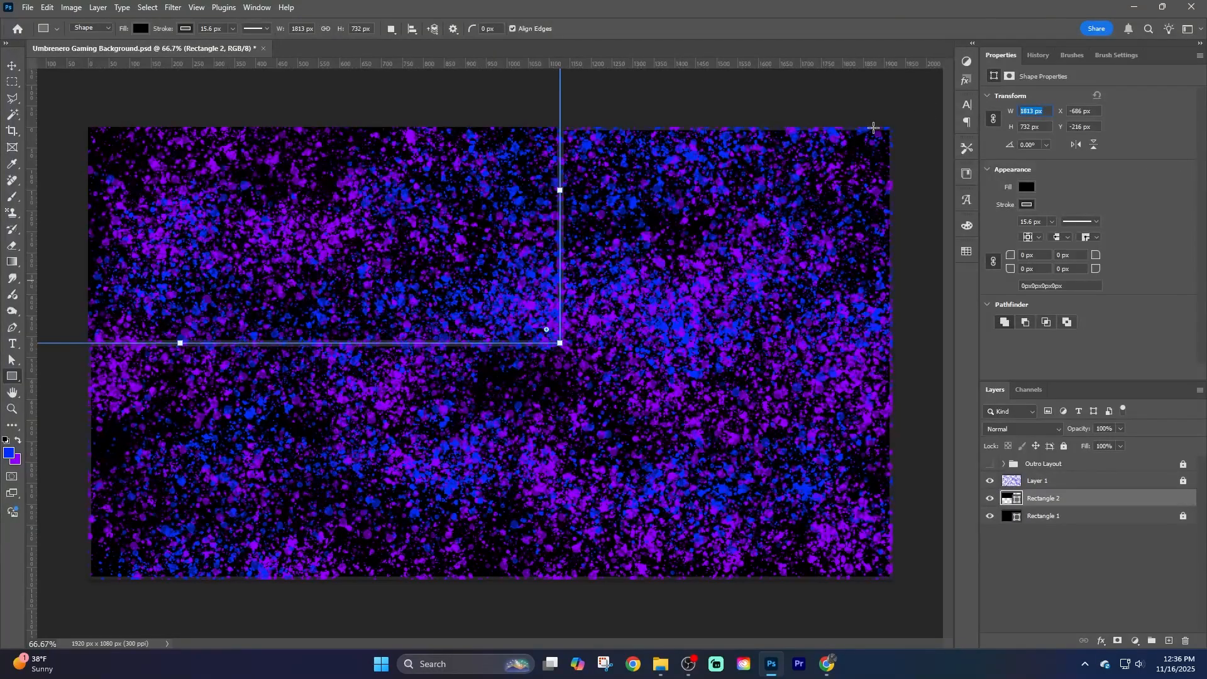
pyautogui.write('1920')
pyautogui.press('Tab')
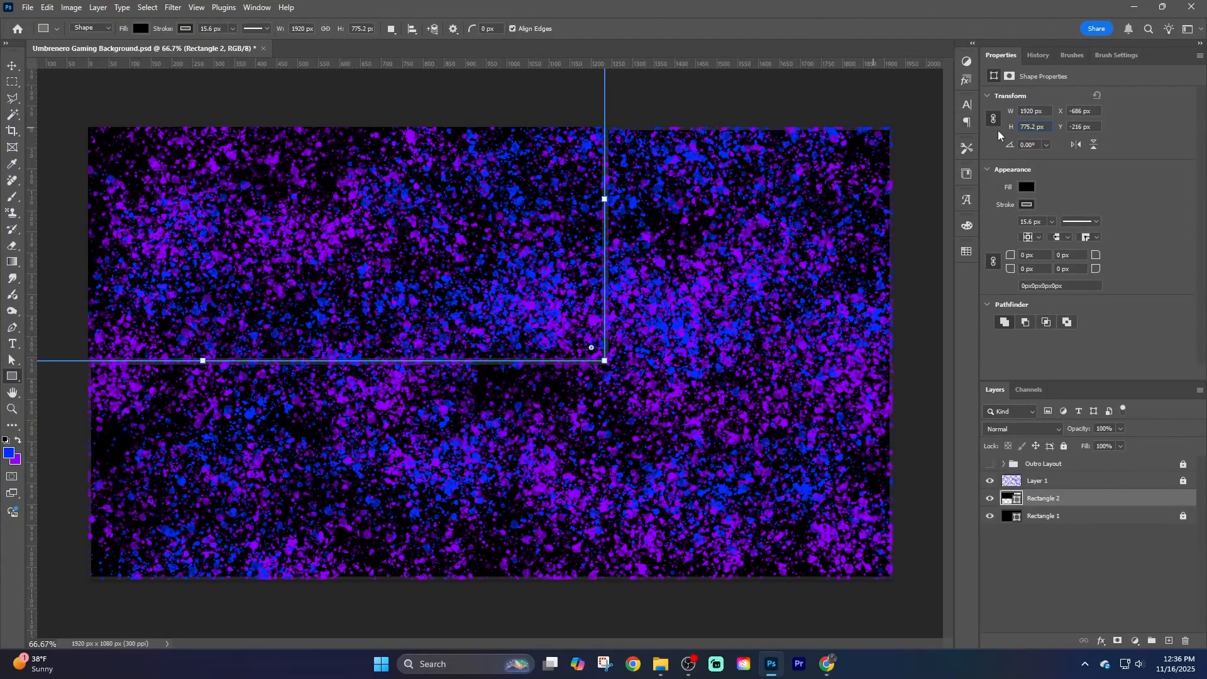
pyautogui.write('1080')
pyautogui.press('Tab')
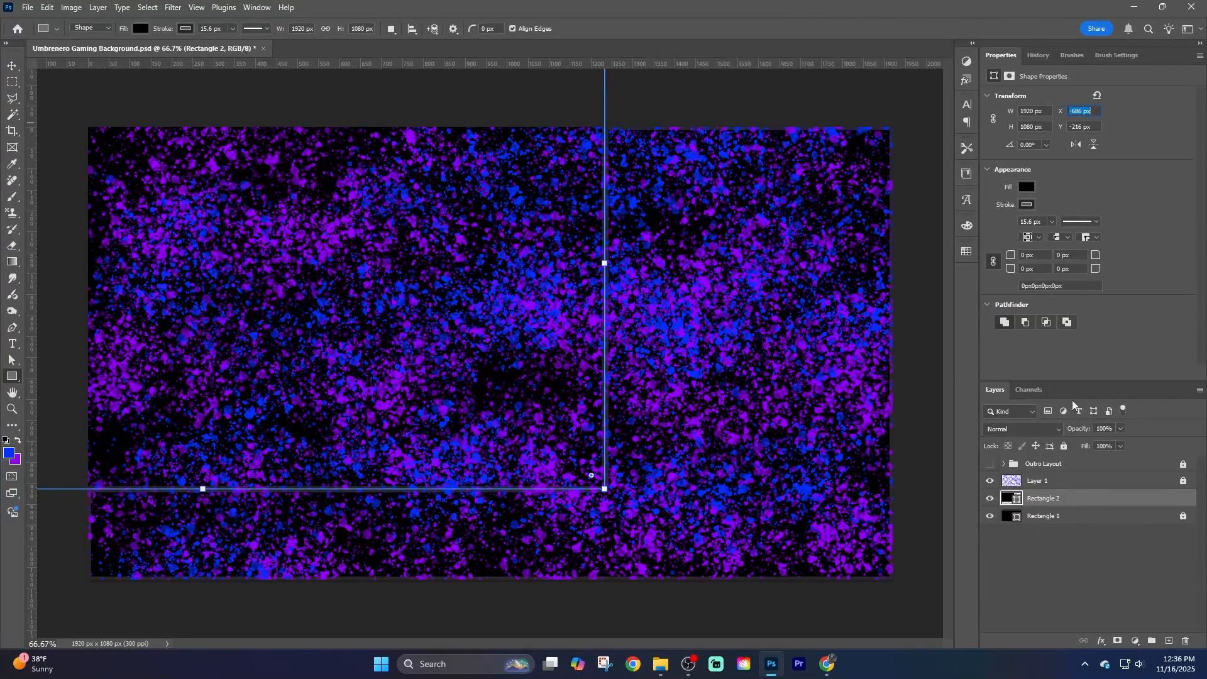
# Set the new rectangle's fill to white from the recently used colors.
pyautogui.click(1027, 190)
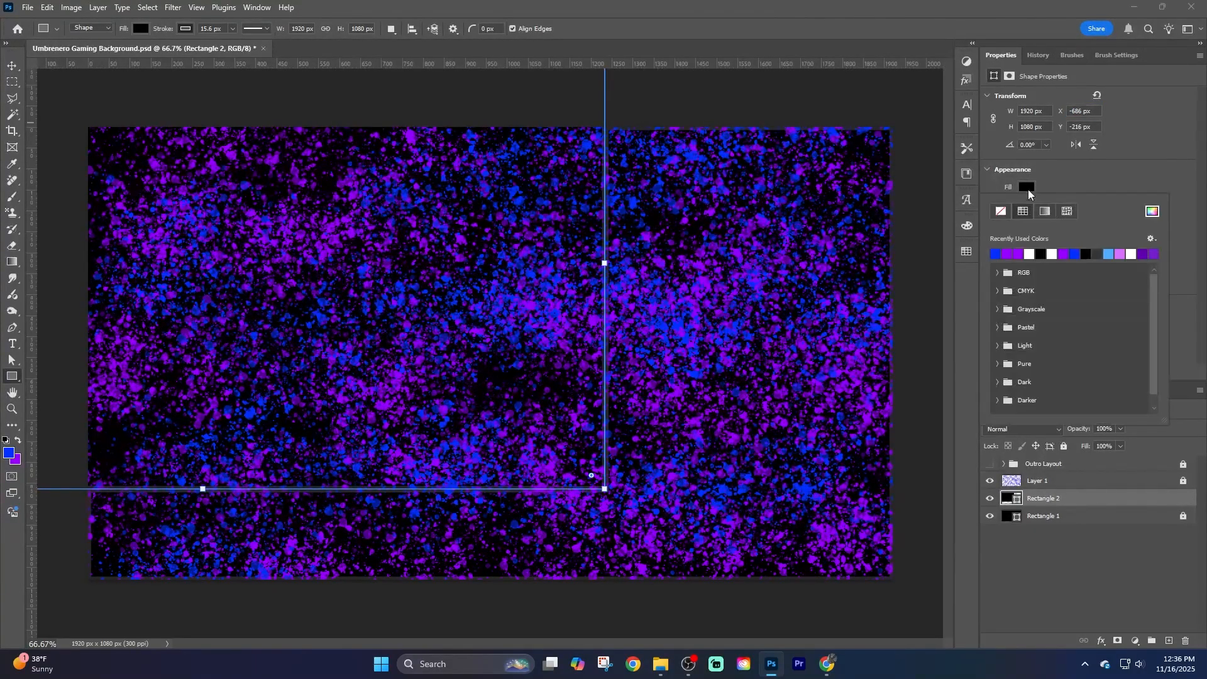
pyautogui.click(1004, 215)
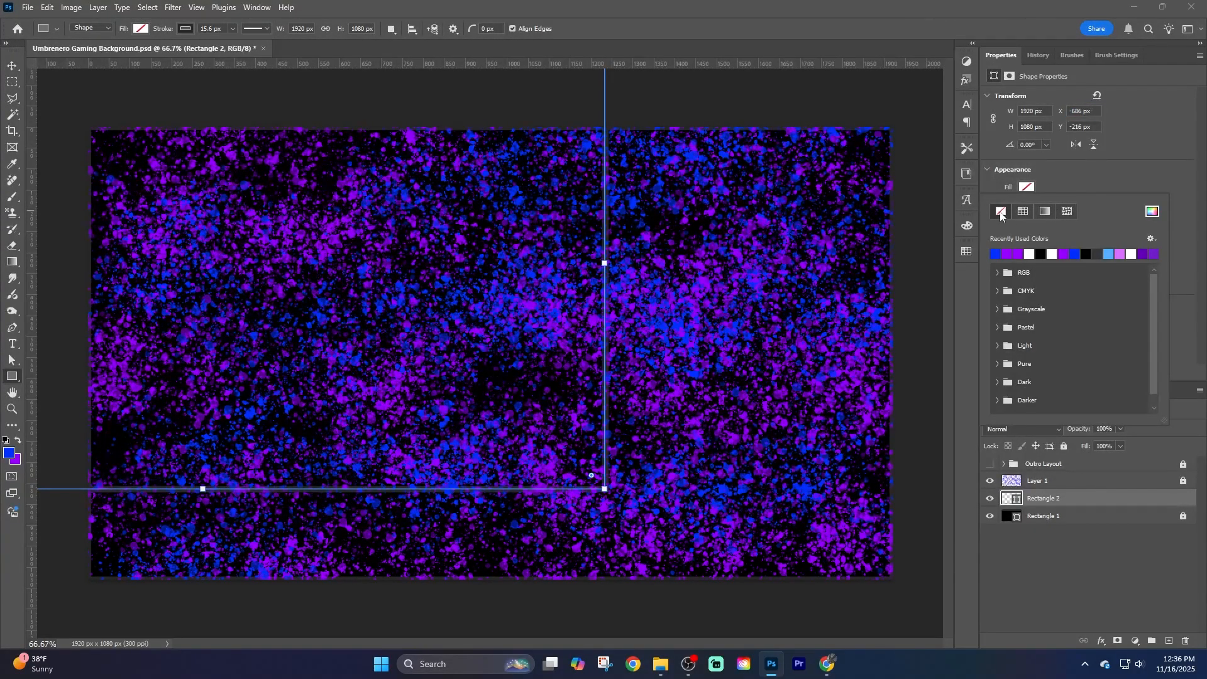
pyautogui.click(1130, 253)
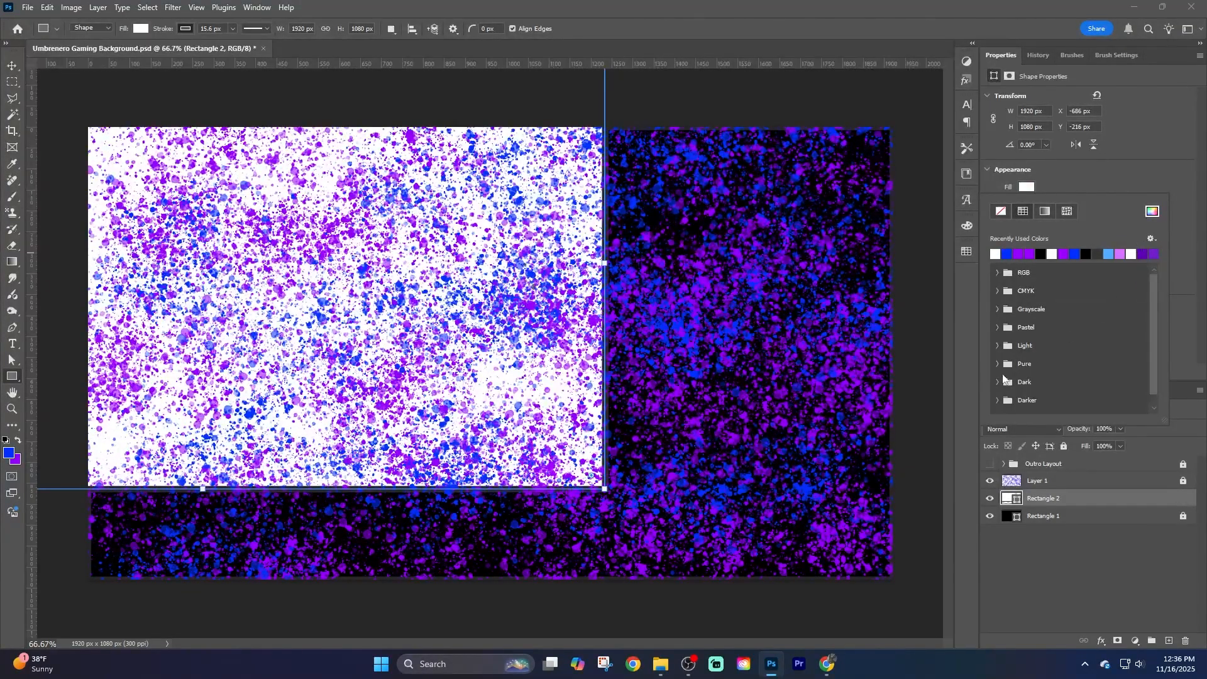
# Move the Rectangle 2 layer above Layer 1, outside the Outro Layout group, and collapse the group.
pyautogui.moveTo(1080, 504); pyautogui.dragTo(1104, 464)
pyautogui.click(1004, 464)
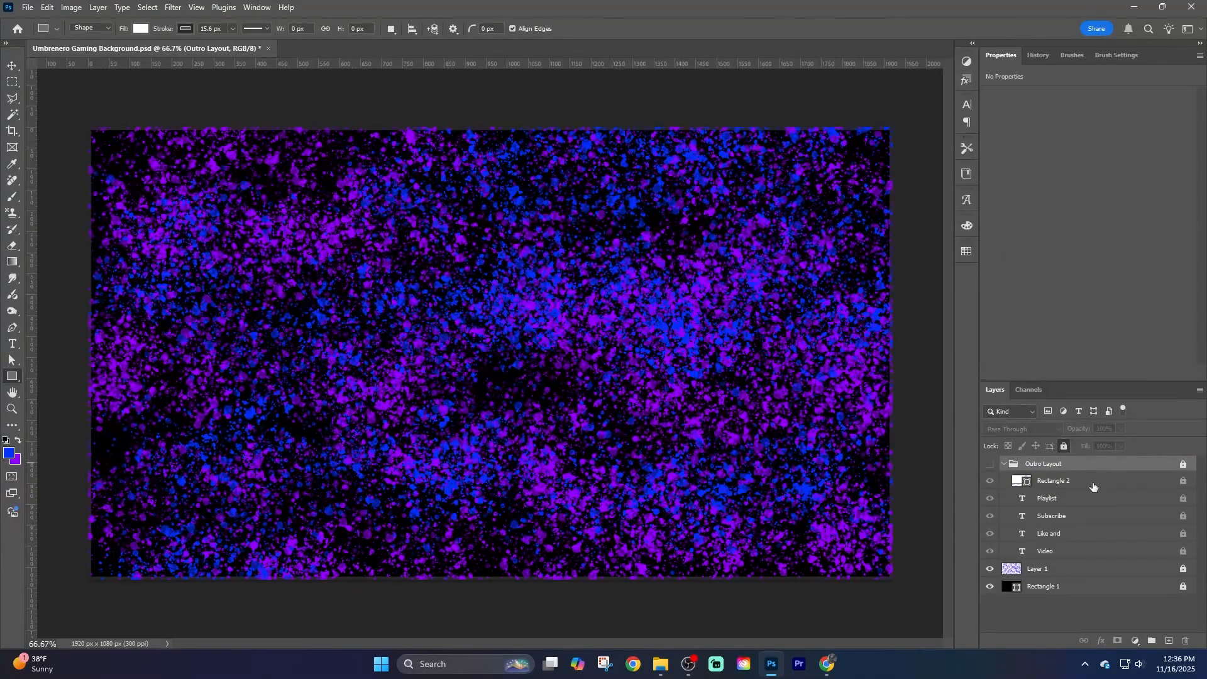
pyautogui.click(999, 480)
pyautogui.moveTo(1018, 481); pyautogui.dragTo(1018, 541)
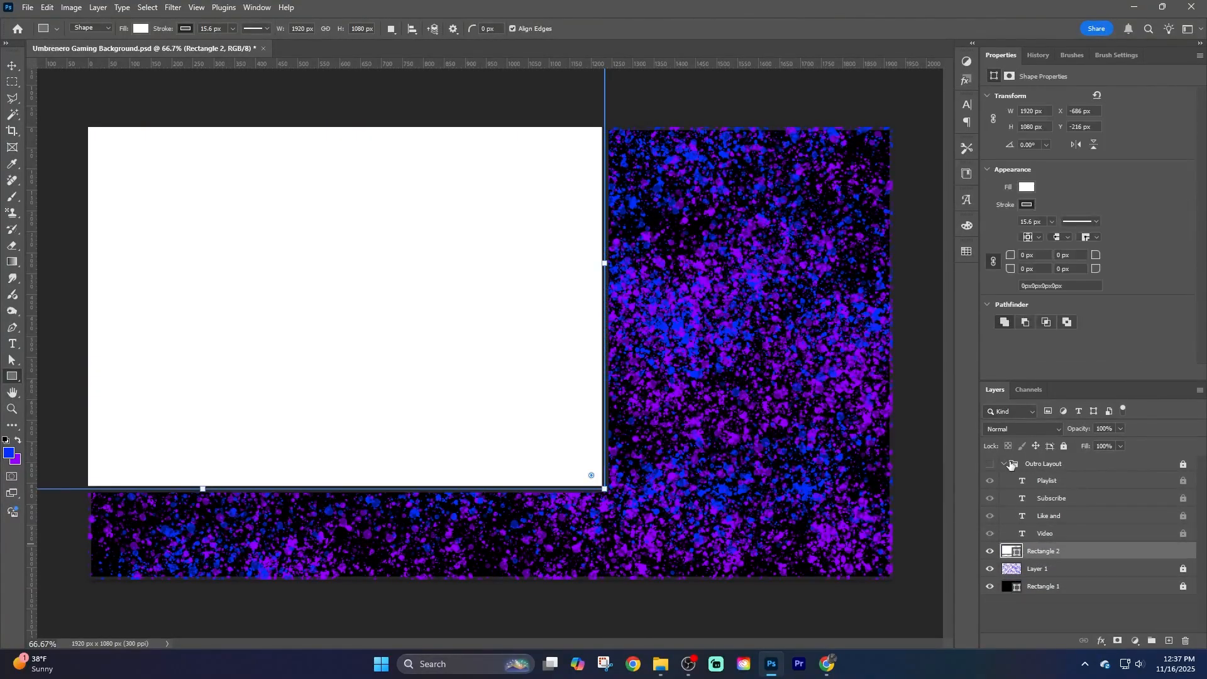
pyautogui.click(1004, 464)
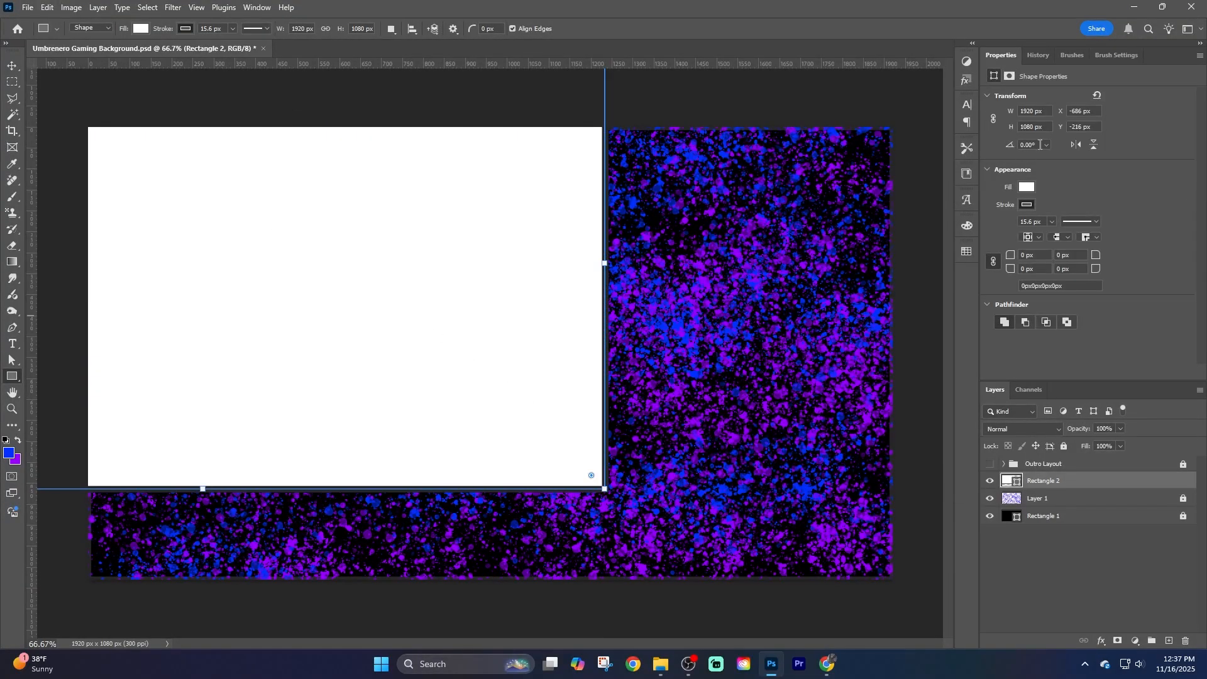
# Scale the white rectangle down to about 1424 by 801 px and move it near the middle of the canvas.
pyautogui.moveTo(604, 490); pyautogui.dragTo(431, 311)
pyautogui.press('v')
pyautogui.moveTo(248, 273); pyautogui.dragTo(634, 417)
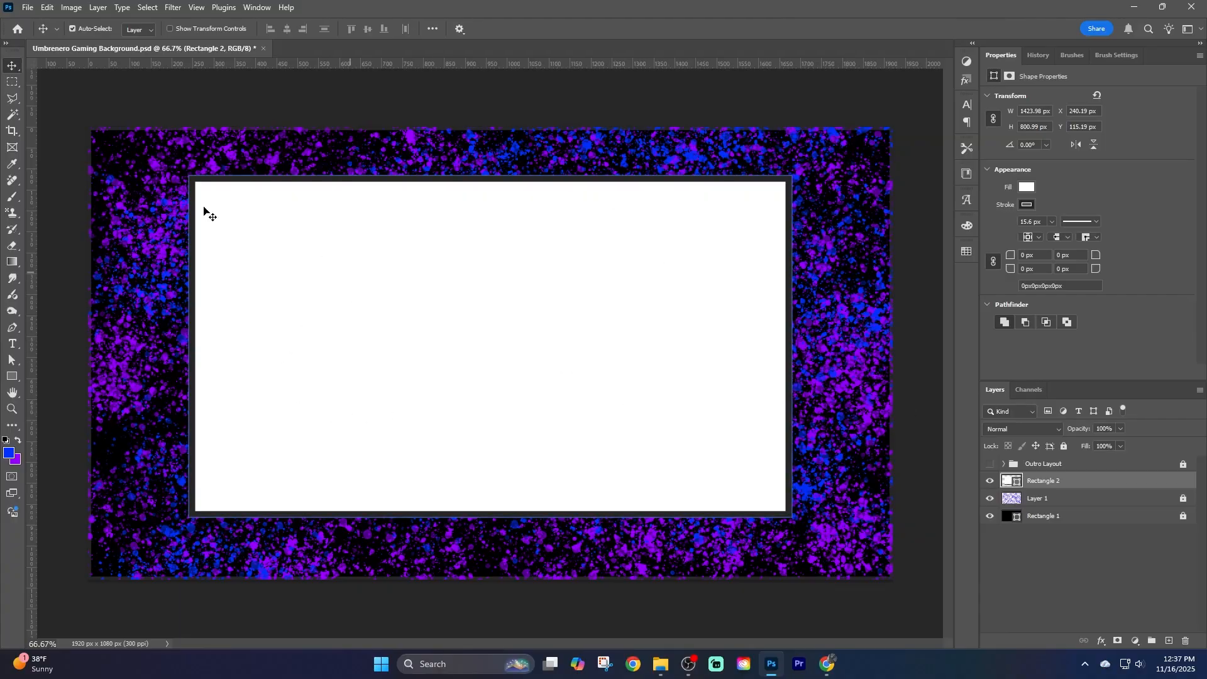
# Set the rectangle's stroke to the custom cyan 00e7f5.
pyautogui.click(1027, 204)
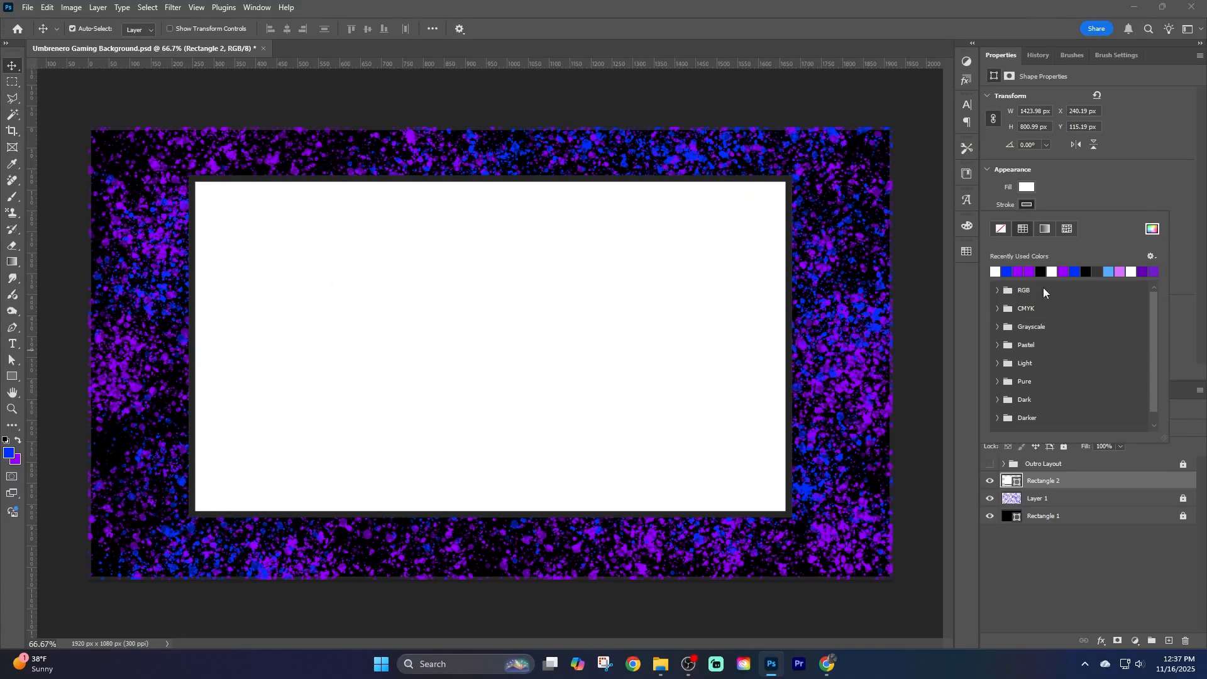
pyautogui.click(1154, 228)
pyautogui.moveTo(191, 292)
pyautogui.mouseDown()
pyautogui.moveTo(189, 312)
pyautogui.moveTo(194, 297)
pyautogui.moveTo(170, 321)
pyautogui.moveTo(201, 205)
pyautogui.moveTo(233, 276)
pyautogui.moveTo(186, 310)
pyautogui.moveTo(186, 300)
pyautogui.mouseUp()
pyautogui.click(166, 258)
pyautogui.moveTo(166, 258)
pyautogui.mouseDown()
pyautogui.moveTo(179, 301)
pyautogui.moveTo(203, 227)
pyautogui.mouseUp()
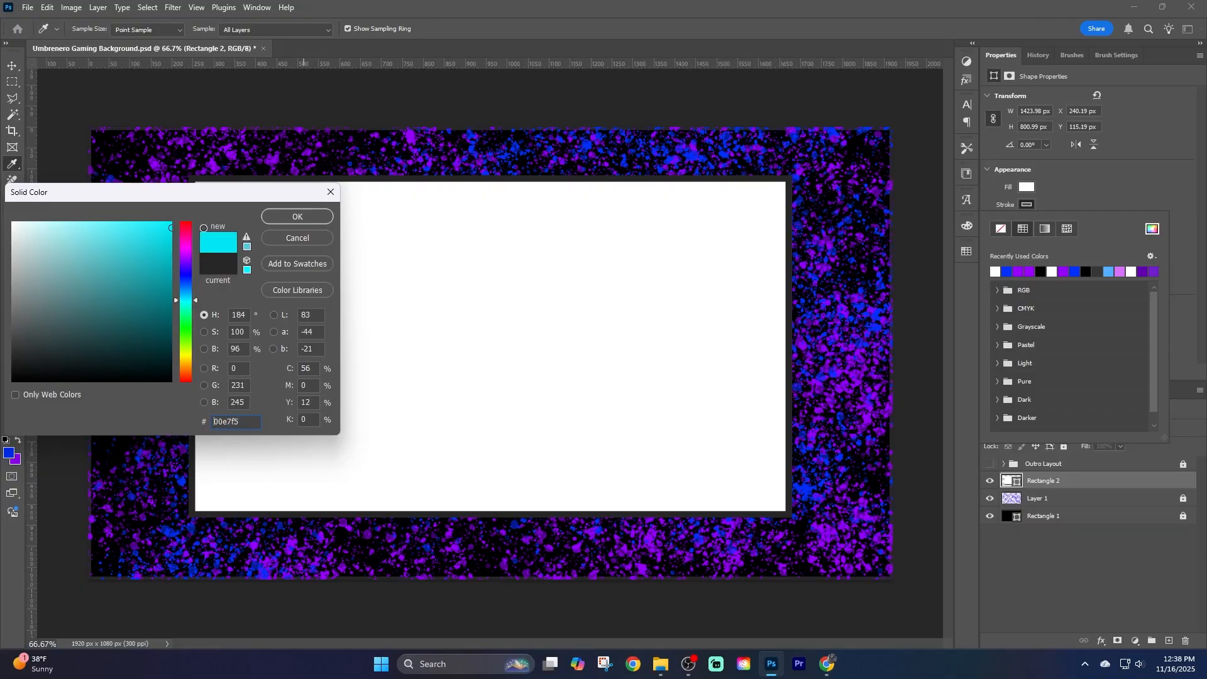
pyautogui.click(318, 220)
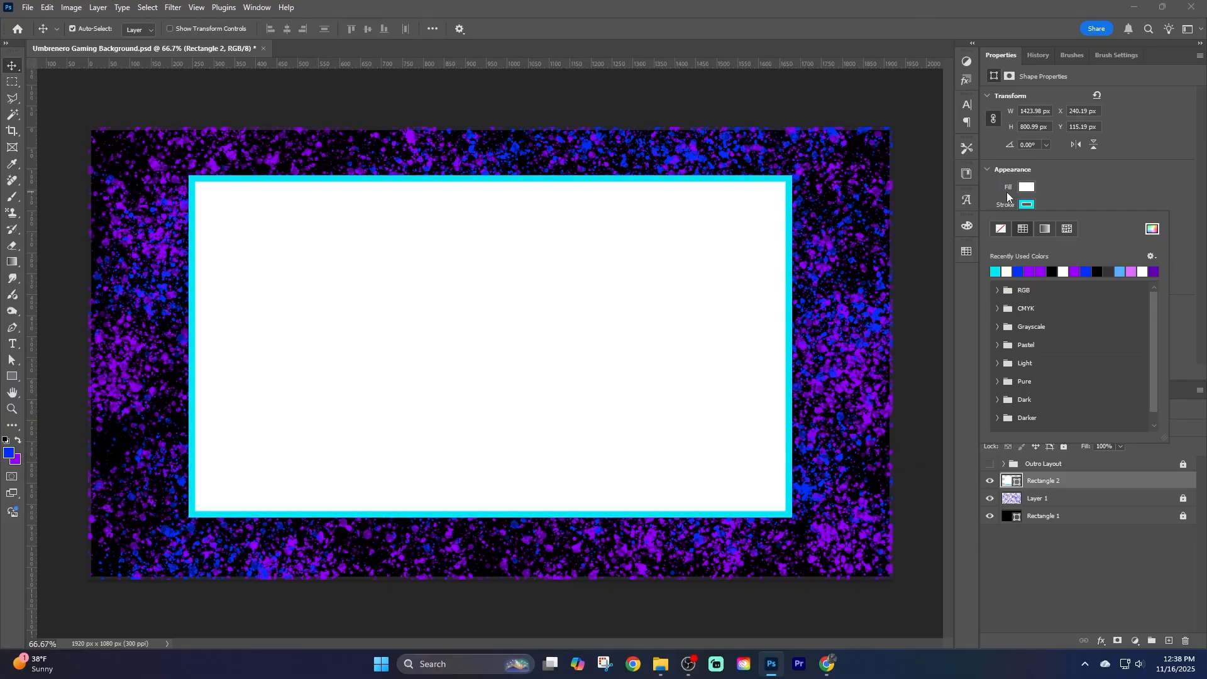
# Change the rectangle's fill to the recently used dark gray and deselect the layer.
pyautogui.click(1026, 187)
pyautogui.click(1026, 187)
pyautogui.click(1110, 253)
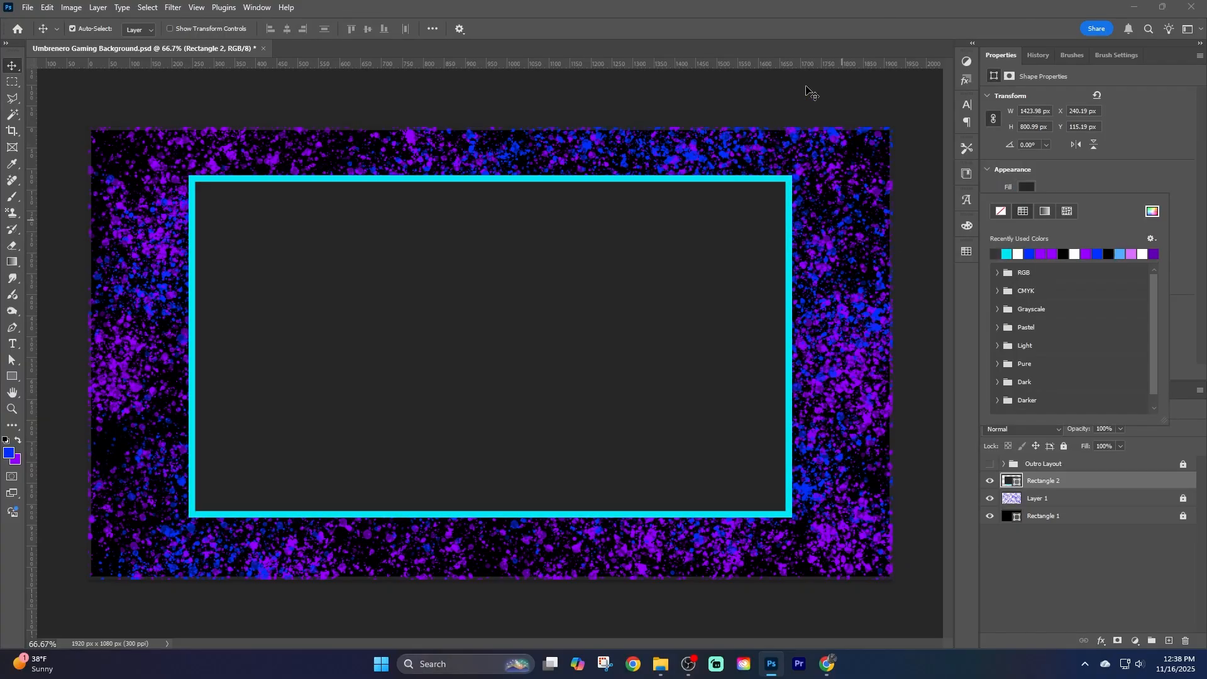
pyautogui.click(806, 89)
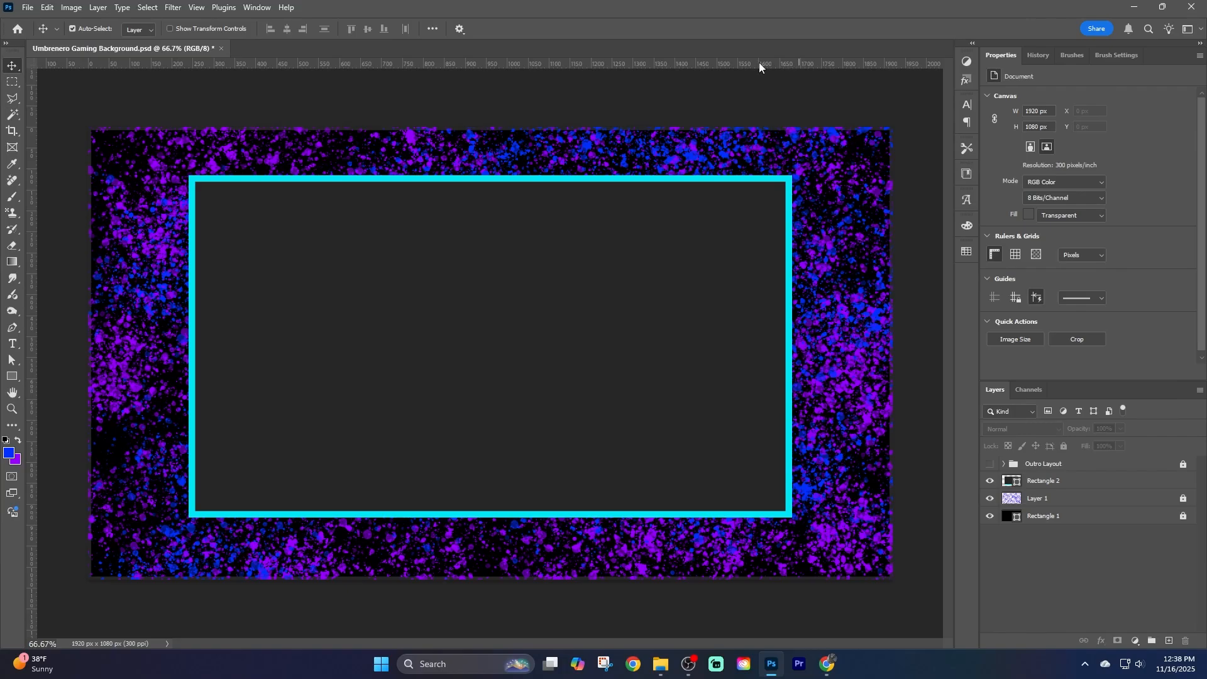
# Select the cyan-bordered rectangle and nudge it straight up to a Y position of about 99 px.
pyautogui.keyDown('ctrl'); pyautogui.click(587, 273); pyautogui.keyUp('ctrl')
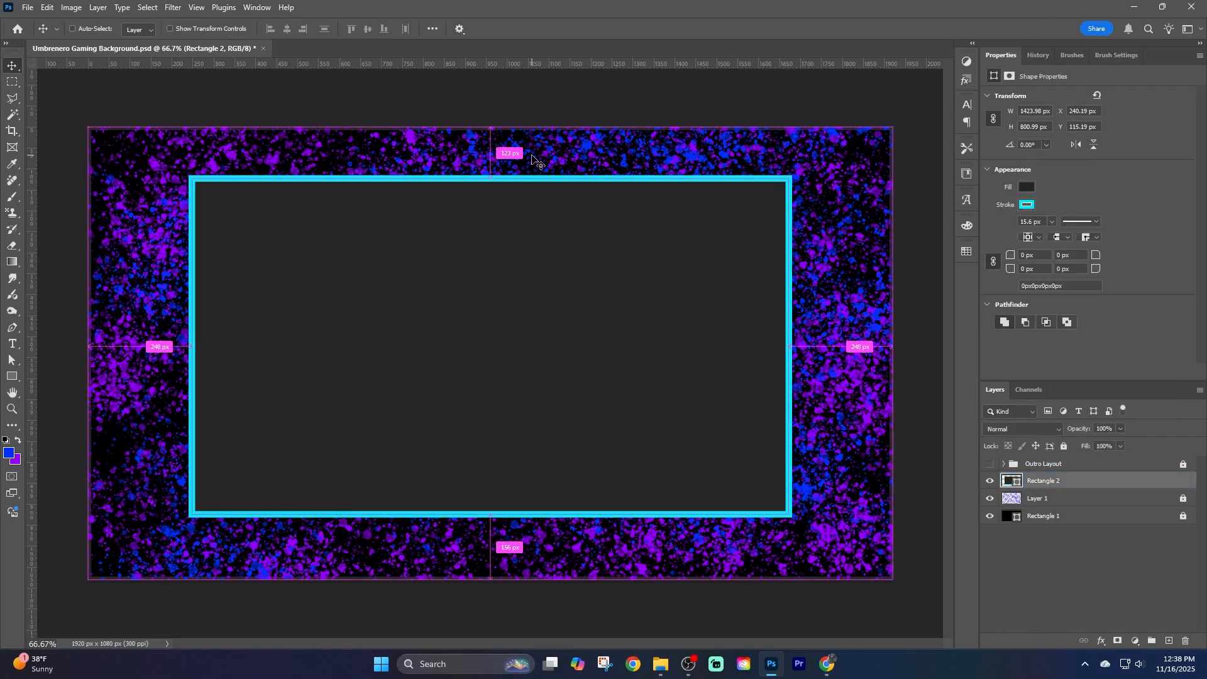
pyautogui.press('Up')
pyautogui.press('Up')
pyautogui.press('Up')
pyautogui.press('Up')
pyautogui.press('Up')
pyautogui.press('Up')
pyautogui.press('Up')
pyautogui.press('Up')
pyautogui.press('Up')
pyautogui.press('Up')
pyautogui.press('Up')
pyautogui.press('Up')
pyautogui.press('Up')
pyautogui.press('Up')
pyautogui.press('Up')
pyautogui.press('Up')
pyautogui.press('Up')
pyautogui.press('Up')
pyautogui.press('Up')
pyautogui.press('Up')
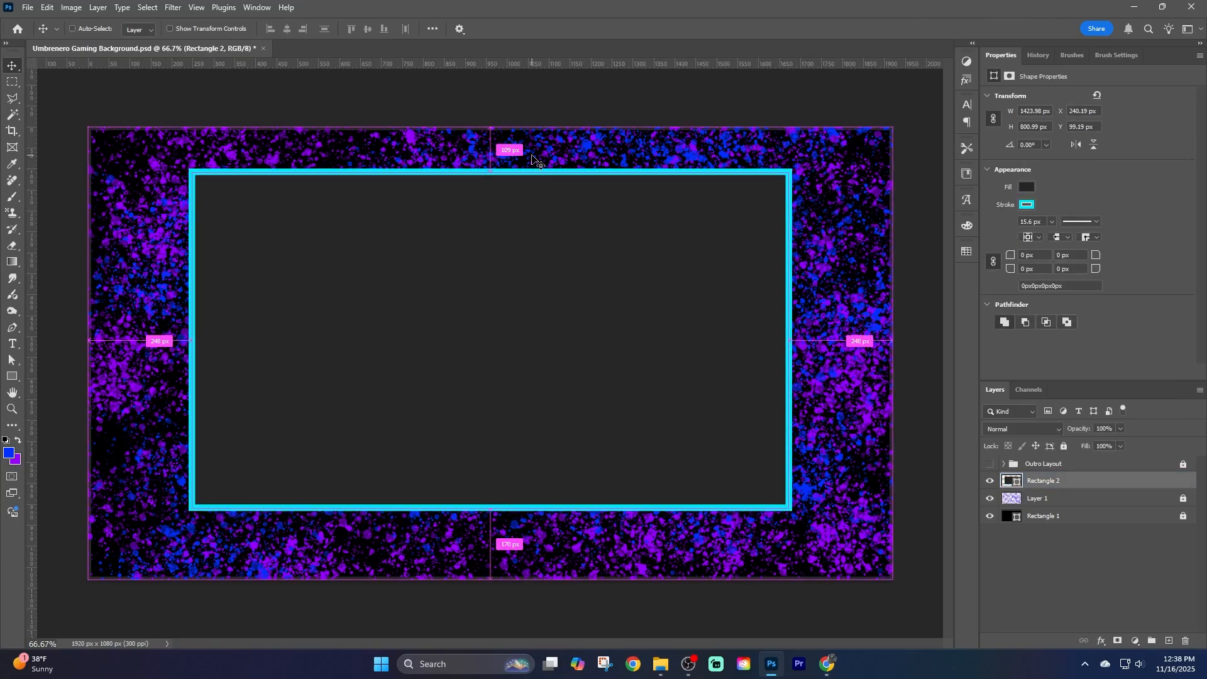
# Nudge the cyan-bordered rectangle straight up to a Y position of about 83 px, keeping it horizontally centred.
pyautogui.press('Down')
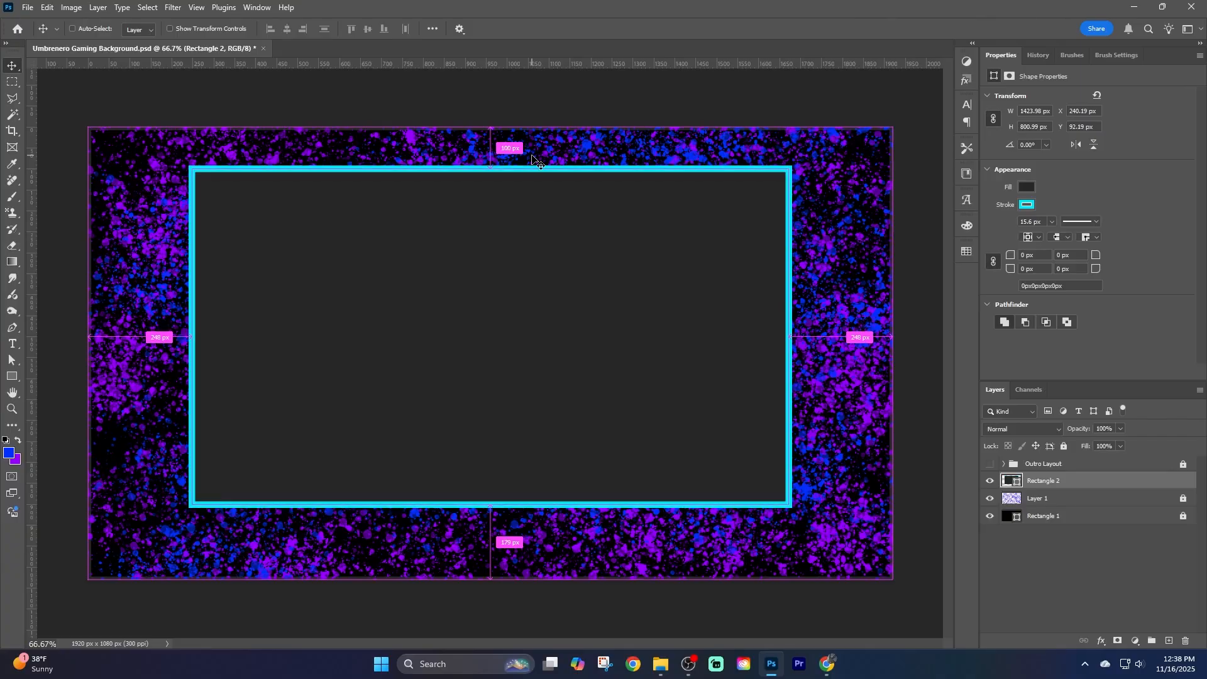
pyautogui.press('Up')
pyautogui.press('Up')
pyautogui.press('Up')
pyautogui.press('Up')
pyautogui.press('Up')
pyautogui.press('Up')
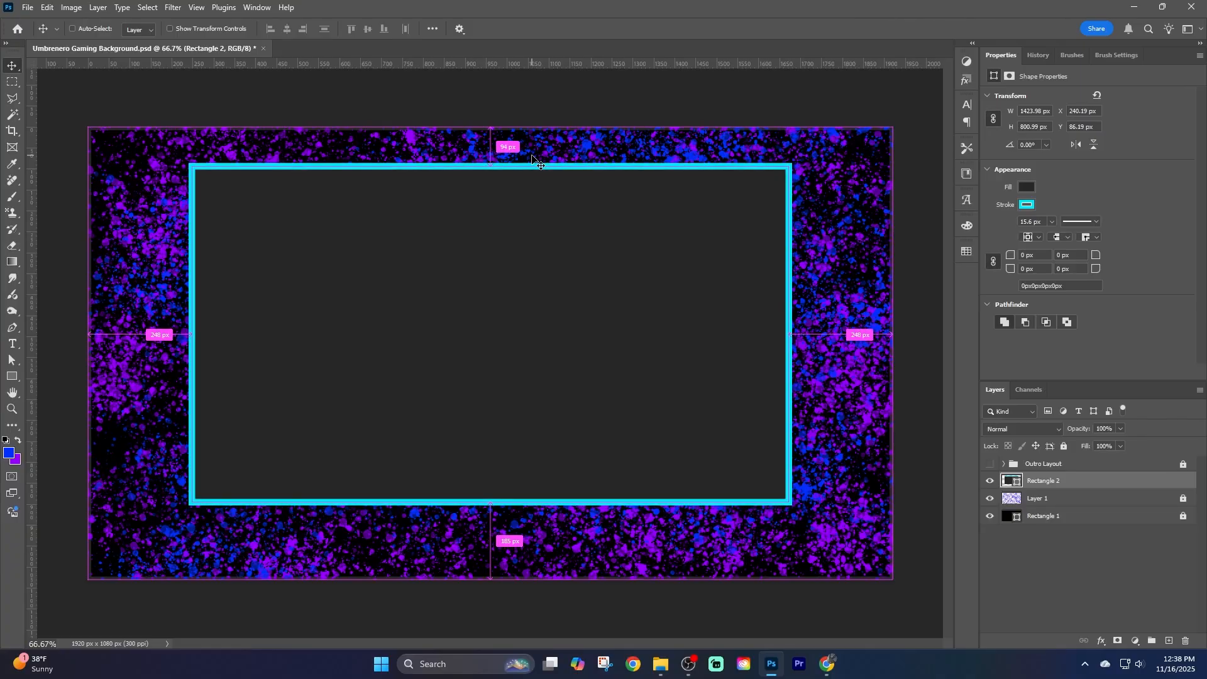
pyautogui.press('Down')
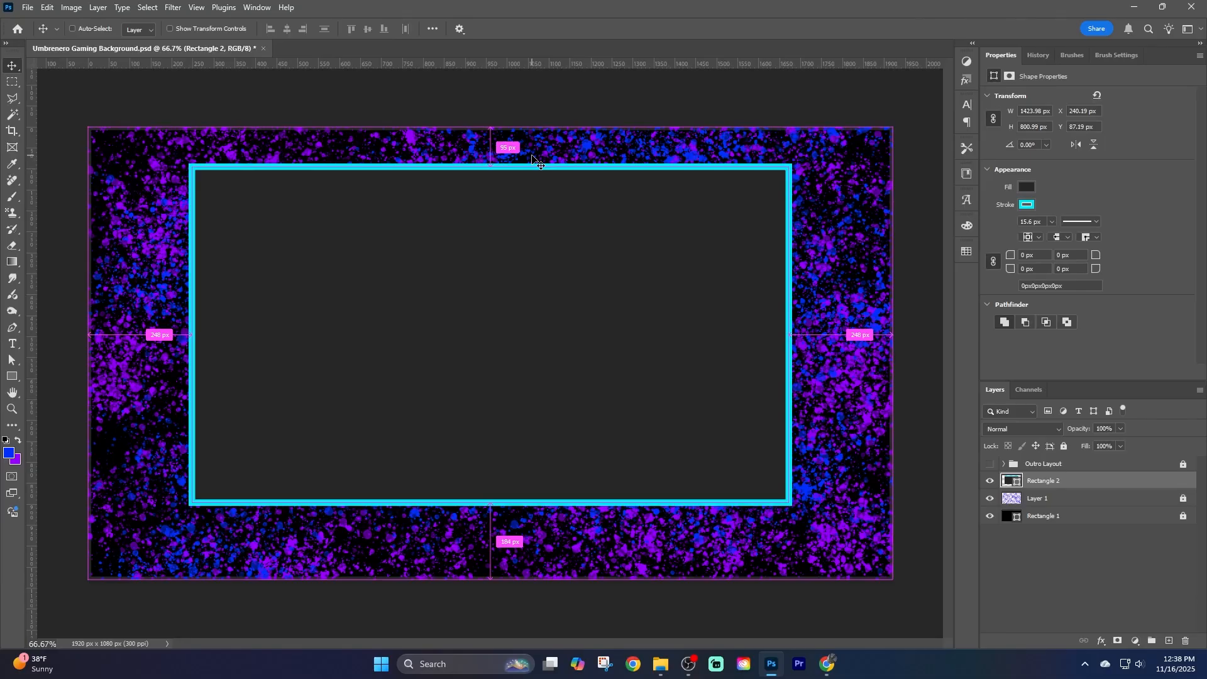
pyautogui.press('Up')
pyautogui.press('Up')
pyautogui.press('Up')
pyautogui.press('Up')
pyautogui.press('Up')
pyautogui.press('Up')
pyautogui.press('Down')
pyautogui.press('Down')
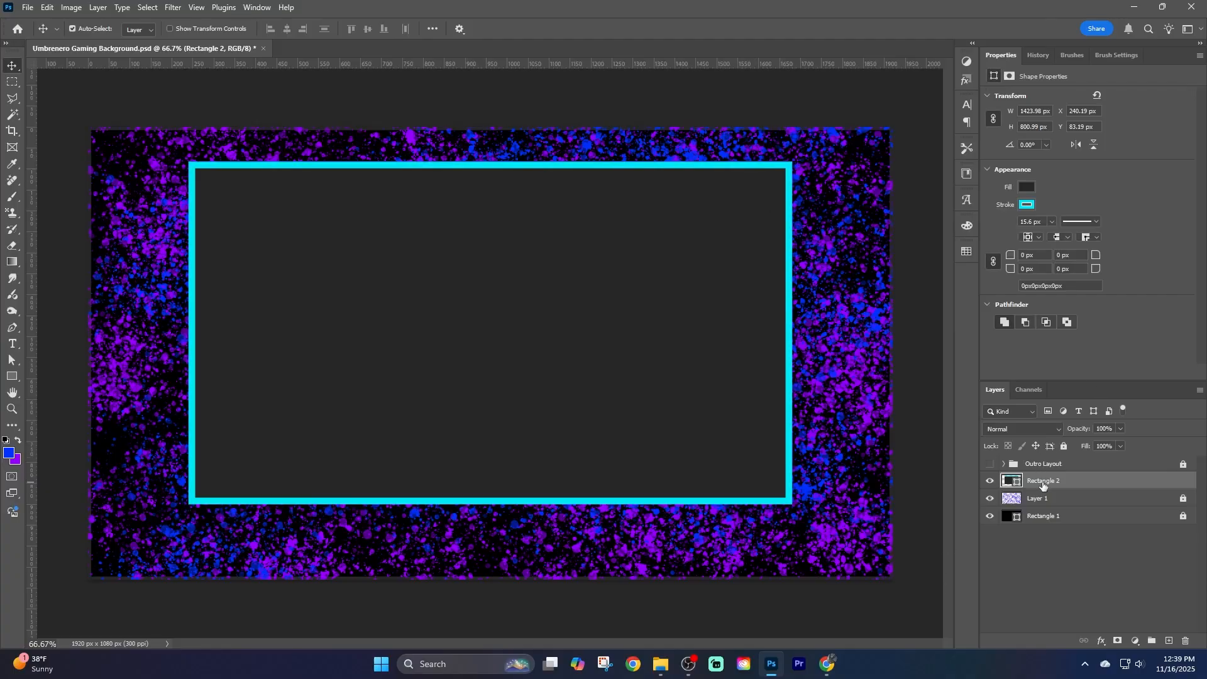
# Rename the cyan-bordered rectangle's layer as Face Cam Only and export the layout as a 1920 x 1080 px PNG.
pyautogui.write('Face Cam Only')
pyautogui.press('Return')
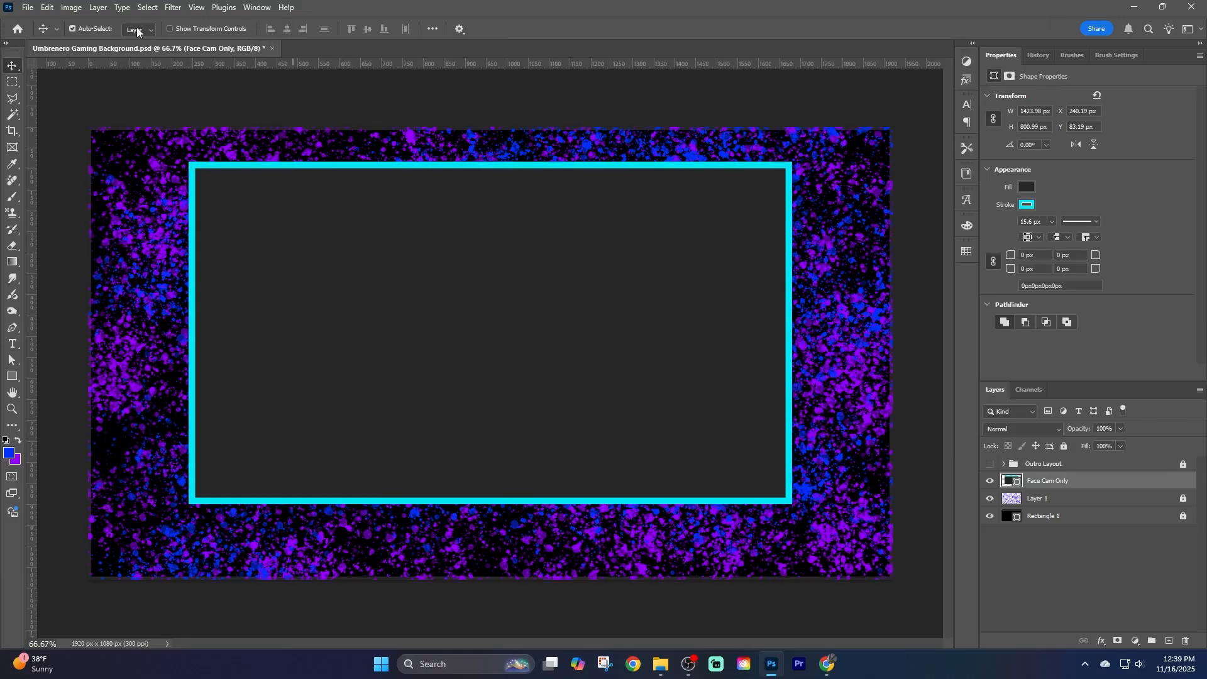
pyautogui.click(1132, 572)
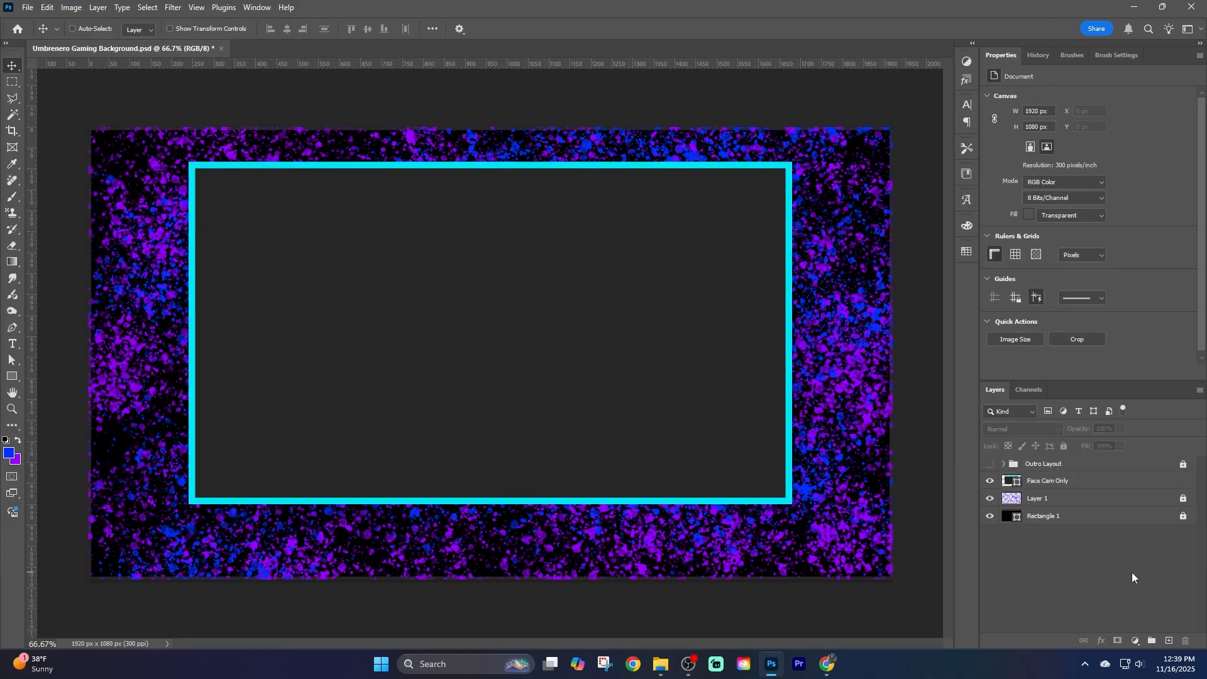
pyautogui.hotkey('alt', 'shift', 'ctrl', 'w')
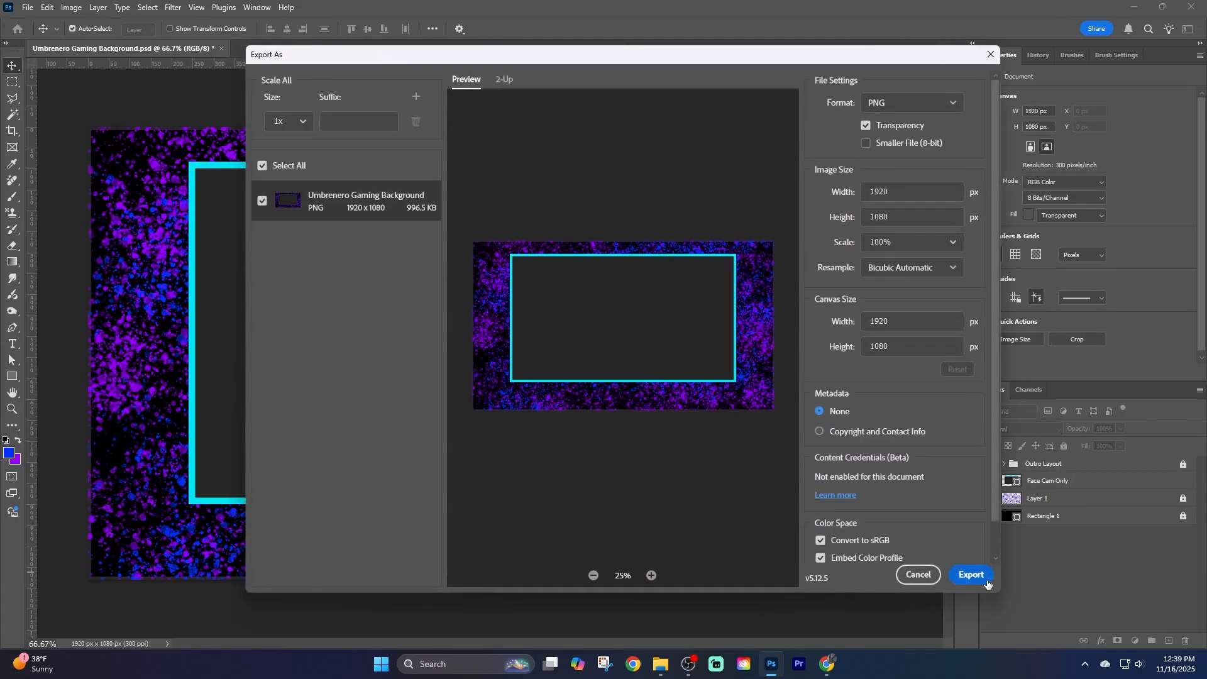
pyautogui.click(981, 576)
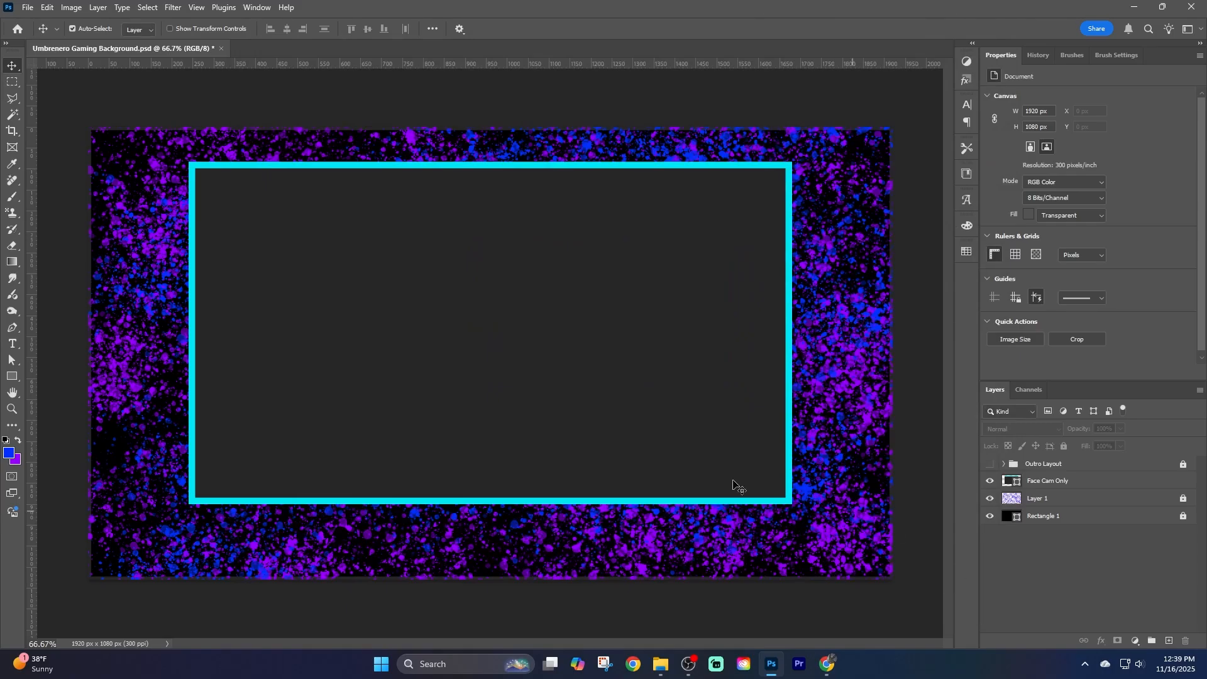
# Draw a square about 274 px wide over the frame's upper-left corner and set its size to 250 by 250 px.
pyautogui.click(12, 376)
pyautogui.moveTo(191, 168); pyautogui.dragTo(284, 227)
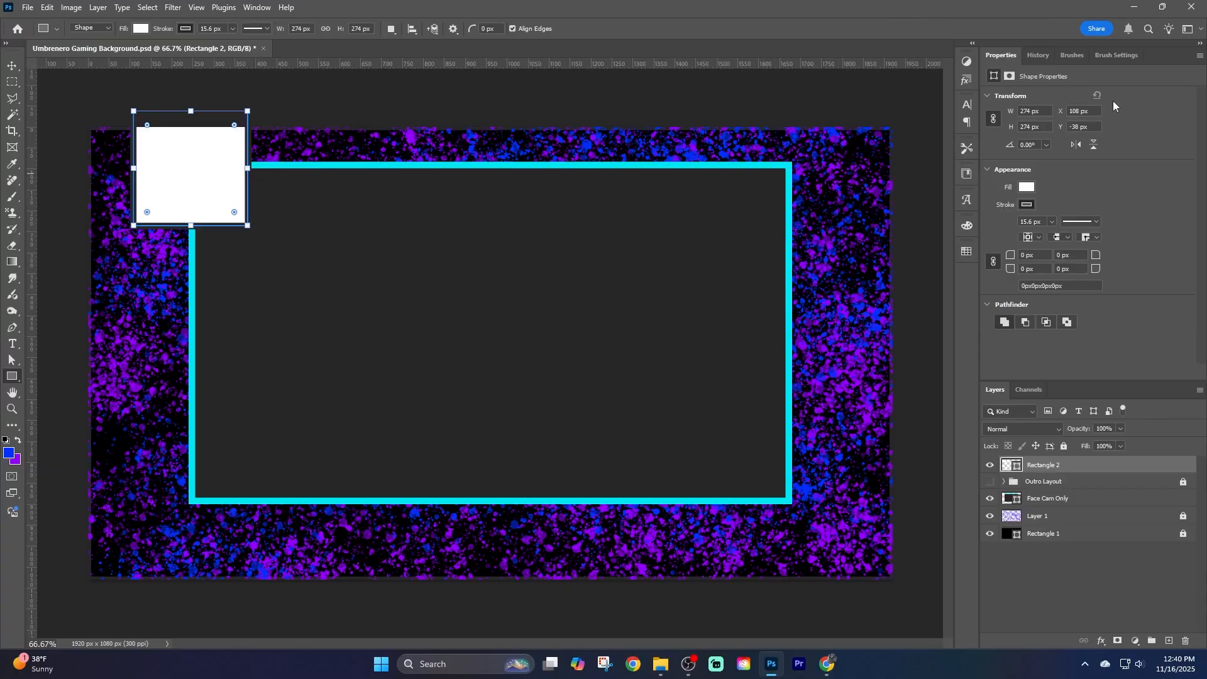
pyautogui.click(1007, 112)
pyautogui.write('250')
pyautogui.press('Return')
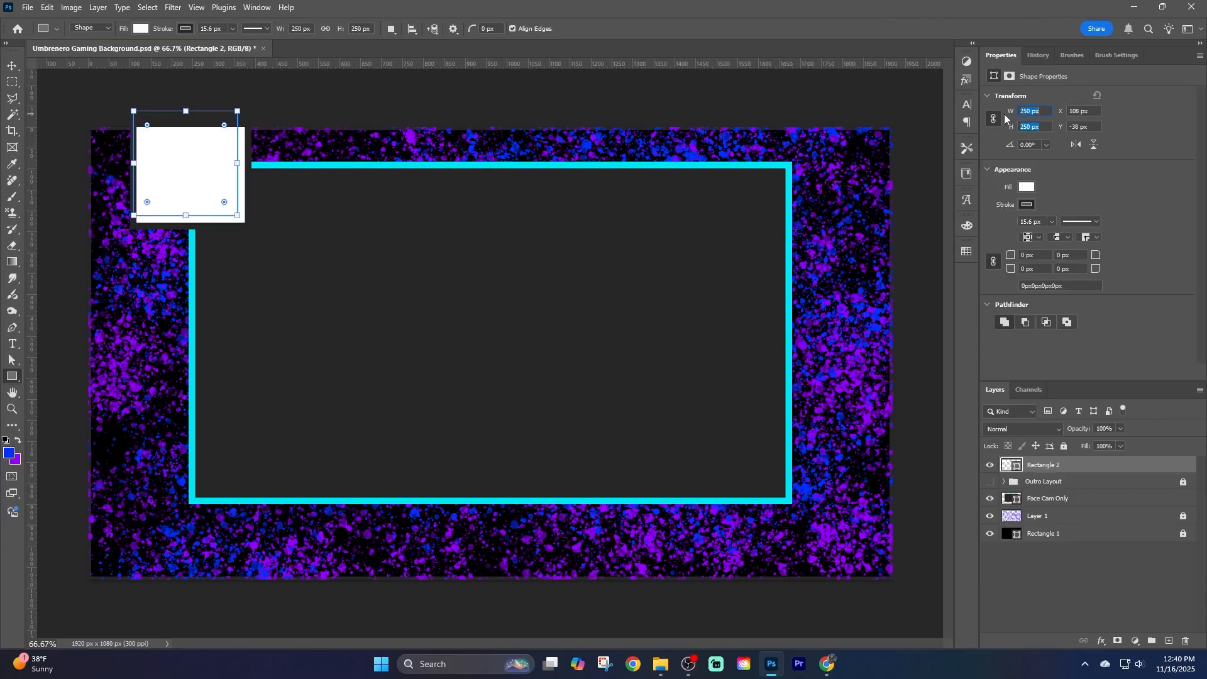
# Remove the small square's fill and set its stroke to the recently used cyan.
pyautogui.click(1026, 188)
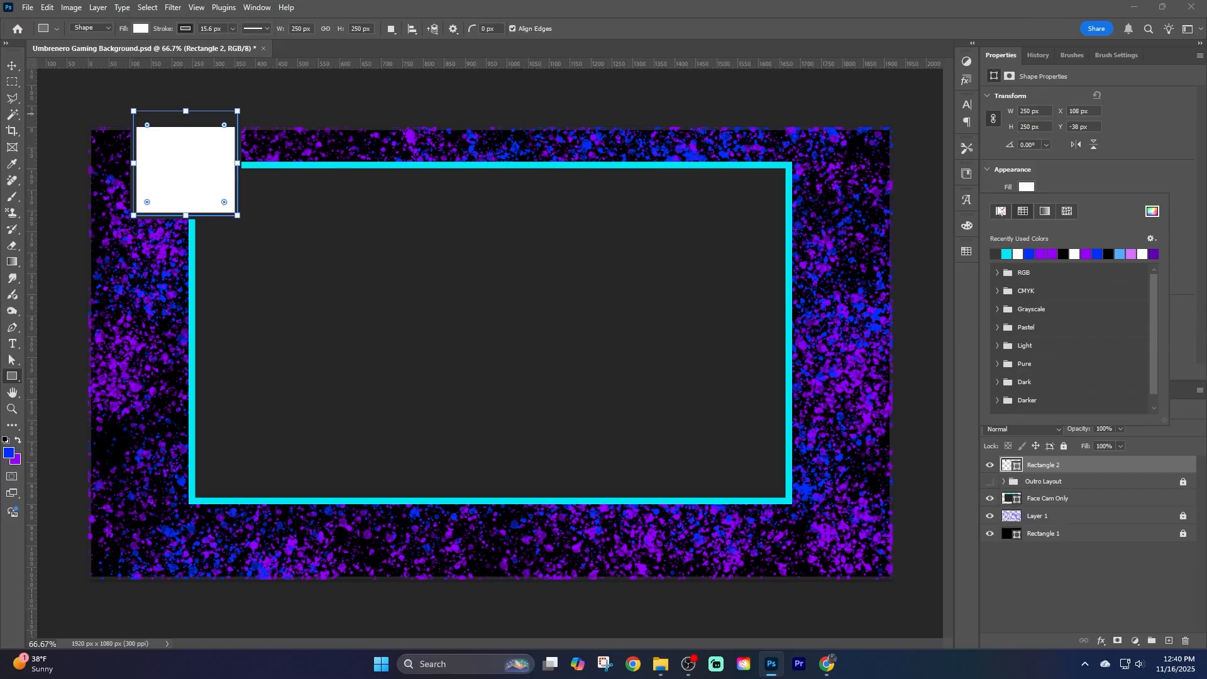
pyautogui.click(1001, 211)
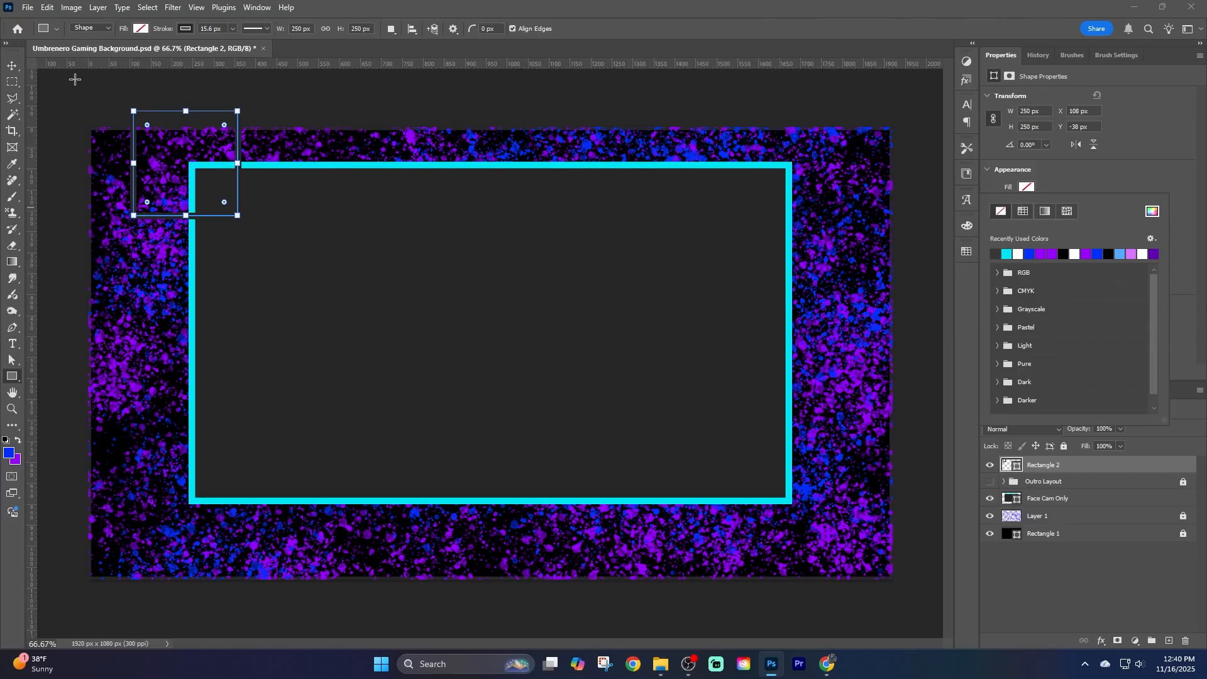
pyautogui.click(1007, 253)
pyautogui.click(1001, 211)
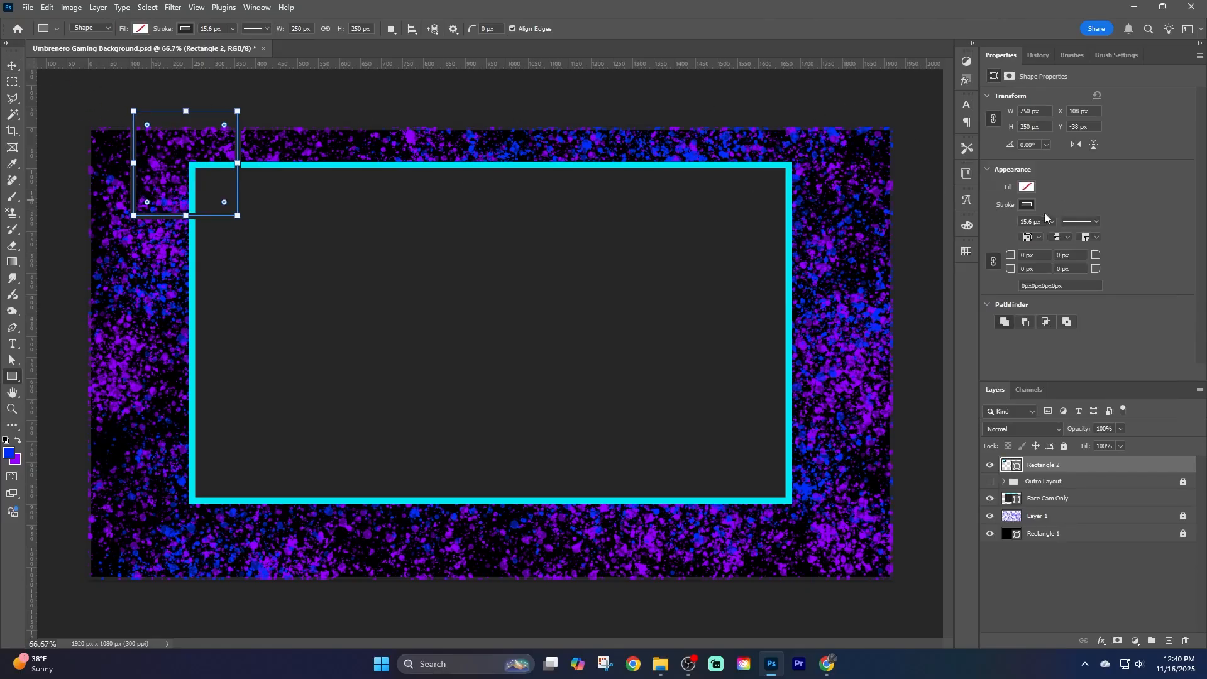
pyautogui.click(1027, 205)
pyautogui.click(995, 271)
# Move the small square into the large frame's upper-left corner so their outer borders coincide.
pyautogui.click(14, 66)
pyautogui.moveTo(240, 157)
pyautogui.mouseDown()
pyautogui.moveTo(271, 215)
pyautogui.moveTo(300, 211)
pyautogui.mouseUp()
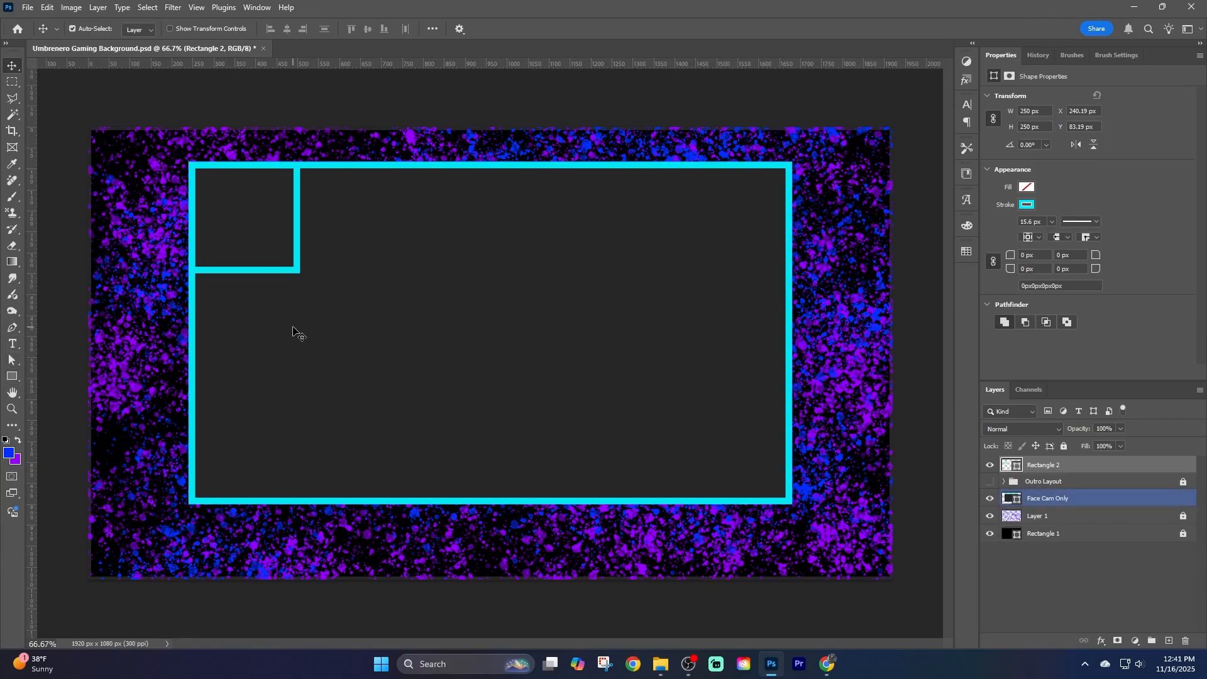
# Duplicate the Face Cam Only layer as Face Cam w/Chat.
pyautogui.click(270, 333)
pyautogui.rightClick(1051, 500)
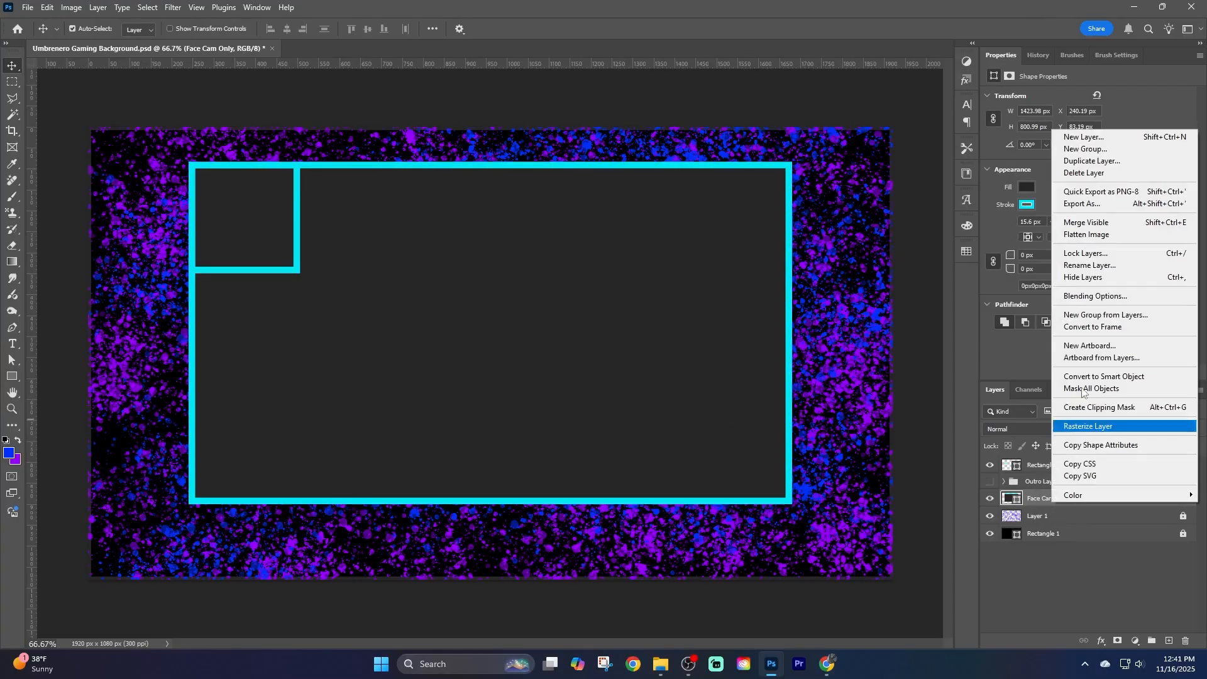
pyautogui.click(1116, 162)
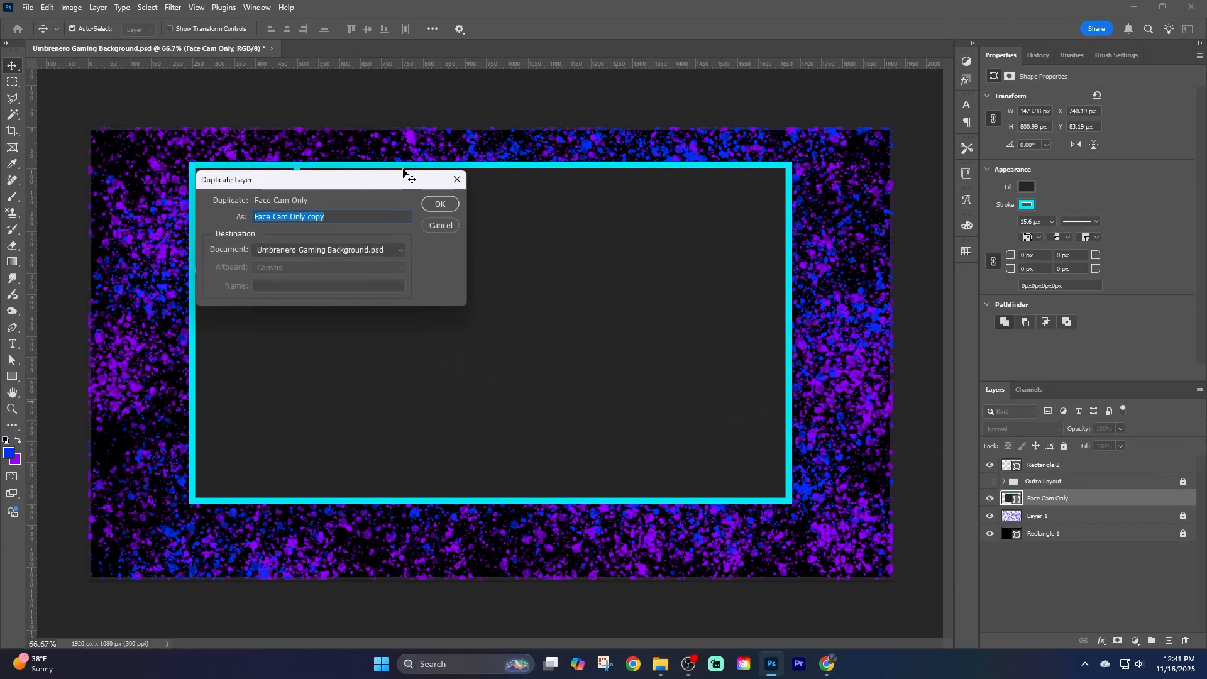
pyautogui.write('Face Cam w/Chat')
pyautogui.press('Return')
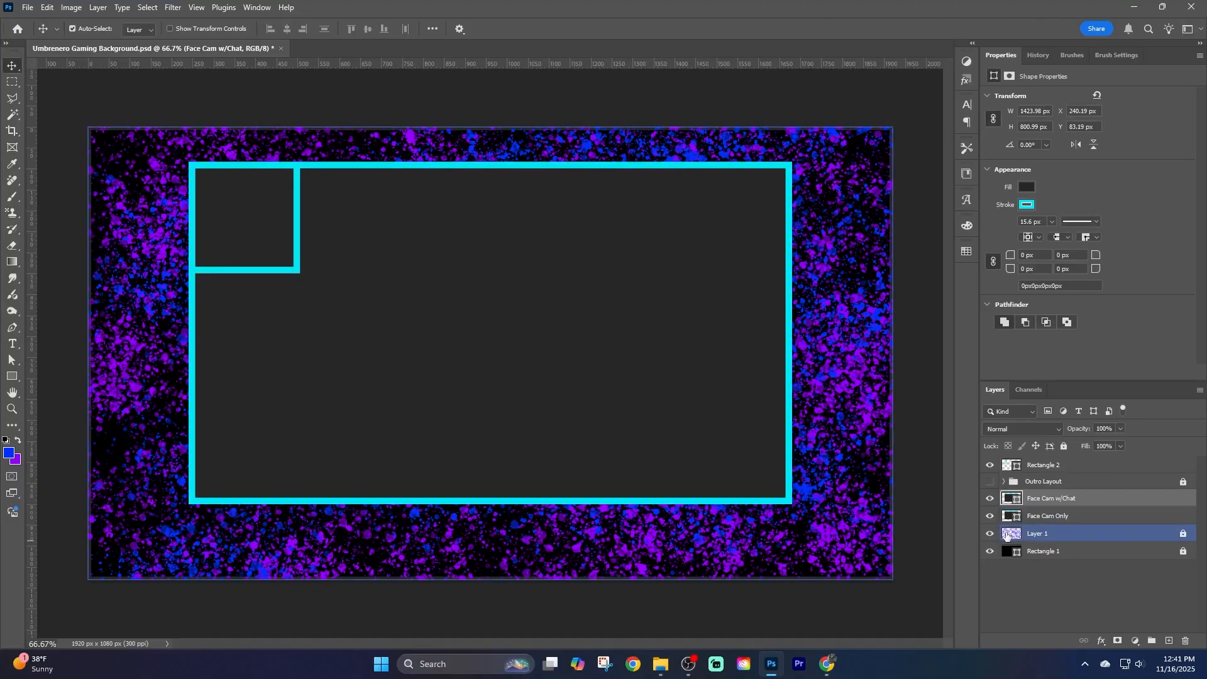
# Hide and lock the Face Cam Only layer.
pyautogui.click(992, 515)
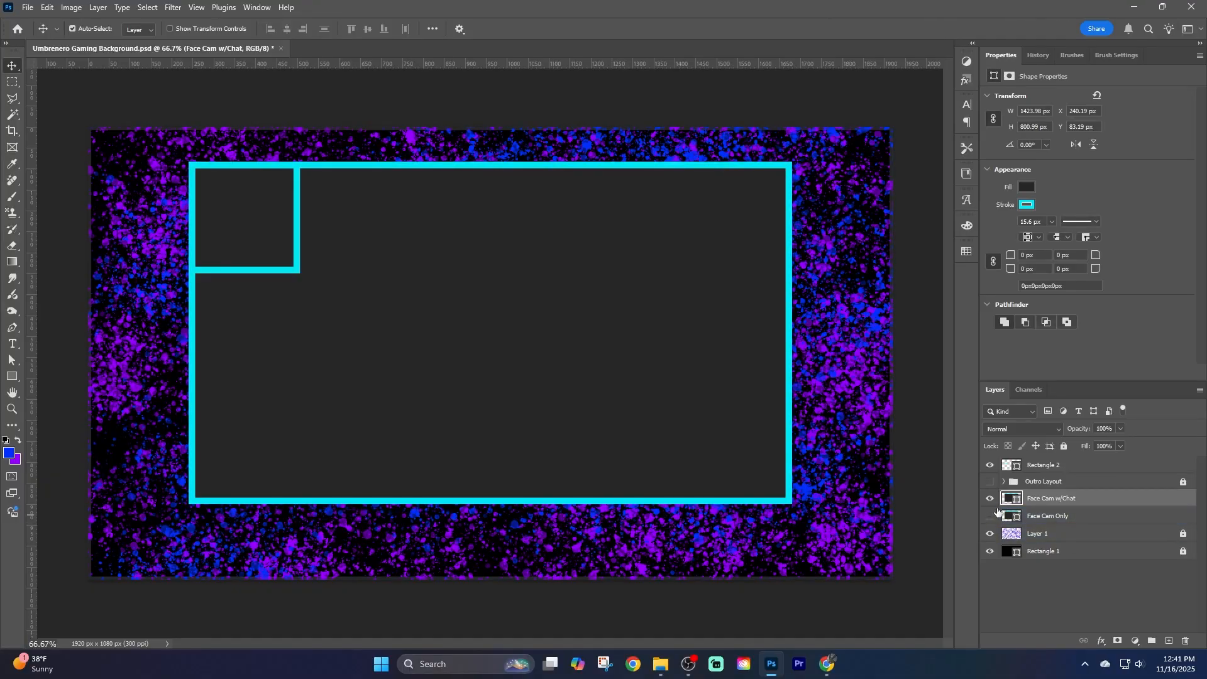
pyautogui.click(1137, 518)
pyautogui.click(1064, 446)
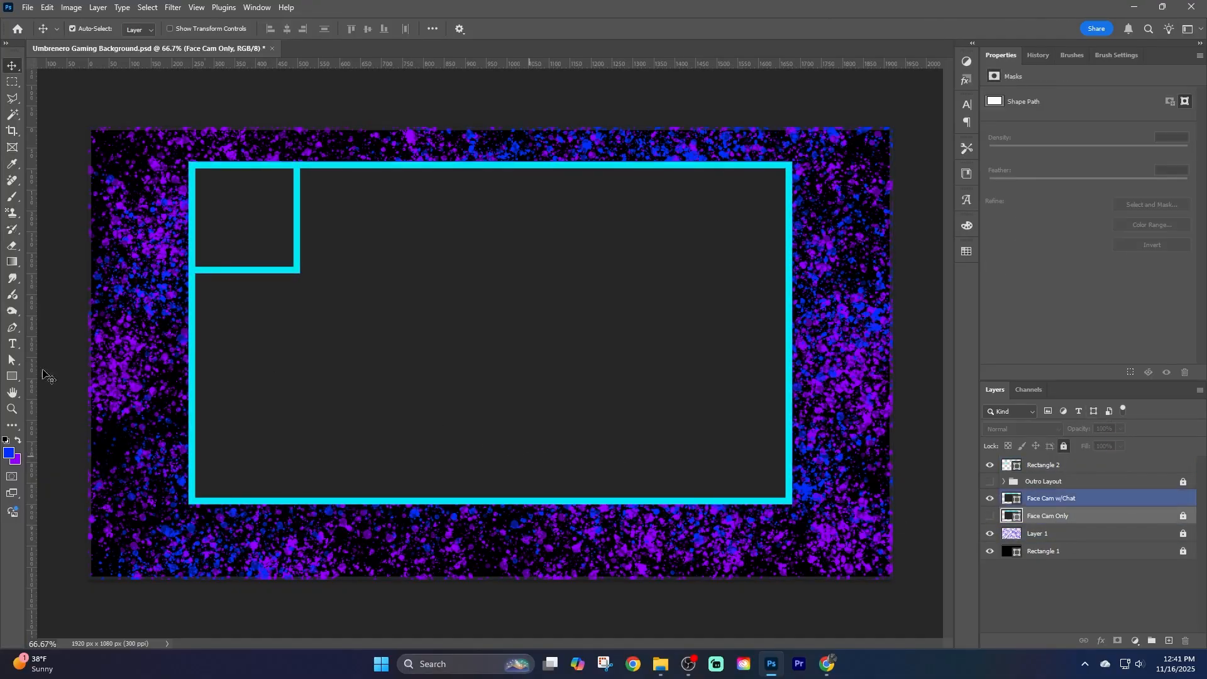
# Set the Face Cam w/Chat frame's width to 1173.98 px and move it right to an X position of about 490 px, against the small square.
pyautogui.click(291, 353)
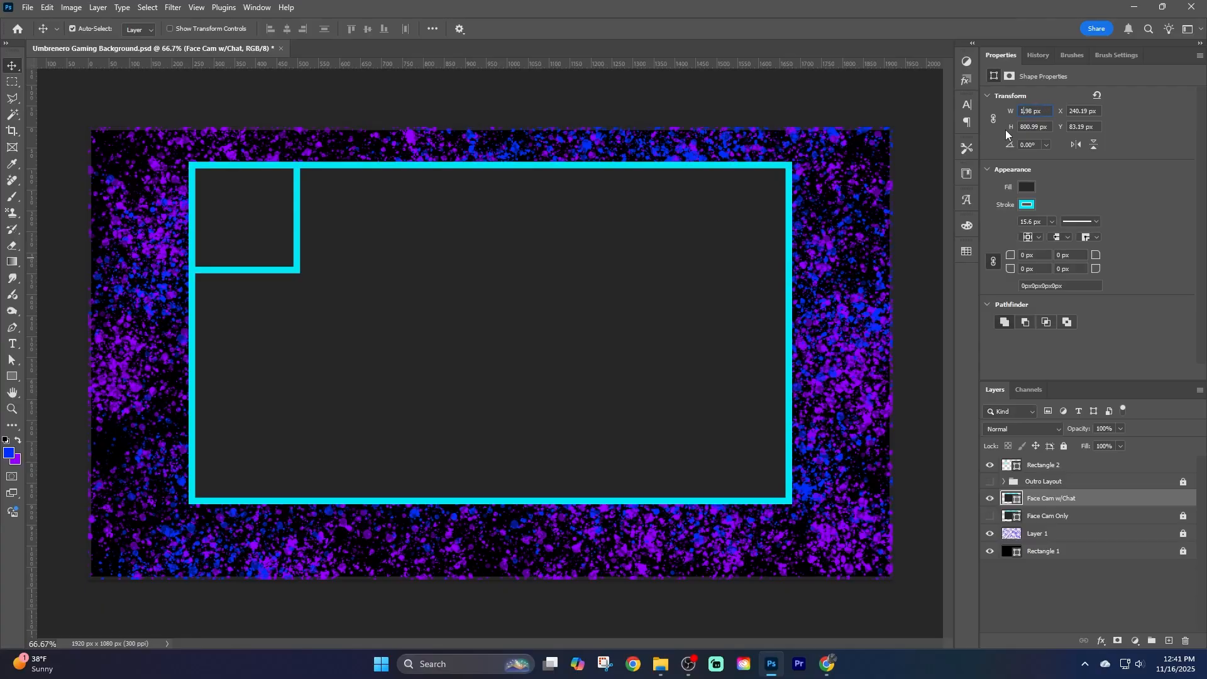
pyautogui.write('373')
pyautogui.press('Return')
pyautogui.moveTo(489, 311); pyautogui.dragTo(591, 314)
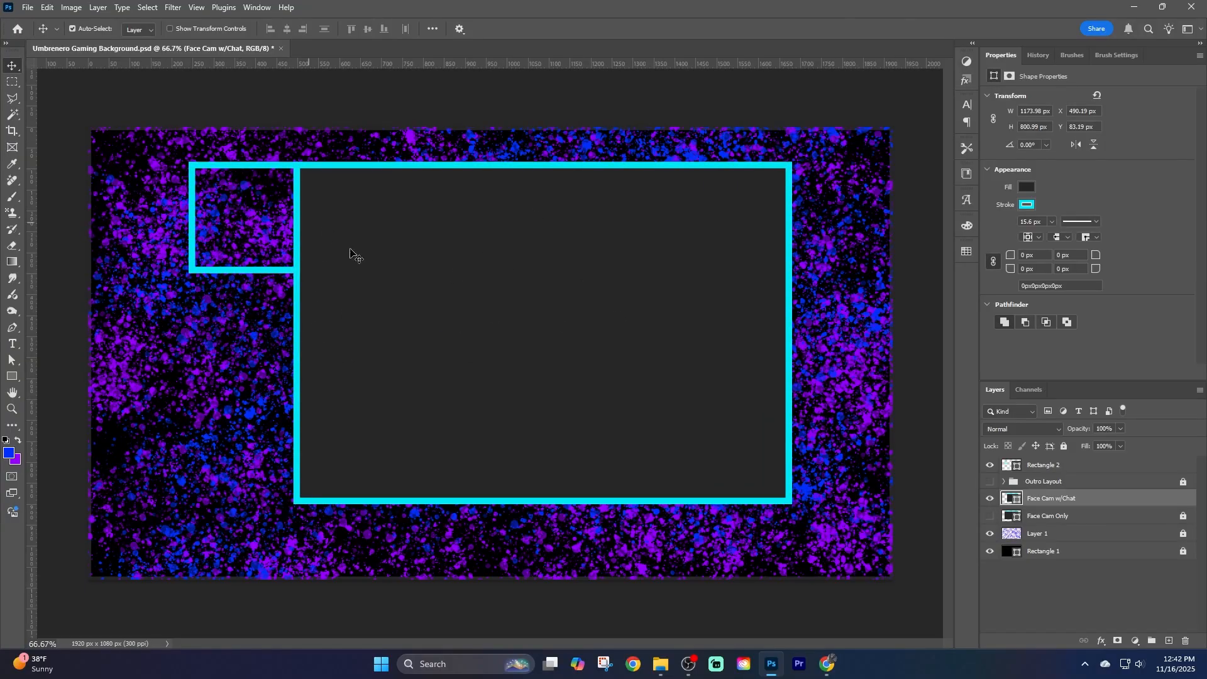
# Draw a tall rectangle about 252 by 697 px and place it directly below the small square.
pyautogui.click(12, 377)
pyautogui.moveTo(193, 267)
pyautogui.mouseDown()
pyautogui.moveTo(278, 423)
pyautogui.moveTo(245, 414)
pyautogui.mouseUp()
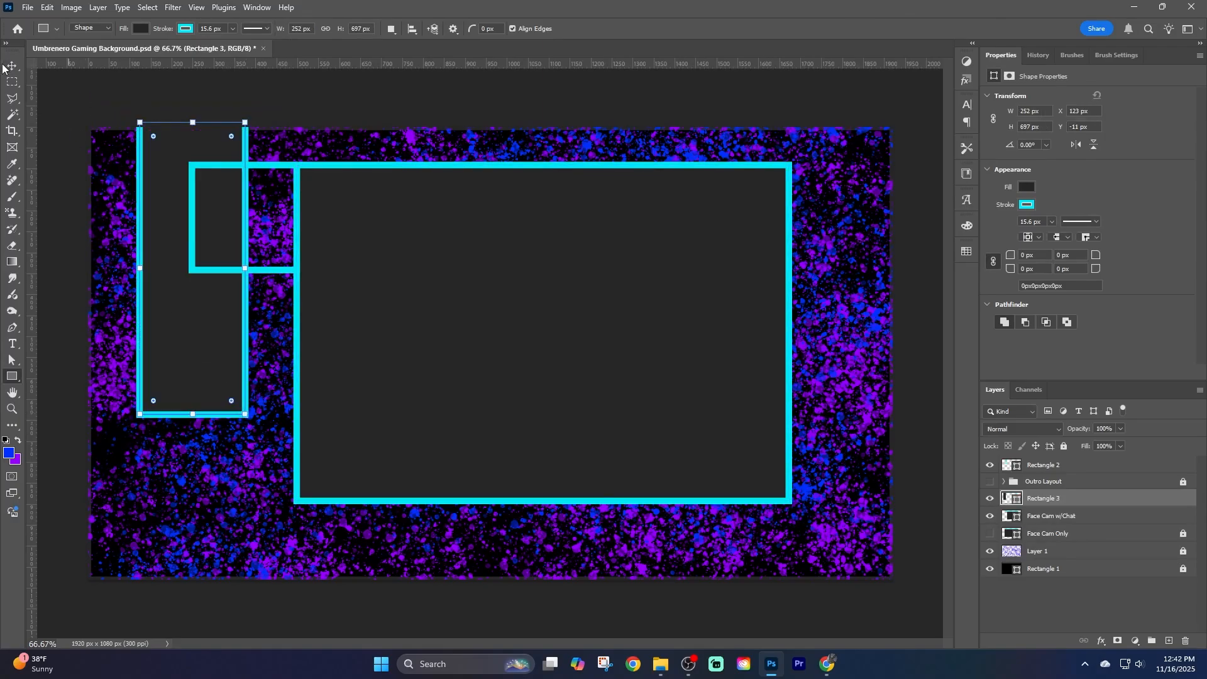
pyautogui.press('v')
pyautogui.moveTo(168, 335)
pyautogui.mouseDown()
pyautogui.moveTo(213, 500)
pyautogui.moveTo(216, 480)
pyautogui.mouseUp()
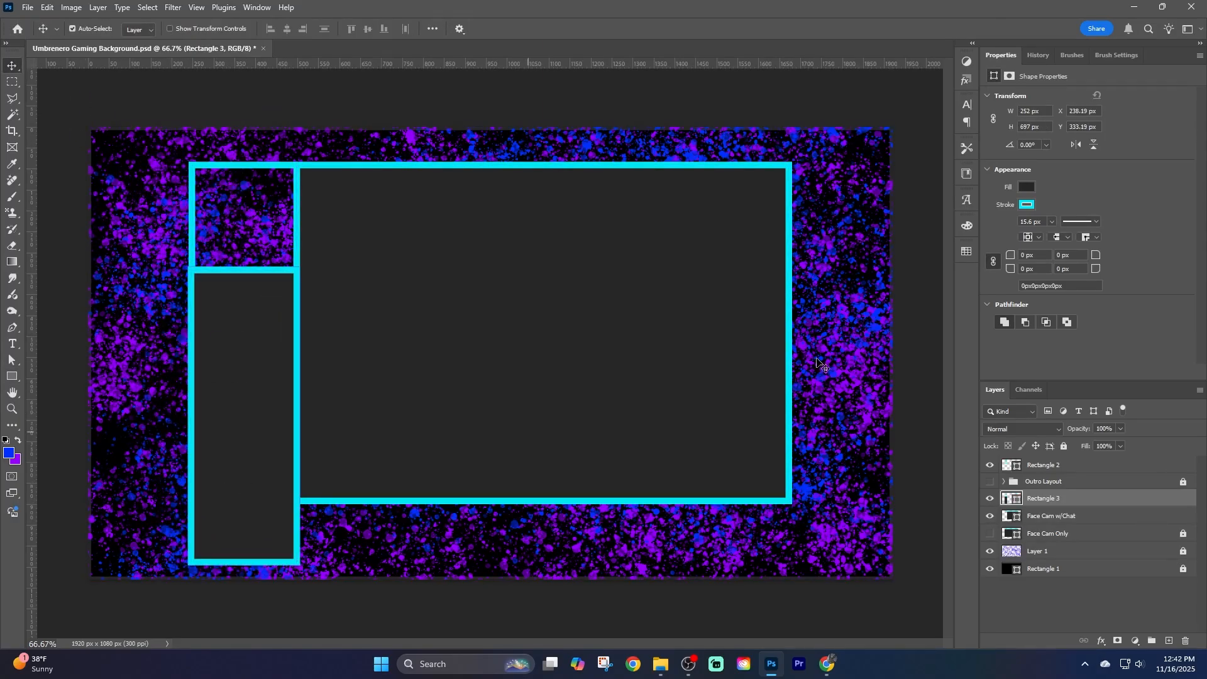
# Set the tall rectangle's width to 250 px and shift it to align with the small square's side borders.
pyautogui.write('250')
pyautogui.press('Return')
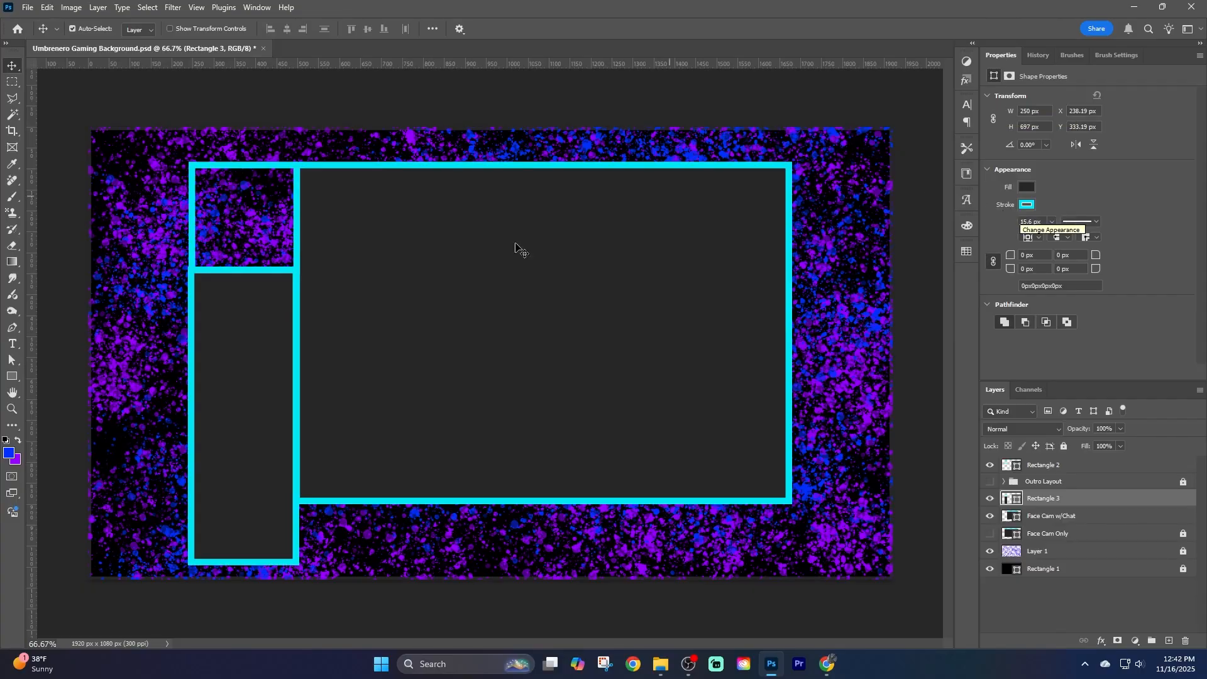
pyautogui.moveTo(242, 377); pyautogui.dragTo(243, 378)
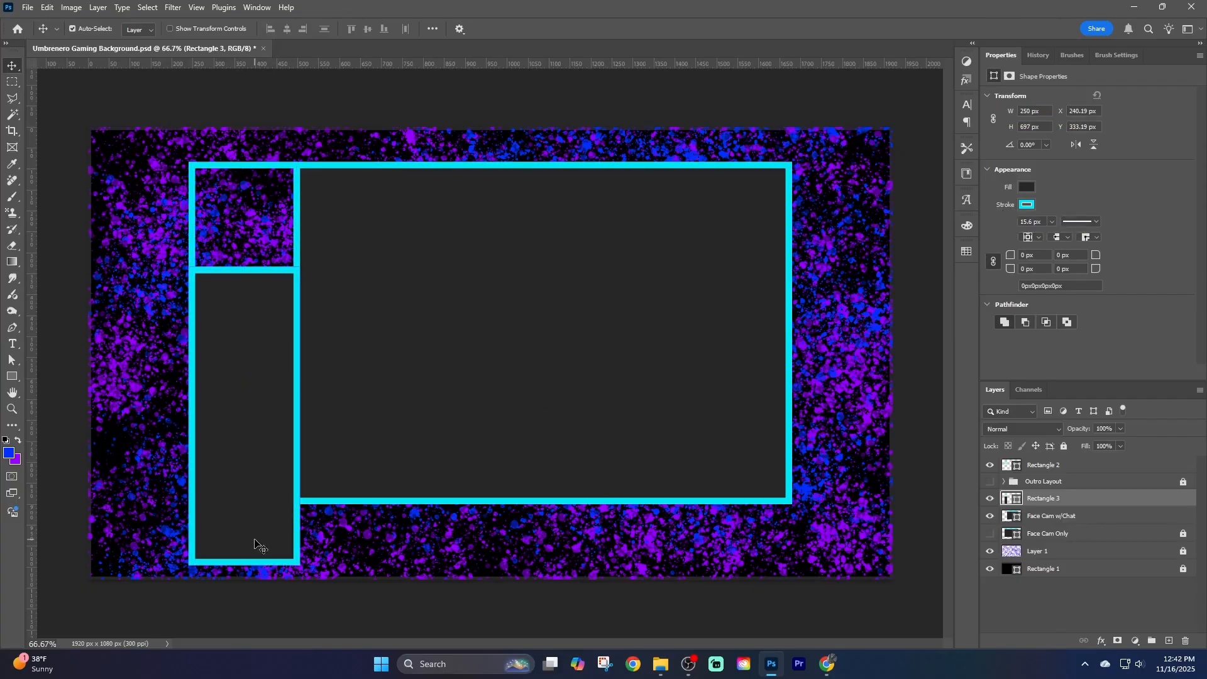
# Set the tall rectangle's height to 550.99 px so it ends level with the large frame's bottom edge.
pyautogui.click(1046, 125)
pyautogui.write('400')
pyautogui.press('Return')
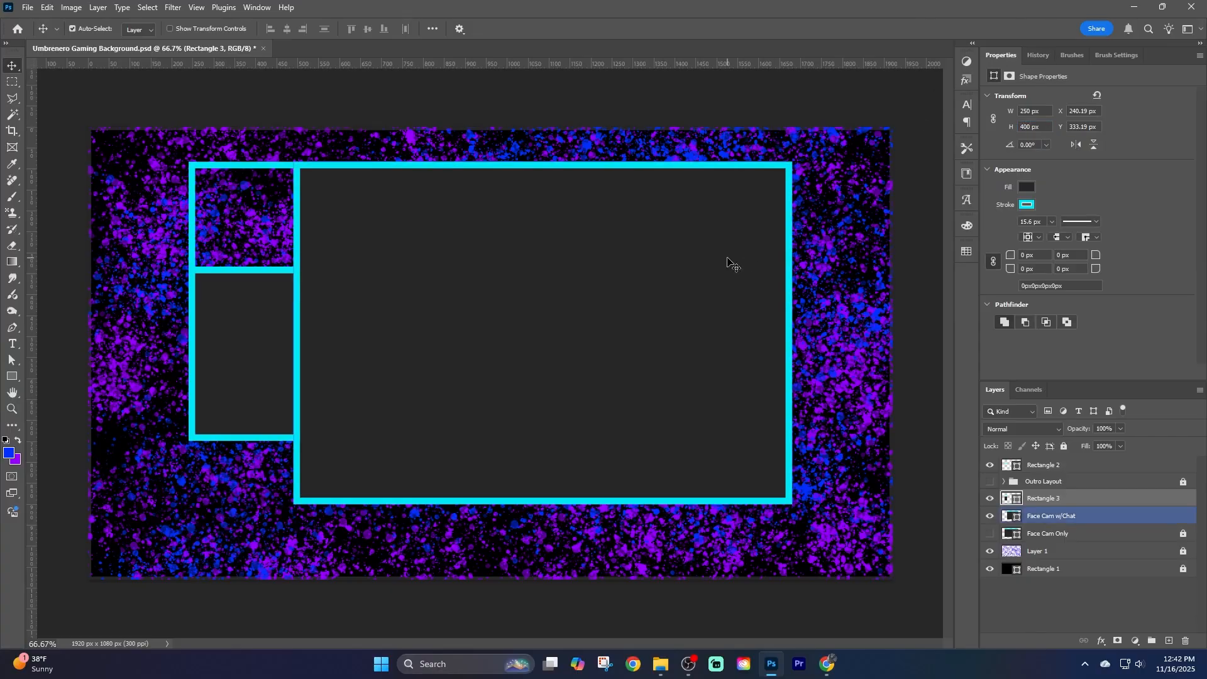
pyautogui.moveTo(1046, 127); pyautogui.dragTo(992, 125)
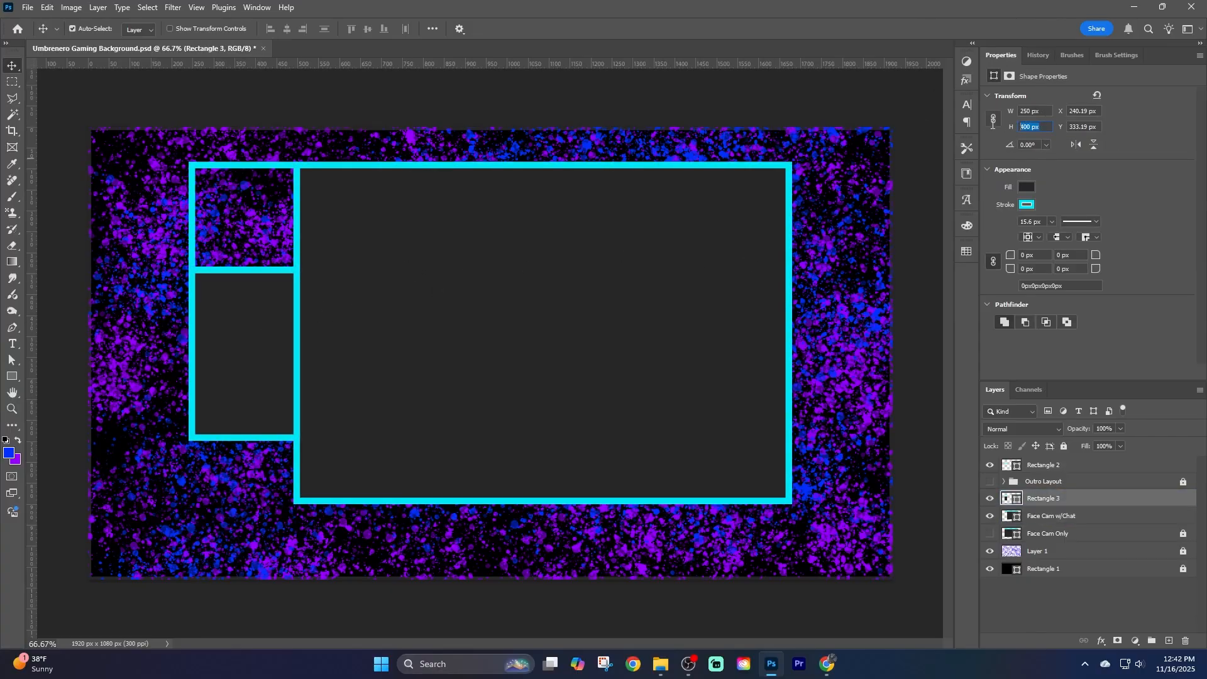
pyautogui.write('450.99')
pyautogui.press('Return')
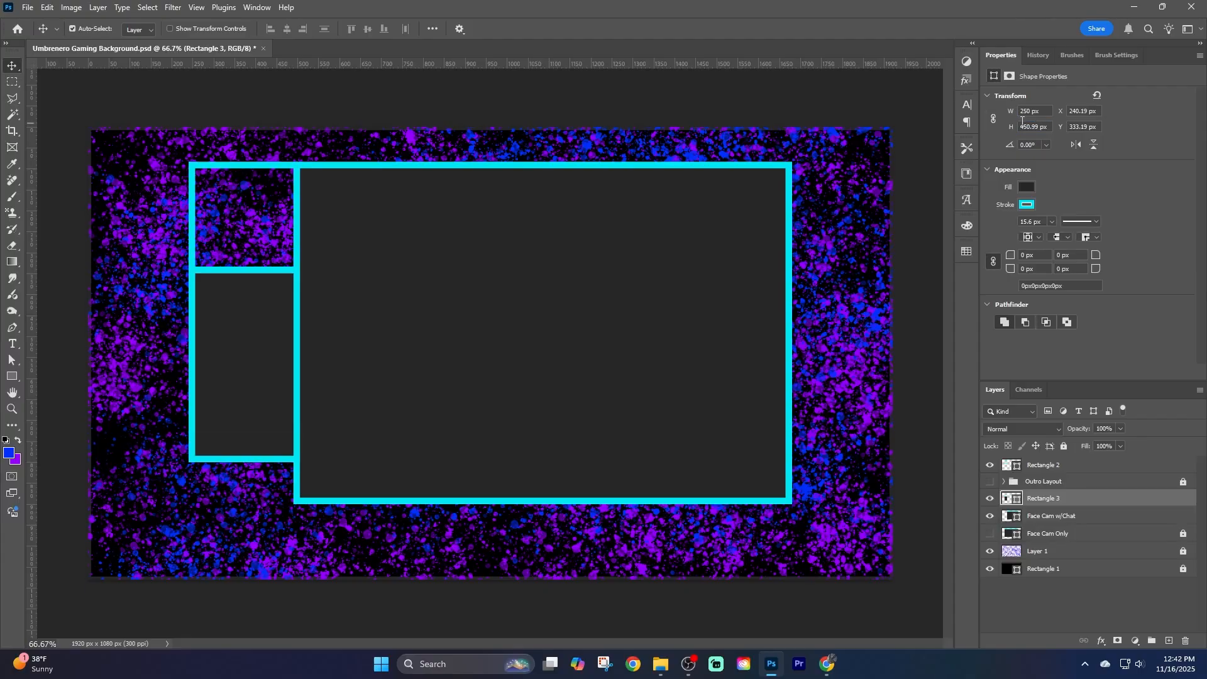
pyautogui.press('Return')
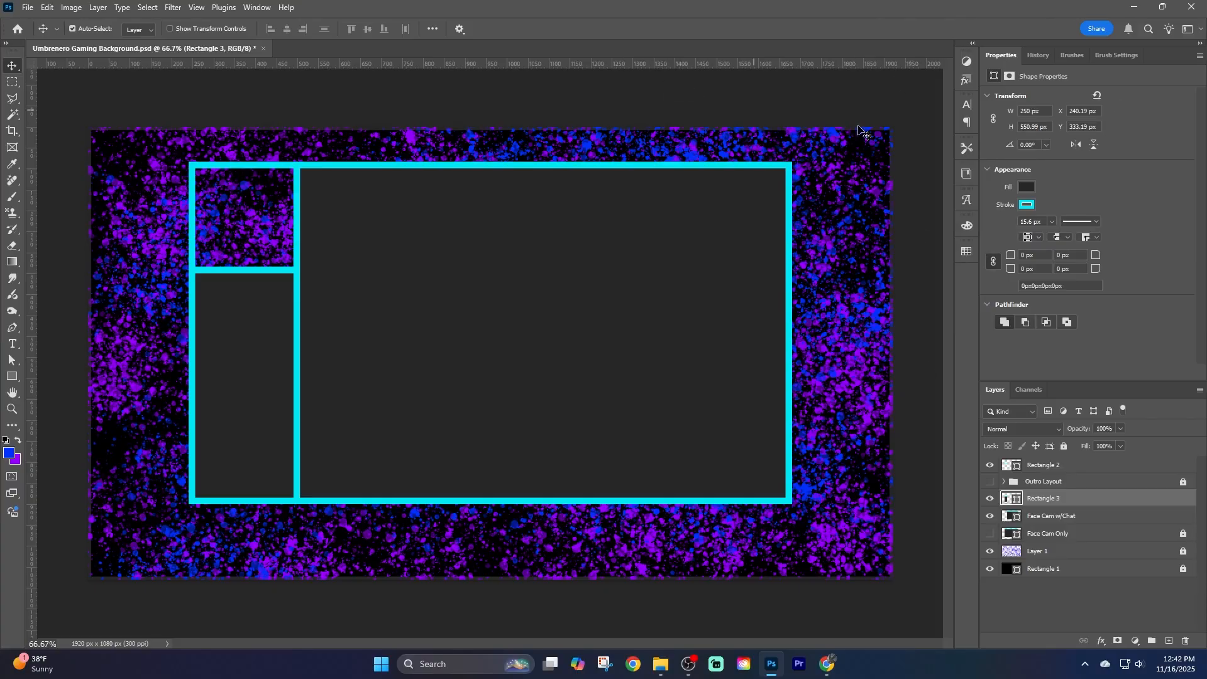
# Change the tall rectangle's fill to the dark purple swatch in the Darker color group.
pyautogui.click(1027, 188)
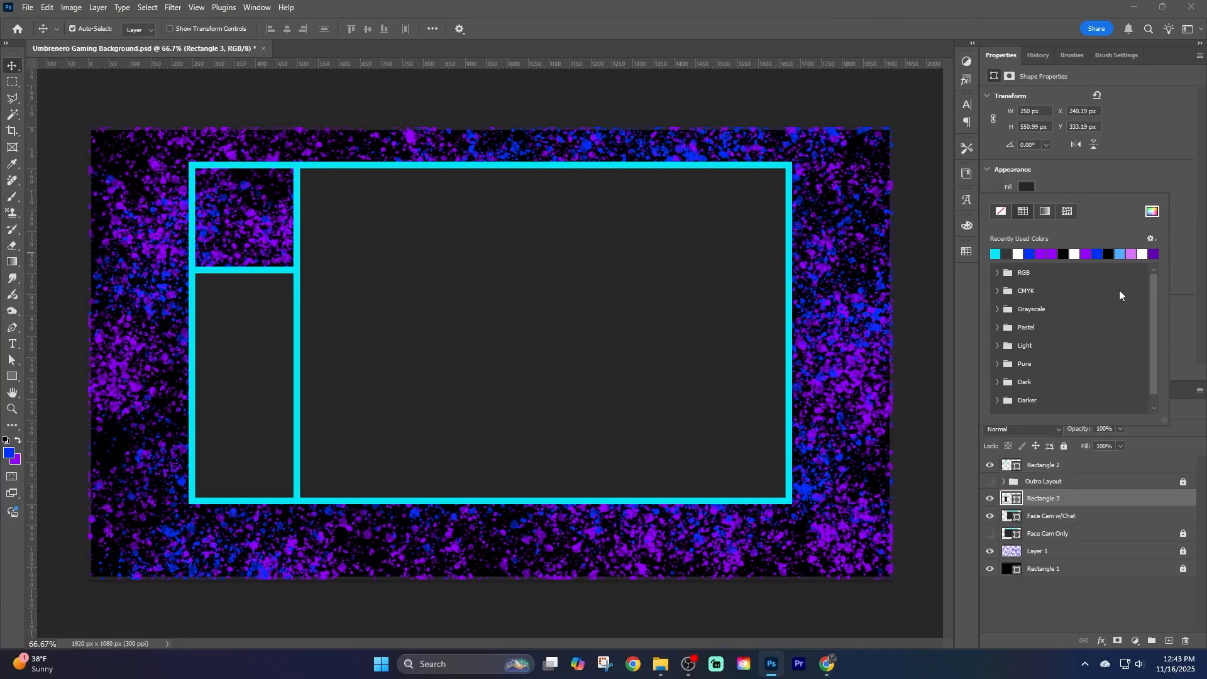
pyautogui.click(1154, 254)
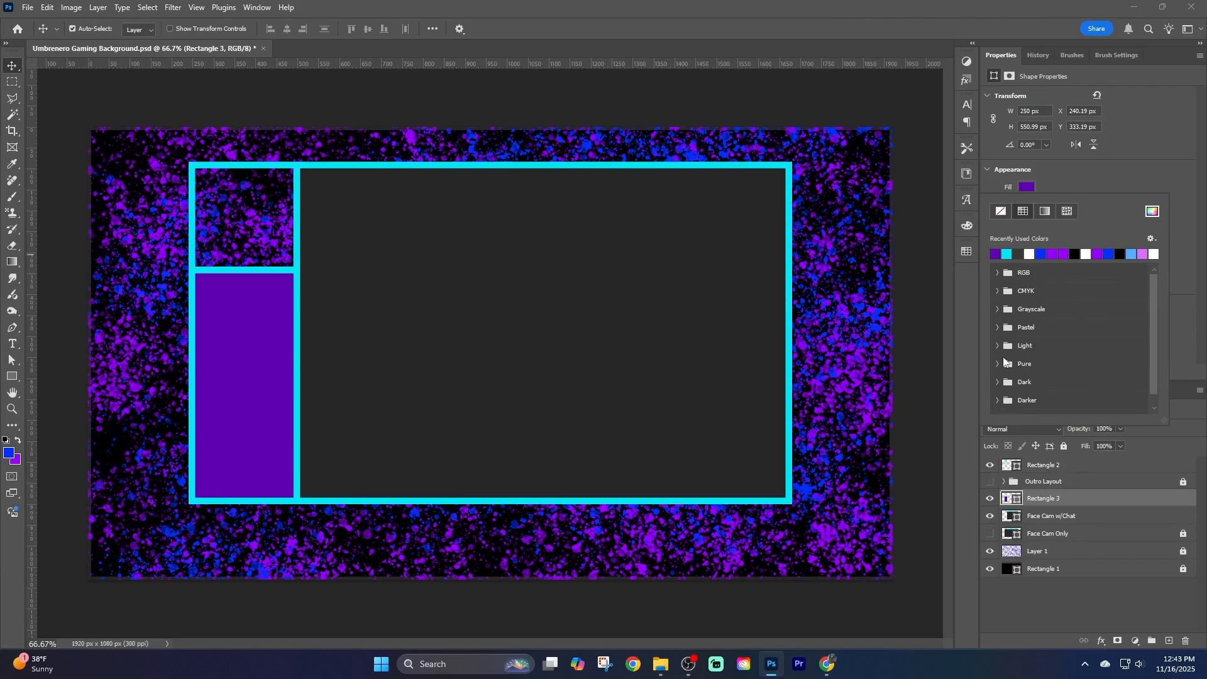
pyautogui.click(997, 399)
pyautogui.click(1009, 390)
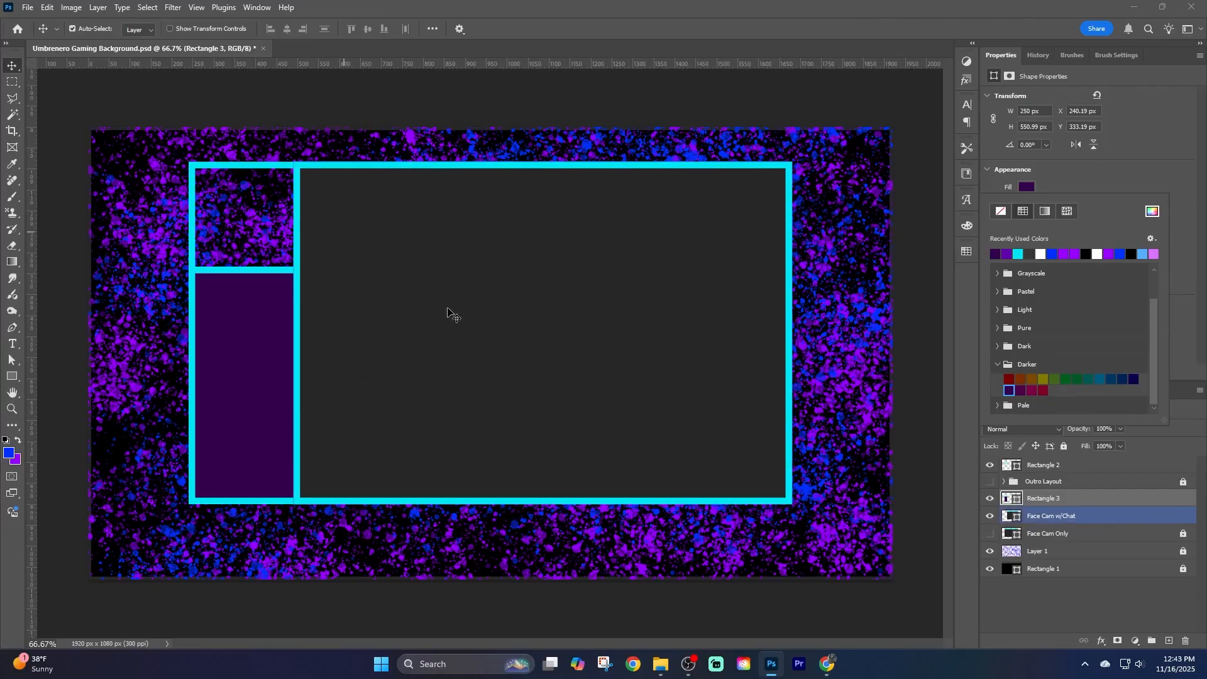
pyautogui.click(1177, 227)
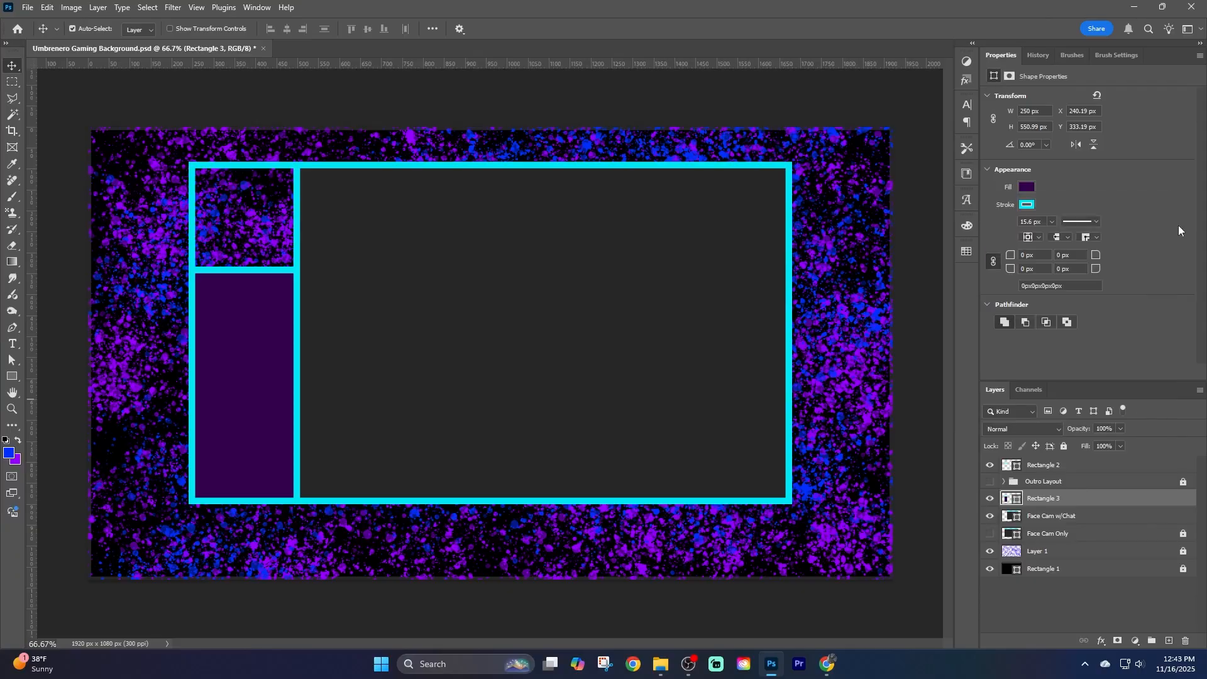
# Export the face cam and chat layout as a 1920 x 1080 px PNG.
pyautogui.click(72, 28)
pyautogui.hotkey('ctrl', 'shift', 'alt', 'w')
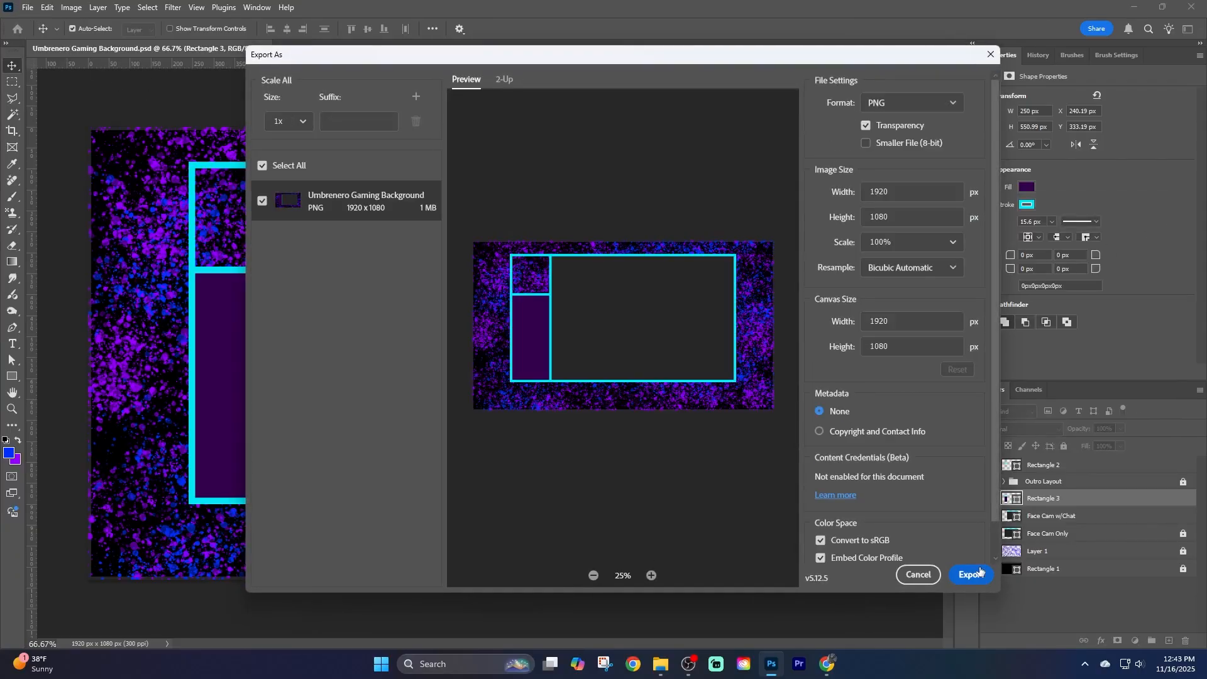
pyautogui.click(977, 572)
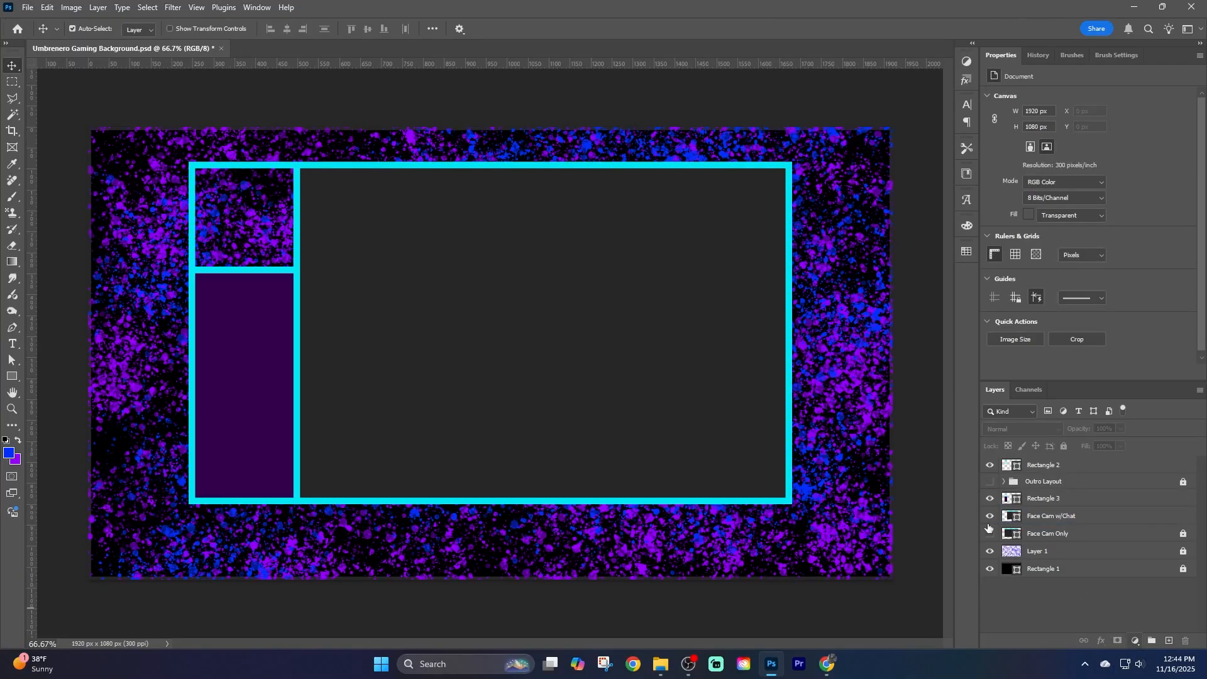
# Rename the Rectangle 3 layer as Chat Box and the Rectangle 2 layer as Alert Box.
pyautogui.rightClick(1060, 500)
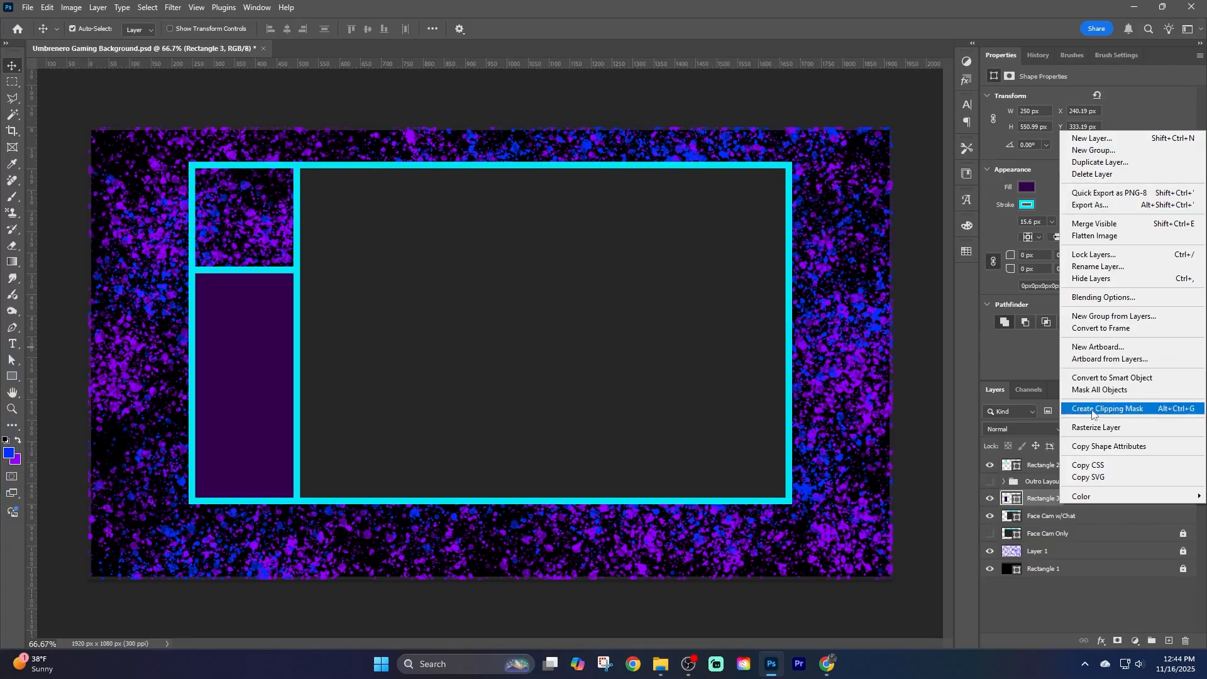
pyautogui.click(1047, 498)
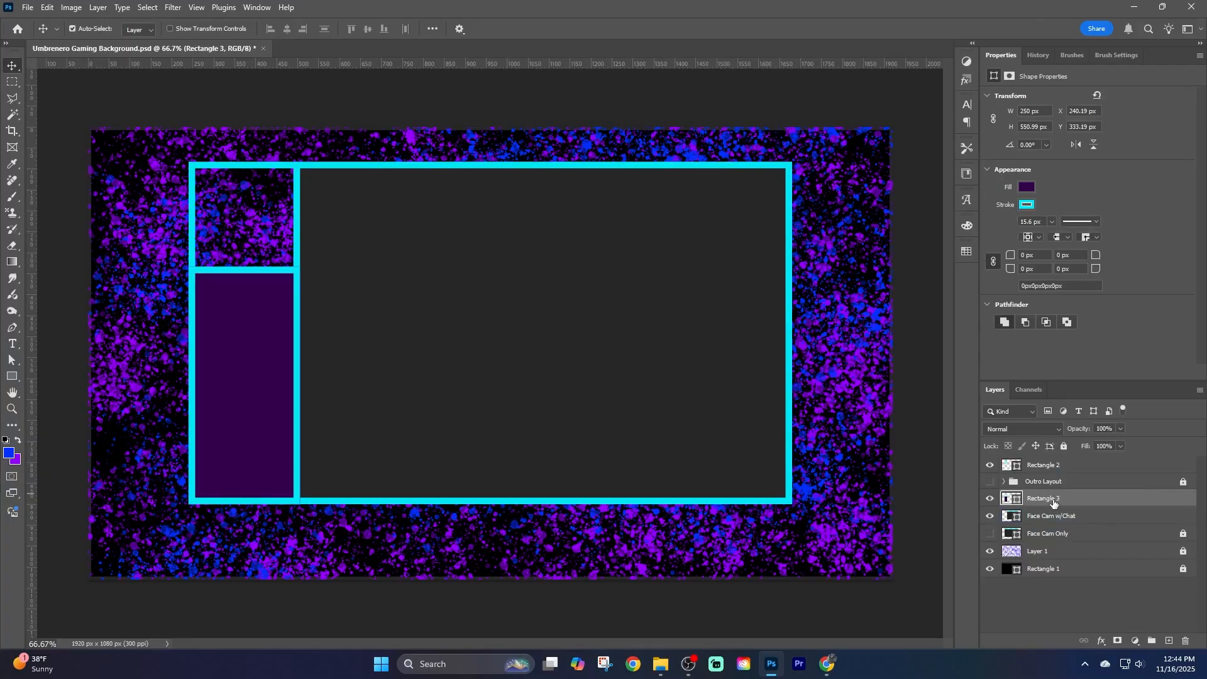
pyautogui.write('Chat Box')
pyautogui.doubleClick(1048, 465)
pyautogui.write('Alert Box')
pyautogui.click(1074, 598)
# Create a new group at the top of the layer stack and name it Face Cam General.
pyautogui.click(1151, 641)
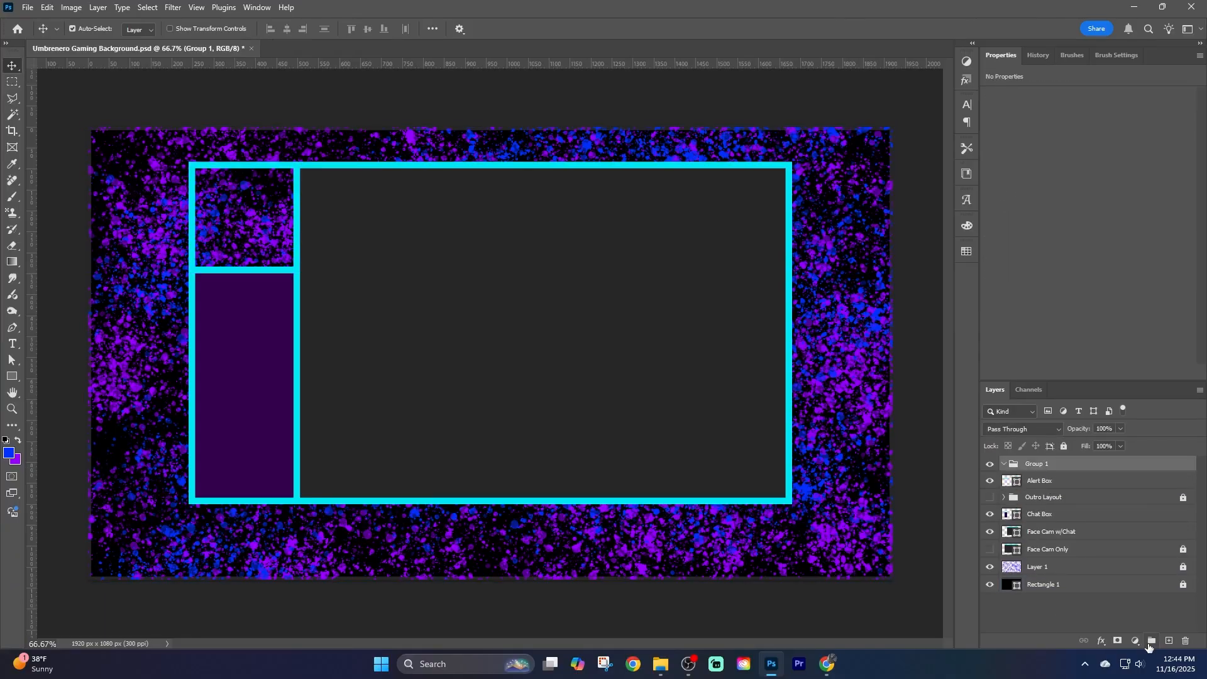
pyautogui.press('a')
pyautogui.rightClick(1031, 472)
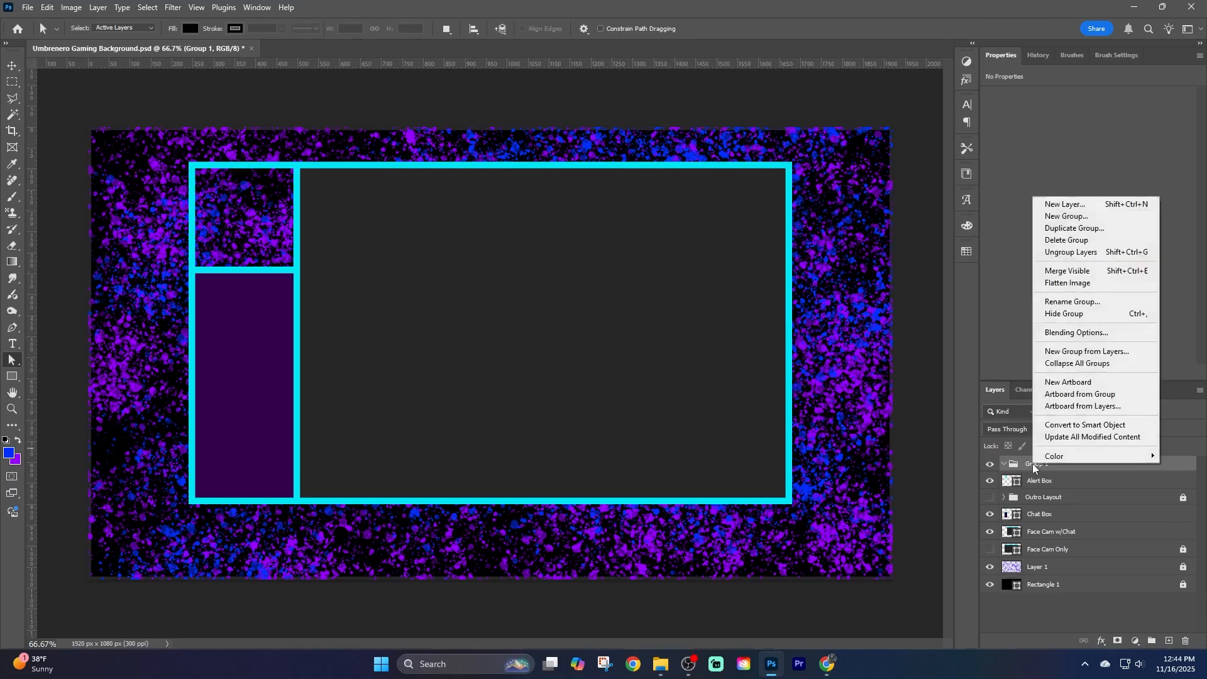
pyautogui.click(1054, 301)
pyautogui.write('Face Cam General')
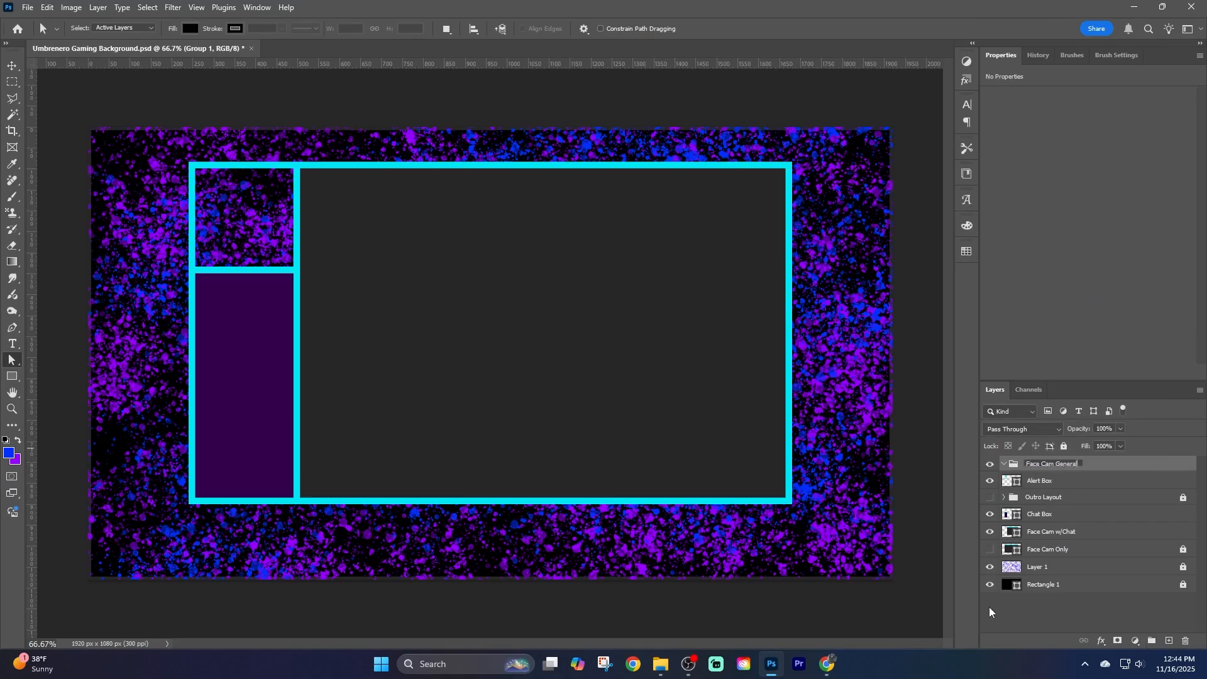
# Duplicate the Alert Box layer as Alerts and move the original Alert Box into the Face Cam General group.
pyautogui.click(1040, 480)
pyautogui.rightClick(1040, 487)
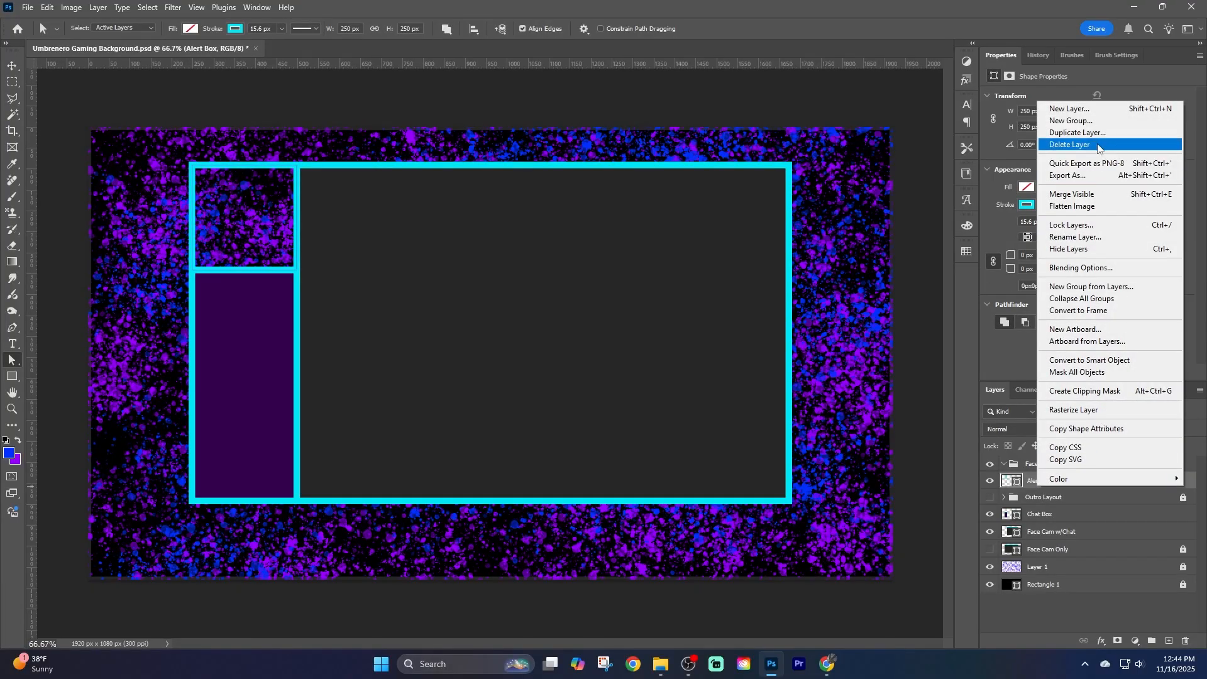
pyautogui.click(1077, 132)
pyautogui.write('Alerts')
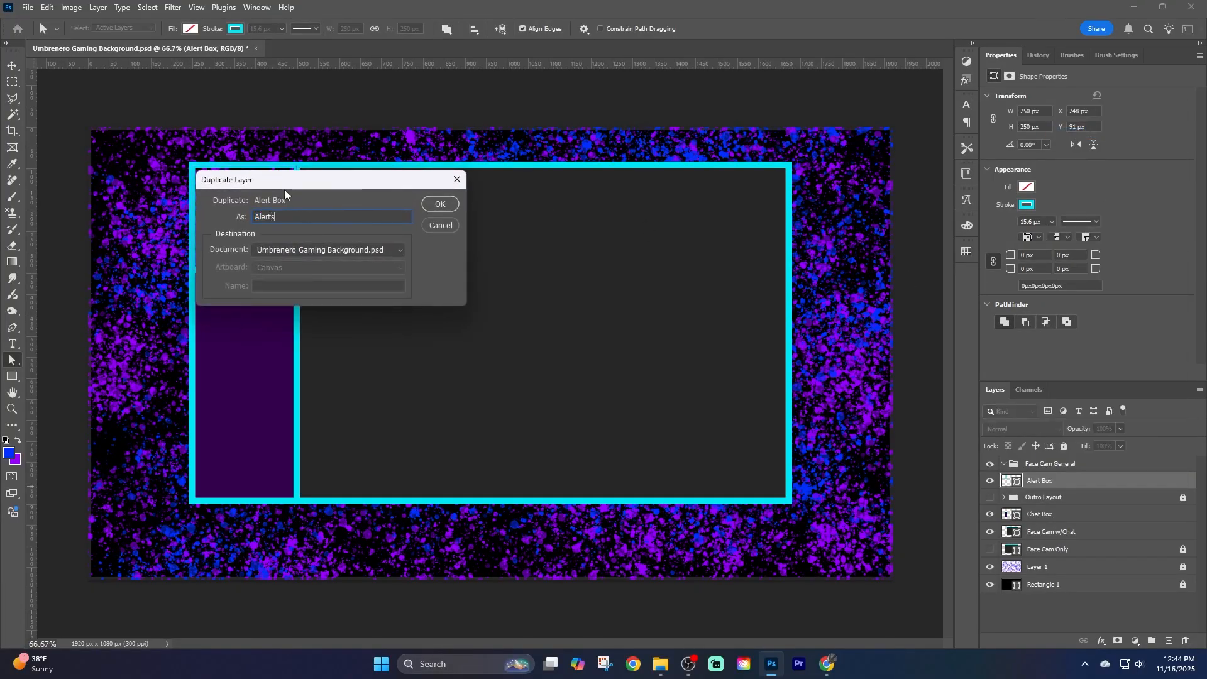
pyautogui.press('Return')
pyautogui.moveTo(1046, 504); pyautogui.dragTo(1054, 471)
# Lock and hide the Face Cam General group.
pyautogui.click(1063, 465)
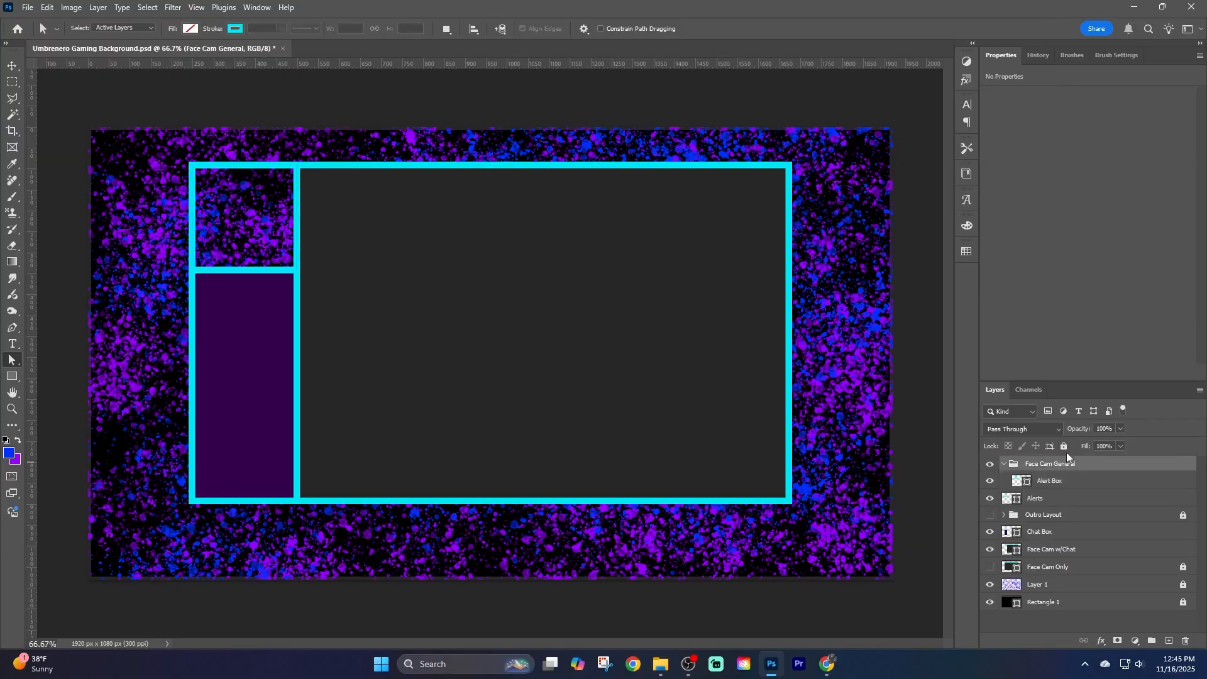
pyautogui.click(1064, 447)
pyautogui.click(990, 465)
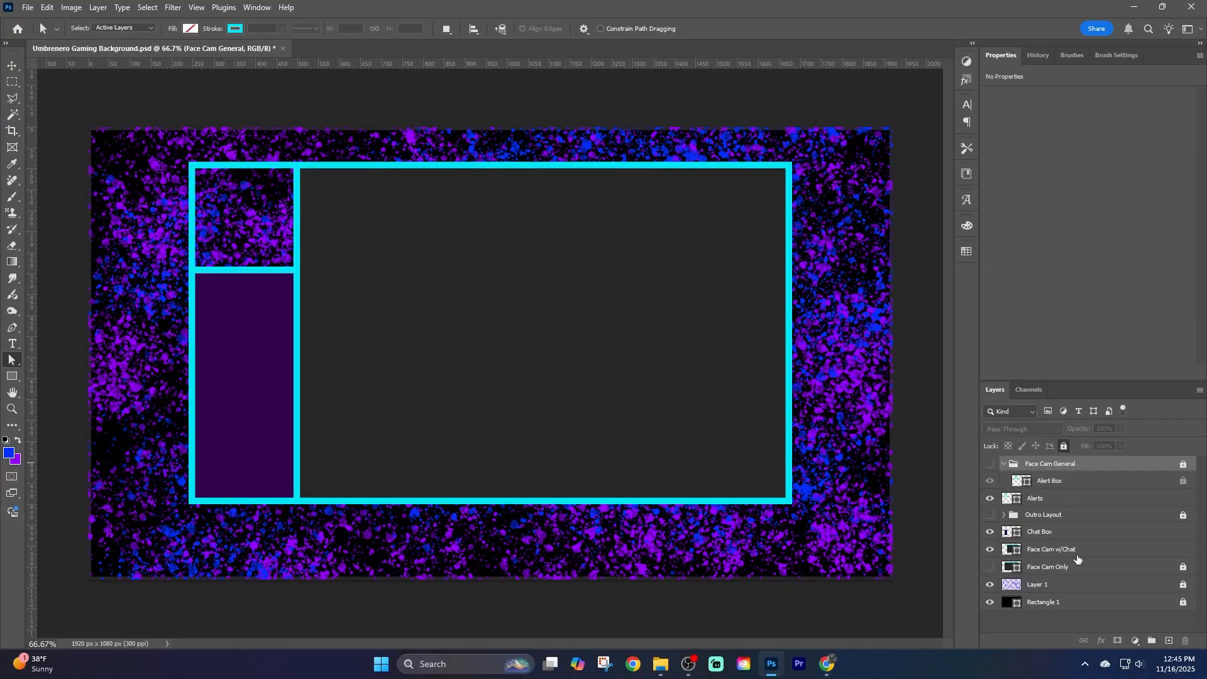
# Move Face Cam Only into the Face Cam General group and duplicate it as Game Only, placing the copy directly above Layer 1.
pyautogui.moveTo(1049, 569); pyautogui.dragTo(1049, 473)
pyautogui.rightClick(1057, 567)
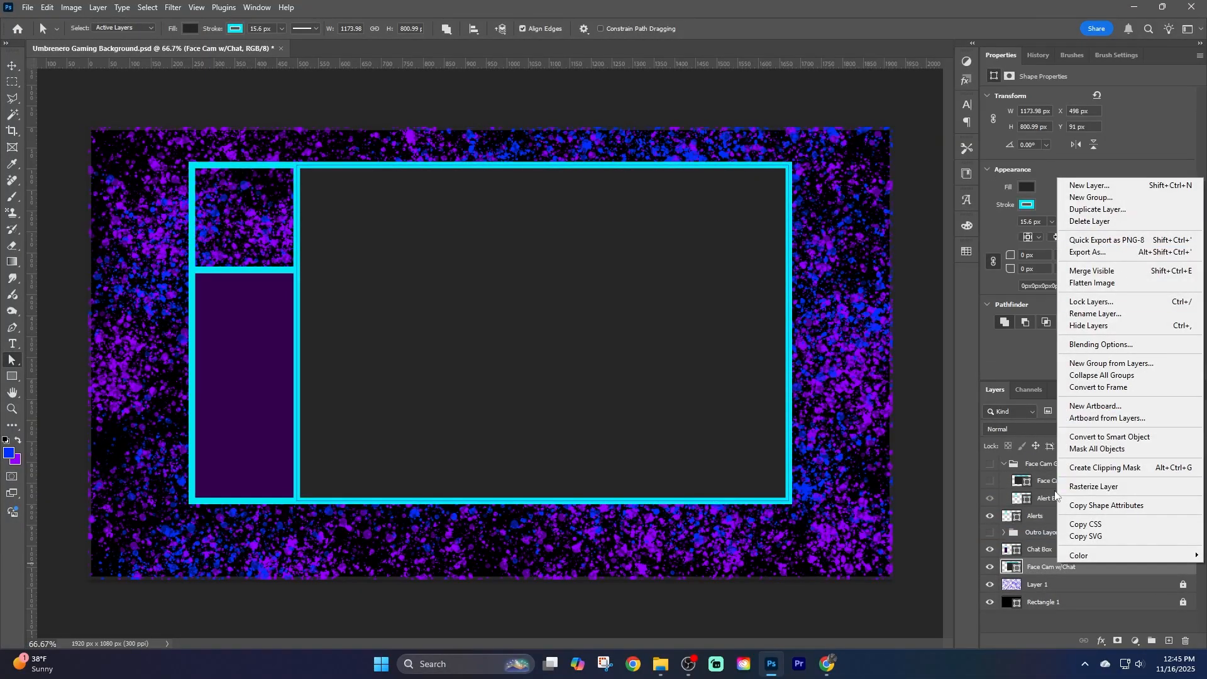
pyautogui.click(1046, 477)
pyautogui.rightClick(1059, 482)
pyautogui.click(1100, 210)
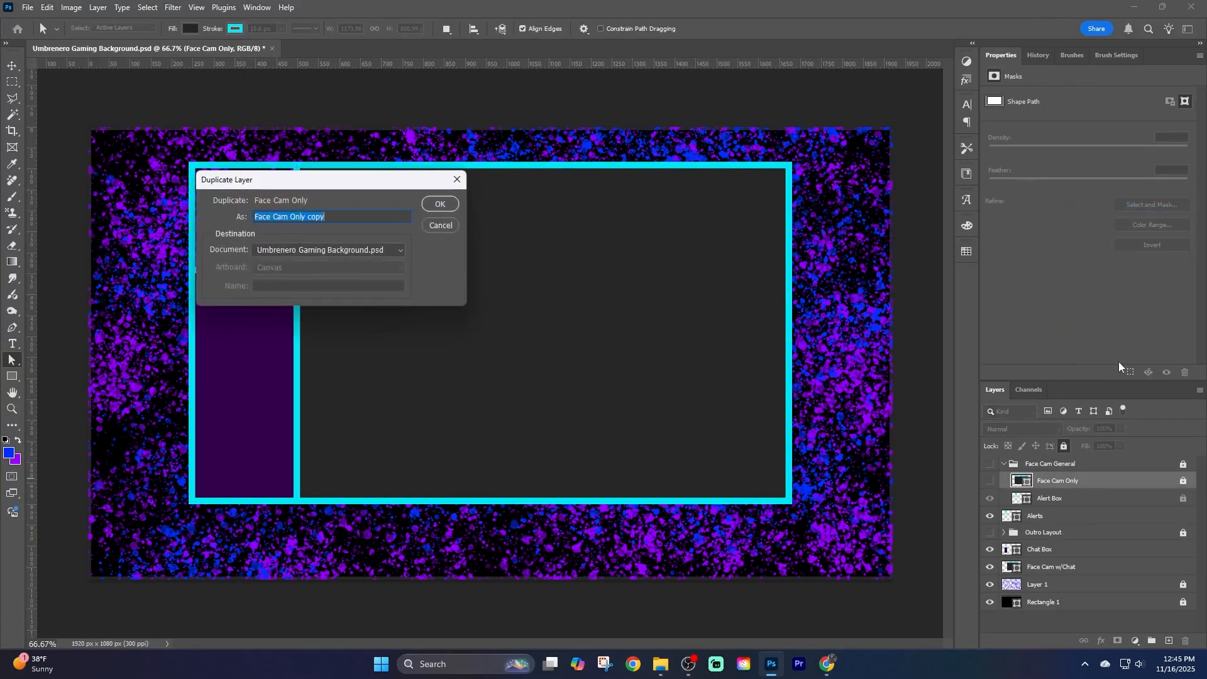
pyautogui.write('Game Only')
pyautogui.press('Return')
pyautogui.moveTo(1059, 480); pyautogui.dragTo(1057, 593)
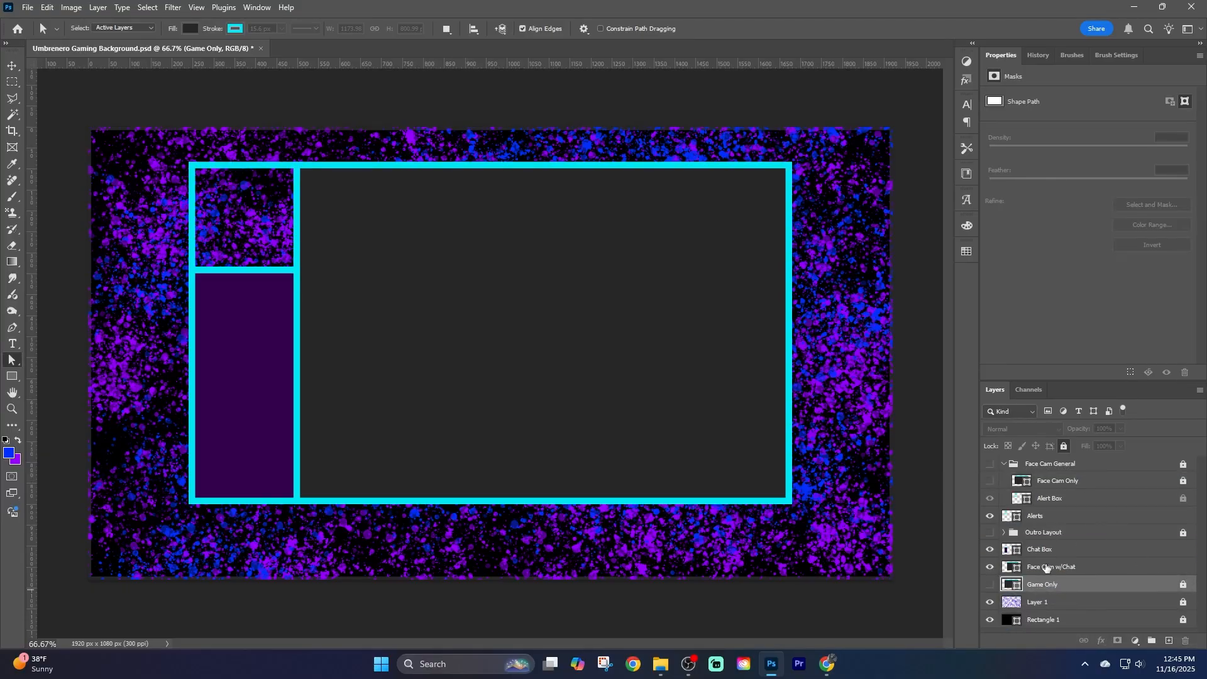
# Move the Face Cam w/Chat layer into the Face Cam General group and show the Game Only layer.
pyautogui.click(990, 584)
pyautogui.click(991, 586)
pyautogui.moveTo(1069, 568); pyautogui.dragTo(1051, 468)
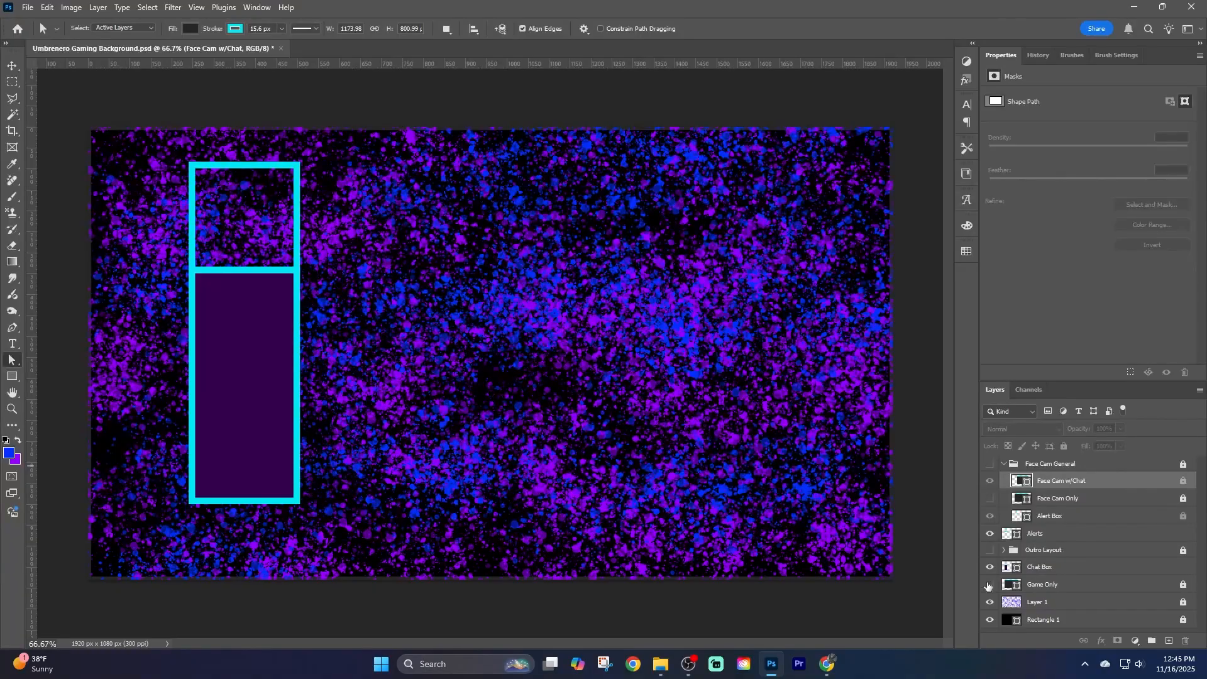
pyautogui.click(989, 585)
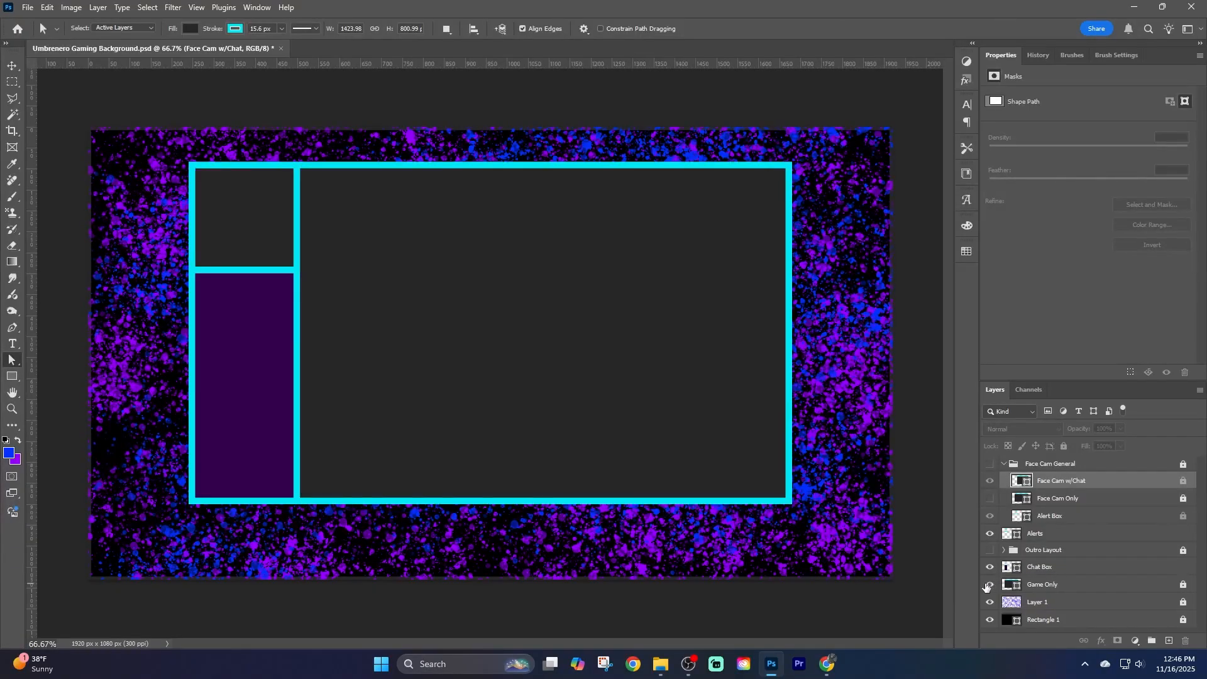
# Duplicate the Chat Box layer as Chat and move the original Chat Box into the Face Cam General group.
pyautogui.rightClick(1044, 567)
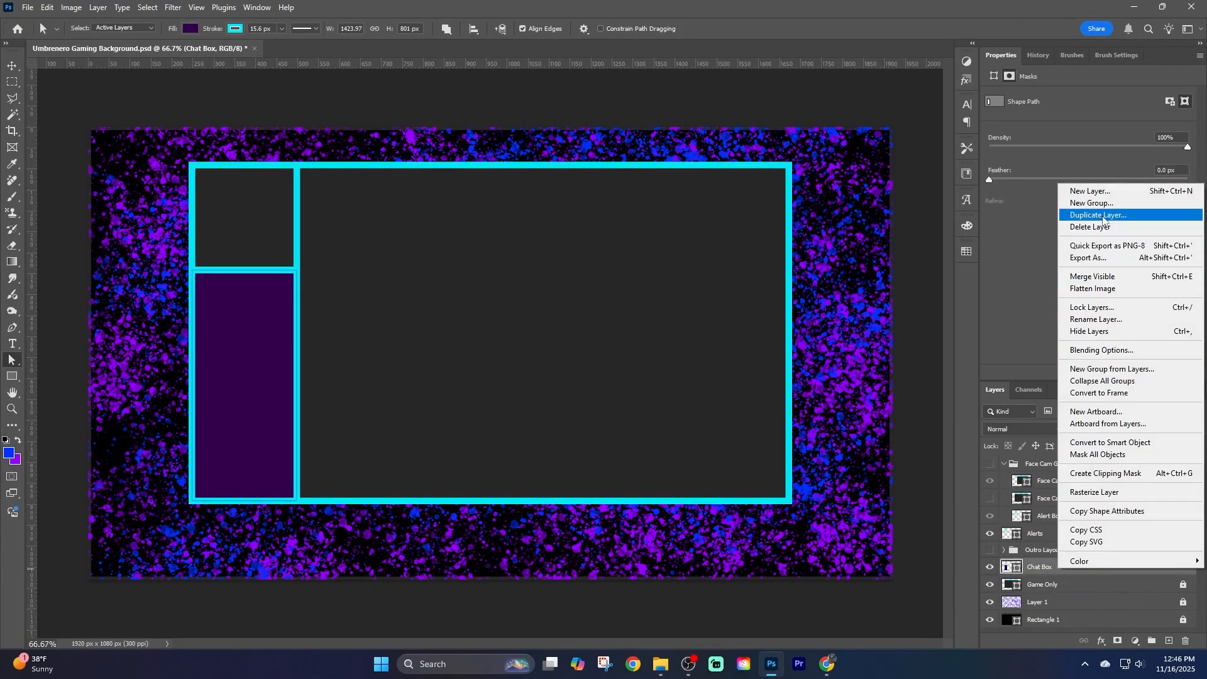
pyautogui.click(1103, 214)
pyautogui.write('Chat')
pyautogui.press('Return')
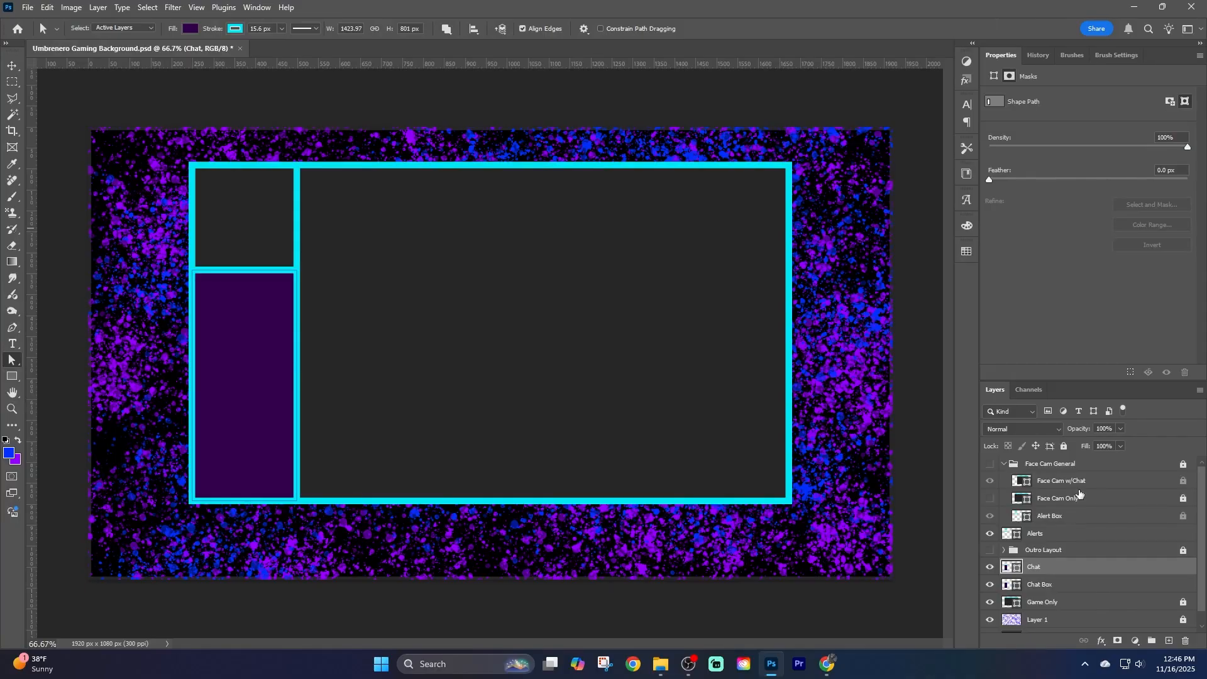
pyautogui.moveTo(1043, 583); pyautogui.dragTo(1013, 474)
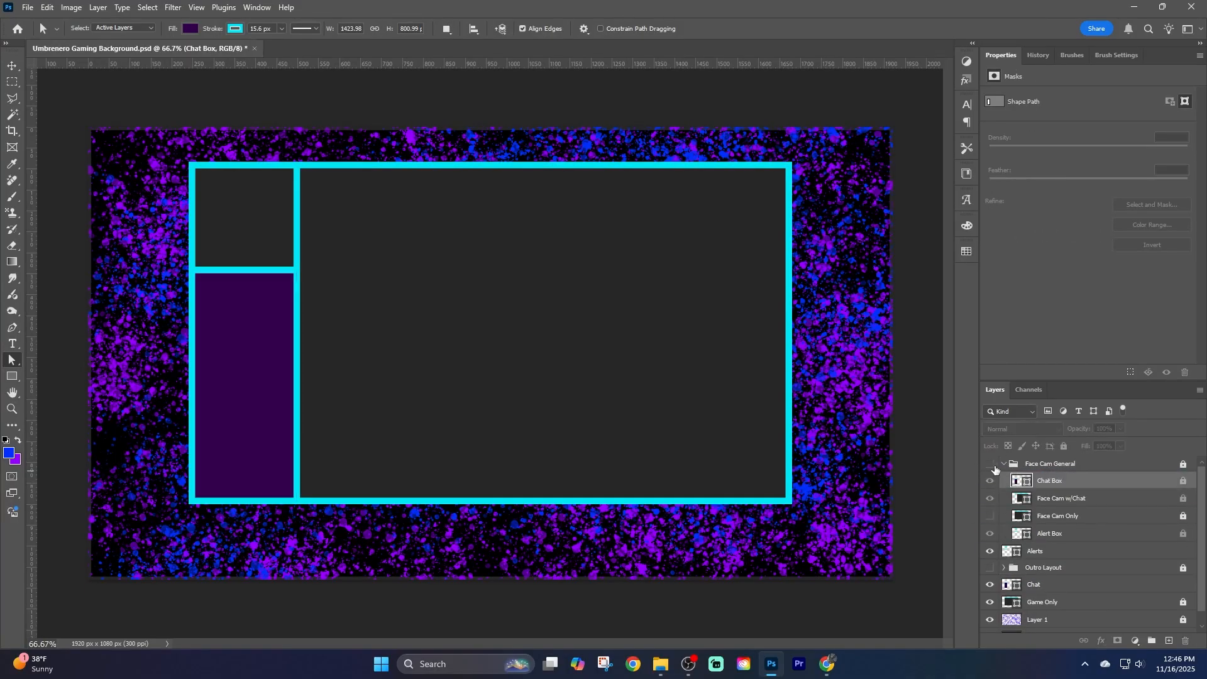
# Collapse the Face Cam General group and reorder the layers so Outro Layout sits directly below it, above Alerts.
pyautogui.click(1010, 467)
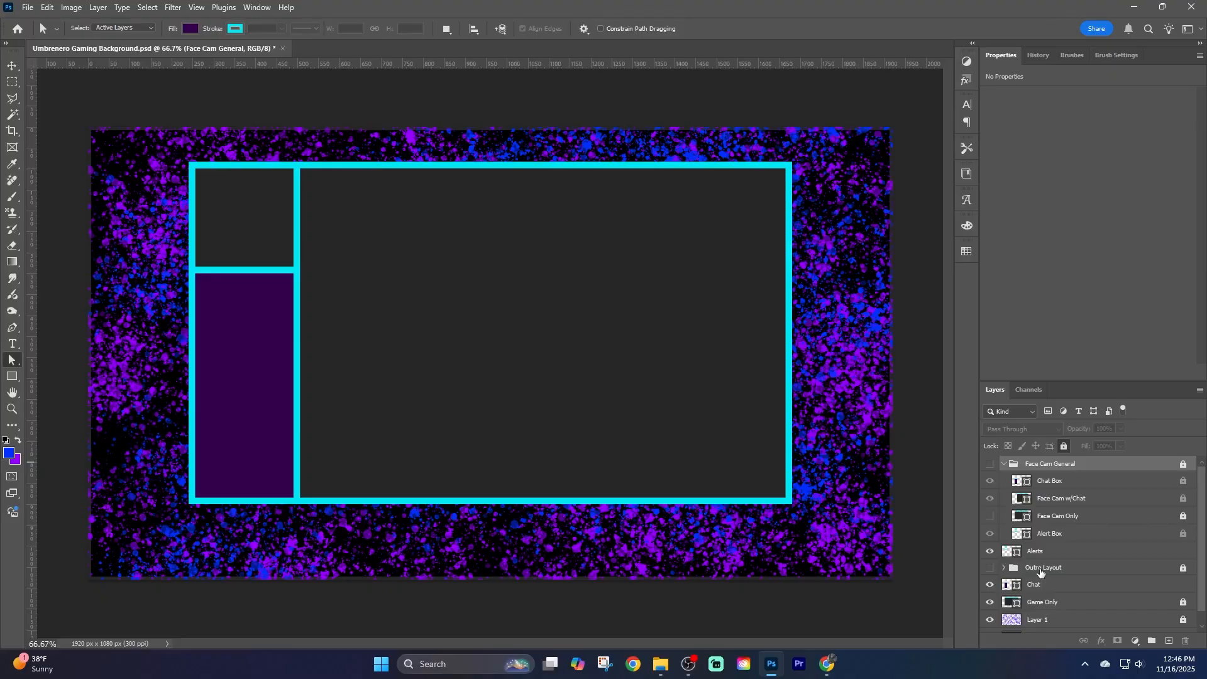
pyautogui.click(1042, 568)
pyautogui.click(1002, 465)
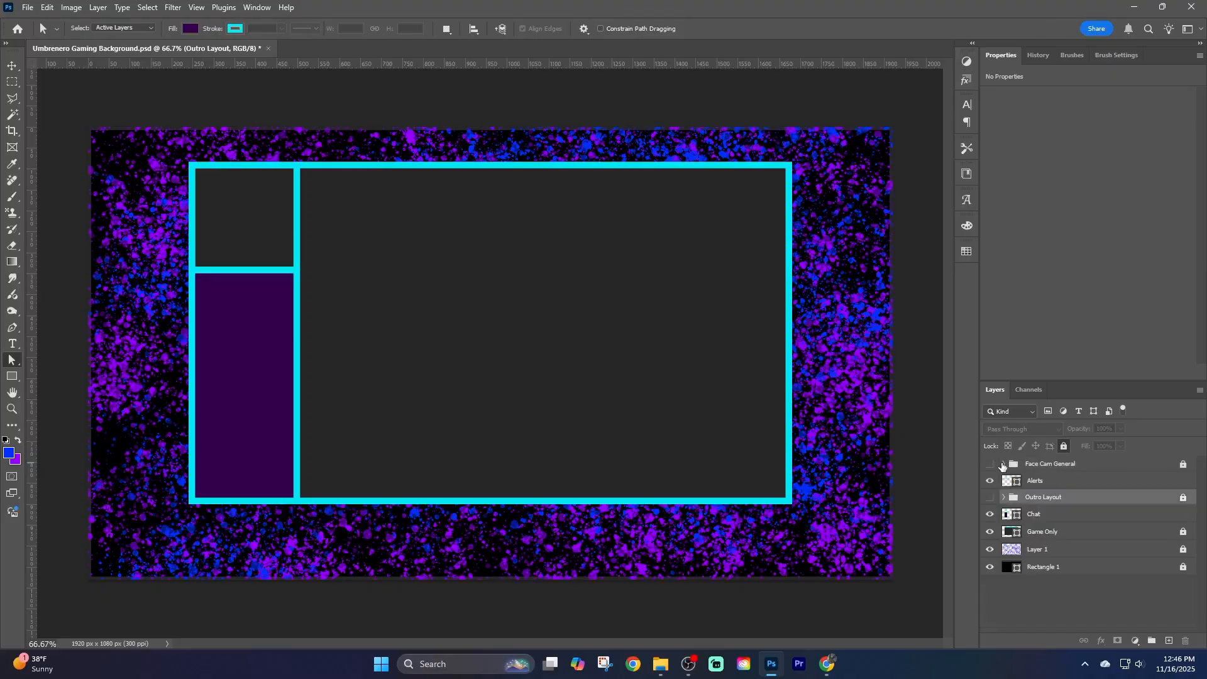
pyautogui.moveTo(1045, 470)
pyautogui.mouseDown()
pyautogui.moveTo(1034, 491)
pyautogui.moveTo(1031, 465)
pyautogui.moveTo(1032, 479)
pyautogui.mouseUp()
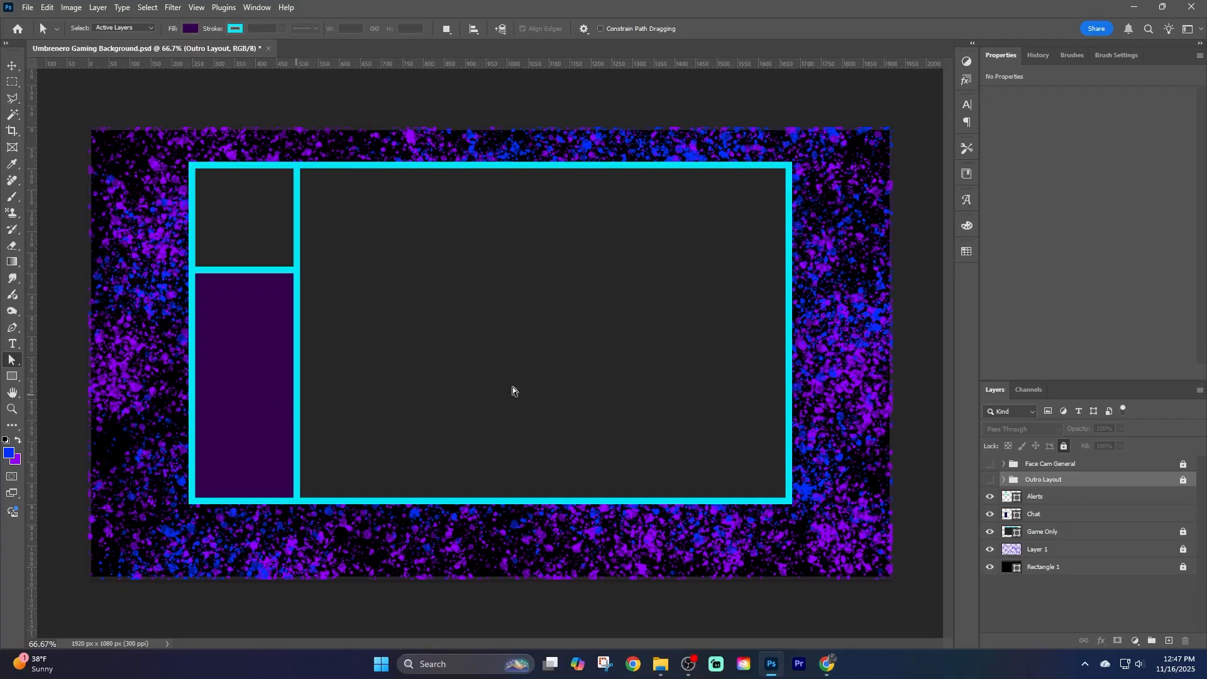
# Add two new empty groups at the top of the layer stack, deleting the surplus third one.
pyautogui.click(1046, 622)
pyautogui.click(1149, 641)
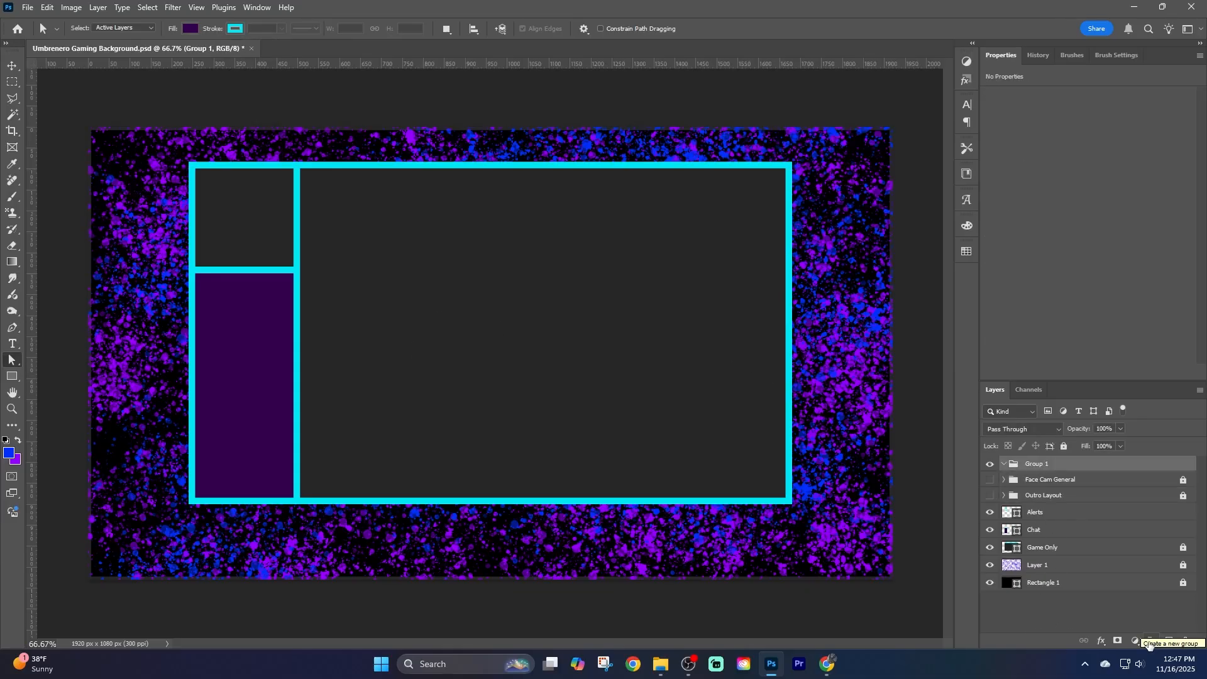
pyautogui.click(1149, 641)
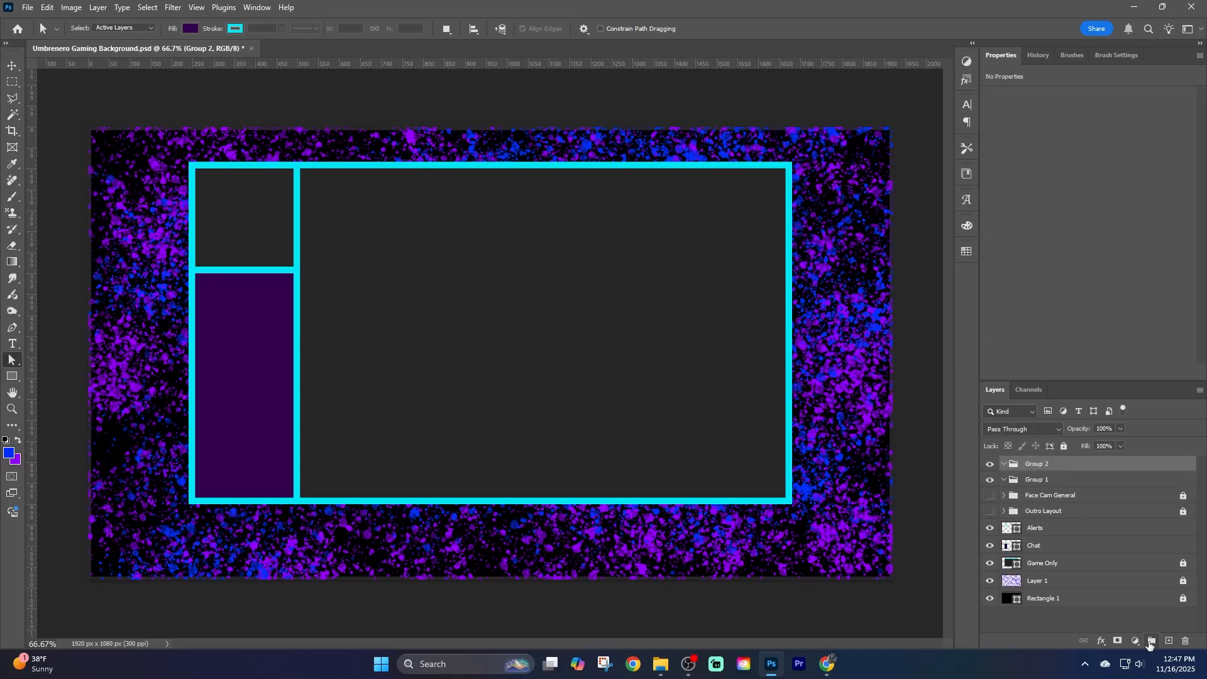
pyautogui.click(1150, 641)
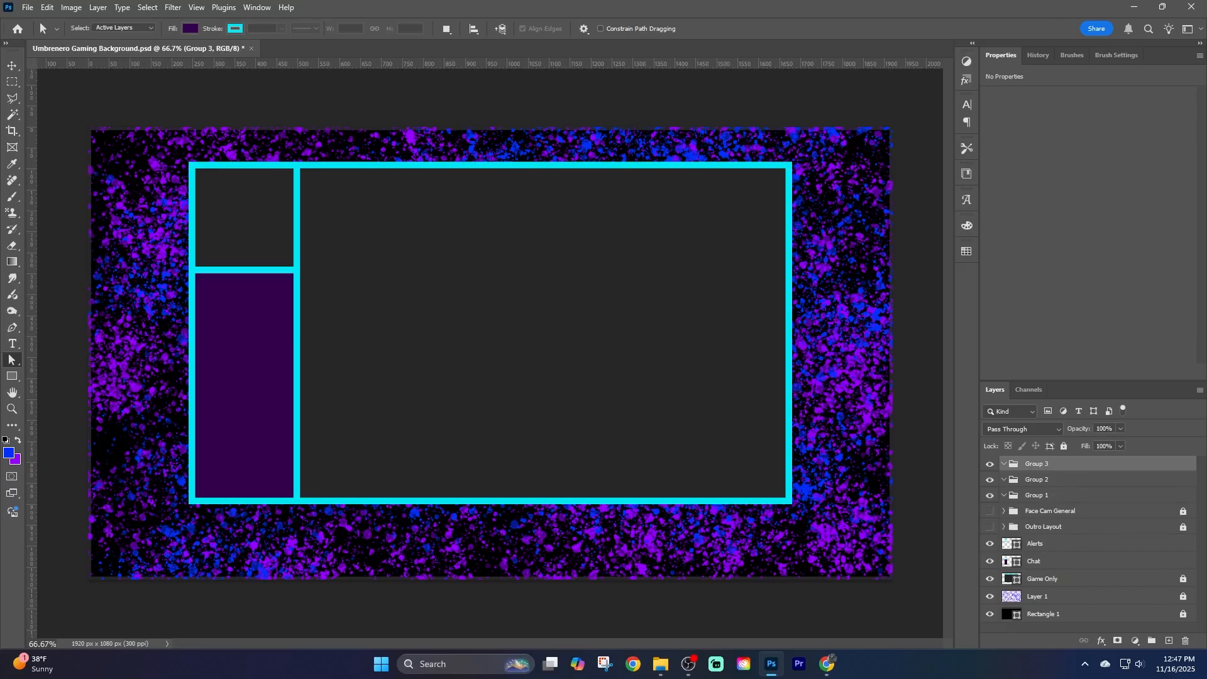
pyautogui.click(1185, 640)
# Rename Group 1 as Break & Bye and Group 2 as Games.
pyautogui.rightClick(1036, 482)
pyautogui.click(1055, 324)
pyautogui.write('Break & Bye')
pyautogui.press('Return')
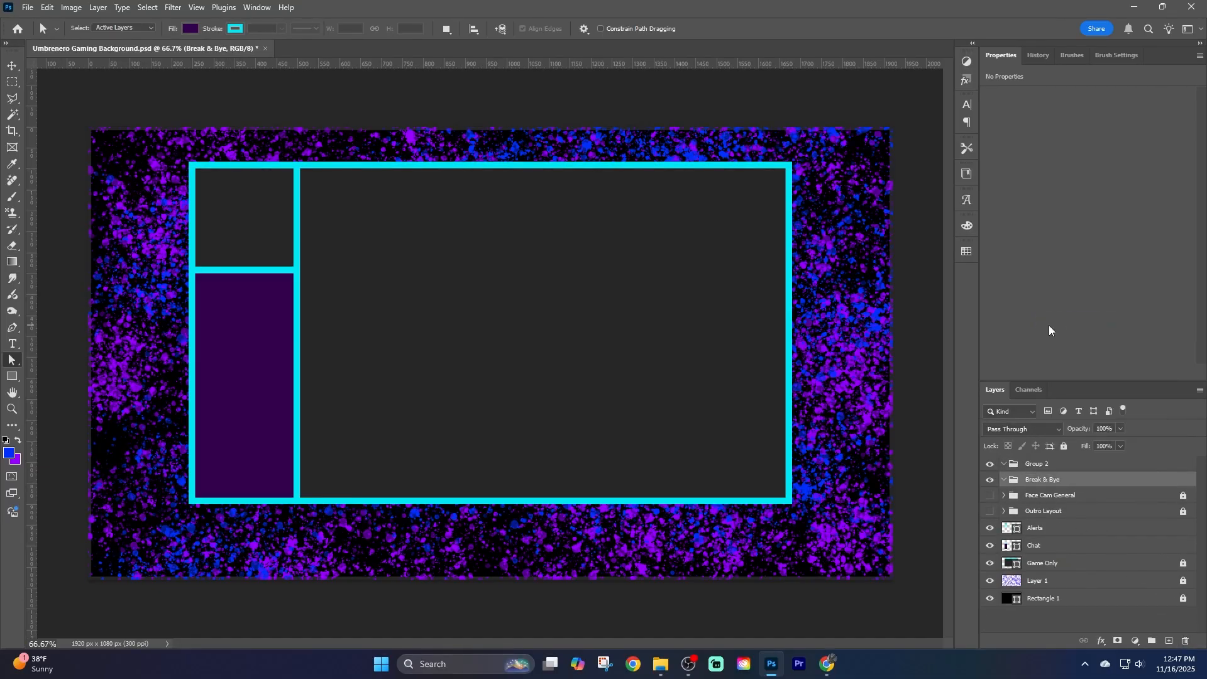
pyautogui.rightClick(1042, 465)
pyautogui.click(1093, 303)
pyautogui.write('Games')
pyautogui.press('Return')
# Hide the Games group and the Alerts, Chat and Game Only layers, and add the text "I'll Be Right Back!" on the background.
pyautogui.click(989, 464)
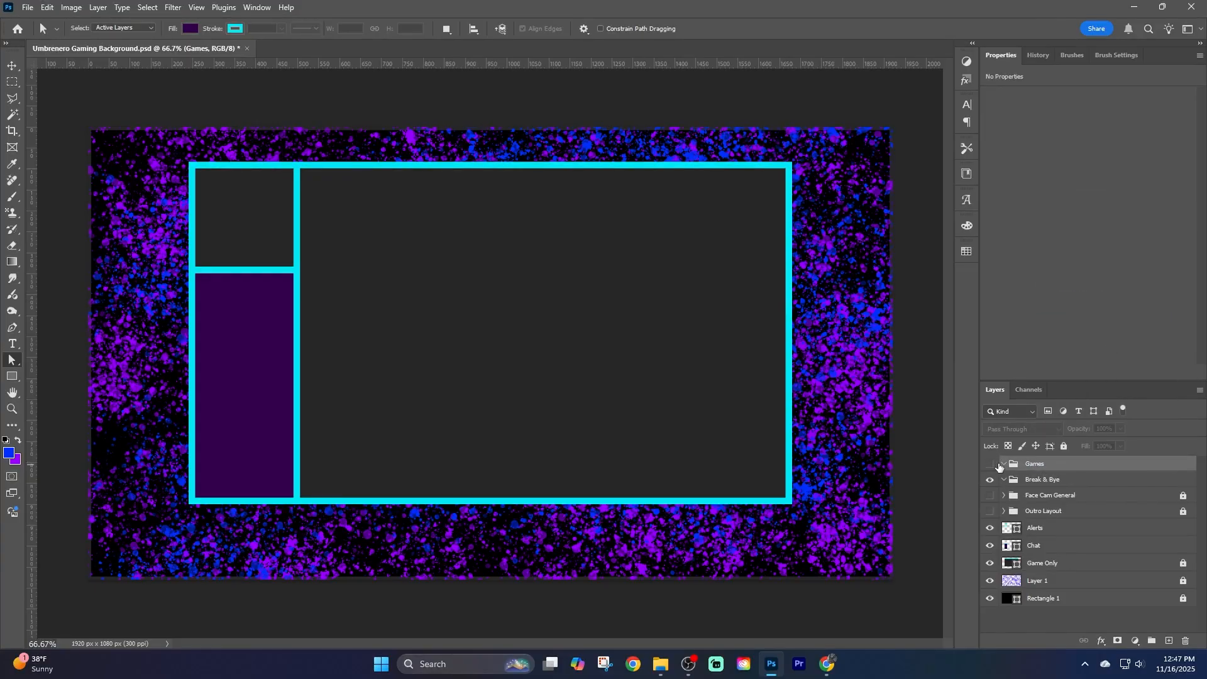
pyautogui.moveTo(991, 535); pyautogui.dragTo(991, 569)
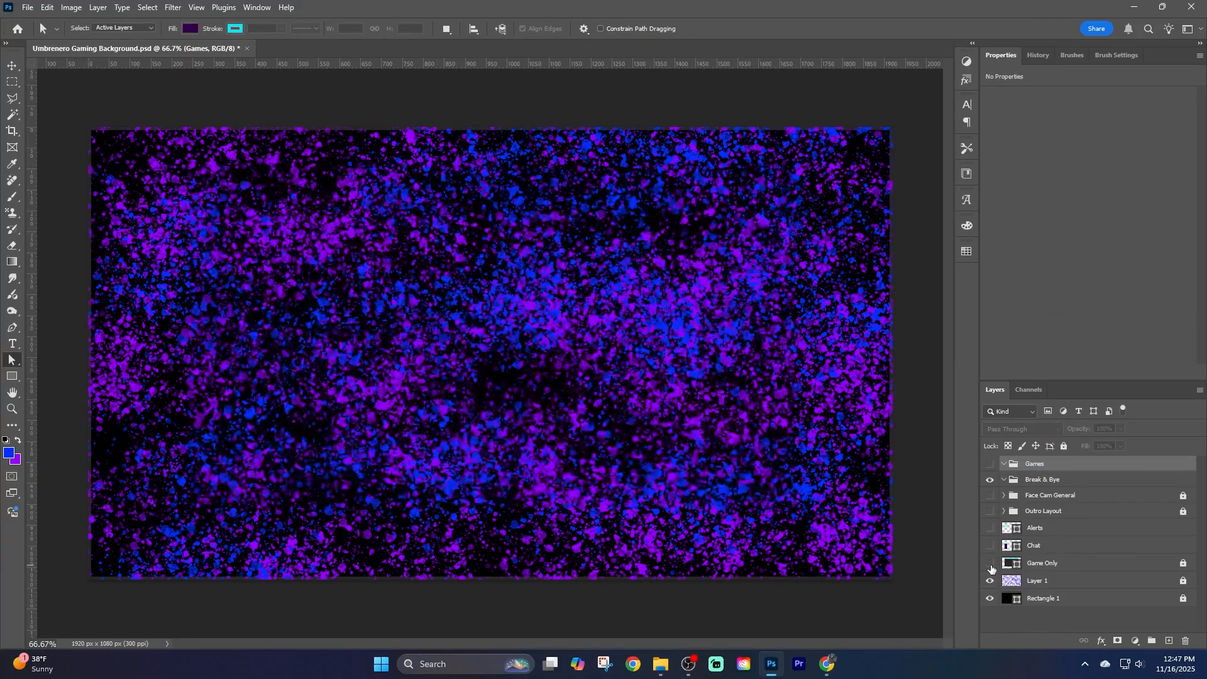
pyautogui.click(12, 344)
pyautogui.click(349, 251)
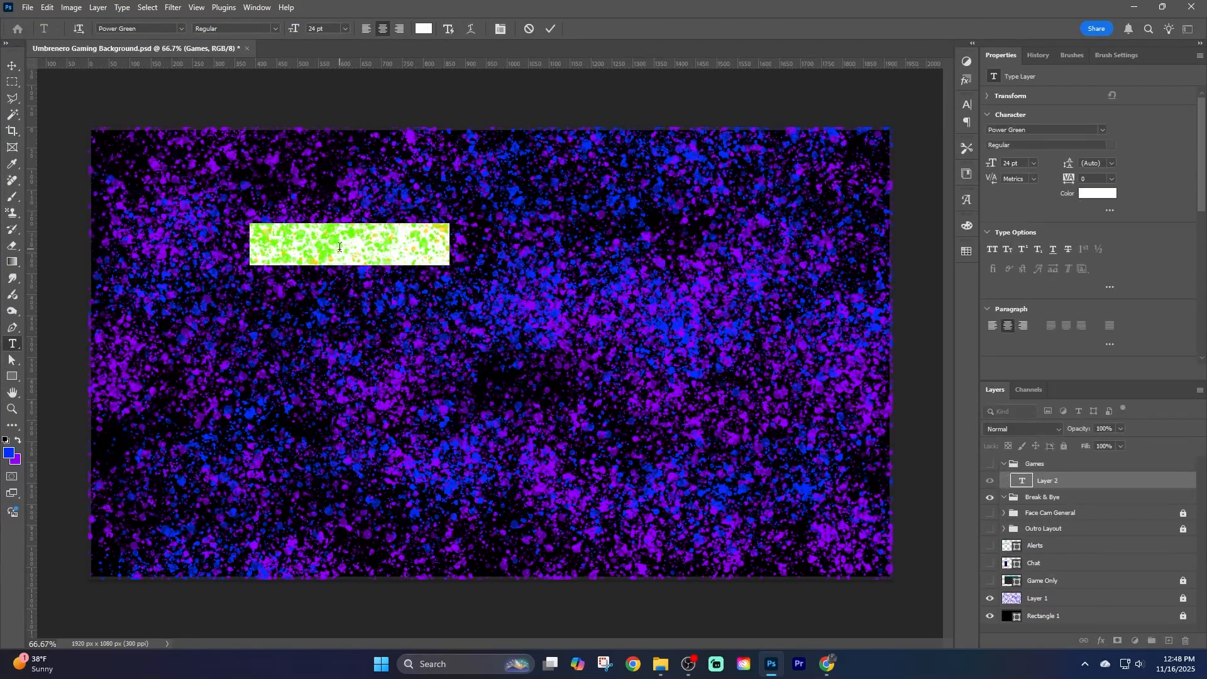
pyautogui.press('BackSpace')
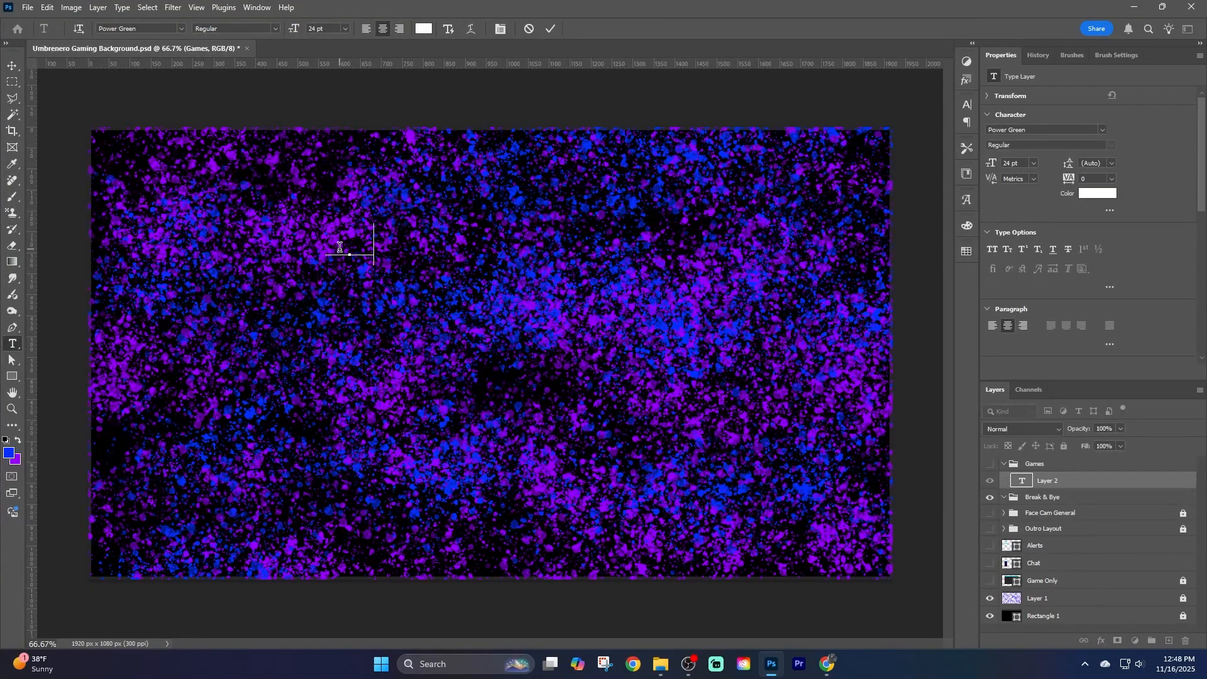
pyautogui.write('Right Back')
pyautogui.hotkey('ctrl', 'a')
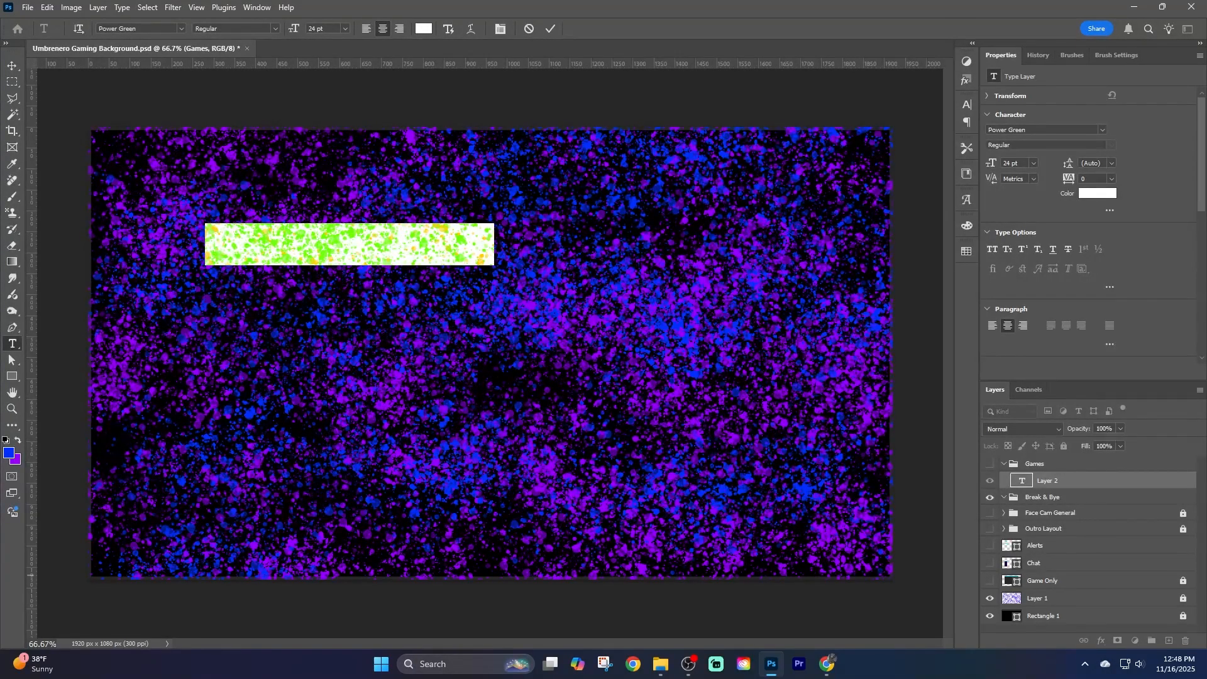
# Move the "I'll Be Right Back!" layer into the Break & Bye group and shift the text to the middle of the canvas.
pyautogui.click(990, 463)
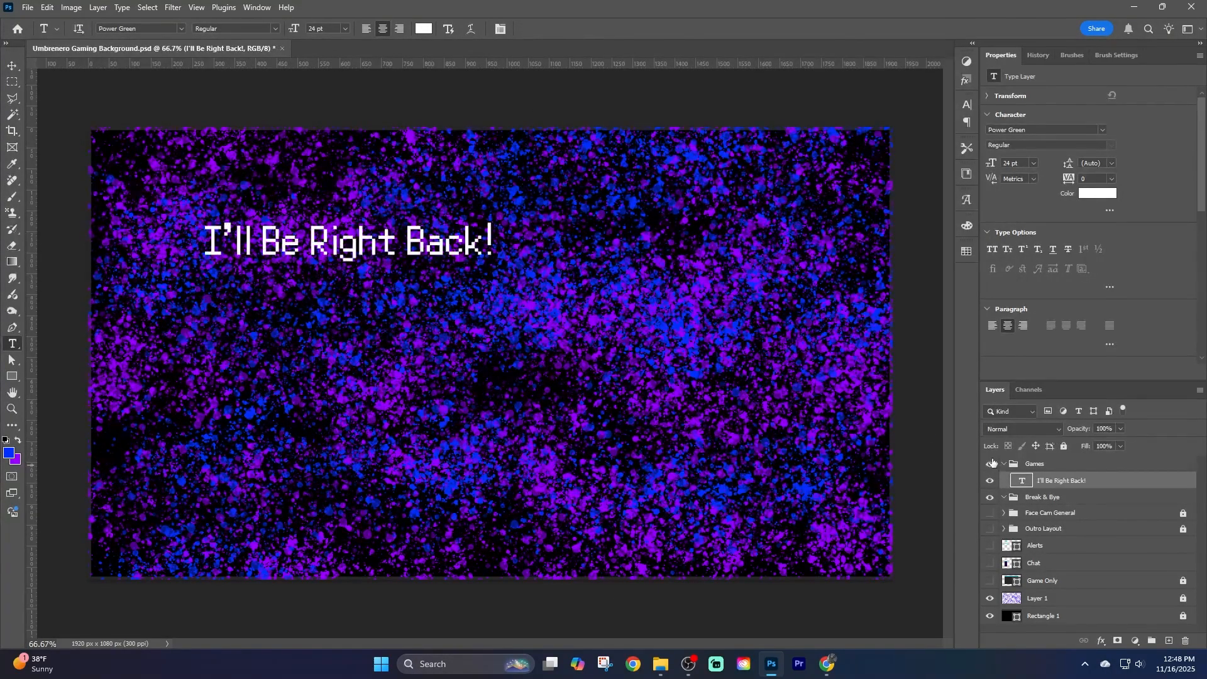
pyautogui.moveTo(1034, 474); pyautogui.dragTo(999, 504)
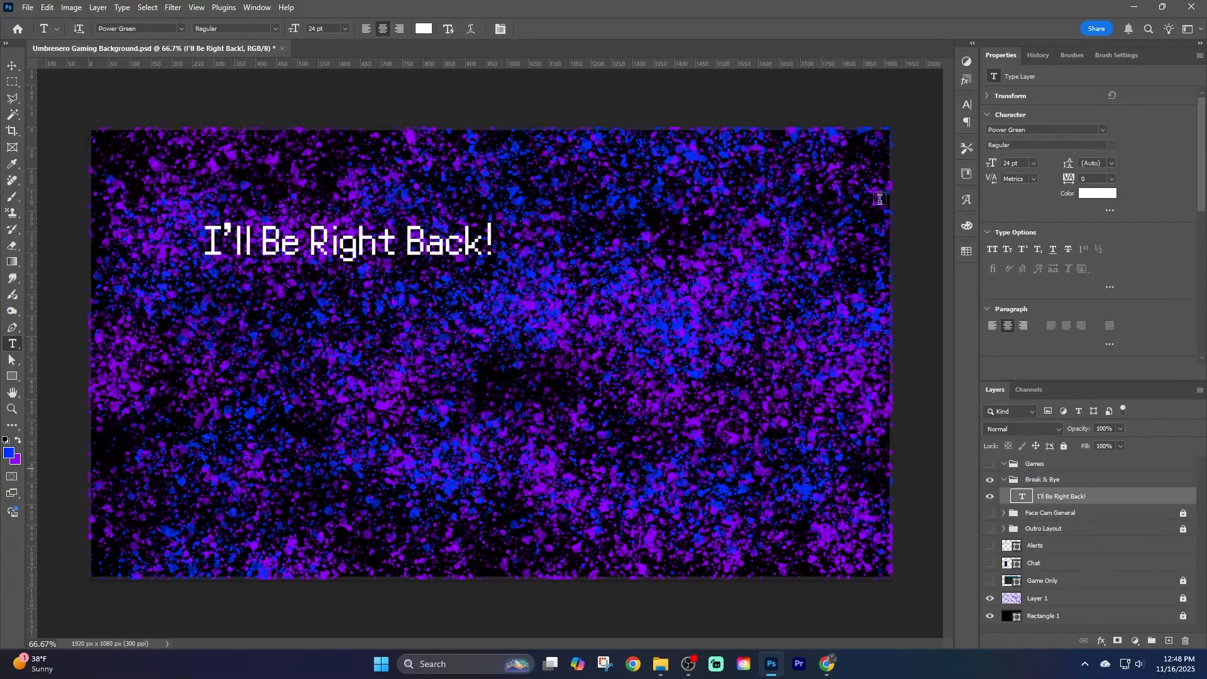
pyautogui.tripleClick(295, 241)
pyautogui.click(12, 66)
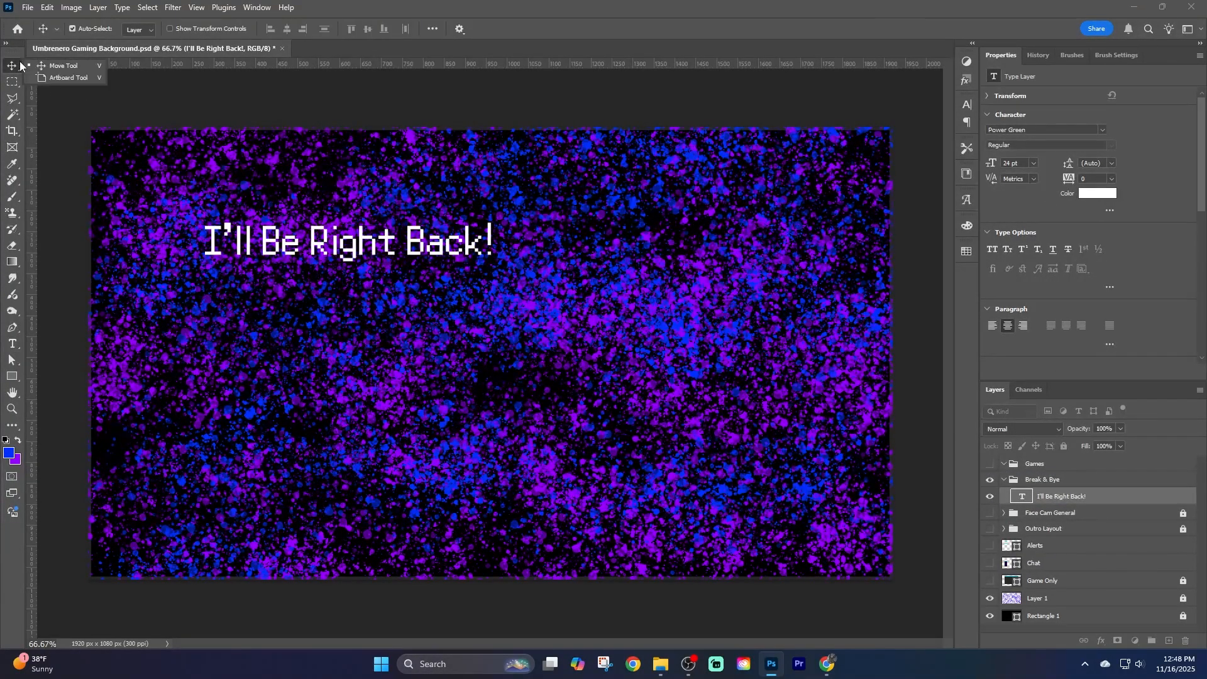
pyautogui.moveTo(377, 270); pyautogui.dragTo(528, 368)
# Set the "I'll Be Right Back!" text to 72 pt and break it into two lines after "I'll Be".
pyautogui.doubleClick(501, 343)
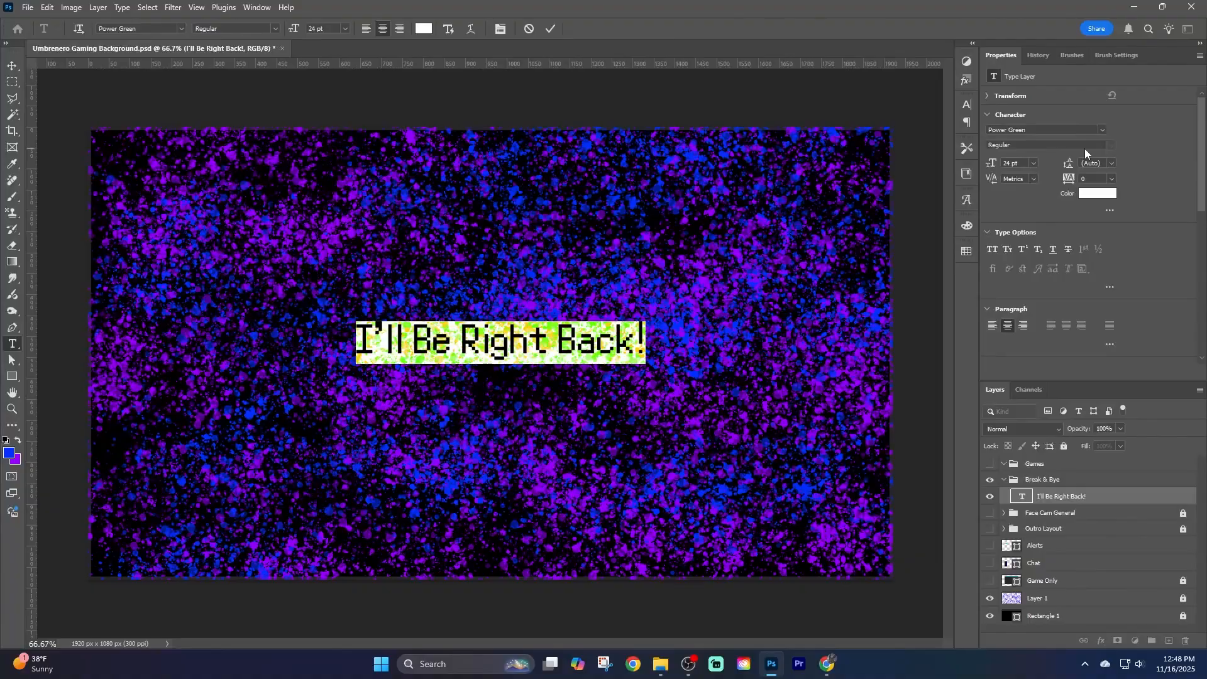
pyautogui.click(1030, 163)
pyautogui.click(1021, 355)
pyautogui.click(380, 310)
pyautogui.press('BackSpace')
pyautogui.press('Return')
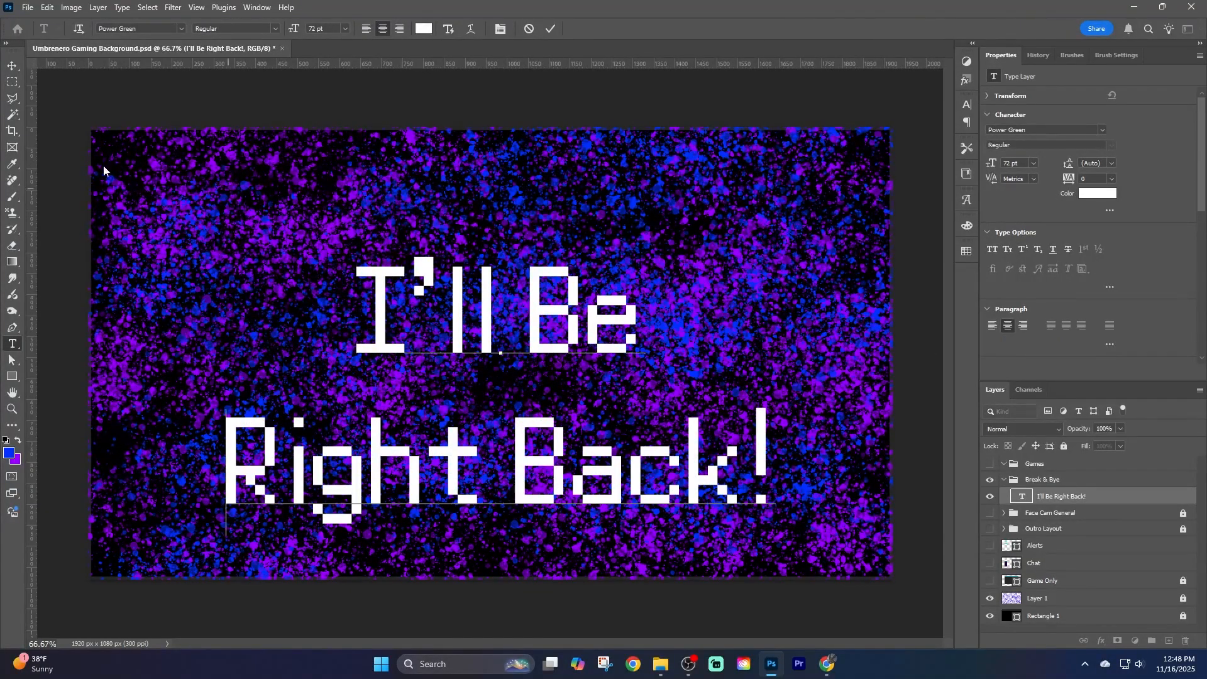
# Move the two-line text upward so it sits around the middle of the canvas.
pyautogui.click(12, 65)
pyautogui.moveTo(487, 306); pyautogui.dragTo(486, 254)
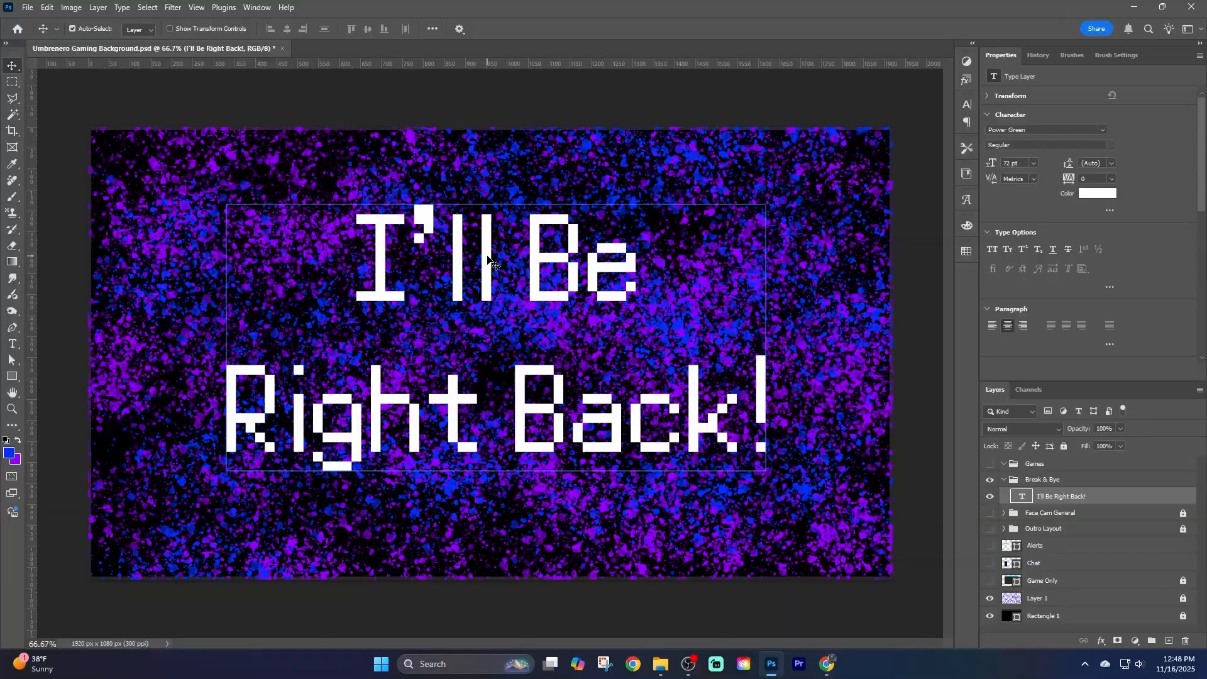
# Change the font of the "I'll Be Right Back!" text to Ink Free Regular.
pyautogui.doubleClick(487, 253)
pyautogui.click(1095, 129)
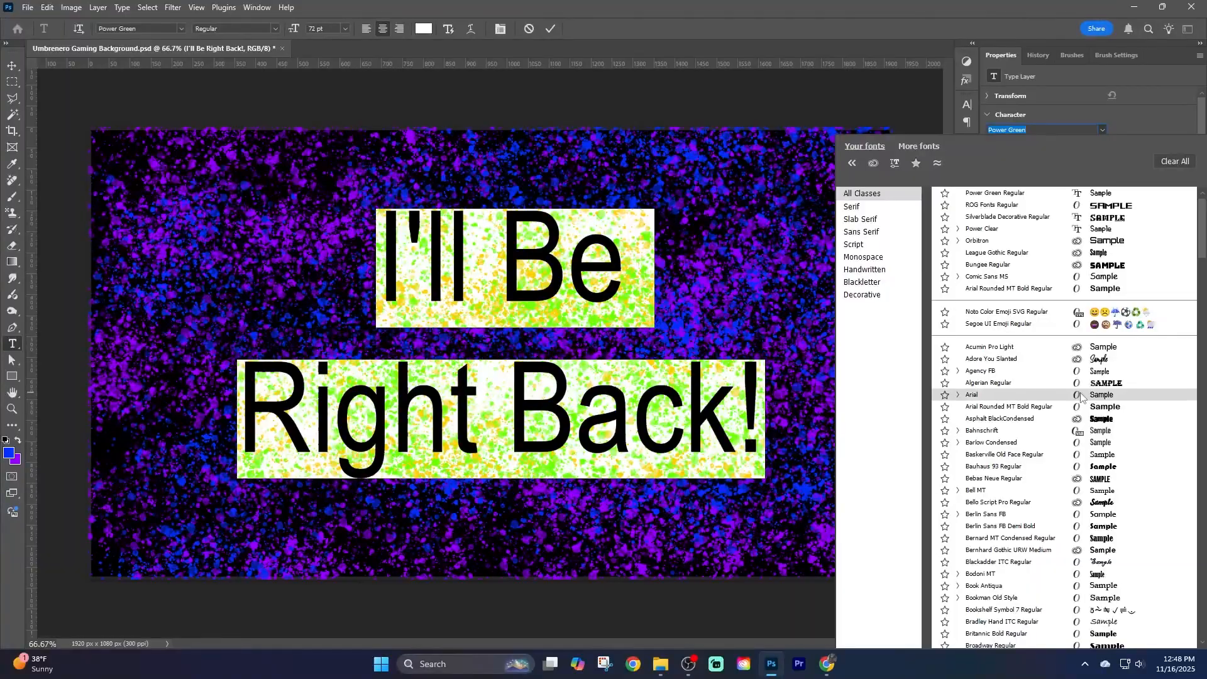
pyautogui.scroll(-10, 1068, 625)
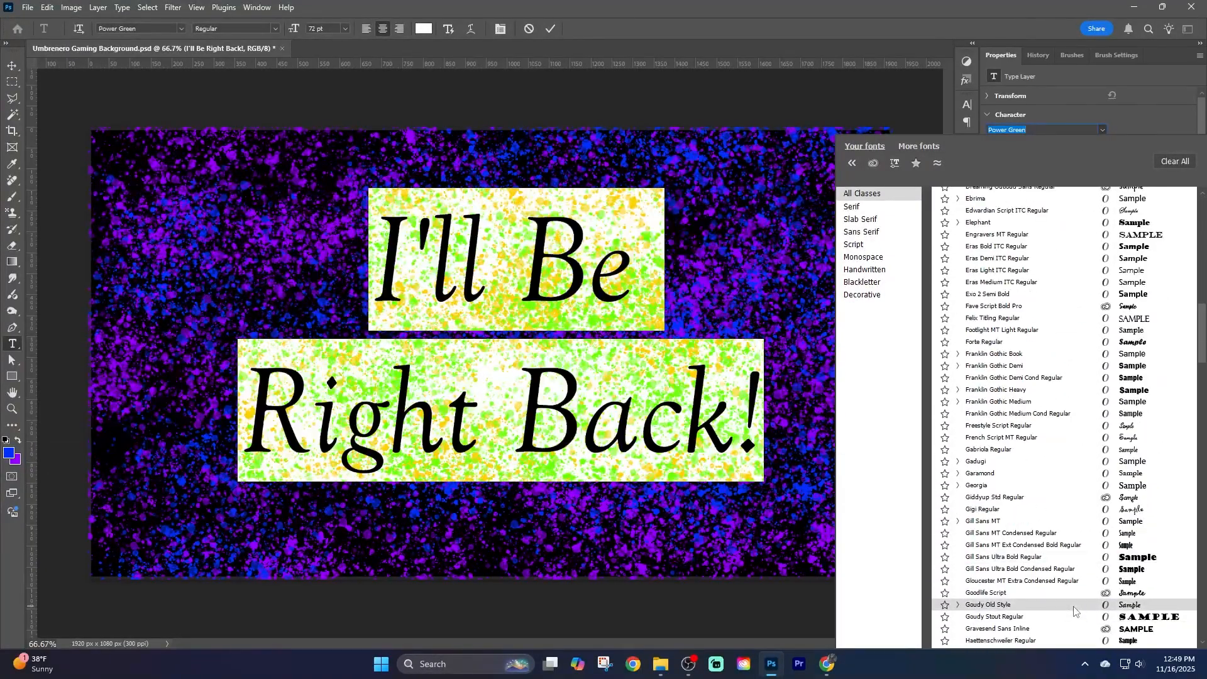
pyautogui.scroll(-6, 1062, 584)
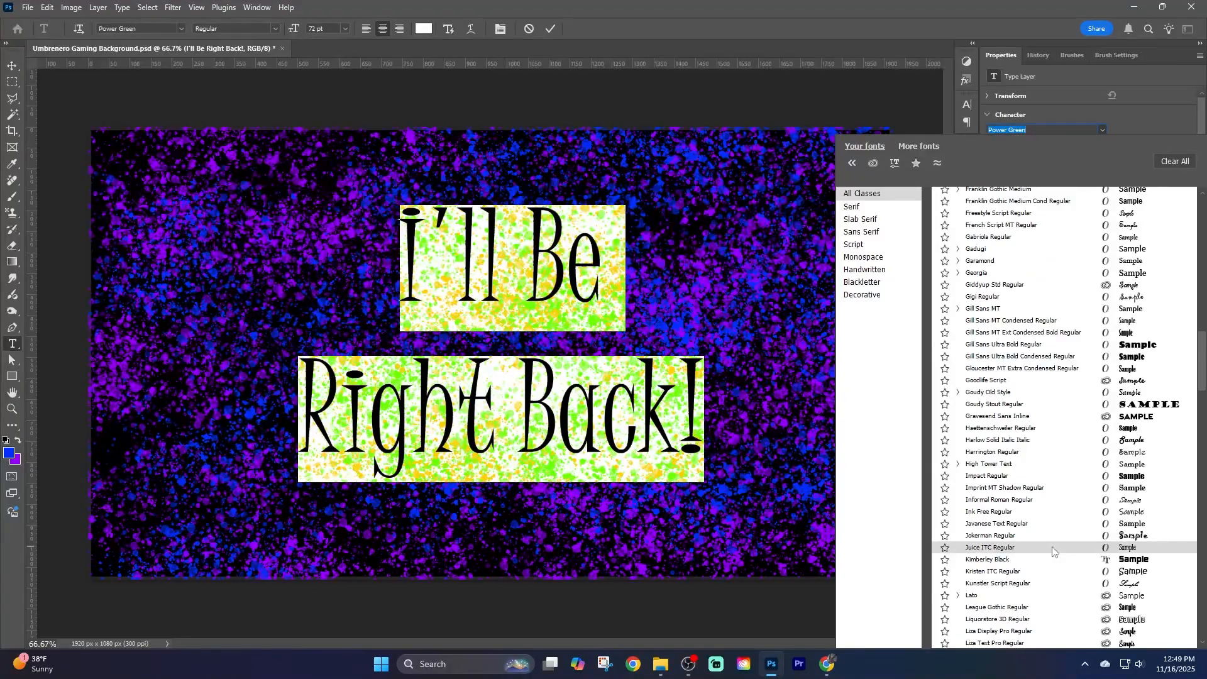
pyautogui.click(1036, 509)
pyautogui.press('Escape')
pyautogui.press('v')
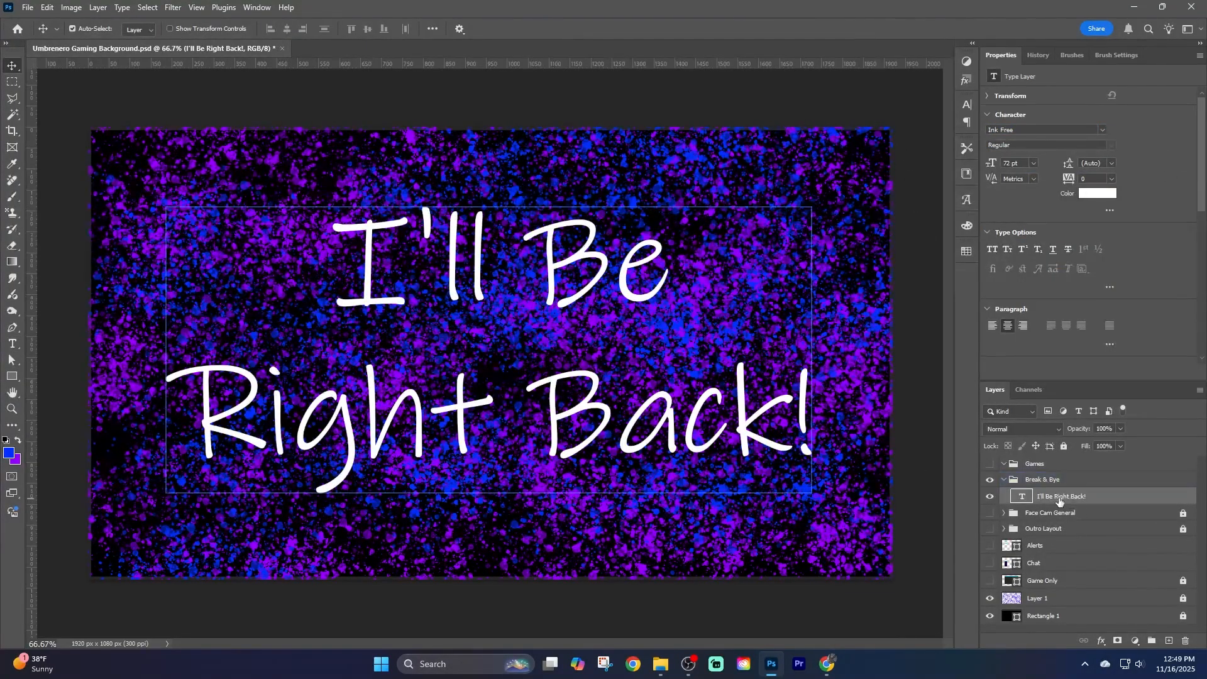
# Duplicate the "I'll Be Right Back!" layer, rename the lower copy "Thanks for Watching" and hide the upper one.
pyautogui.moveTo(1062, 496); pyautogui.dragTo(1068, 513)
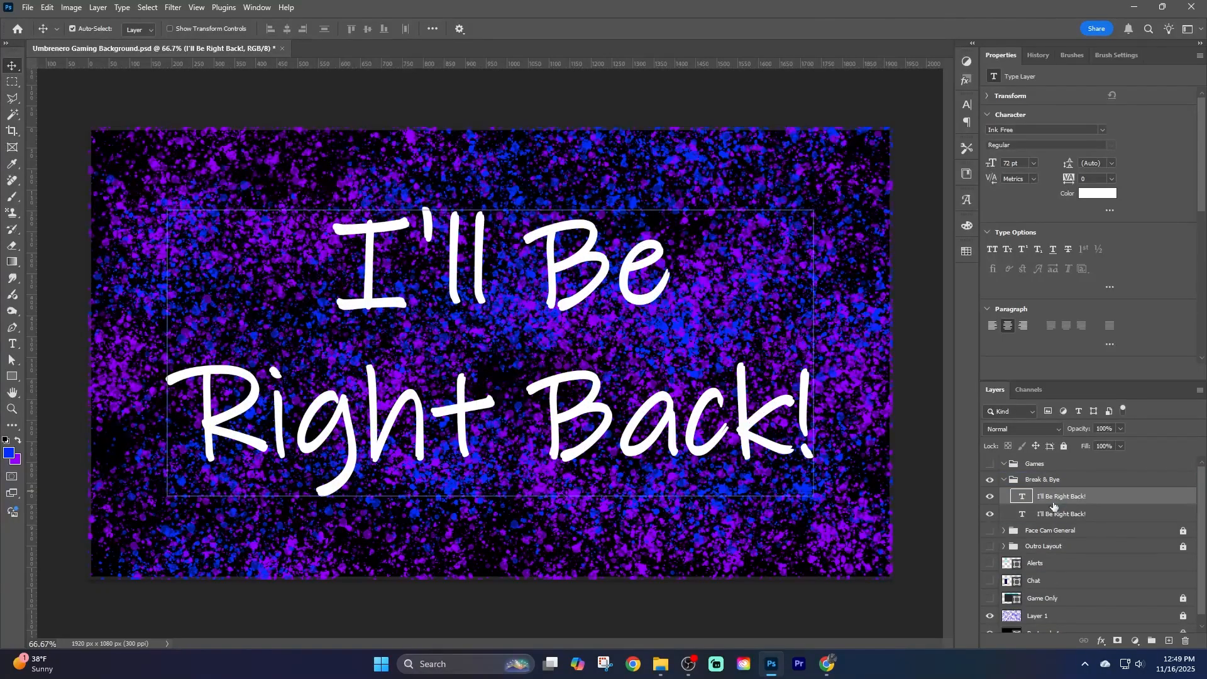
pyautogui.doubleClick(1066, 513)
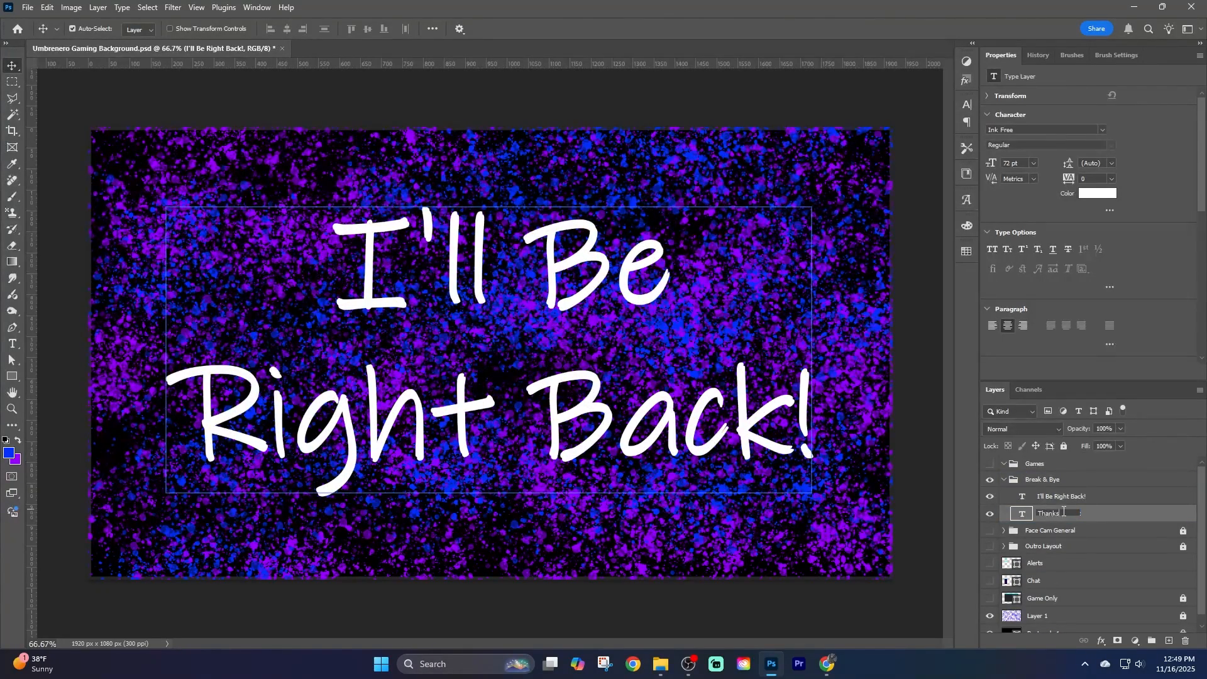
pyautogui.click(990, 496)
# Replace the text of the "Thanks for Watching" layer with "Thank's for Watching!", breaking the line after "for".
pyautogui.doubleClick(550, 409)
pyautogui.write("Thank's fro")
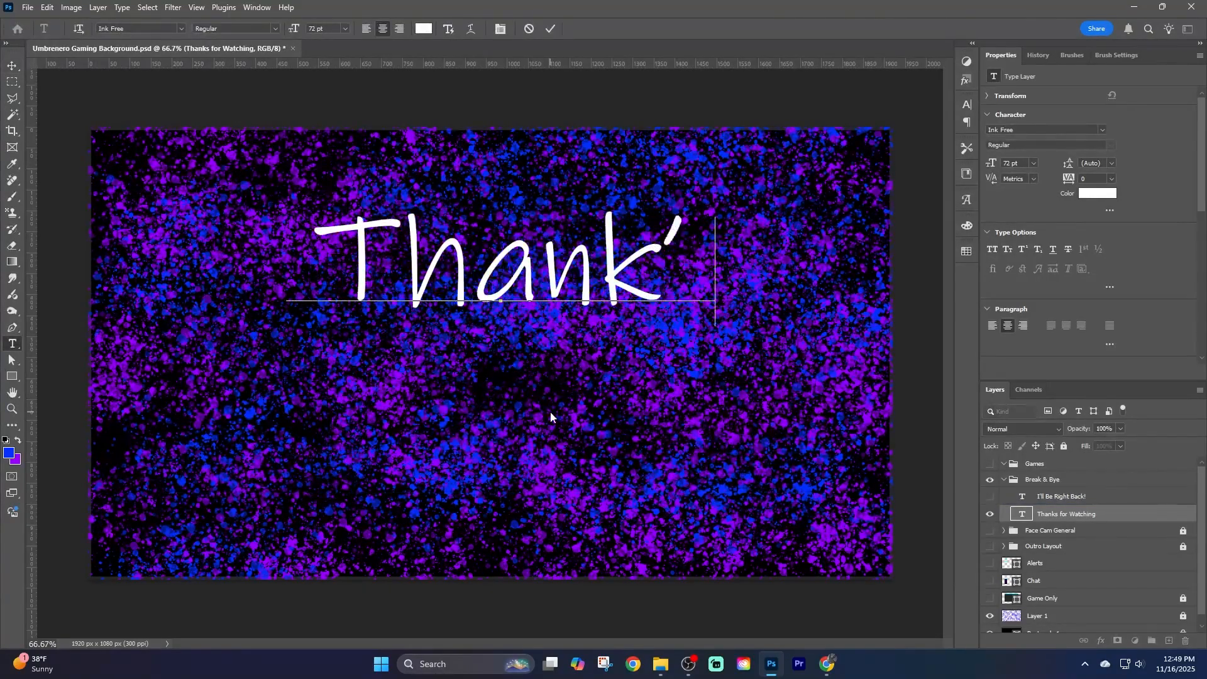
pyautogui.press('BackSpace')
pyautogui.press('BackSpace')
pyautogui.write('or')
pyautogui.press('Return')
pyautogui.write('Watching!')
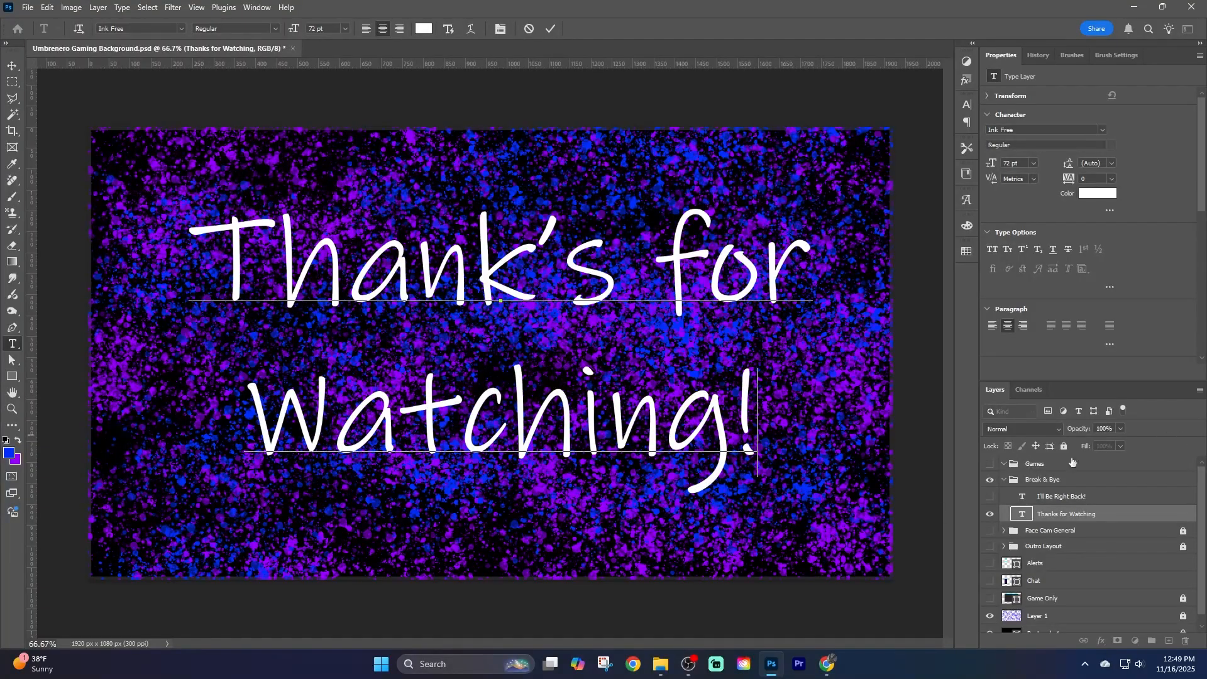
pyautogui.click(880, 619)
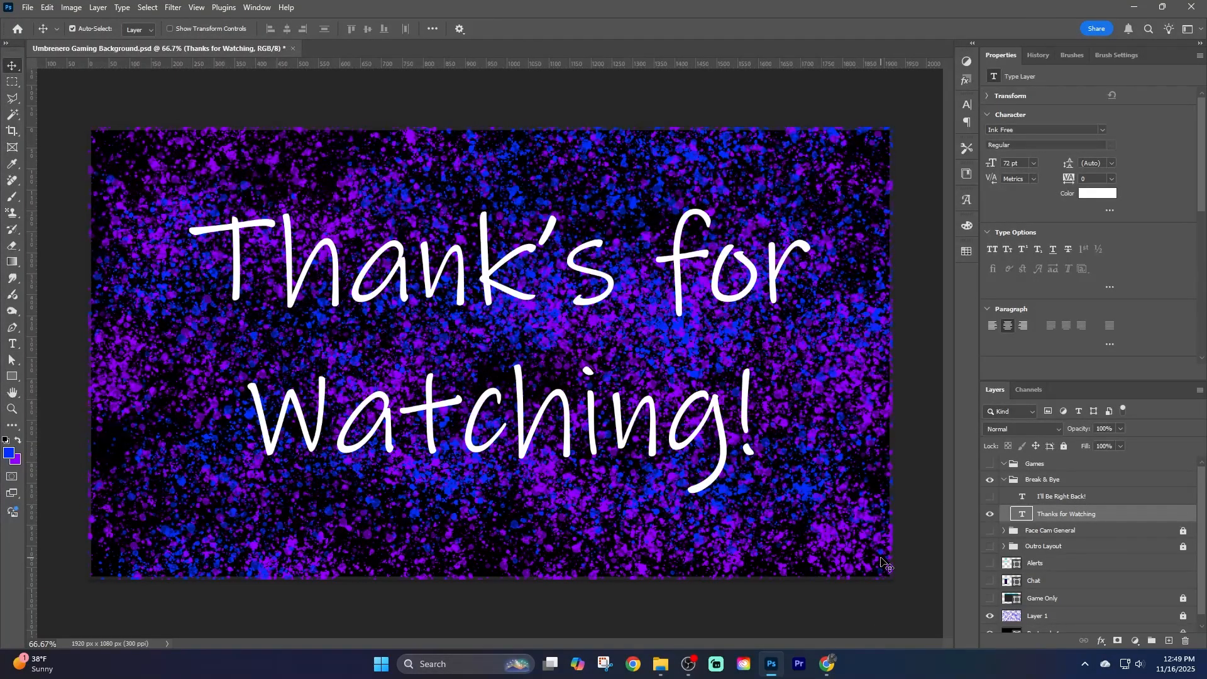
# Export the "Thank's for Watching!" screen as a 1920 x 1080 px PNG.
pyautogui.hotkey('alt', 'Tab')
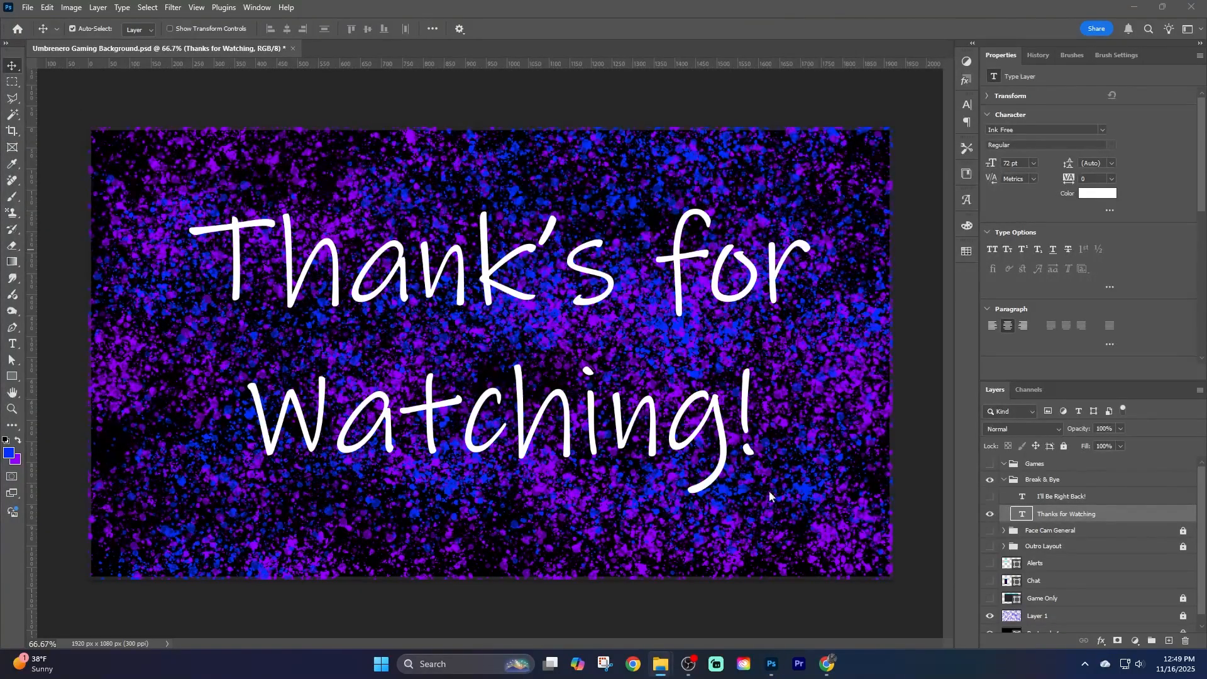
pyautogui.hotkey('alt', 'Tab')
pyautogui.hotkey('ctrl', 'alt', 'shift', 'w')
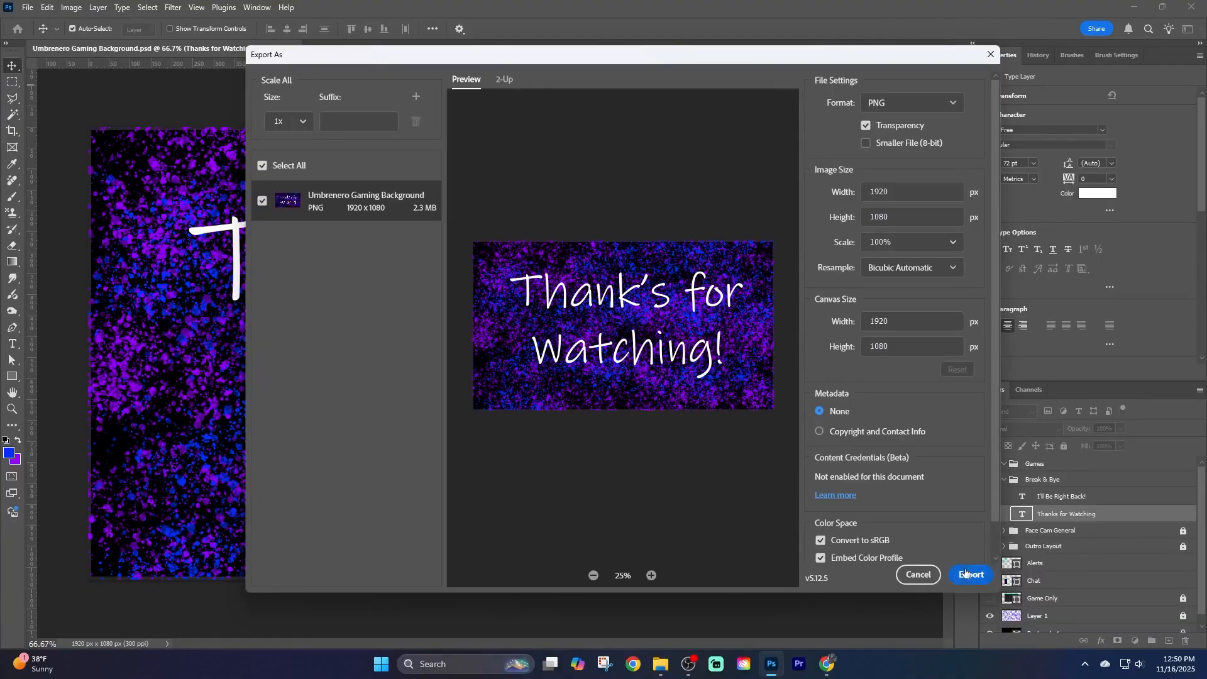
pyautogui.click(971, 574)
# Show the "I'll Be Right Back!" layer instead of "Thanks for Watching" and export that screen as a 1920 x 1080 px PNG.
pyautogui.click(1080, 501)
pyautogui.click(990, 496)
pyautogui.click(989, 513)
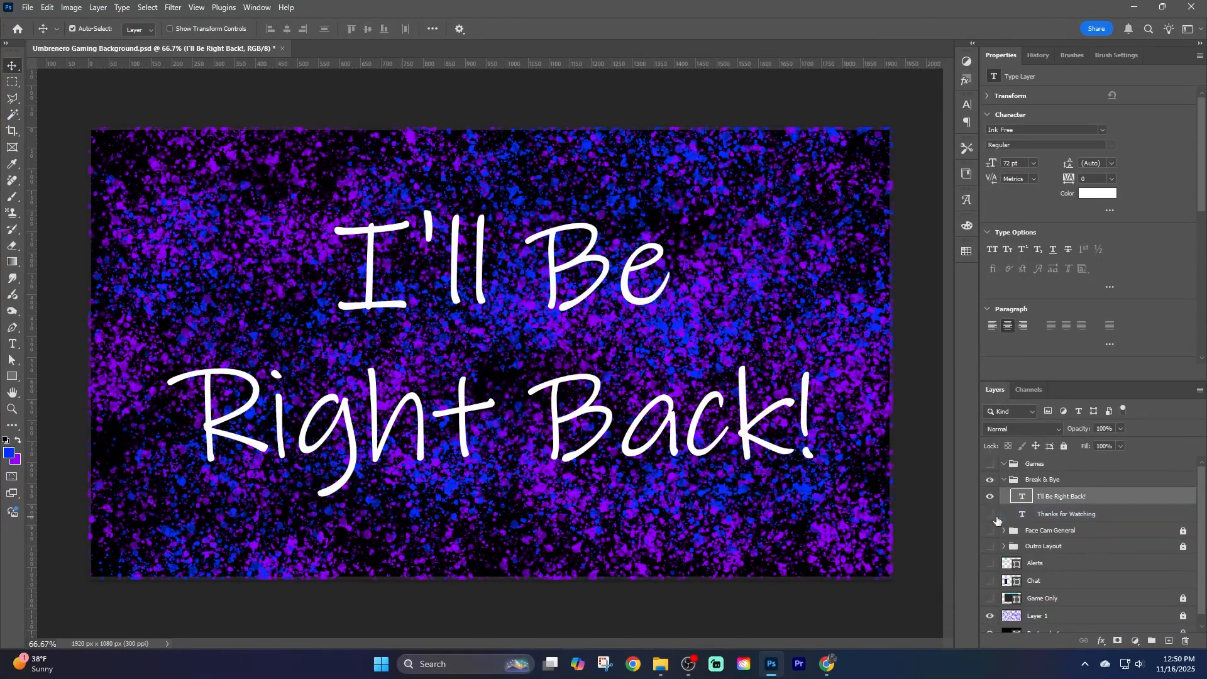
pyautogui.hotkey('ctrl', 'alt', 'shift', 'w')
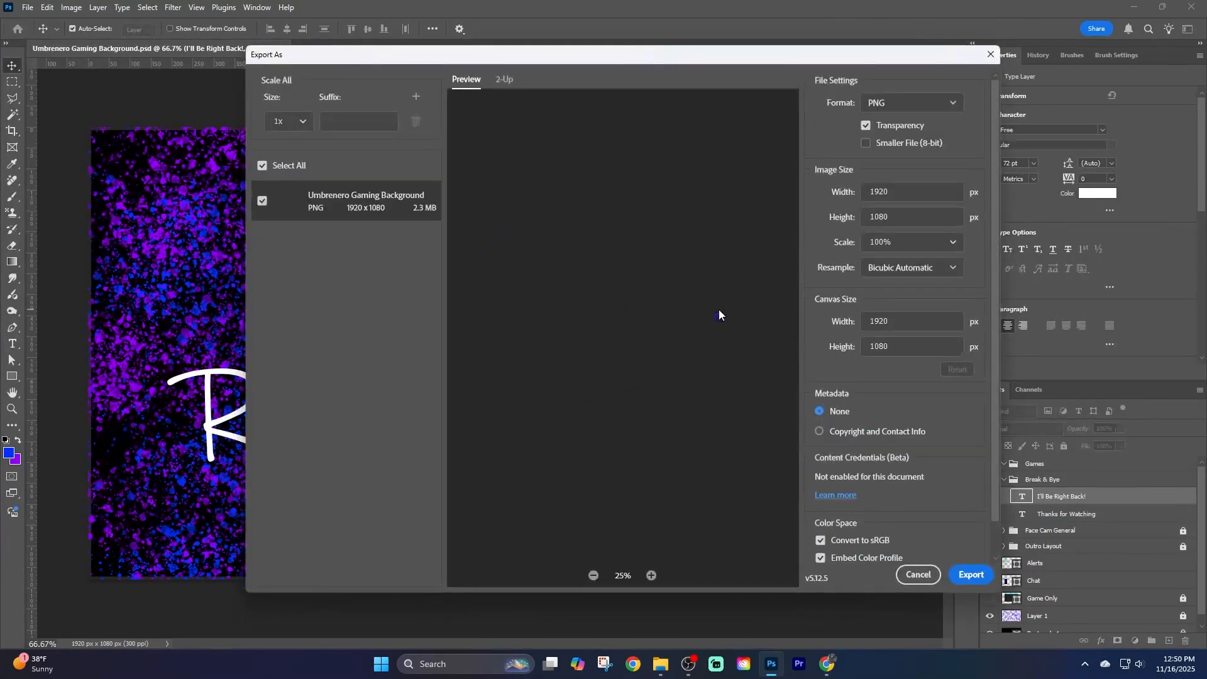
pyautogui.click(971, 574)
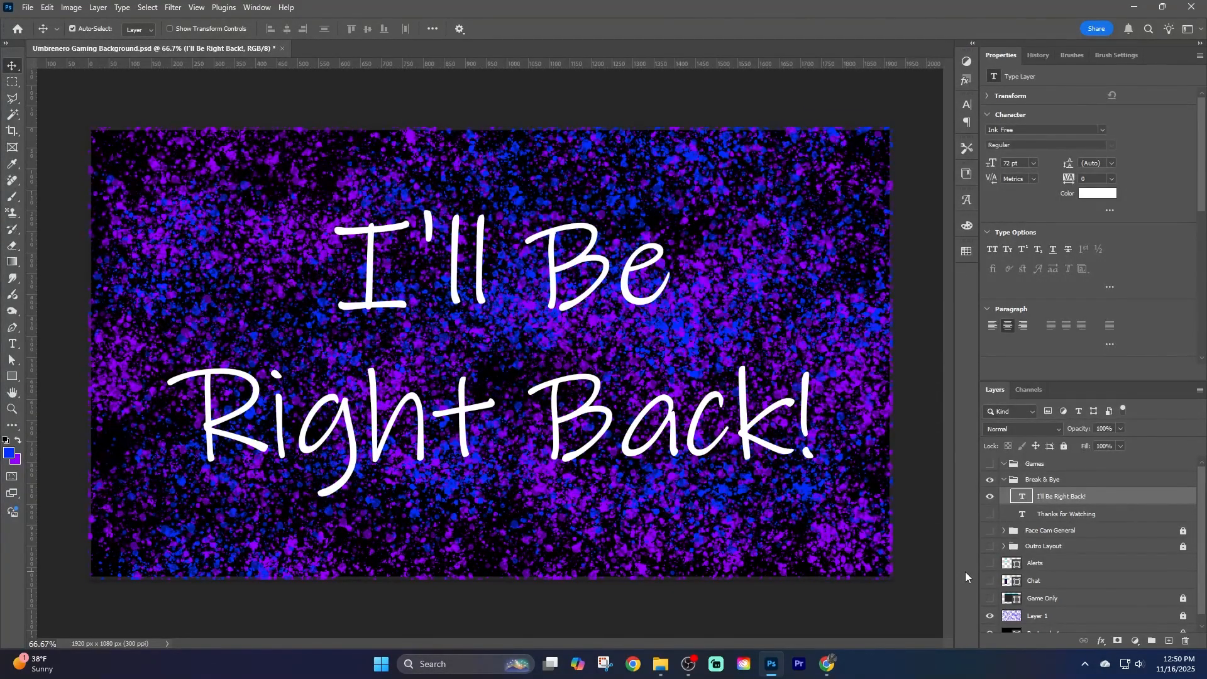
# Collapse and hide the Break & Bye group, and show the Game Only, Alerts and Chat layers.
pyautogui.click(1013, 479)
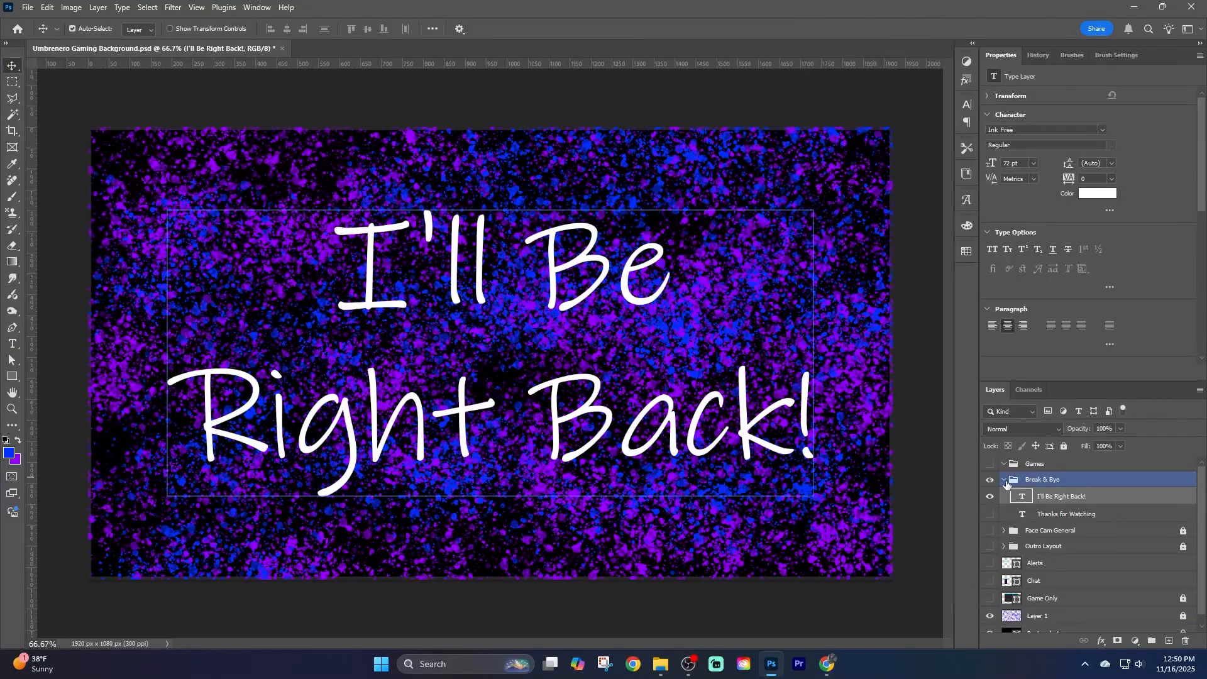
pyautogui.click(1004, 480)
pyautogui.click(989, 481)
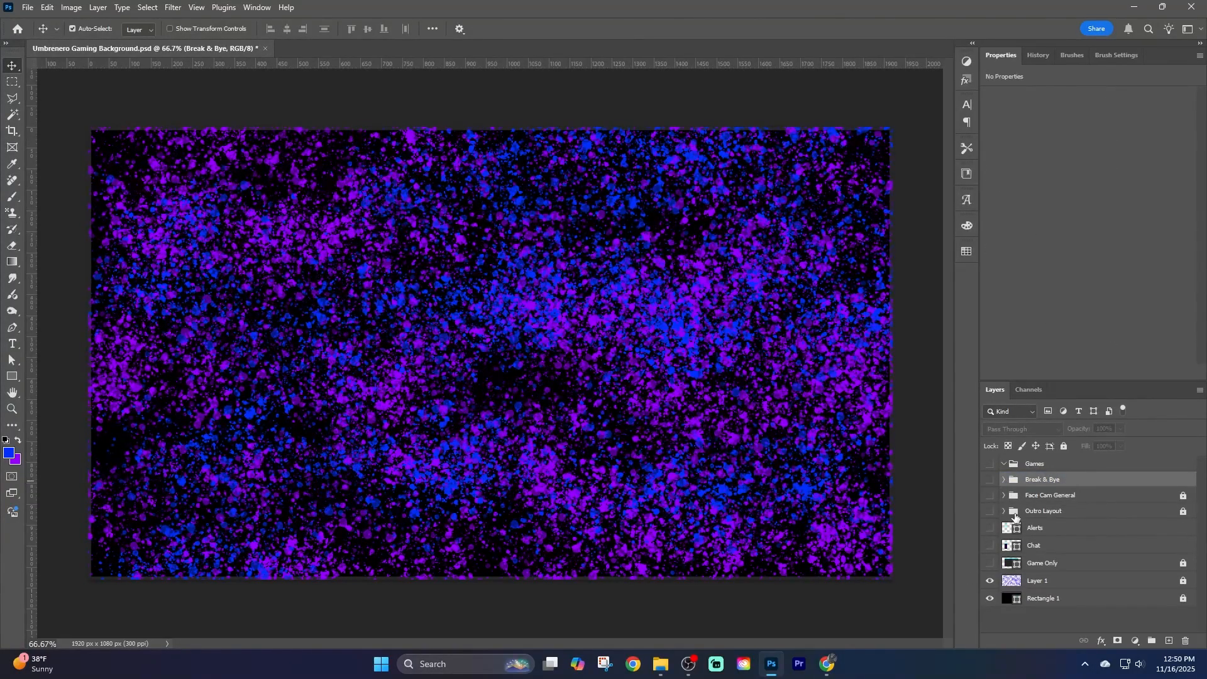
pyautogui.click(991, 564)
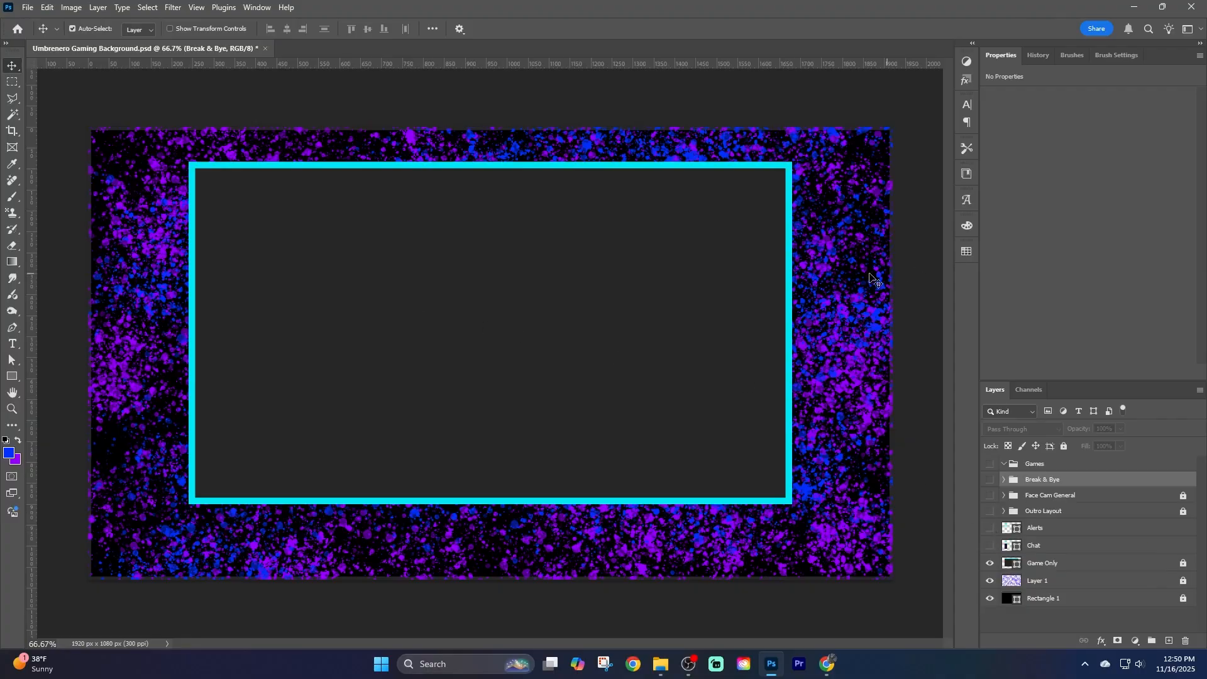
pyautogui.click(338, 293)
pyautogui.click(990, 528)
pyautogui.click(990, 545)
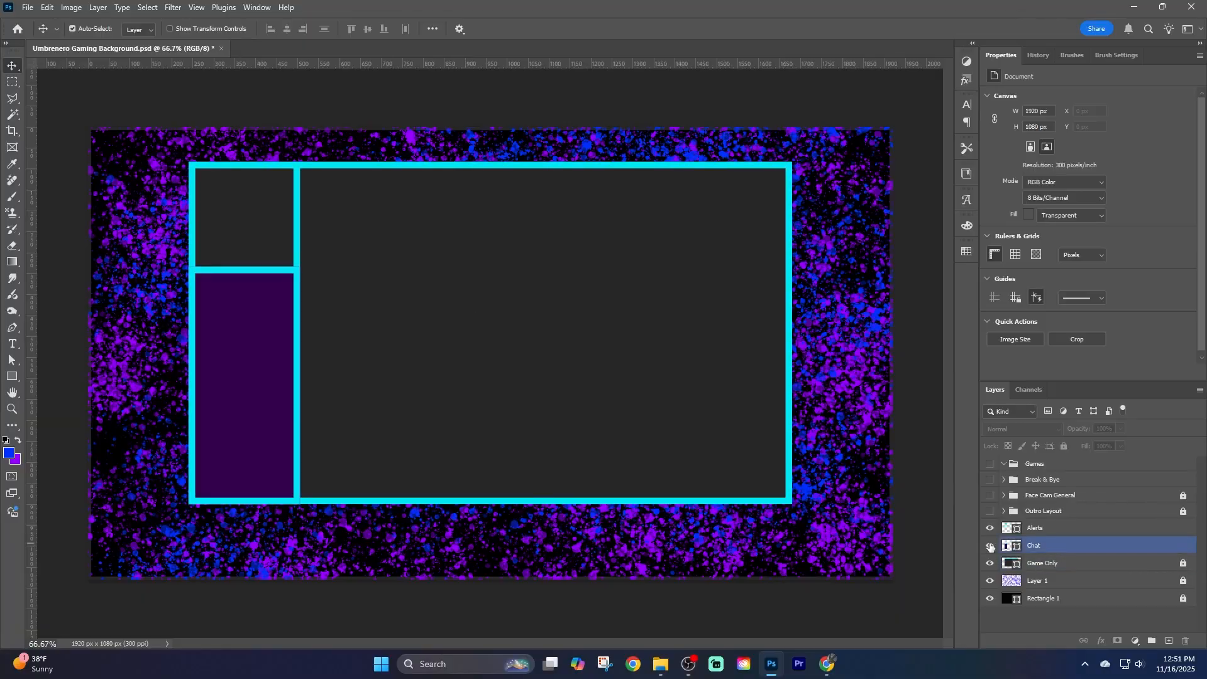
# Move the Game Only frame toward the canvas's left edge and the Alerts box into the free space on its right.
pyautogui.moveTo(591, 402); pyautogui.dragTo(517, 405)
pyautogui.moveTo(296, 253); pyautogui.dragTo(856, 244)
pyautogui.press('ctrl')
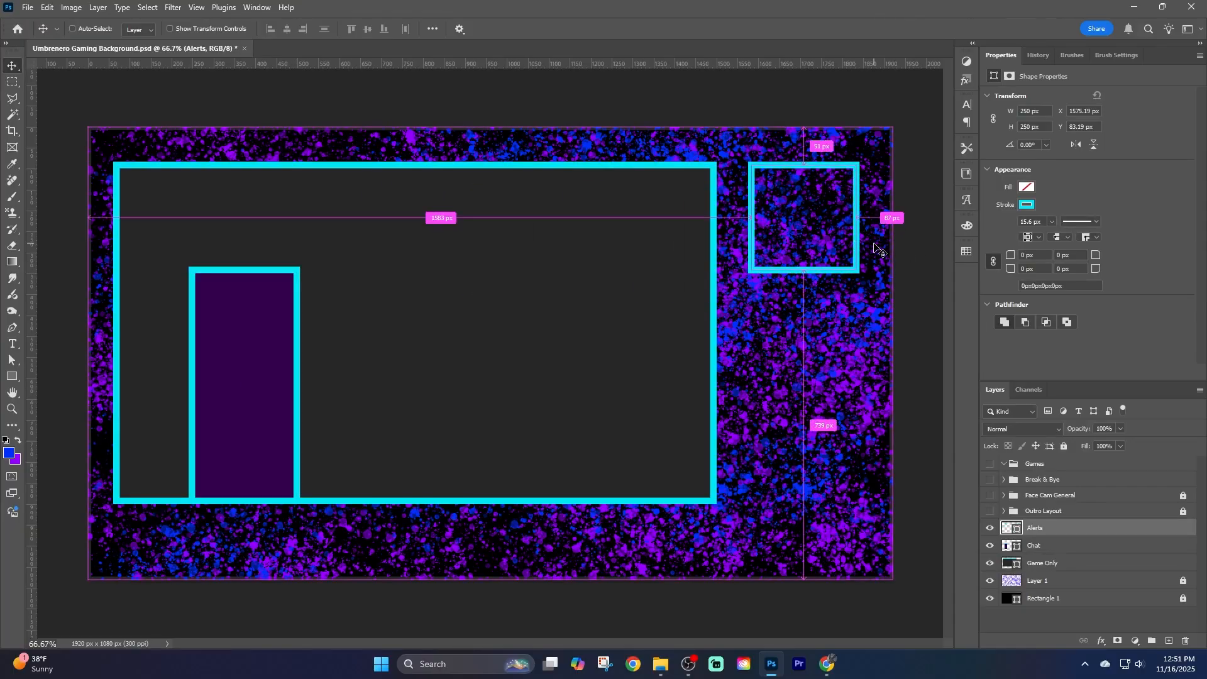
# Nudge the Game Only frame 7 px to the right.
pyautogui.keyDown('ctrl'); pyautogui.click(146, 229); pyautogui.keyUp('ctrl')
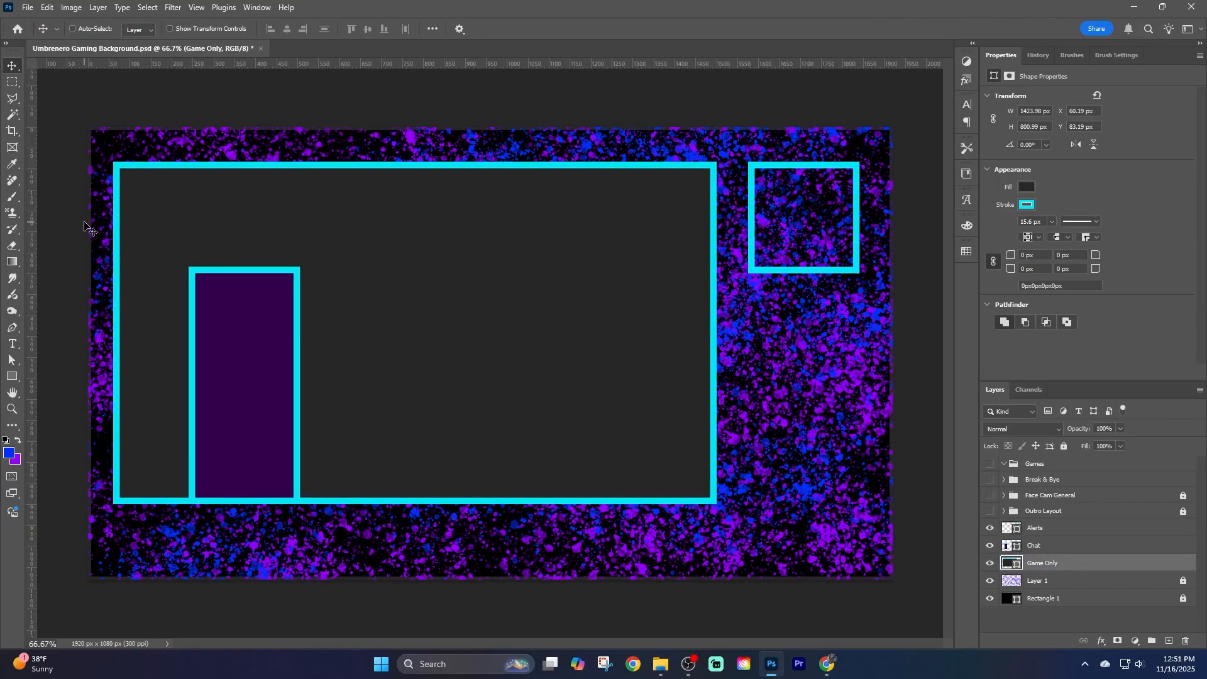
pyautogui.press('Right')
pyautogui.press('Right')
pyautogui.press('Right')
pyautogui.press('Right')
pyautogui.press('Right')
pyautogui.press('Right')
pyautogui.press('Right')
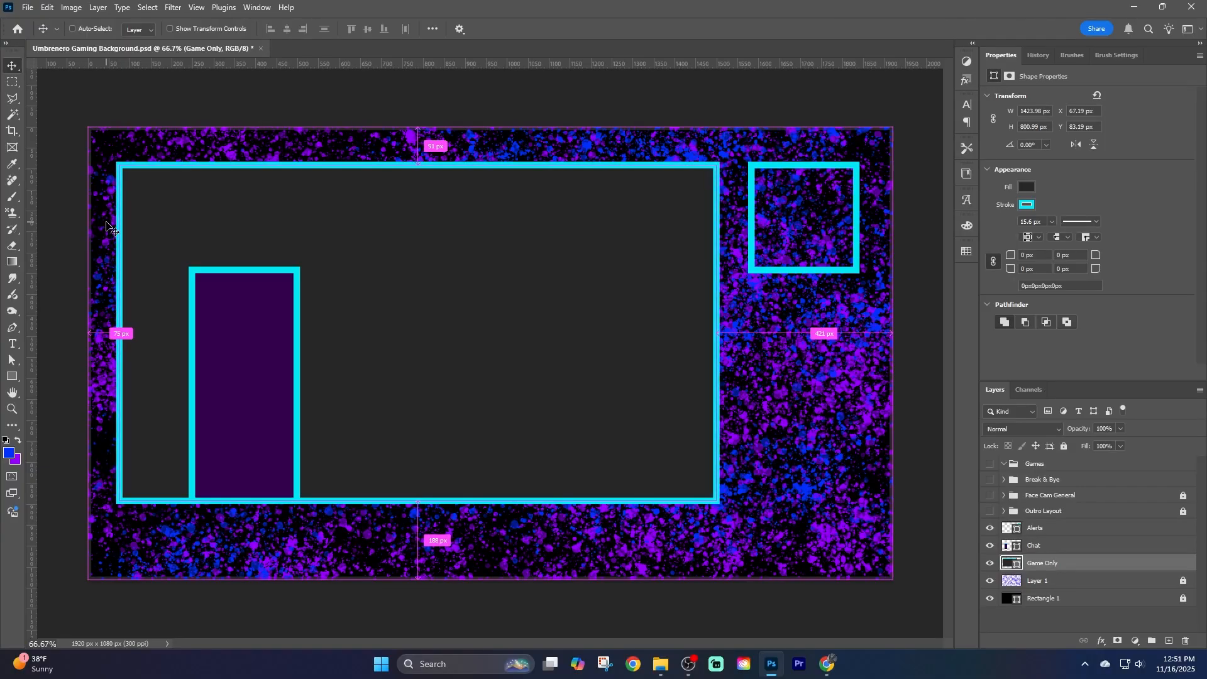
# Place the Chat box directly below the Alerts box and export the layout as a 1920 x 1080 px PNG.
pyautogui.keyDown('ctrl'); pyautogui.click(757, 205); pyautogui.keyUp('ctrl')
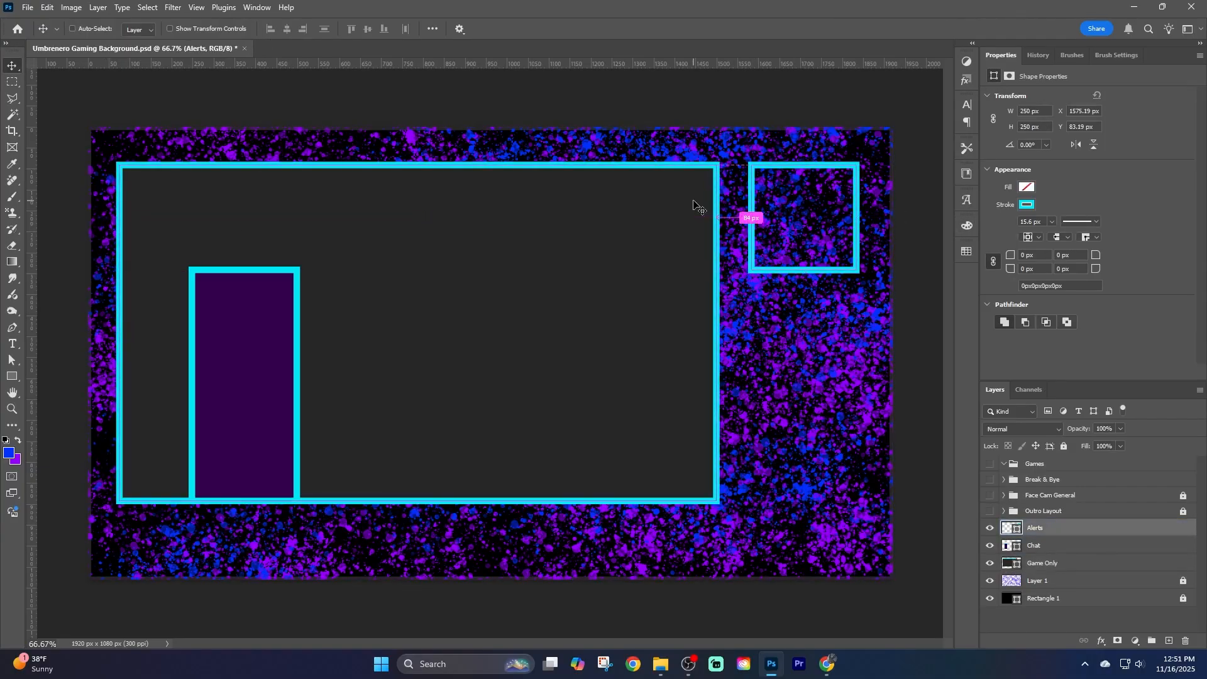
pyautogui.click(385, 251)
pyautogui.moveTo(290, 372); pyautogui.dragTo(847, 370)
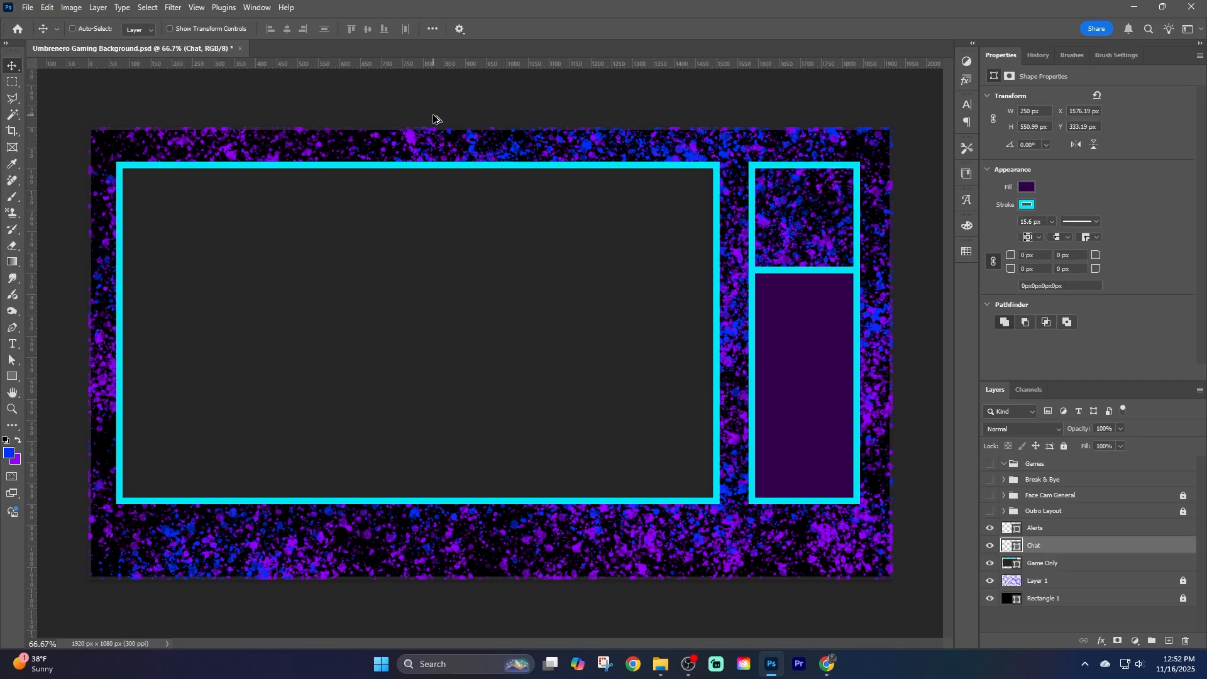
pyautogui.hotkey('ctrl', 'alt', 'shift', 'w')
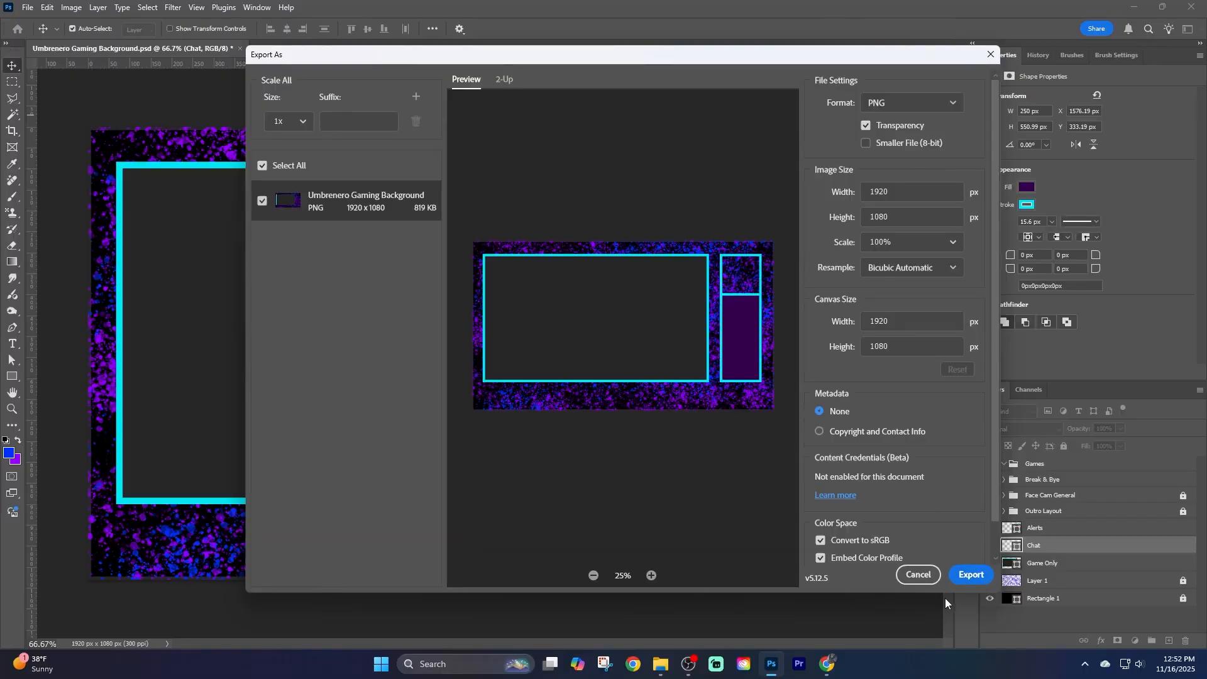
pyautogui.click(971, 574)
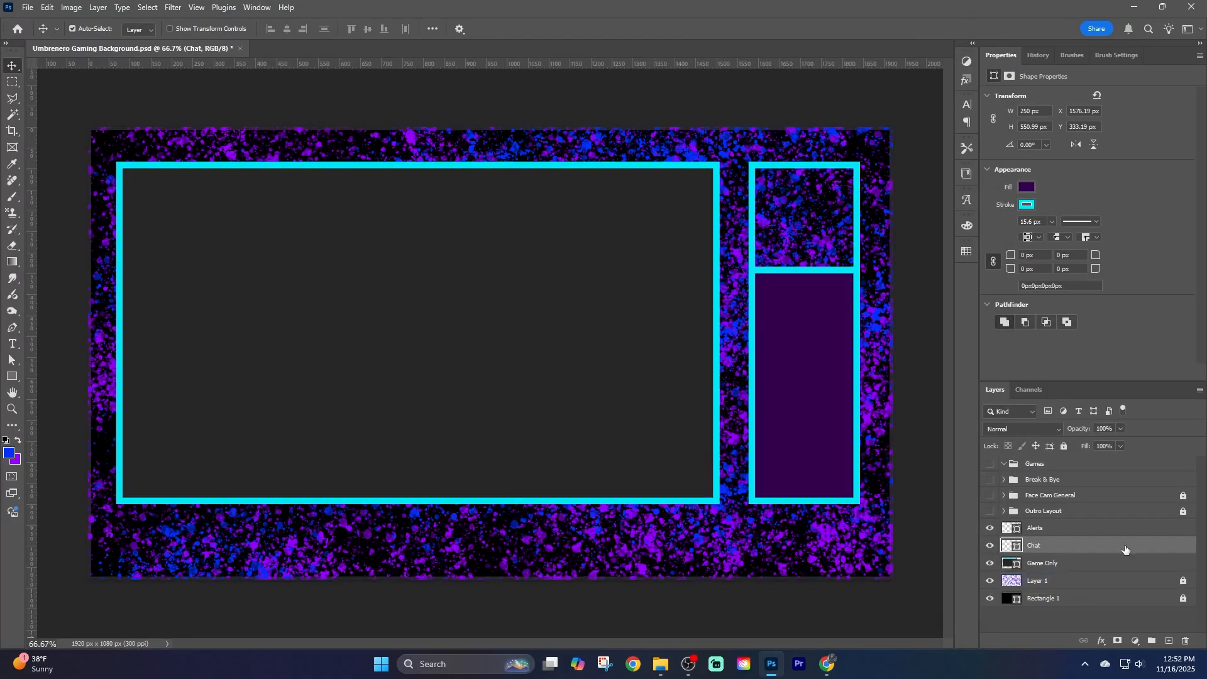
# Show the Games group and make a copy of the Alerts box.
pyautogui.click(990, 463)
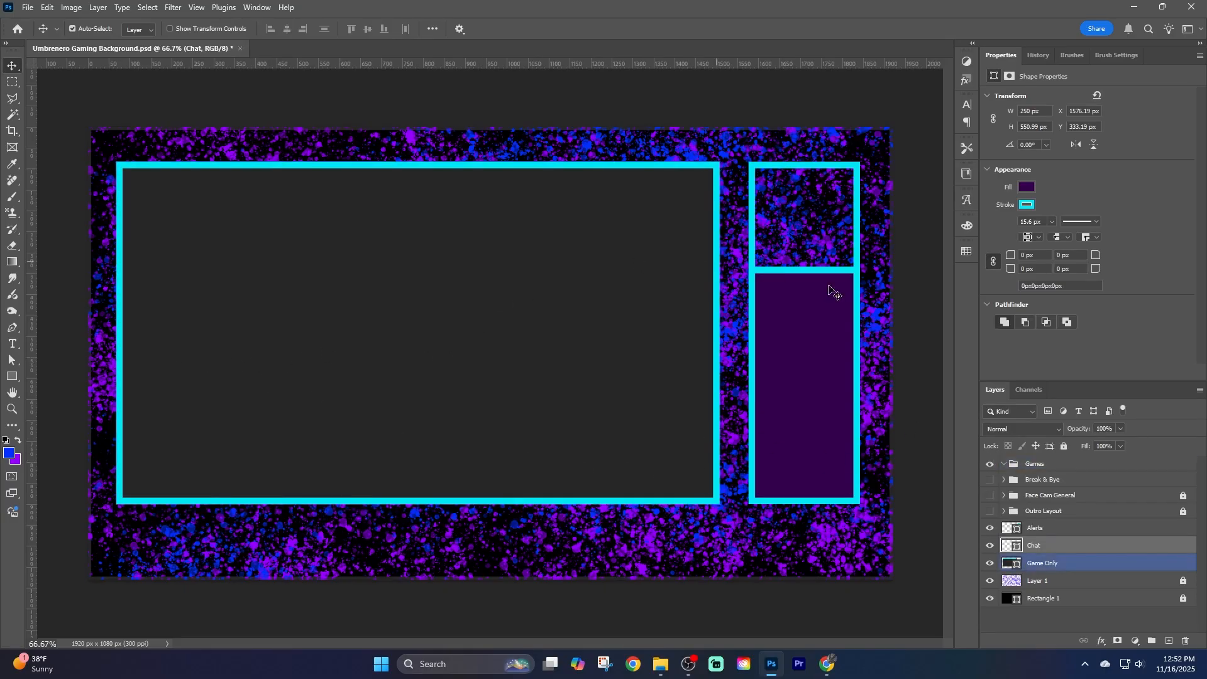
pyautogui.click(812, 163)
pyautogui.hotkey('ctrl', 'c')
pyautogui.hotkey('ctrl', 'v')
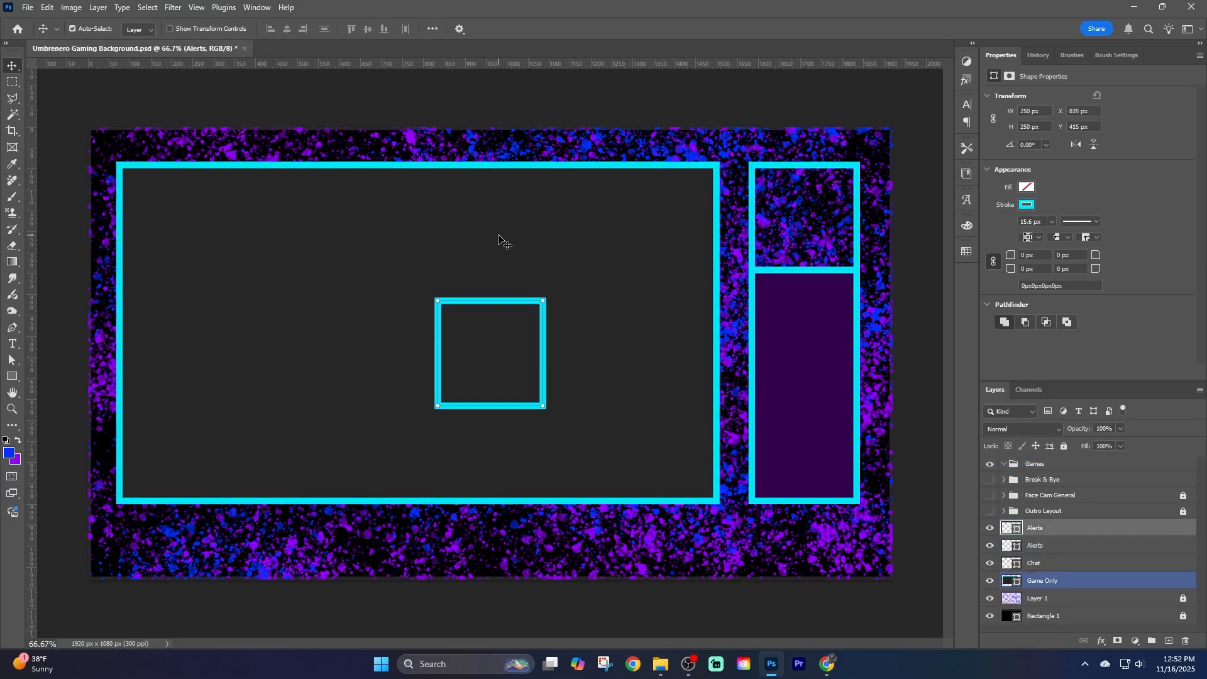
# Set the Chat box's height to 300.99 px.
pyautogui.keyDown('ctrl'); pyautogui.click(808, 308); pyautogui.keyUp('ctrl')
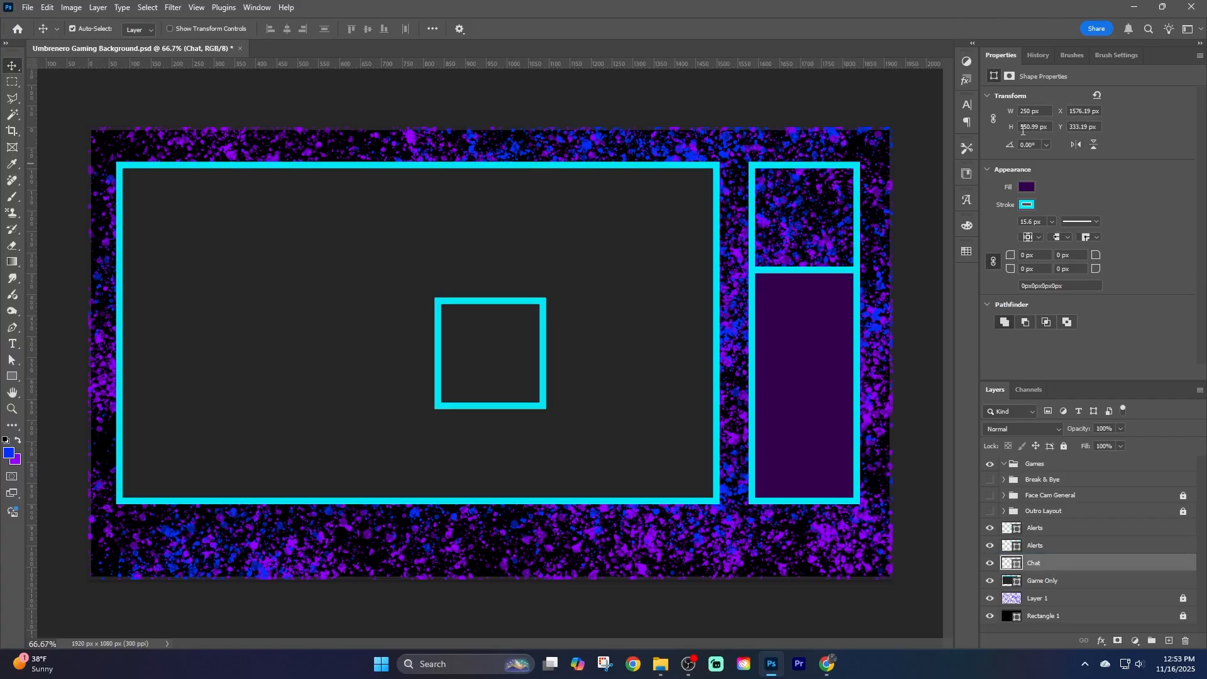
pyautogui.write('30')
pyautogui.press('Return')
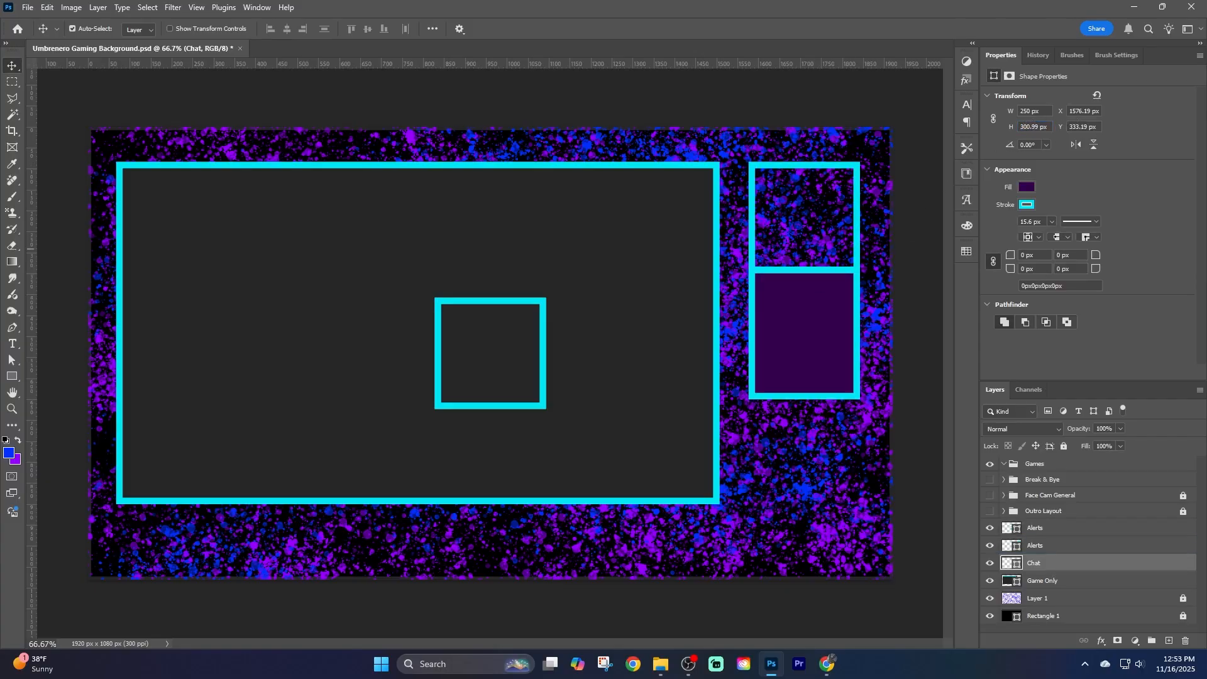
# Fit the copied Alerts box directly below the Chat box and start exporting the layout.
pyautogui.moveTo(483, 302); pyautogui.dragTo(797, 395)
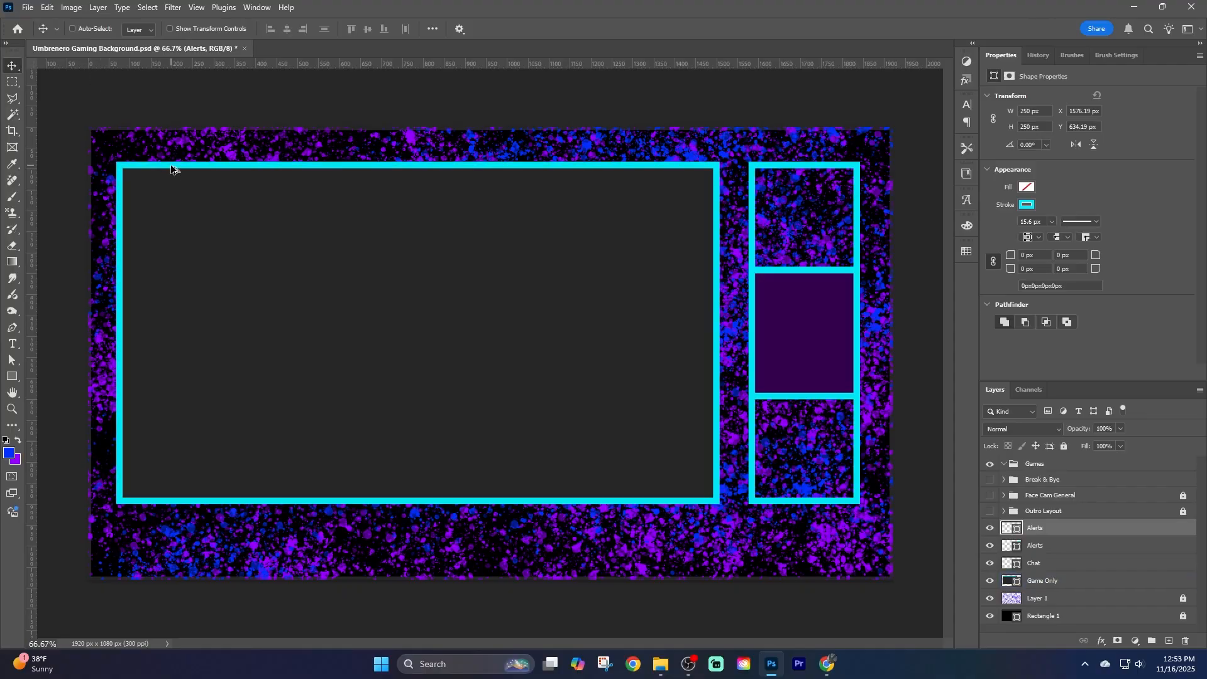
pyautogui.hotkey('ctrl', 'alt', 'shift', 'w')
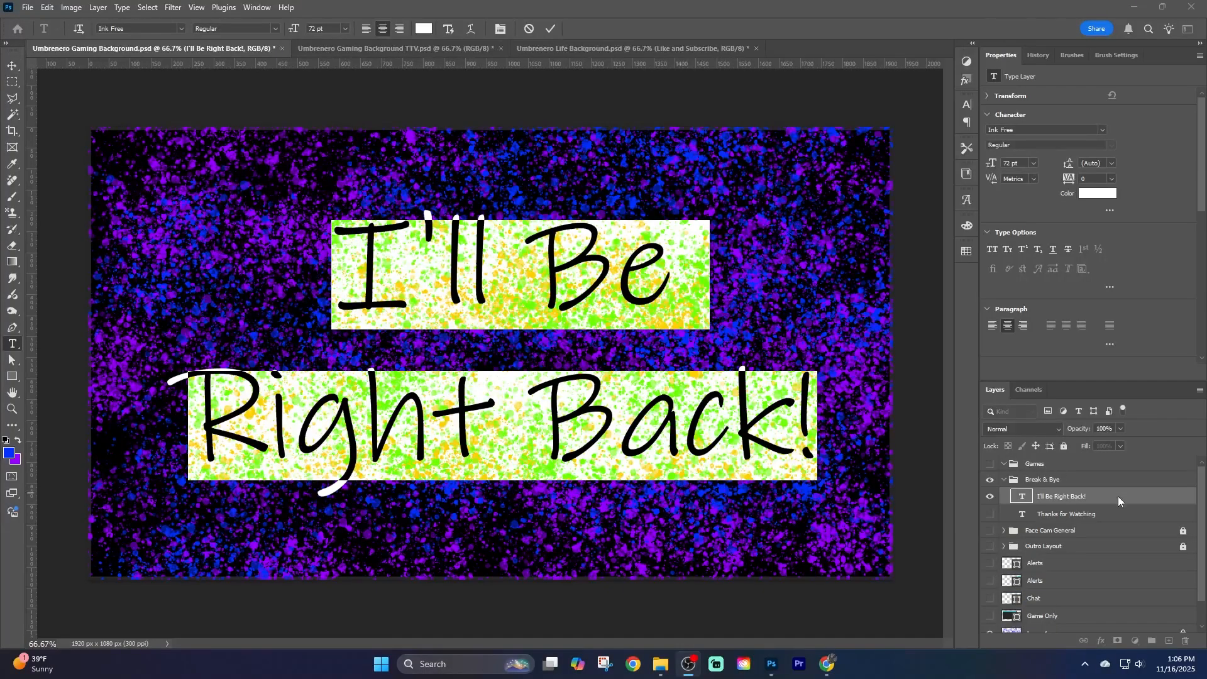
# Add an Outer Glow to the "I'll Be Right Back!" text and paste the cyan colour code as its glow colour.
pyautogui.hotkey('ctrl', 'Return')
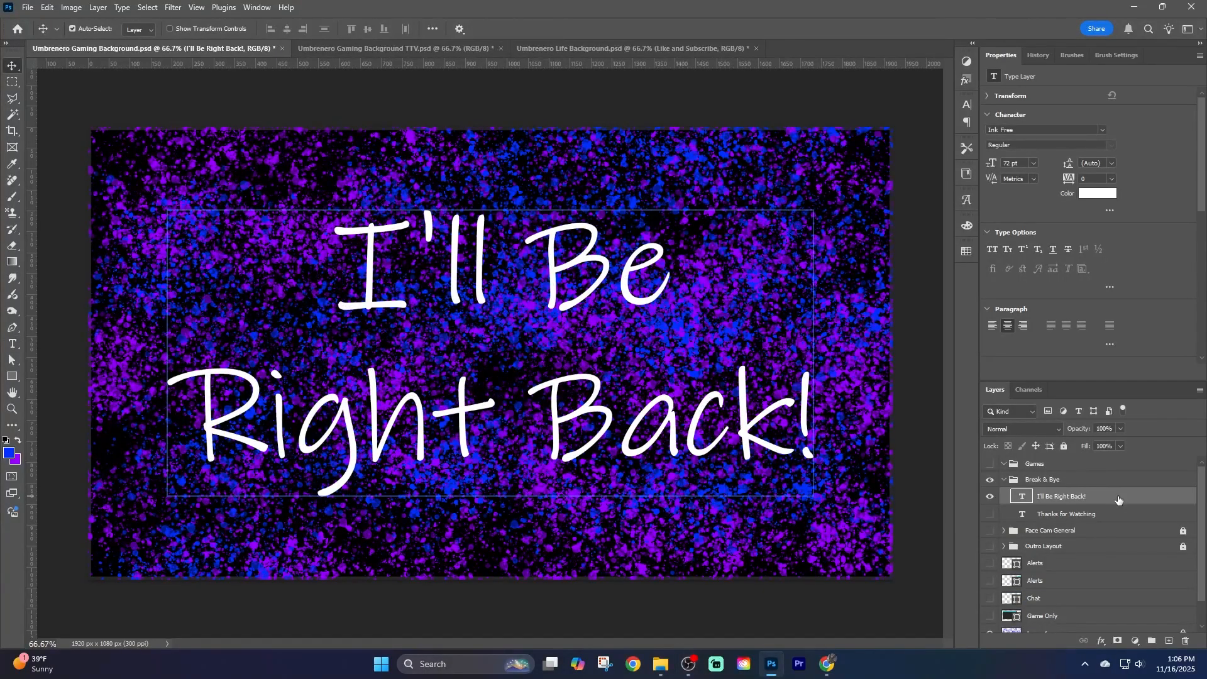
pyautogui.doubleClick(1118, 500)
pyautogui.click(300, 380)
pyautogui.click(471, 249)
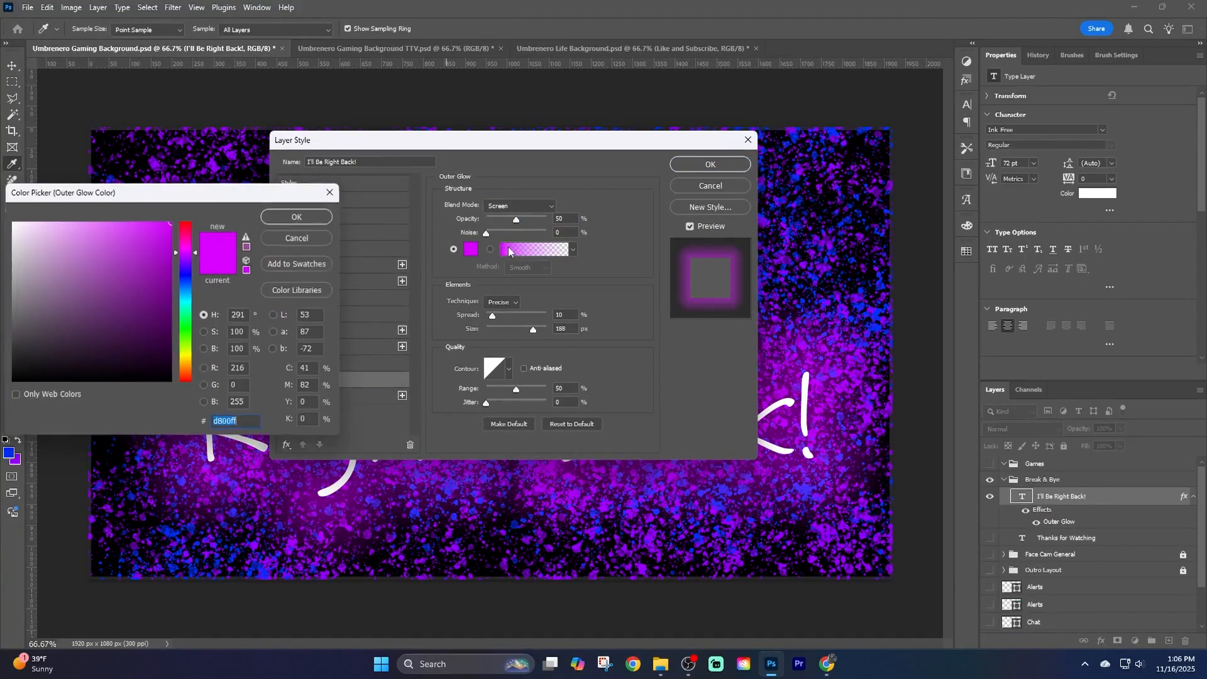
pyautogui.hotkey('ctrl', 'v')
pyautogui.click(317, 217)
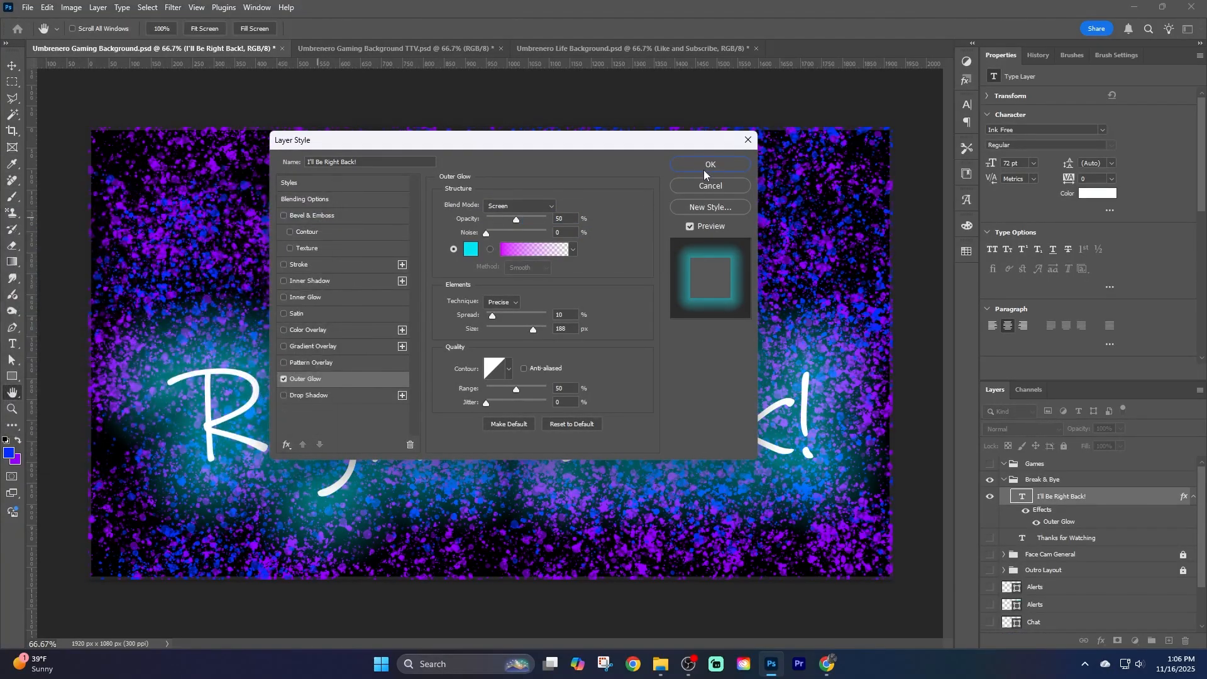
pyautogui.click(705, 167)
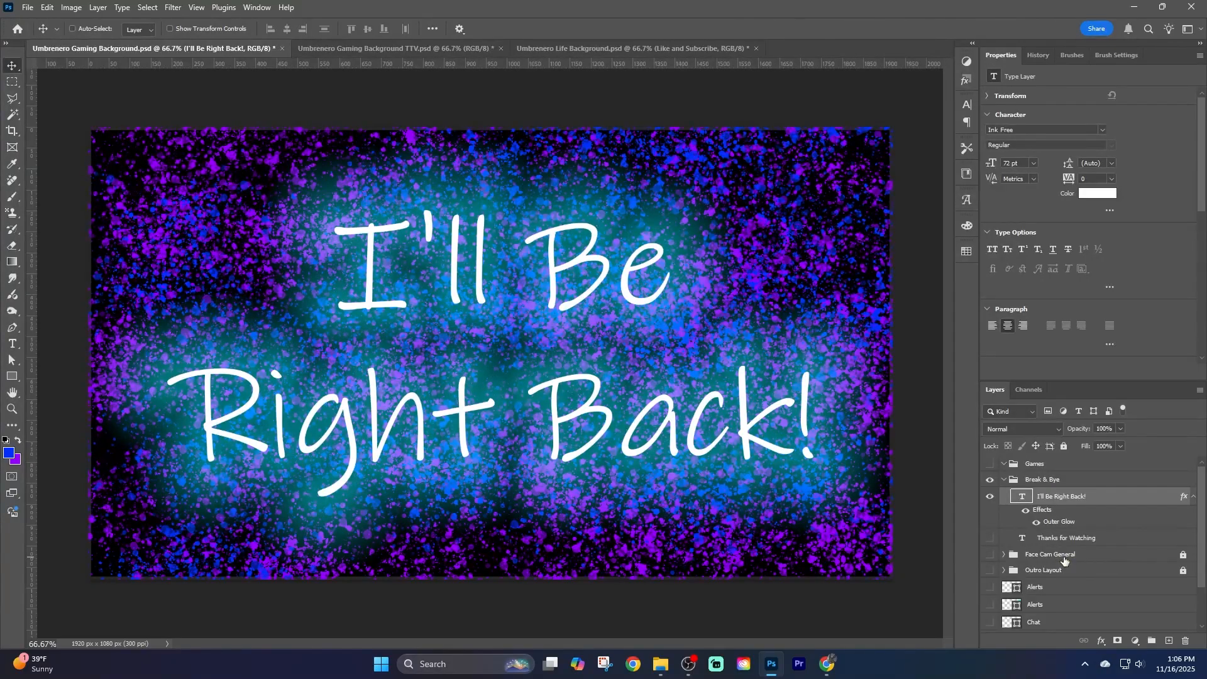
# Export the "I'll Be Right Back!" screen as a PNG and switch visibility to the "Thanks for Watching" text layer.
pyautogui.hotkey('ctrl', 'shift', 'alt', 'w')
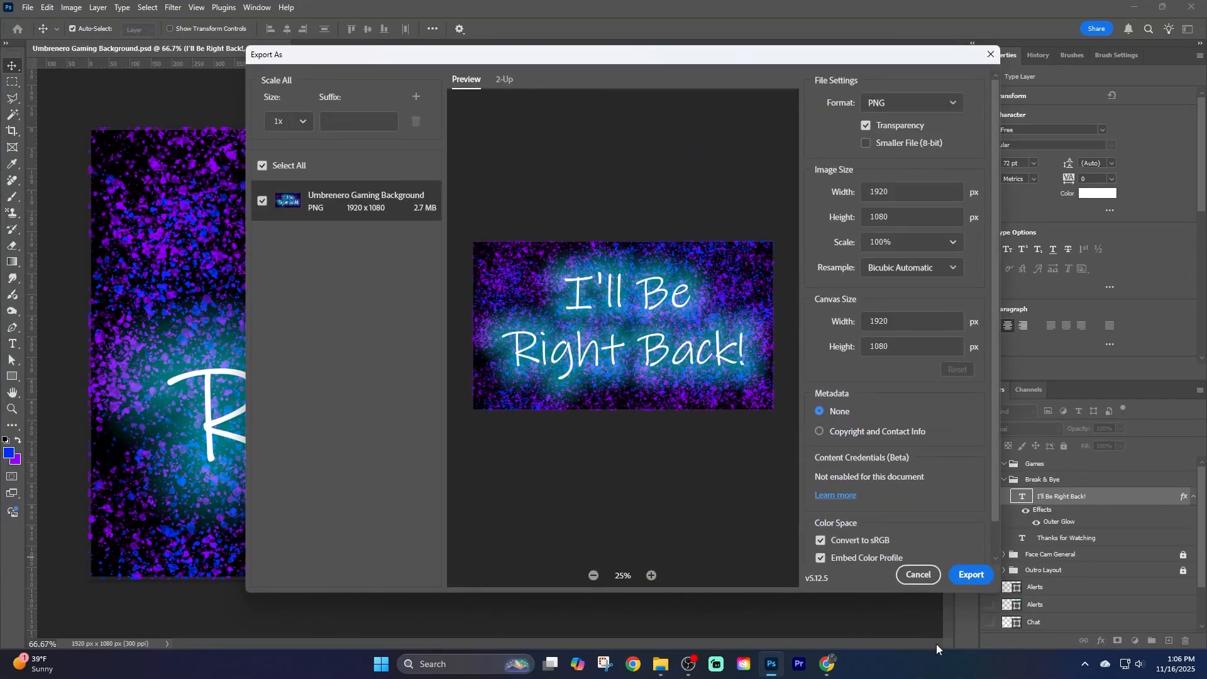
pyautogui.click(987, 573)
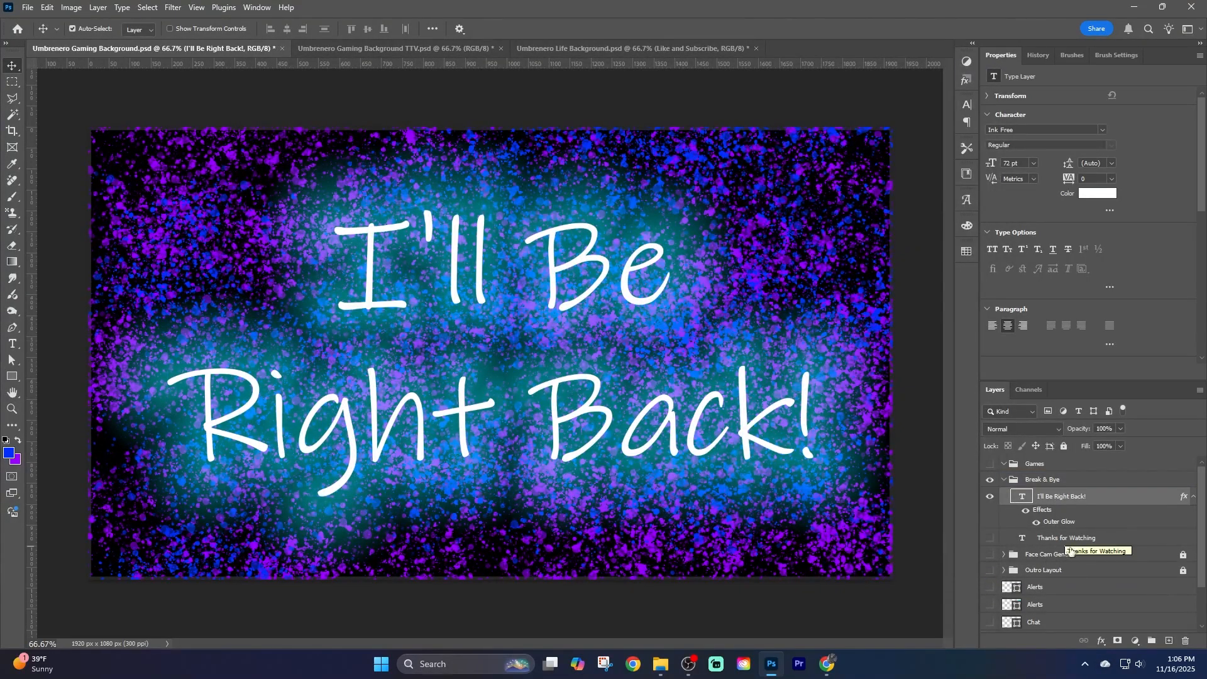
pyautogui.click(990, 538)
pyautogui.click(990, 496)
# Add the cyan Outer Glow to the "Thanks for Watching" text layer.
pyautogui.doubleClick(1088, 539)
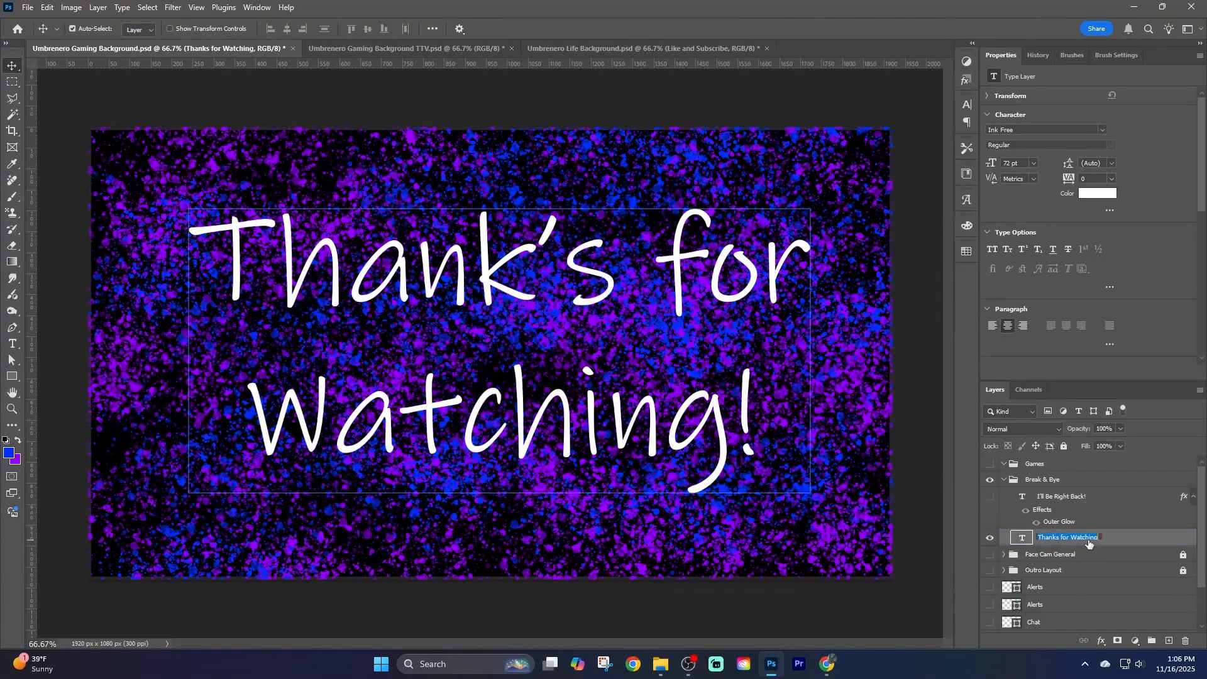
pyautogui.doubleClick(1127, 541)
pyautogui.click(325, 381)
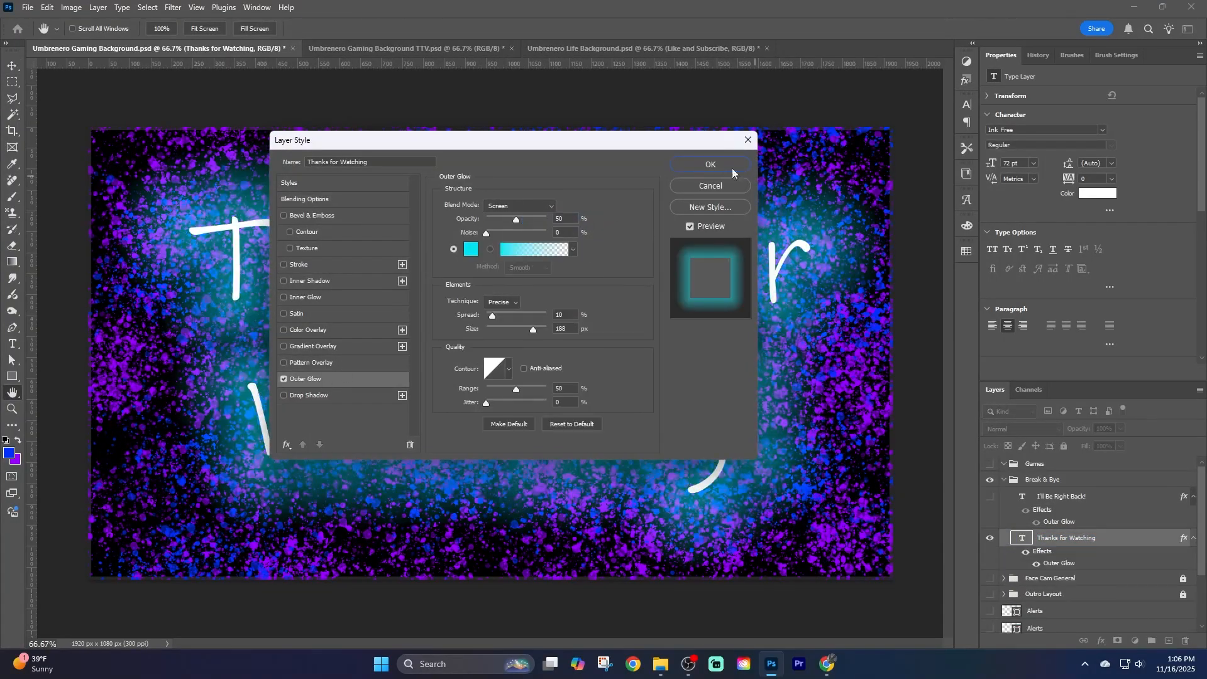
pyautogui.click(713, 164)
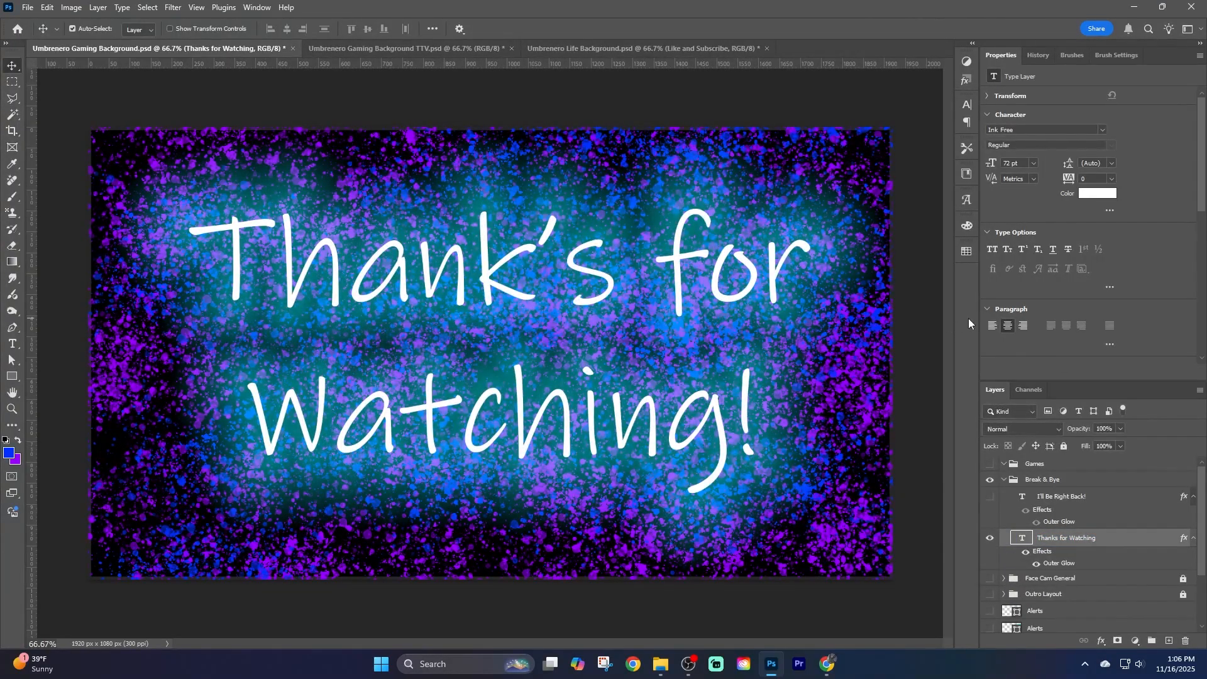
# Correct "Thank's" to "Thanks" in the goodbye text and export the 1920 x 1080 screen as a PNG.
pyautogui.press('t')
pyautogui.click(548, 237)
pyautogui.press('BackSpace')
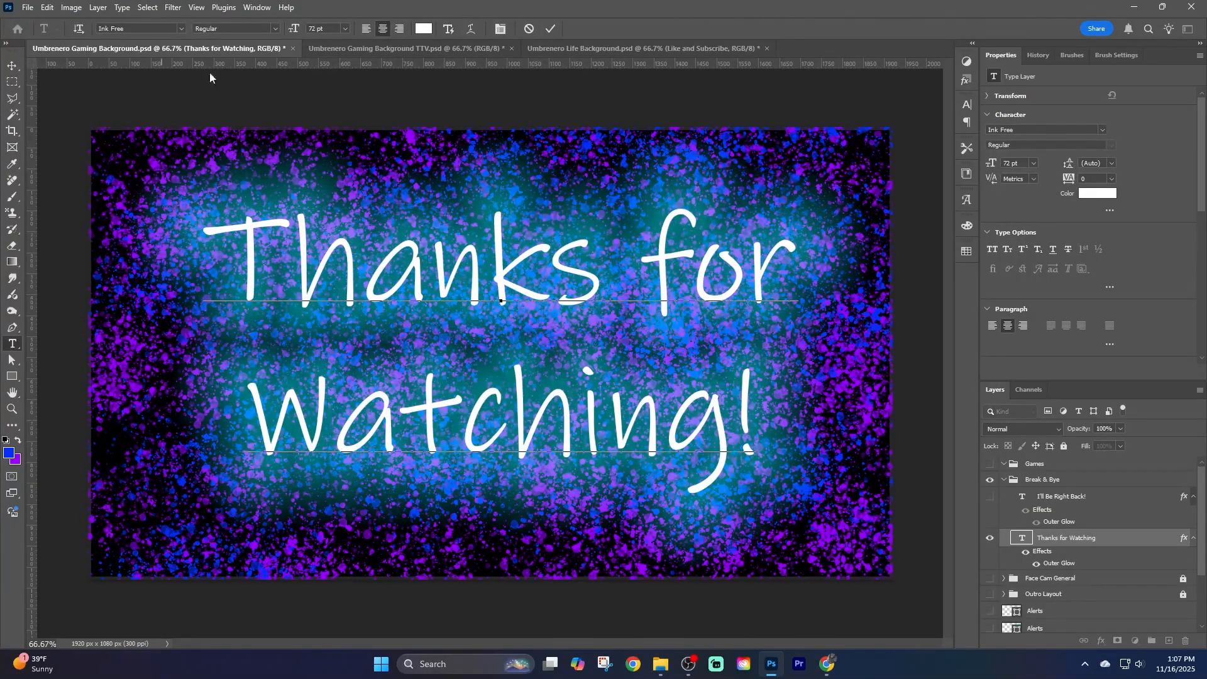
pyautogui.hotkey('ctrl', 'Return')
pyautogui.press('v')
pyautogui.hotkey('ctrl', 'alt', 'shift', 'w')
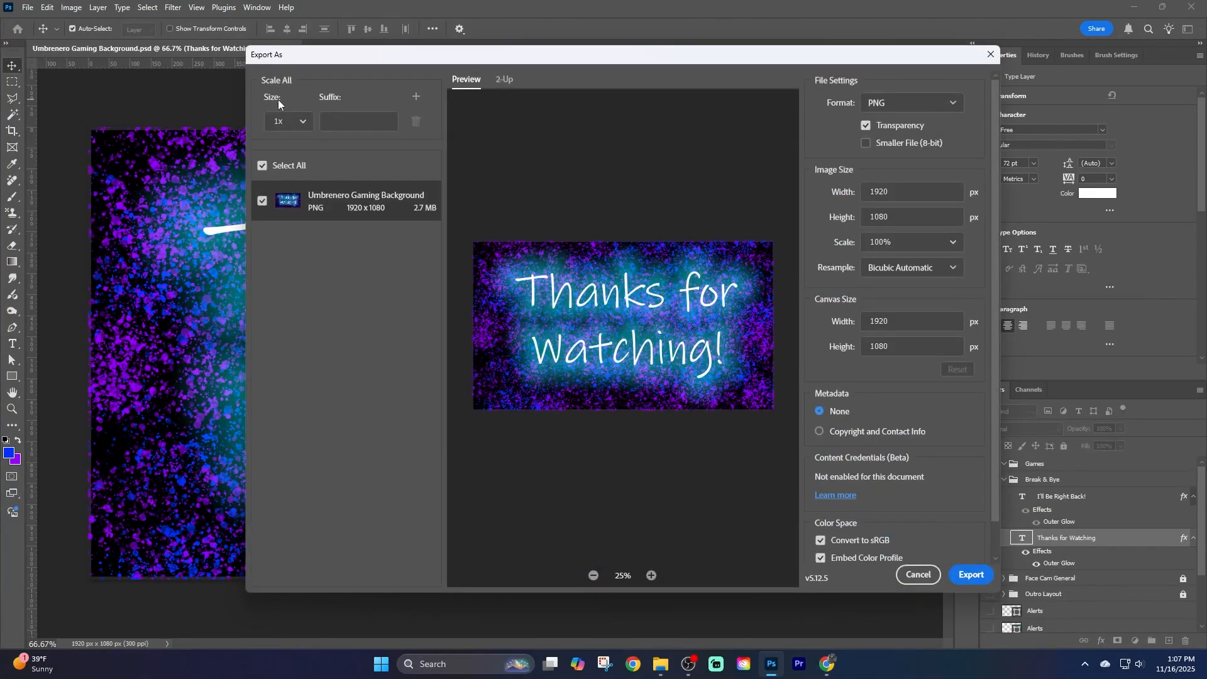
pyautogui.click(971, 575)
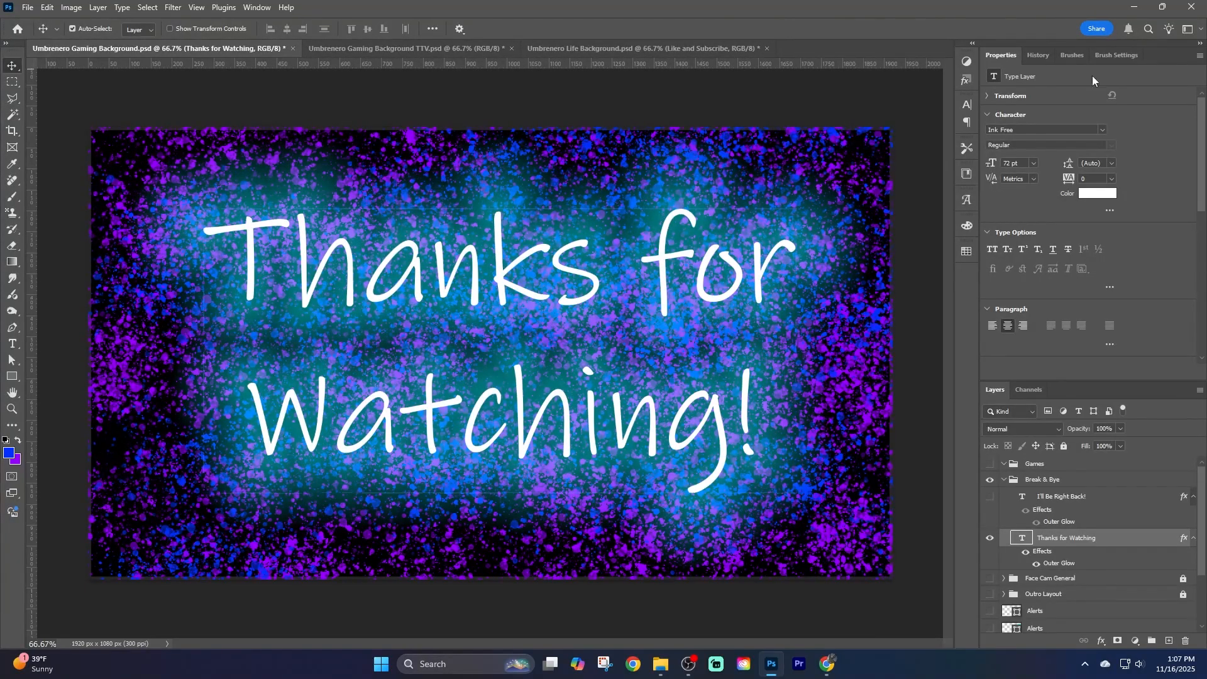
# Move the Outro Layout group to the top of the Gaming Background's layer stack and collapse the Break & Bye group.
pyautogui.click(575, 49)
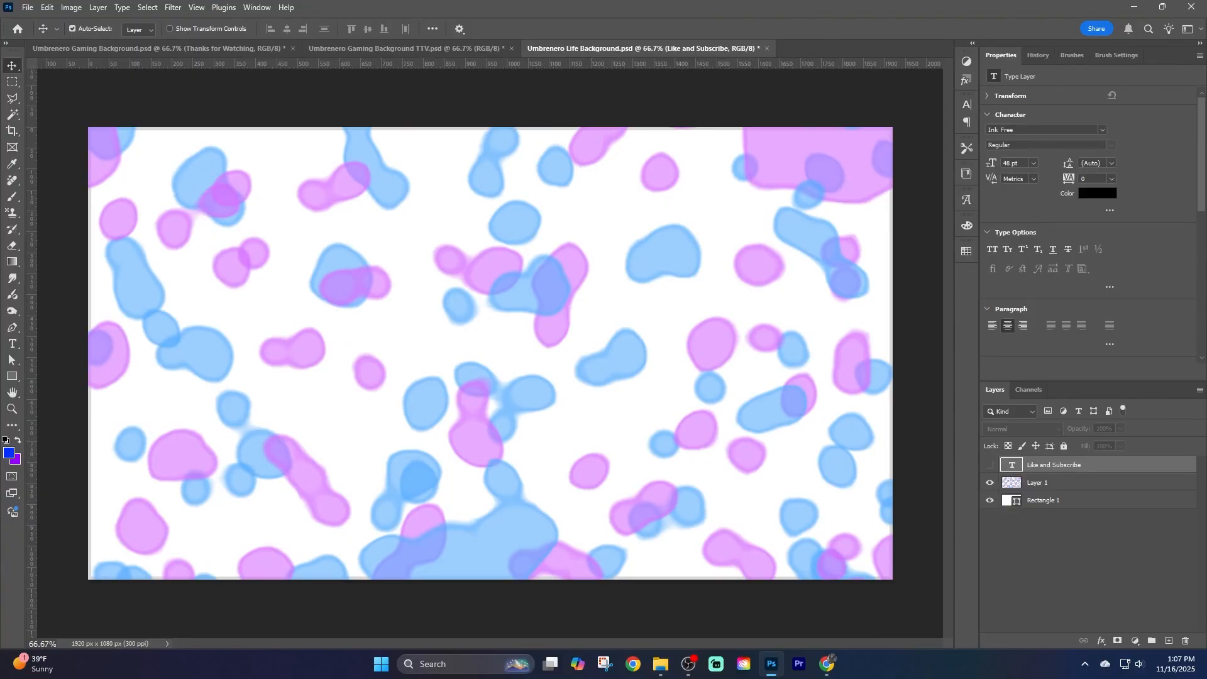
pyautogui.click(135, 49)
pyautogui.scroll(-2, 1038, 553)
pyautogui.scroll(2, 1036, 547)
pyautogui.moveTo(1060, 602); pyautogui.dragTo(1044, 459)
pyautogui.click(1004, 496)
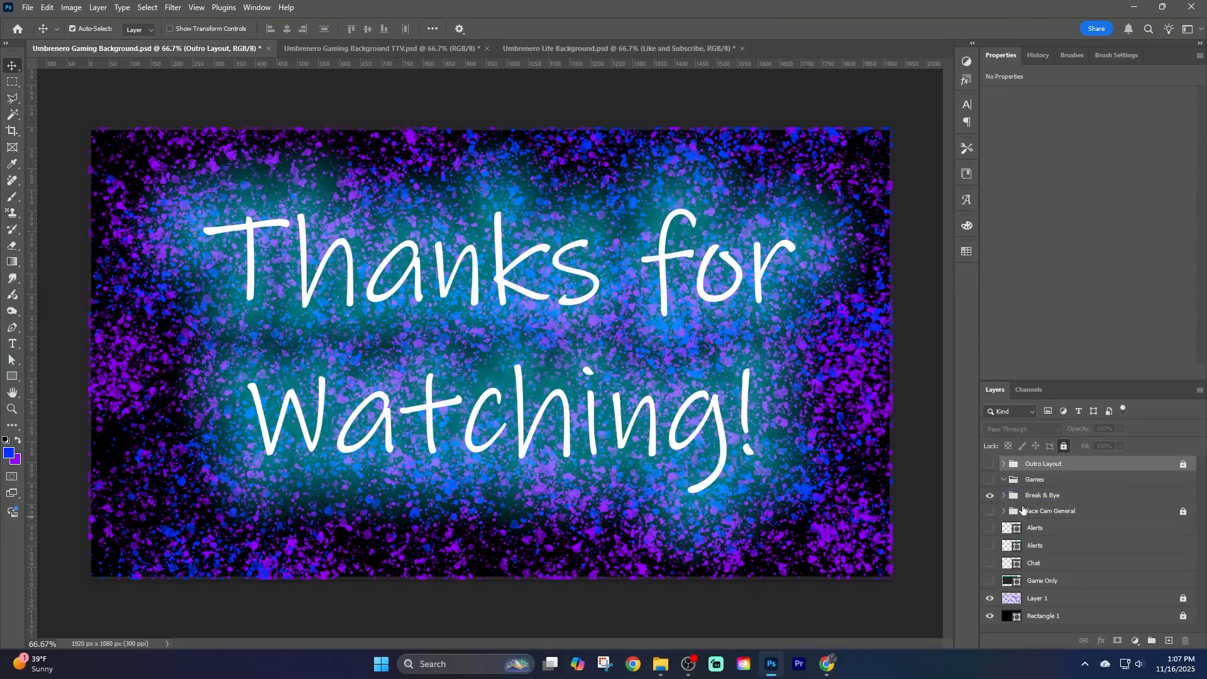
# Copy the layers from Break & Bye through Game Only and paste them into the Umbrenero Life Background document.
pyautogui.click(1044, 495)
pyautogui.keyDown('shift'); pyautogui.click(1056, 581); pyautogui.keyUp('shift')
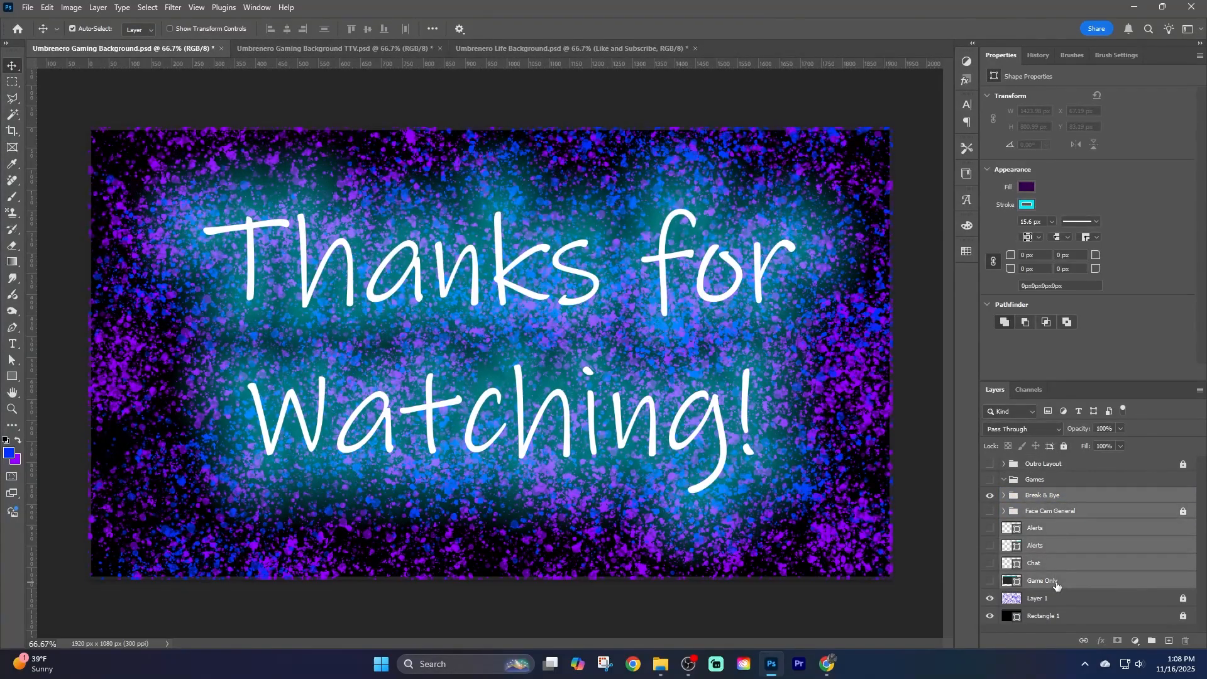
pyautogui.hotkey('ctrl', 'Tab')
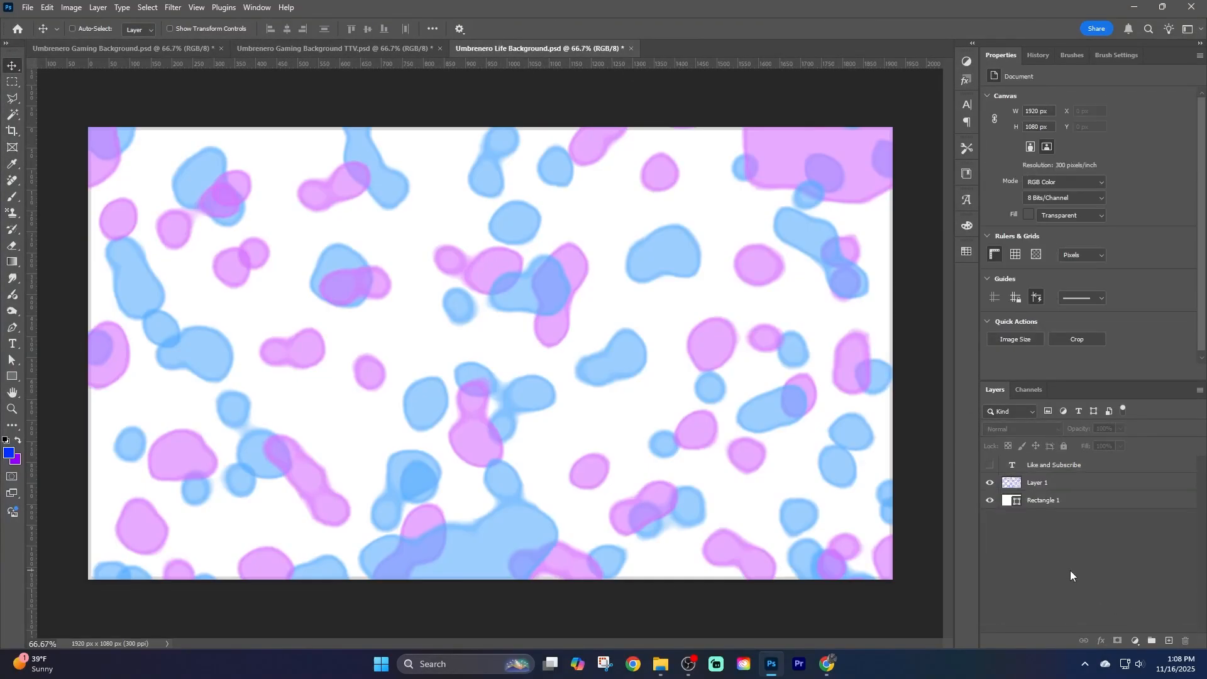
pyautogui.hotkey('ctrl', 'v')
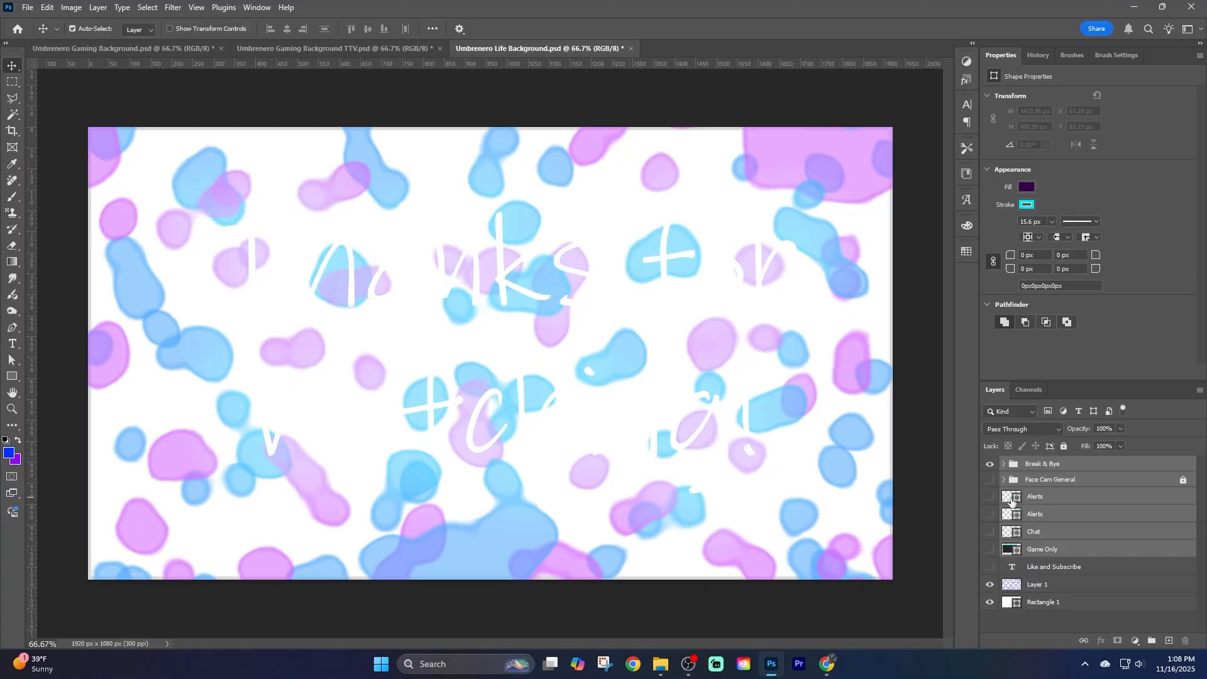
# Set the pasted "Thanks for Watching" text's colour to black, 000000.
pyautogui.click(1004, 464)
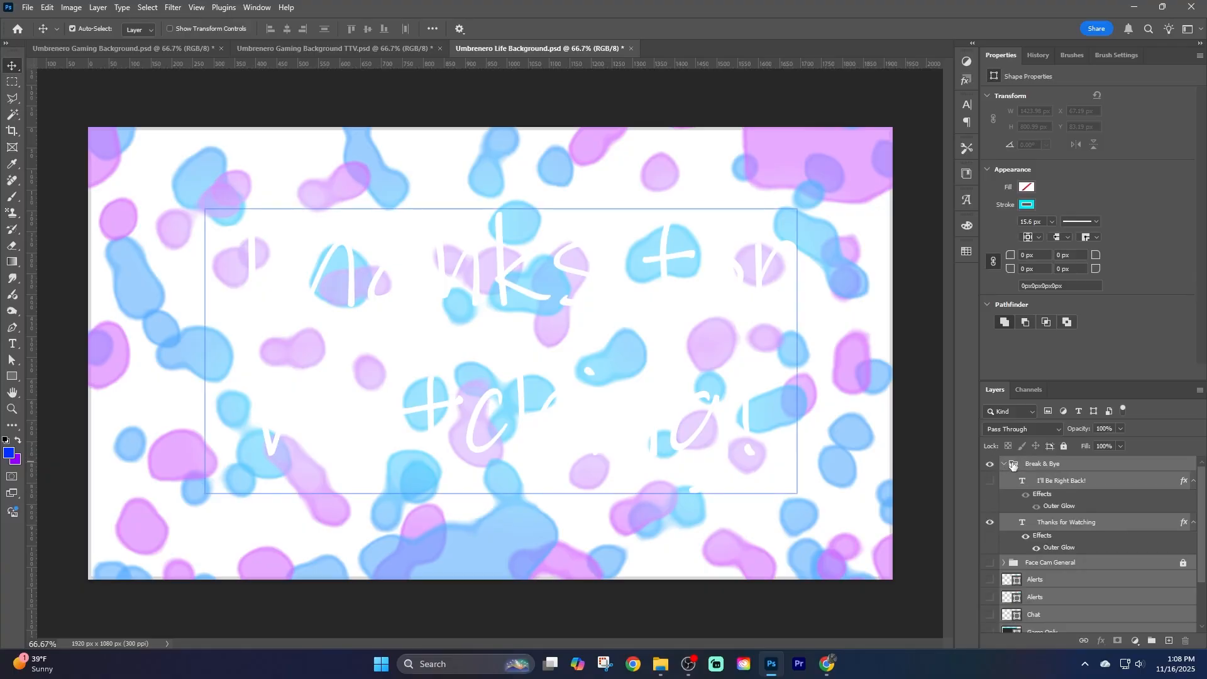
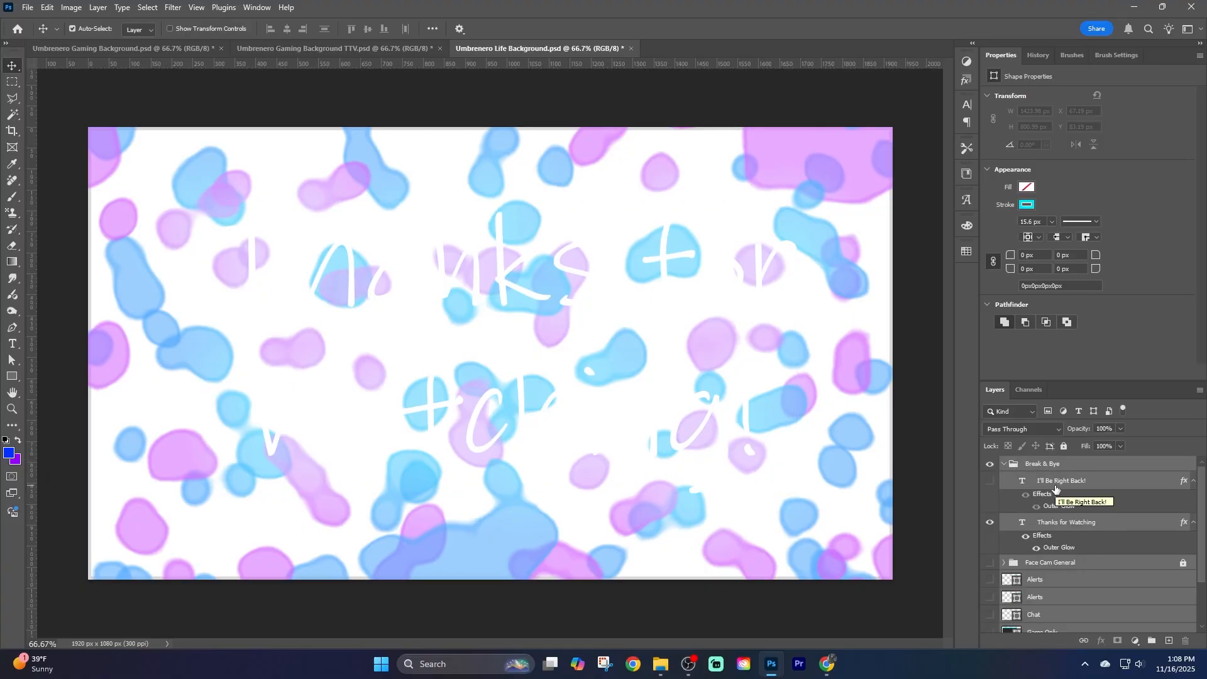
pyautogui.click(1048, 527)
pyautogui.click(1096, 193)
pyautogui.click(170, 381)
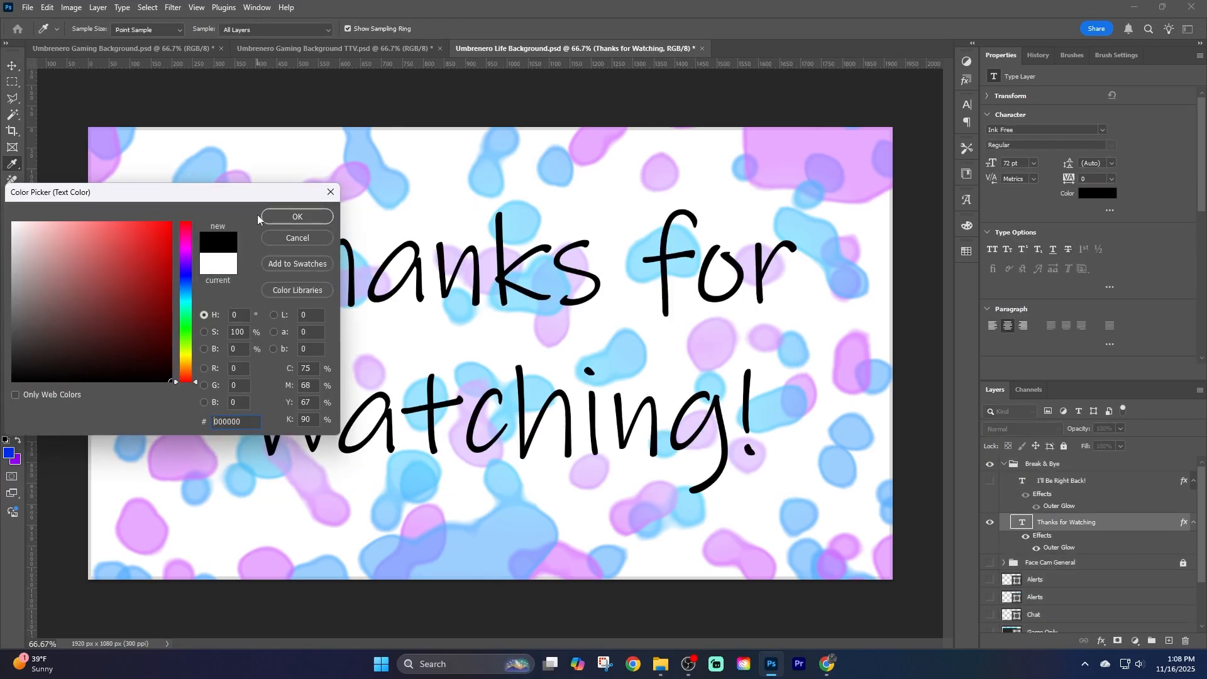
pyautogui.click(296, 216)
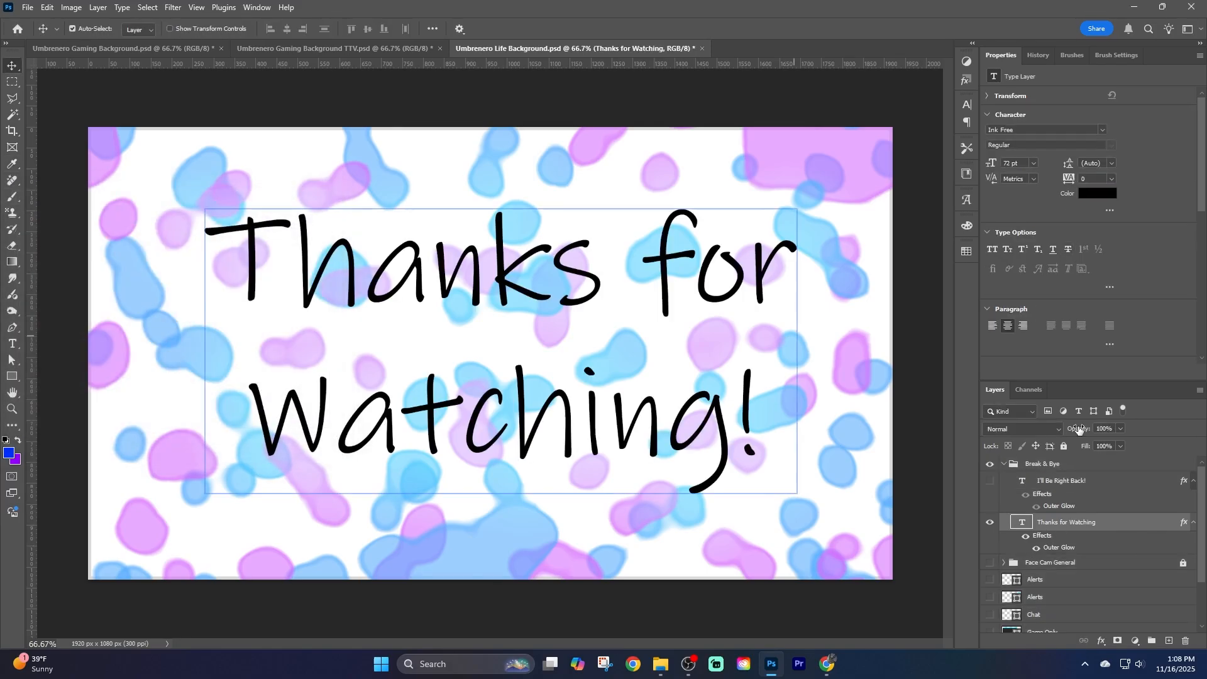
# Try a dark indigo Outer Glow with an adjusted opacity on the "Thanks for Watching" text.
pyautogui.doubleClick(1059, 548)
pyautogui.click(470, 249)
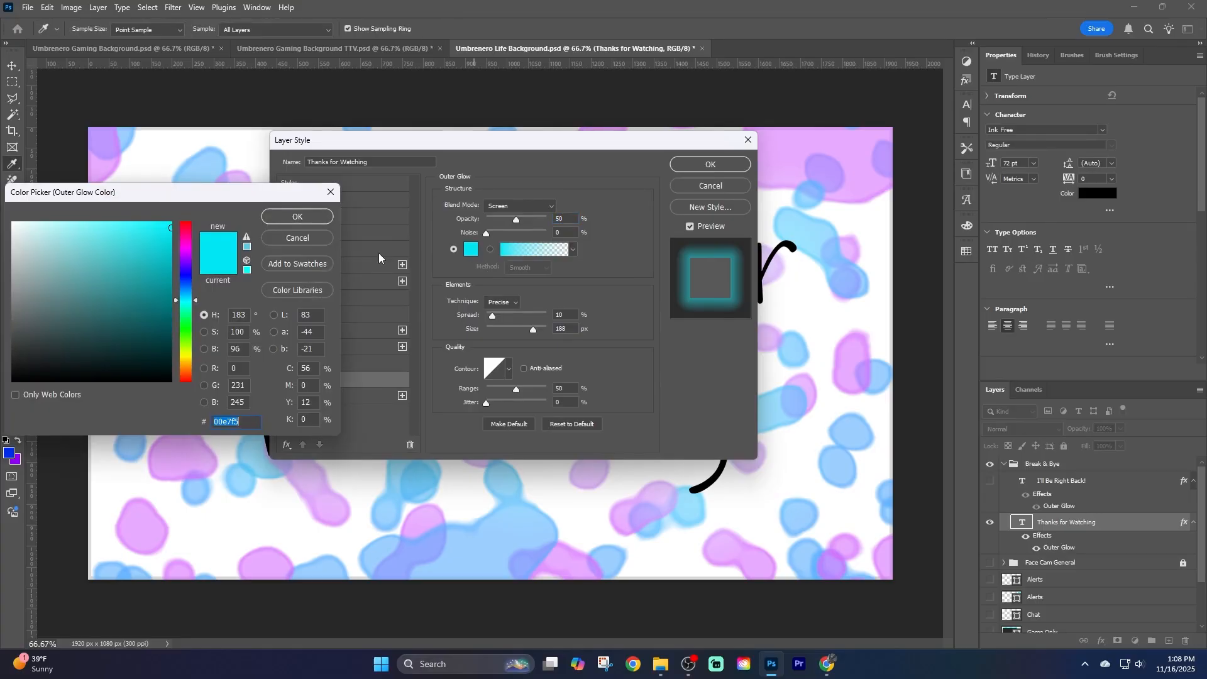
pyautogui.moveTo(181, 272); pyautogui.dragTo(171, 294)
pyautogui.click(297, 217)
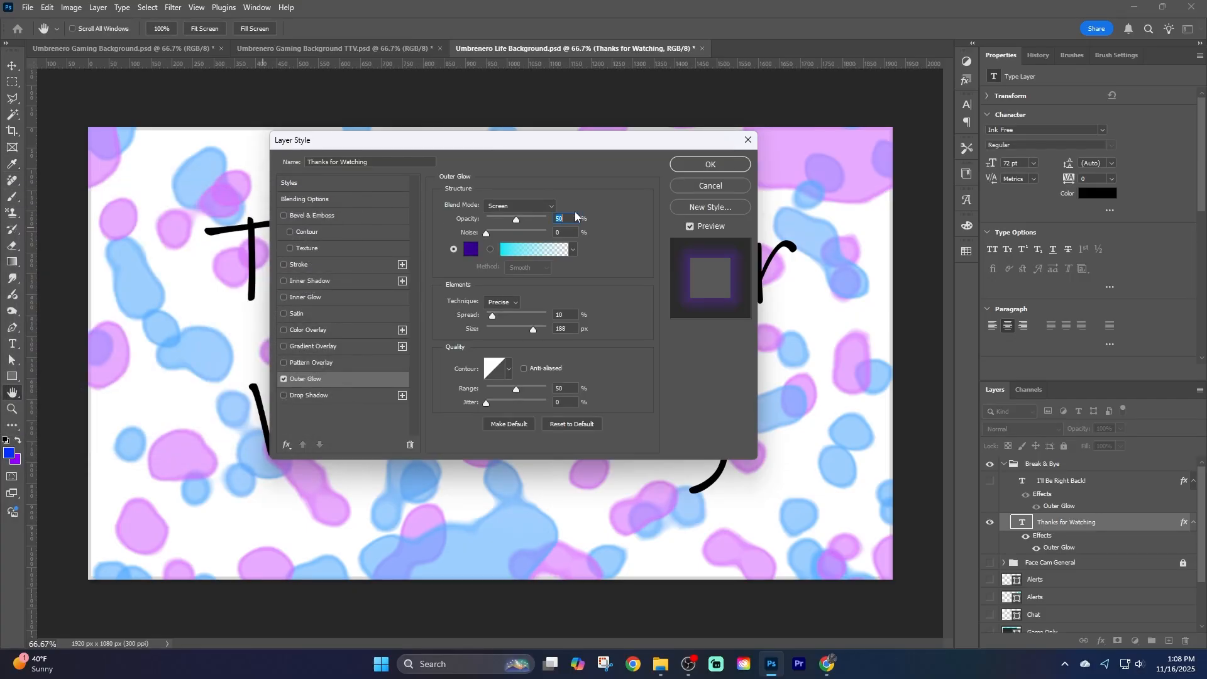
pyautogui.moveTo(498, 146); pyautogui.dragTo(654, 146)
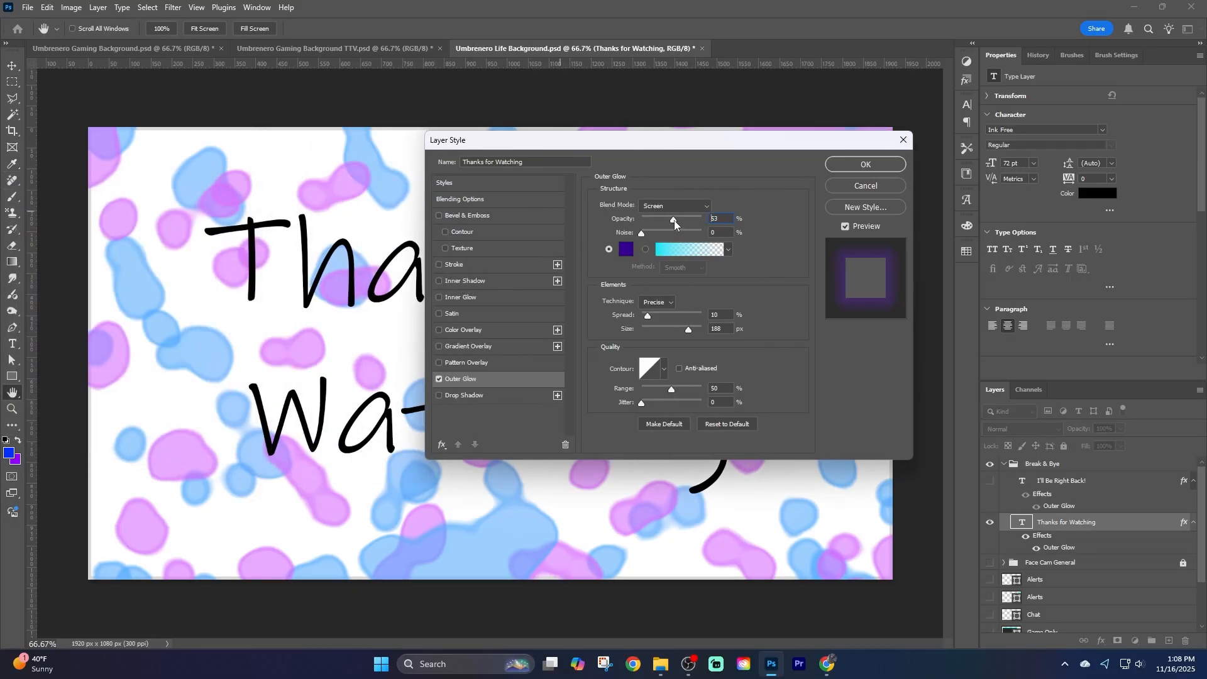
pyautogui.moveTo(654, 220); pyautogui.dragTo(665, 220)
# Replace the text's Outer Glow with a Drop Shadow and set the shadow colour to purple 9600ff.
pyautogui.click(439, 379)
pyautogui.click(440, 396)
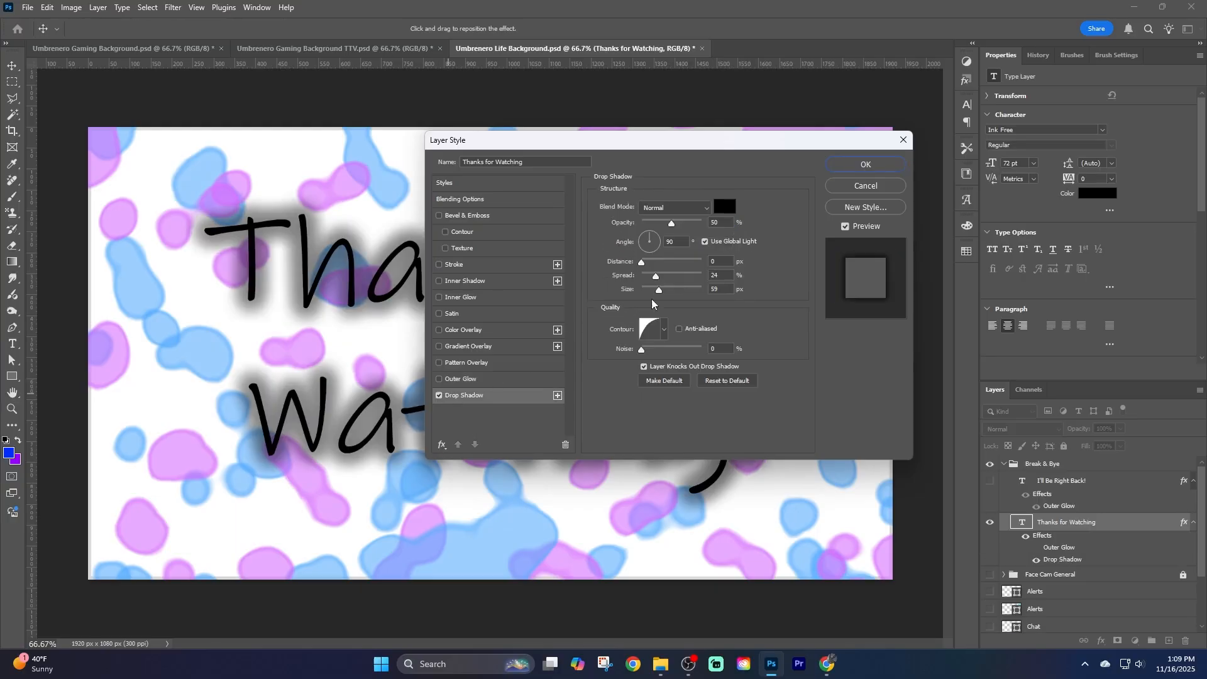
pyautogui.click(724, 208)
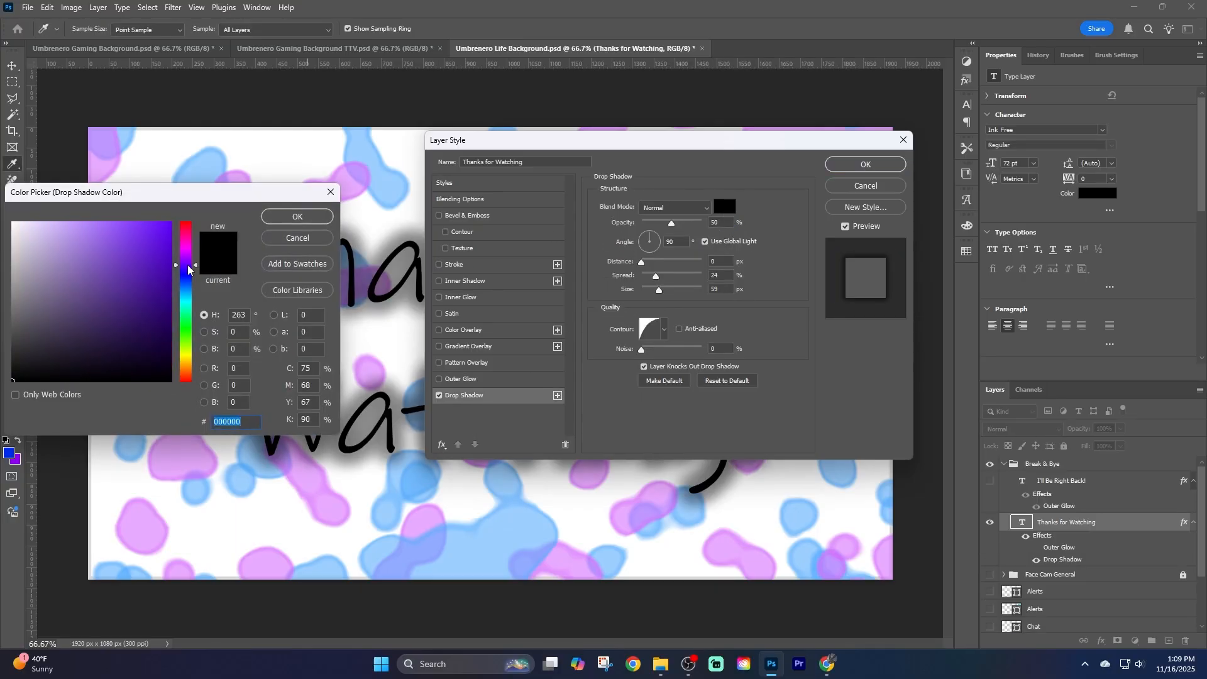
pyautogui.click(169, 223)
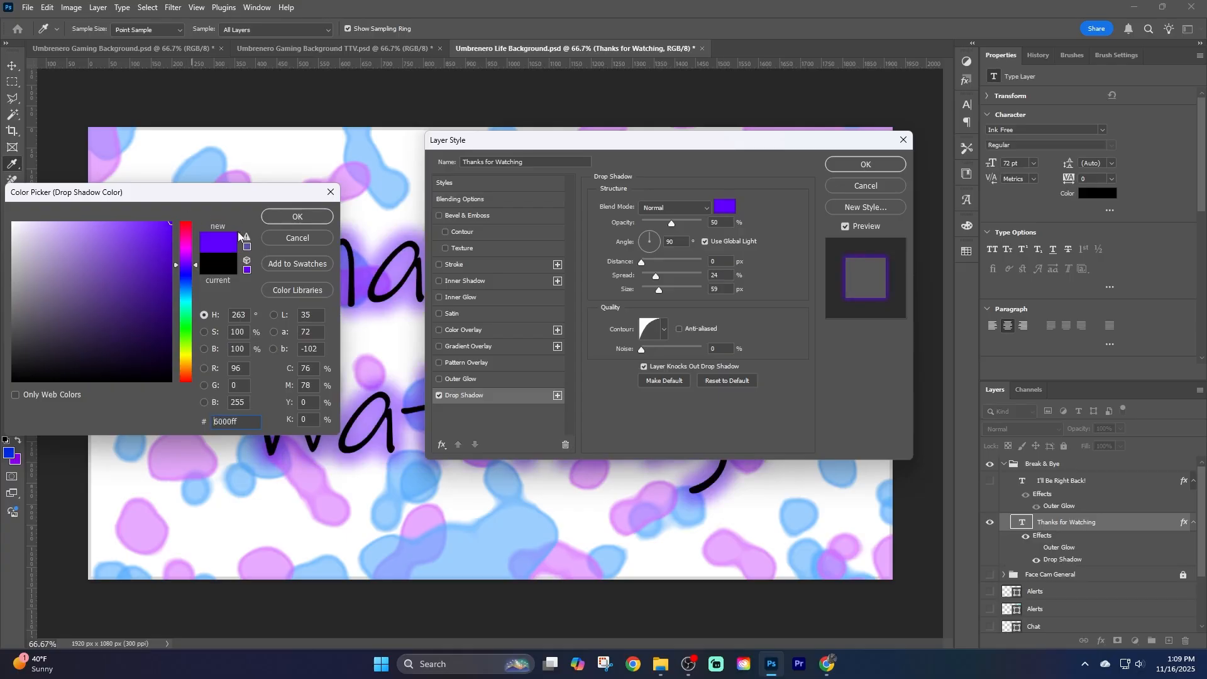
pyautogui.click(184, 273)
pyautogui.moveTo(144, 273); pyautogui.dragTo(186, 260)
pyautogui.click(170, 223)
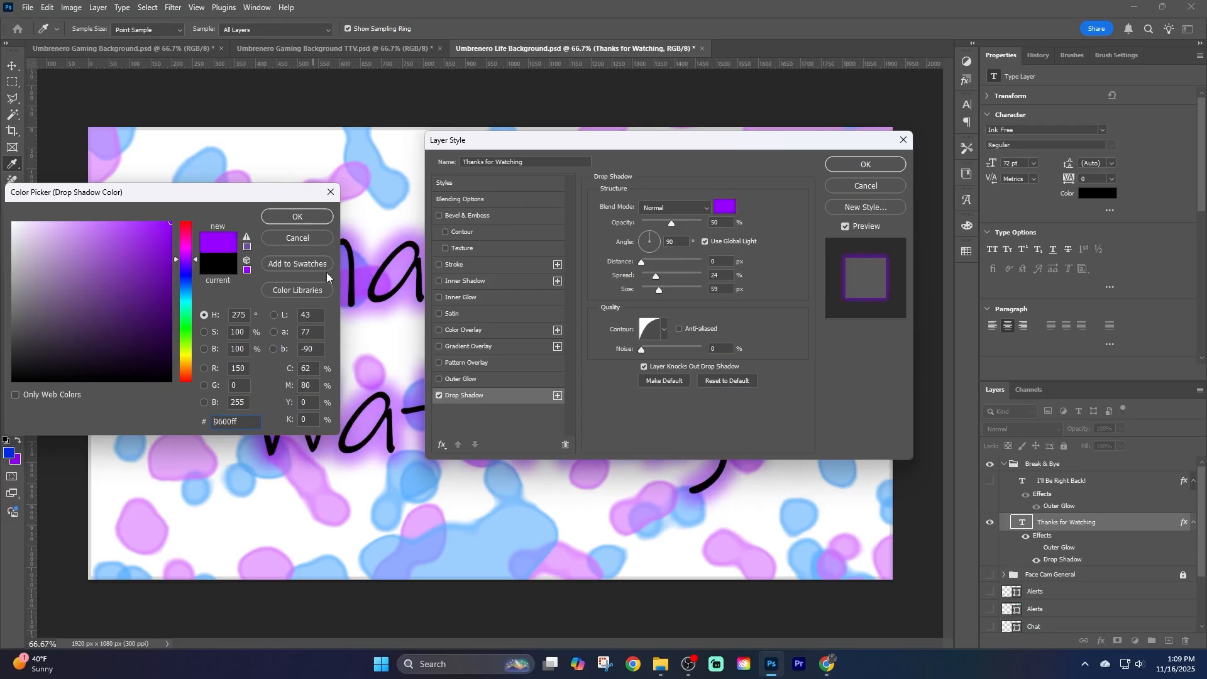
# Change the Drop Shadow colour to FOCOLTONE 3475 from the FOCOLTONE colour library.
pyautogui.click(298, 290)
pyautogui.click(88, 215)
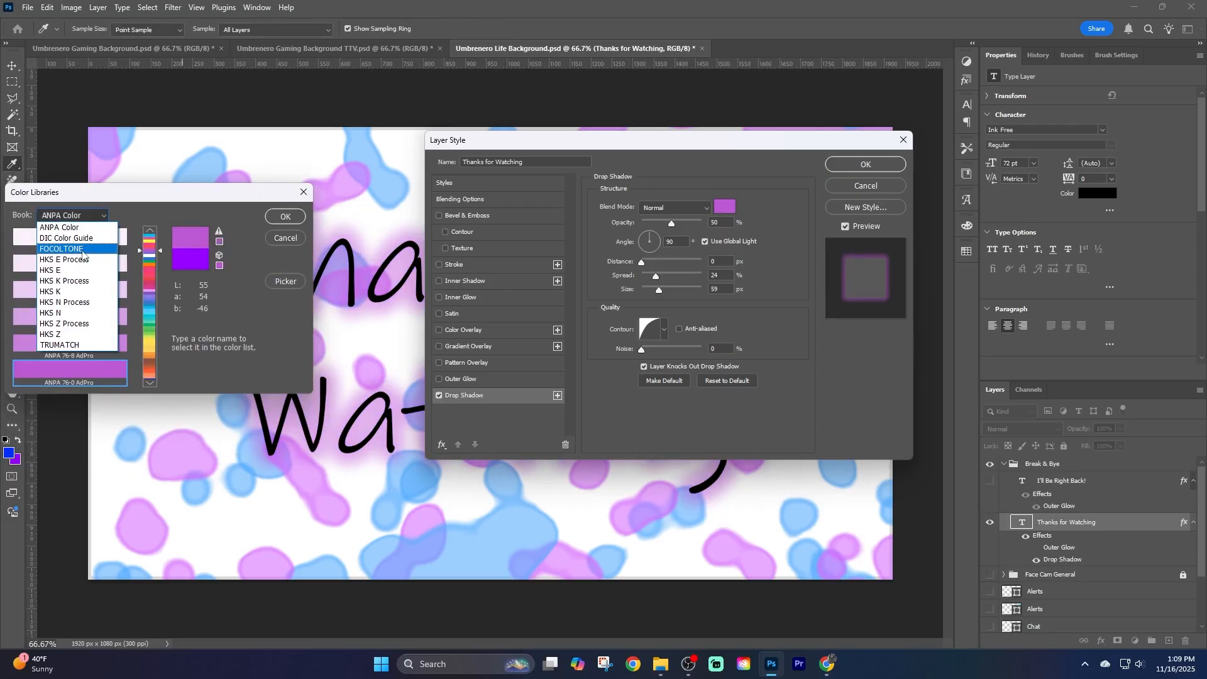
pyautogui.click(85, 249)
pyautogui.click(104, 356)
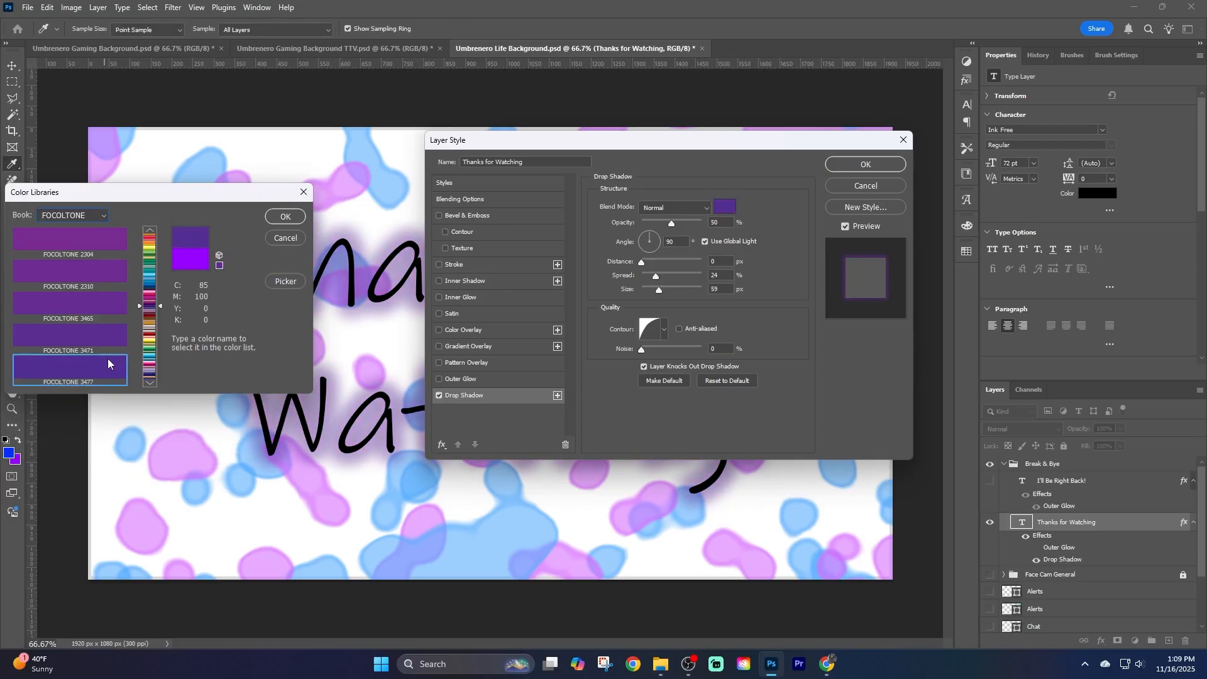
pyautogui.click(154, 284)
pyautogui.moveTo(155, 285); pyautogui.dragTo(162, 305)
pyautogui.click(124, 369)
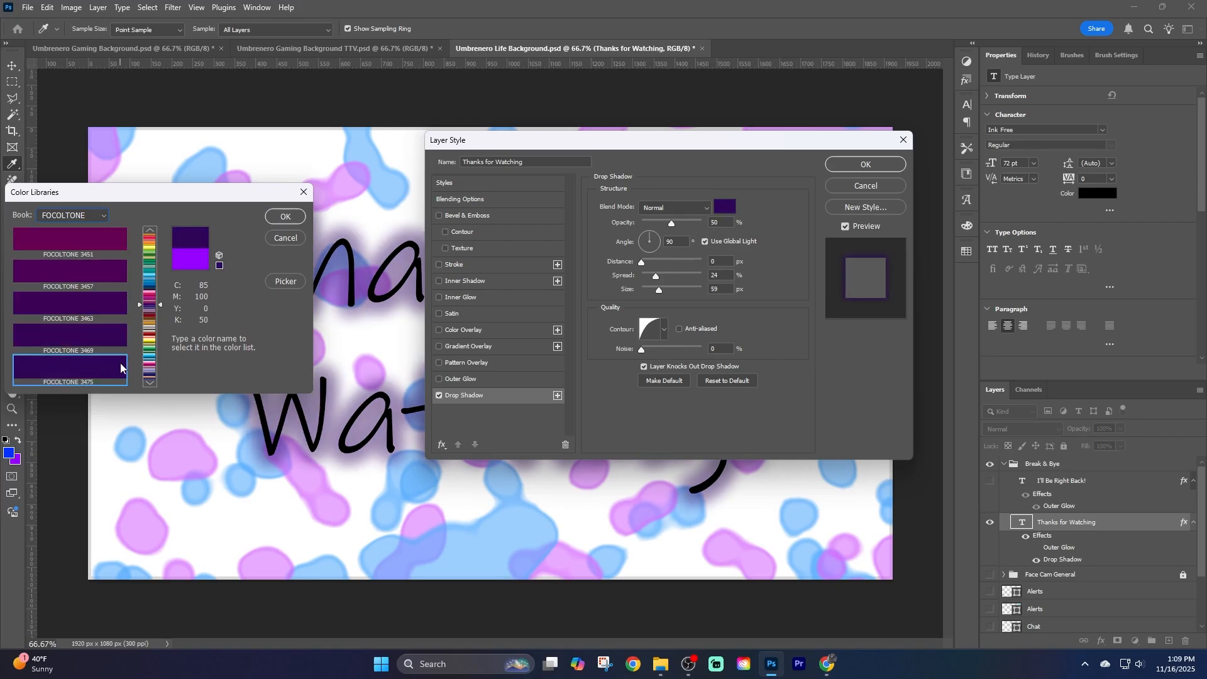
pyautogui.click(284, 216)
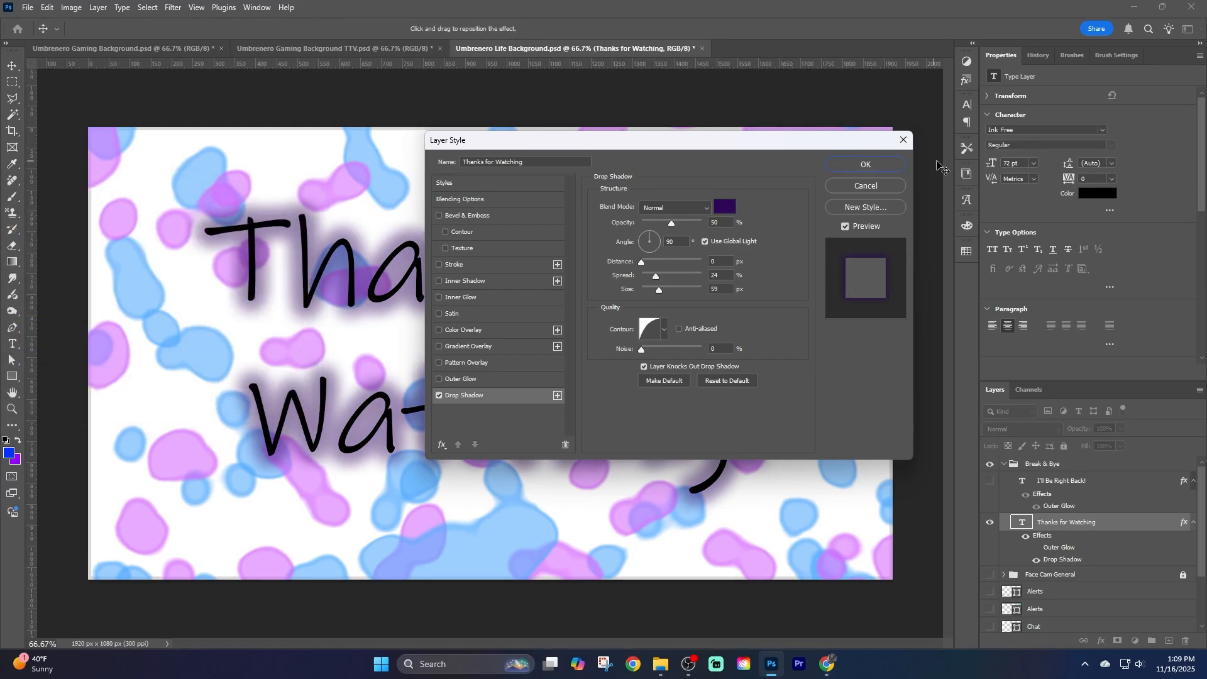
# Apply the Drop Shadow with its chosen colour and export the Life Background's "Thanks for Watching!" screen as a PNG.
pyautogui.click(725, 206)
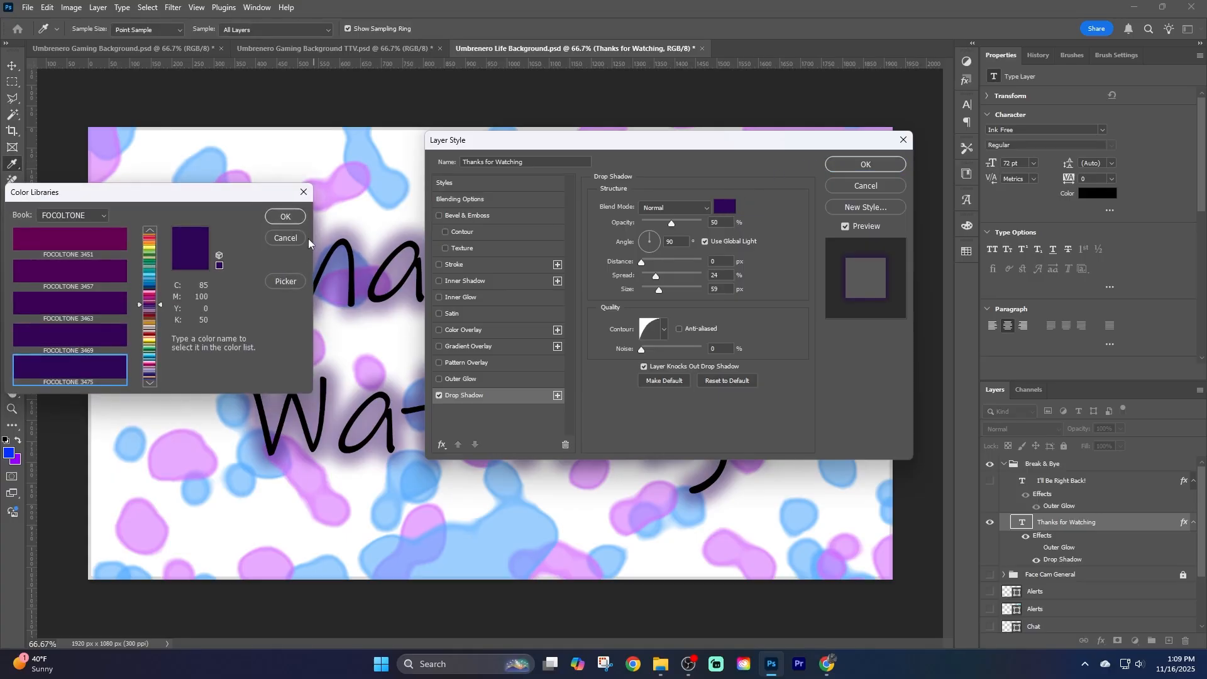
pyautogui.click(285, 282)
pyautogui.click(297, 216)
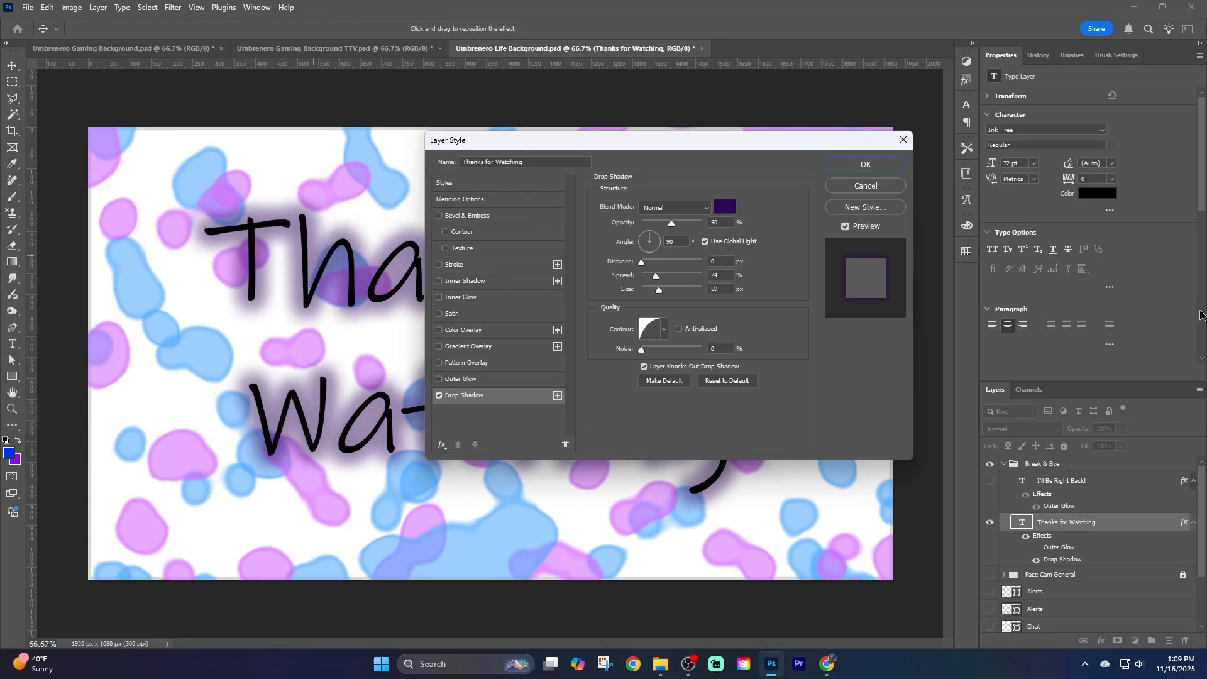
pyautogui.click(879, 168)
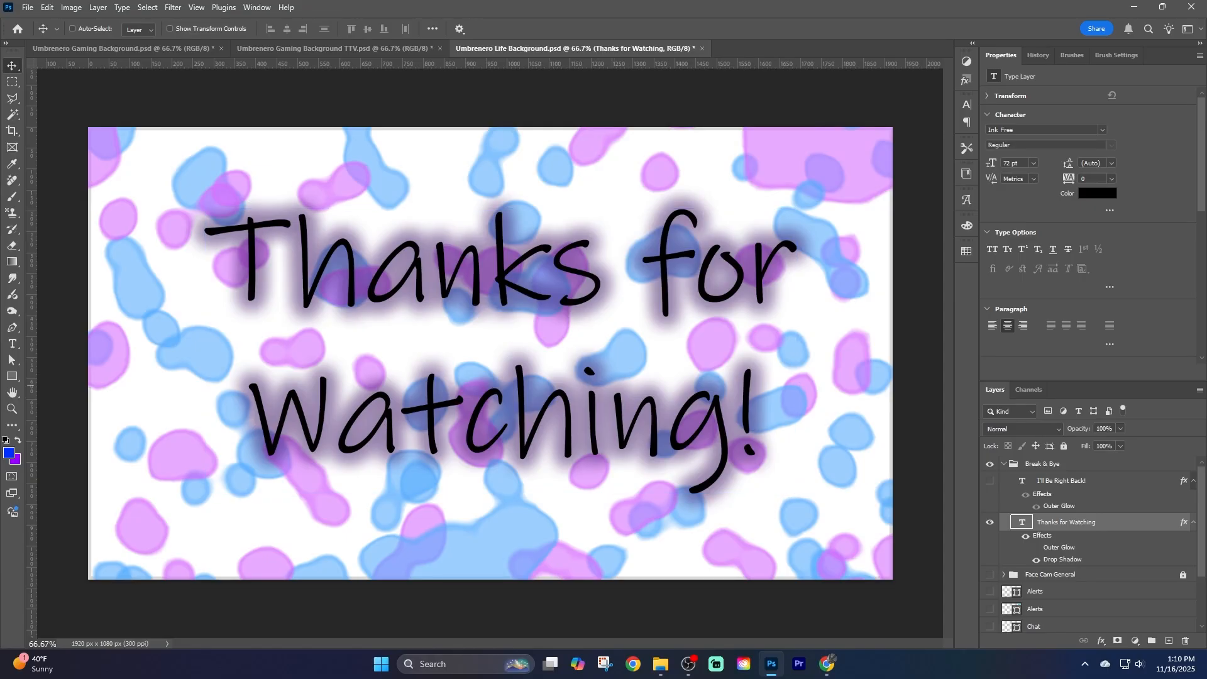
pyautogui.hotkey('ctrl', 'alt', 'shift', 'w')
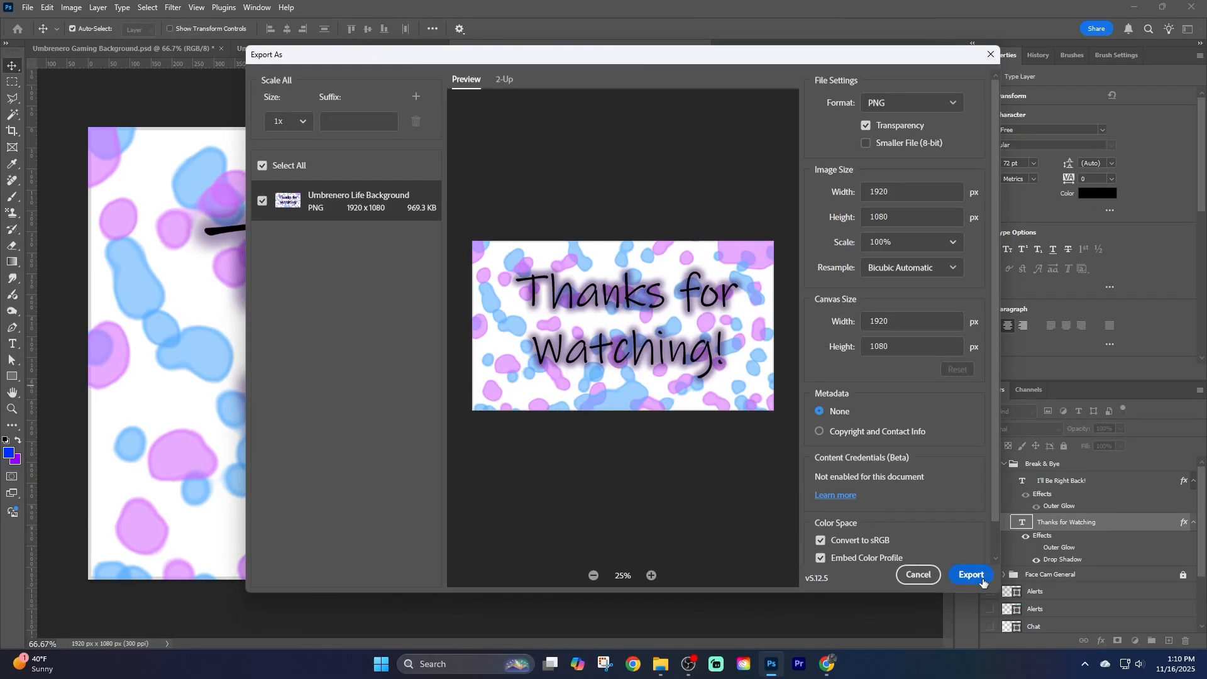
pyautogui.click(973, 571)
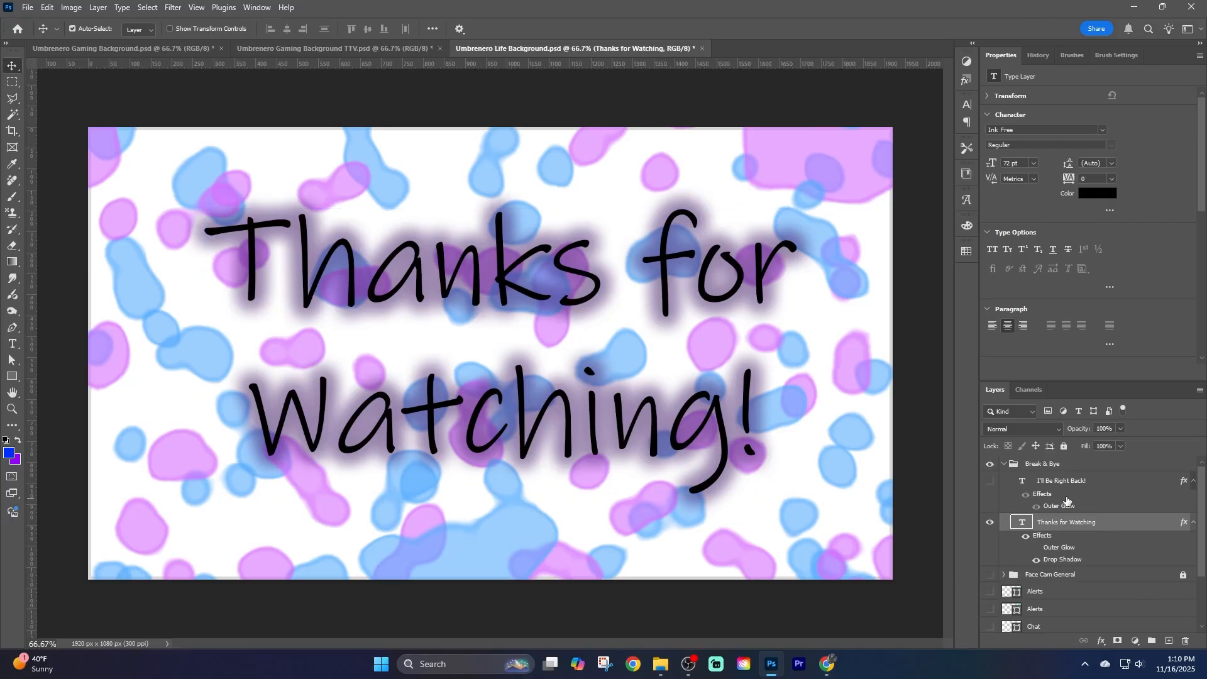
# Show the "I'll Be Right Back!" text instead of "Thanks for Watching" in the Life Background and open its layer style.
pyautogui.click(1043, 493)
pyautogui.click(1056, 538)
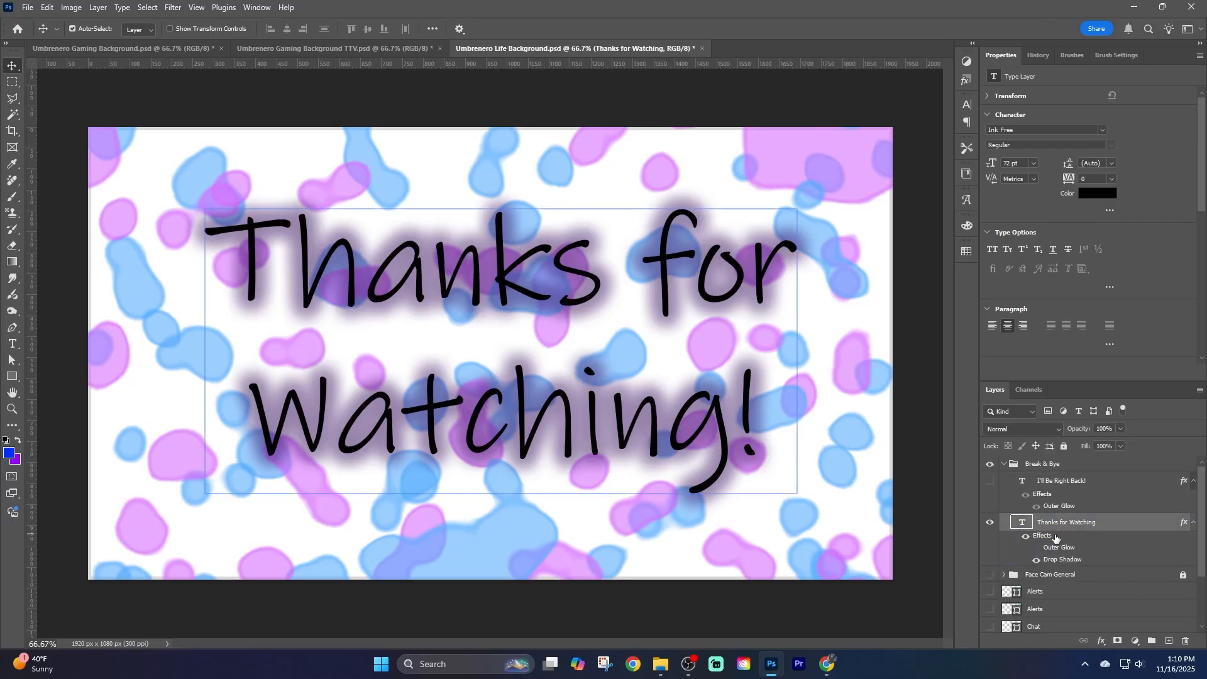
pyautogui.click(1022, 490)
pyautogui.click(990, 481)
pyautogui.click(990, 523)
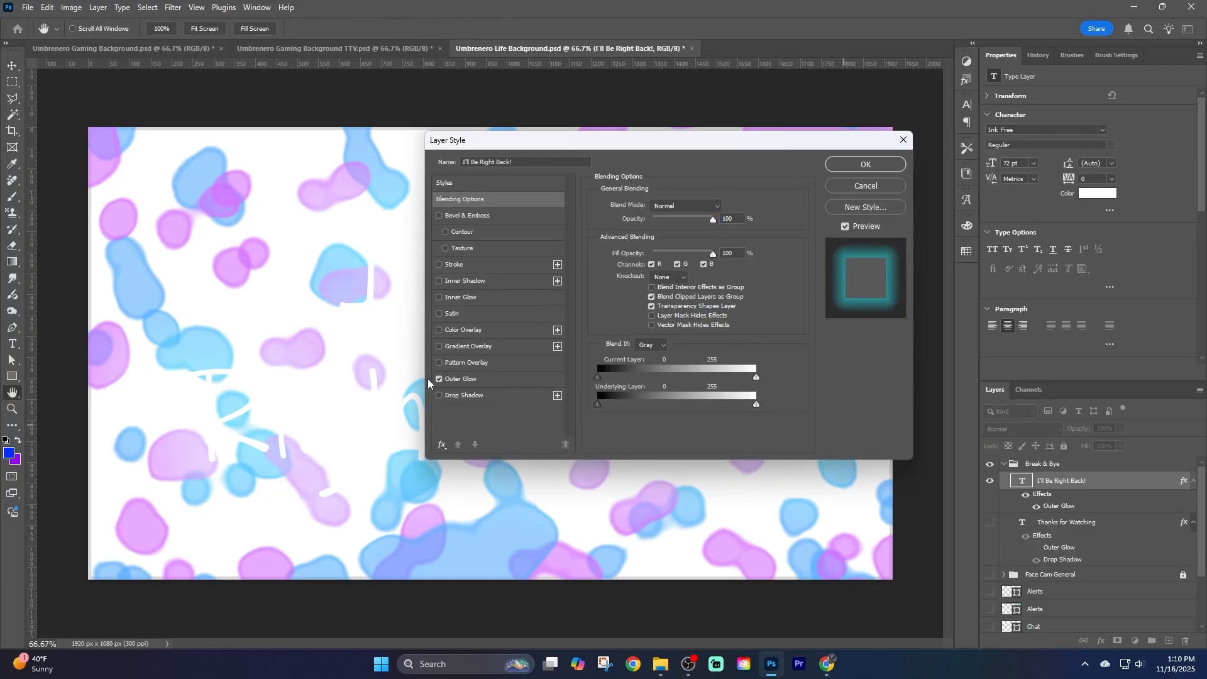
# Enable a Drop Shadow alongside the Outer Glow on the "I'll Be Right Back!" text.
pyautogui.click(440, 380)
pyautogui.click(453, 382)
pyautogui.click(451, 393)
pyautogui.click(469, 377)
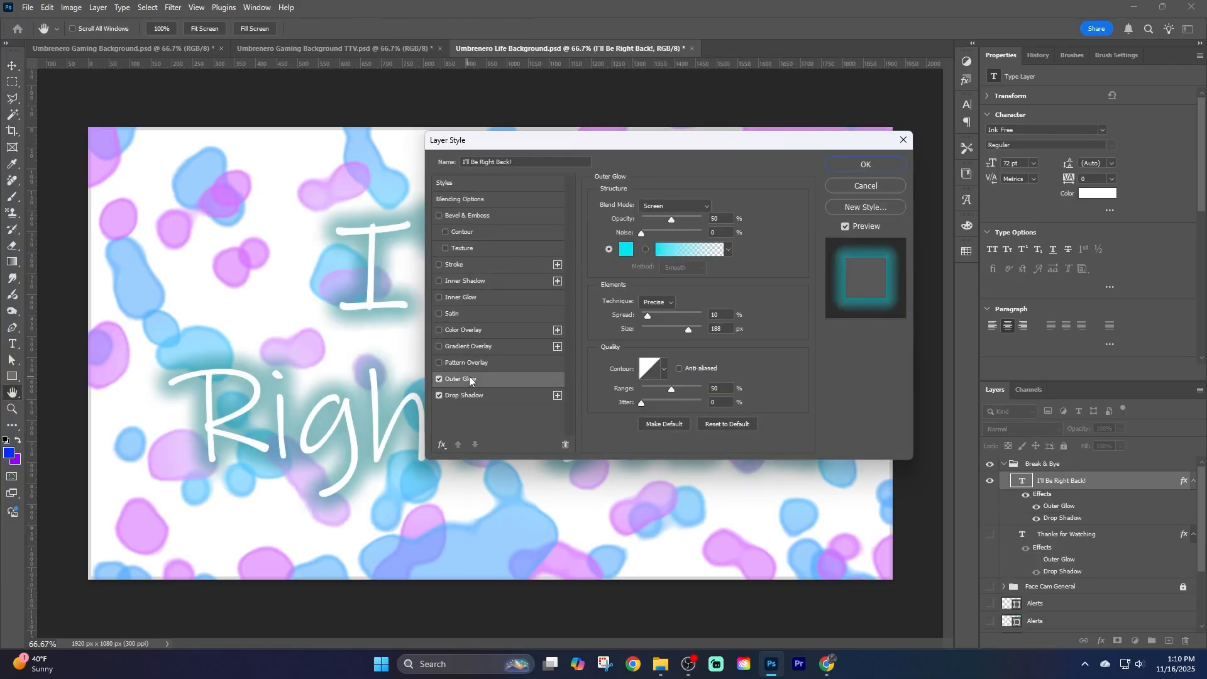
# Try the purples 7300f5 and a100f5 as the text's Outer Glow colour, comparing the text with and without the effects.
pyautogui.click(626, 250)
pyautogui.click(188, 264)
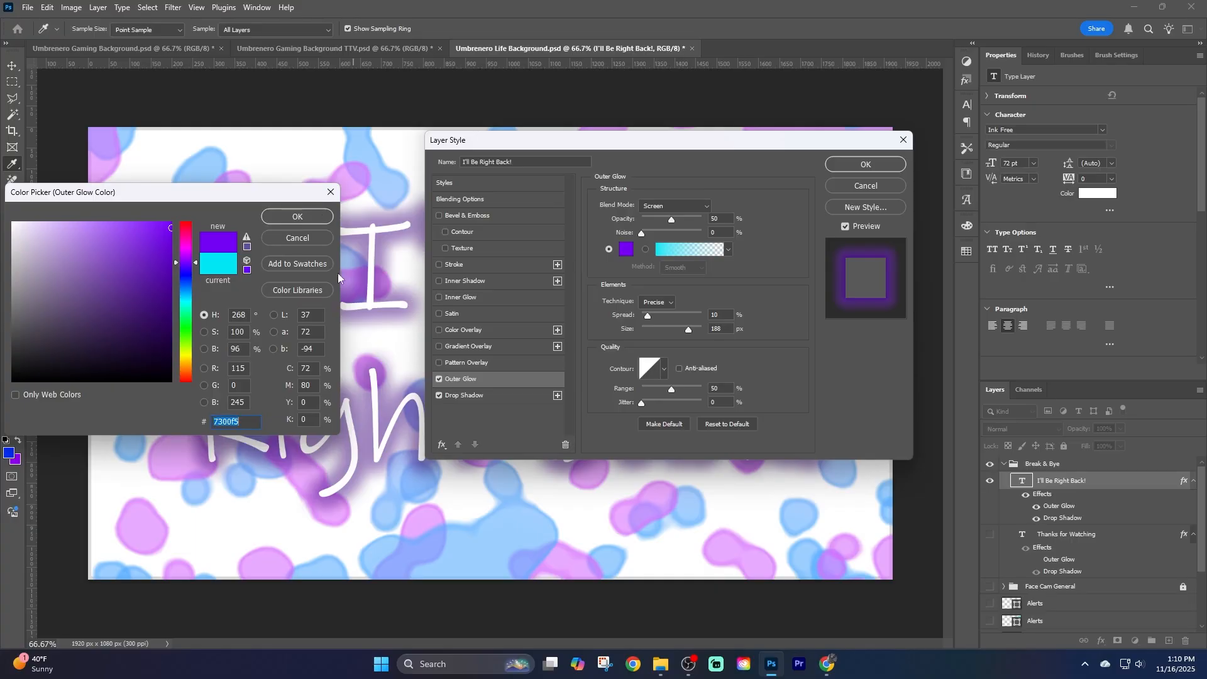
pyautogui.press('Escape')
pyautogui.click(439, 380)
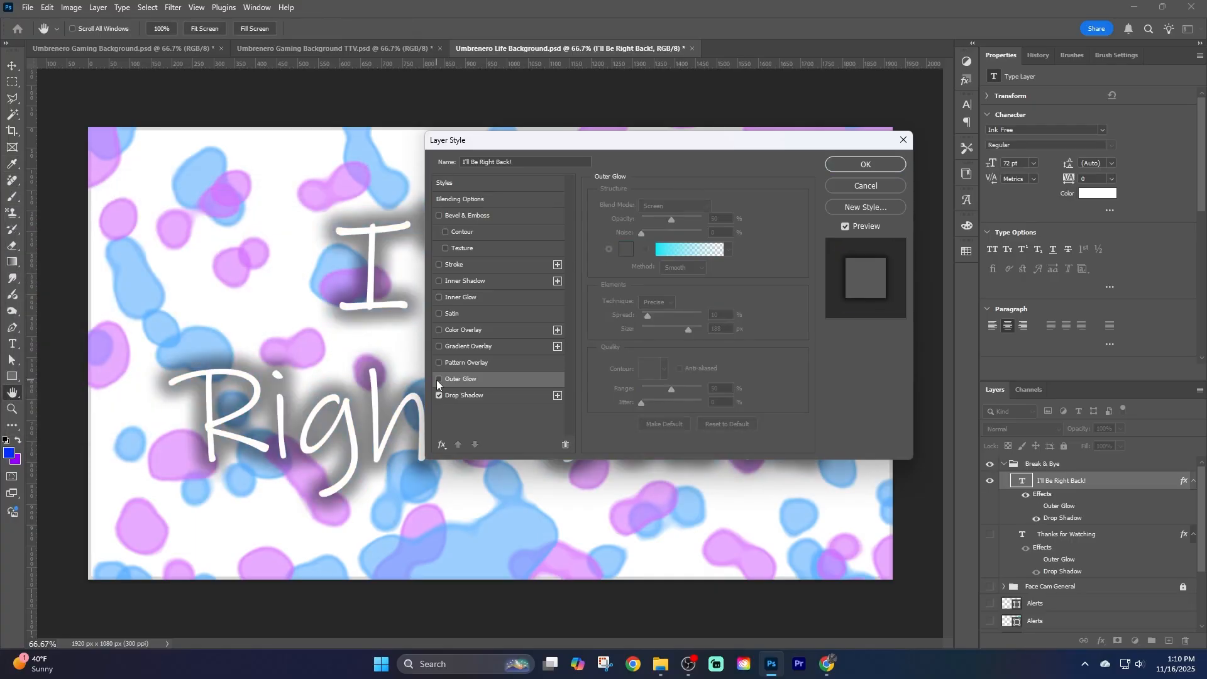
pyautogui.click(459, 396)
pyautogui.click(461, 377)
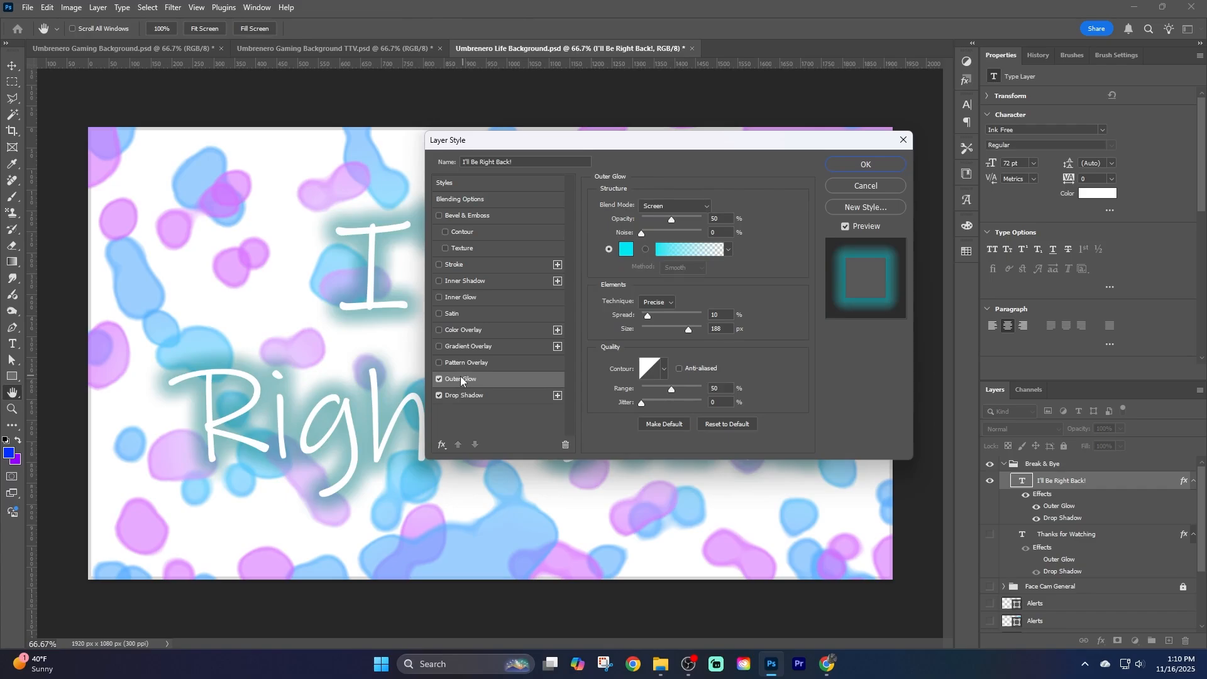
pyautogui.click(438, 396)
pyautogui.click(439, 396)
pyautogui.click(625, 249)
pyautogui.click(190, 259)
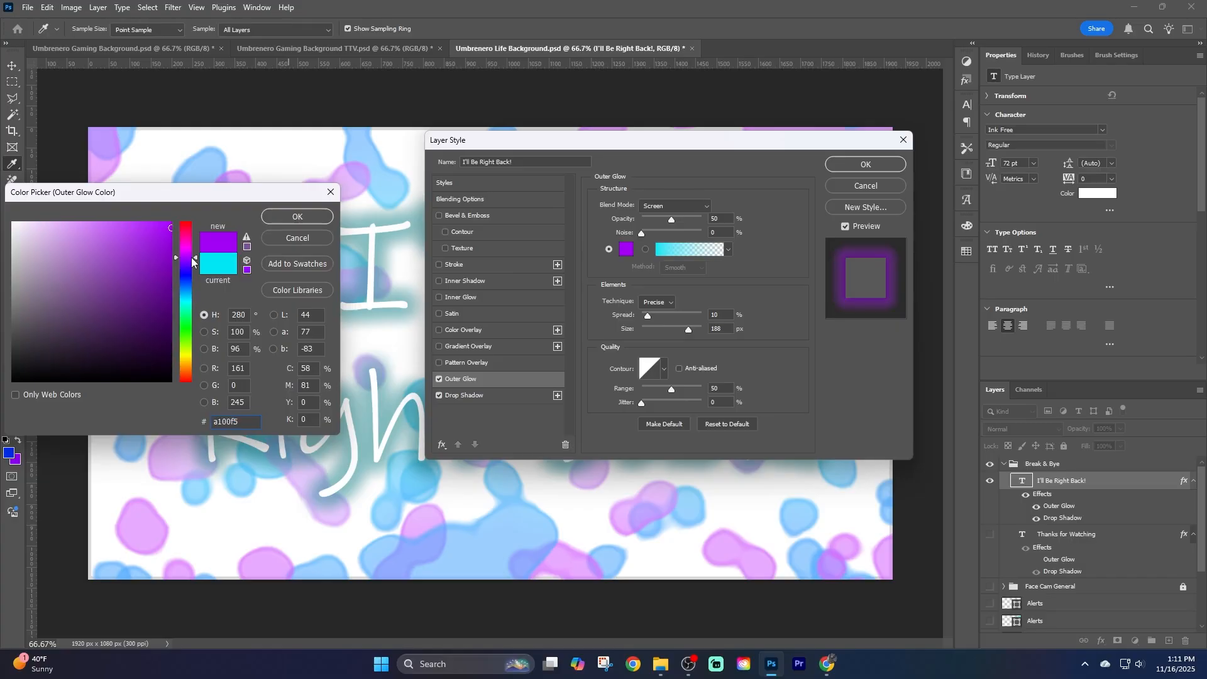
pyautogui.click(327, 240)
# Turn off the text's Outer Glow and try the Drop Shadow colours 2e0557 and 050d57.
pyautogui.click(438, 379)
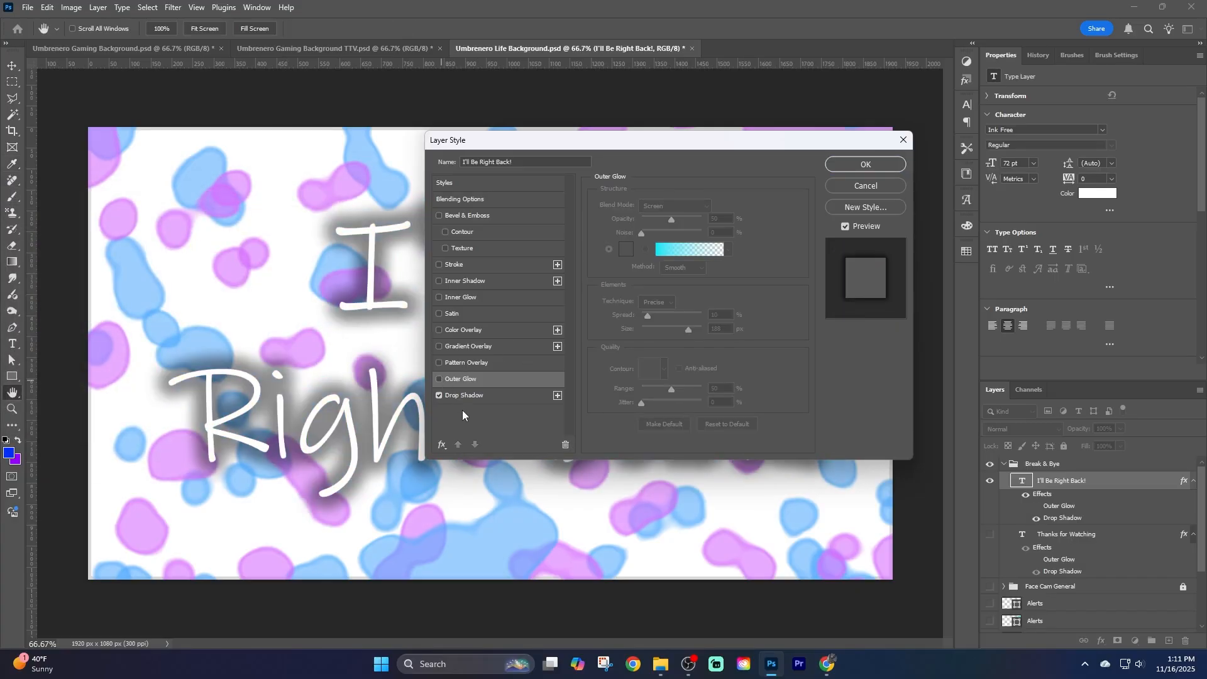
pyautogui.click(465, 395)
pyautogui.click(727, 210)
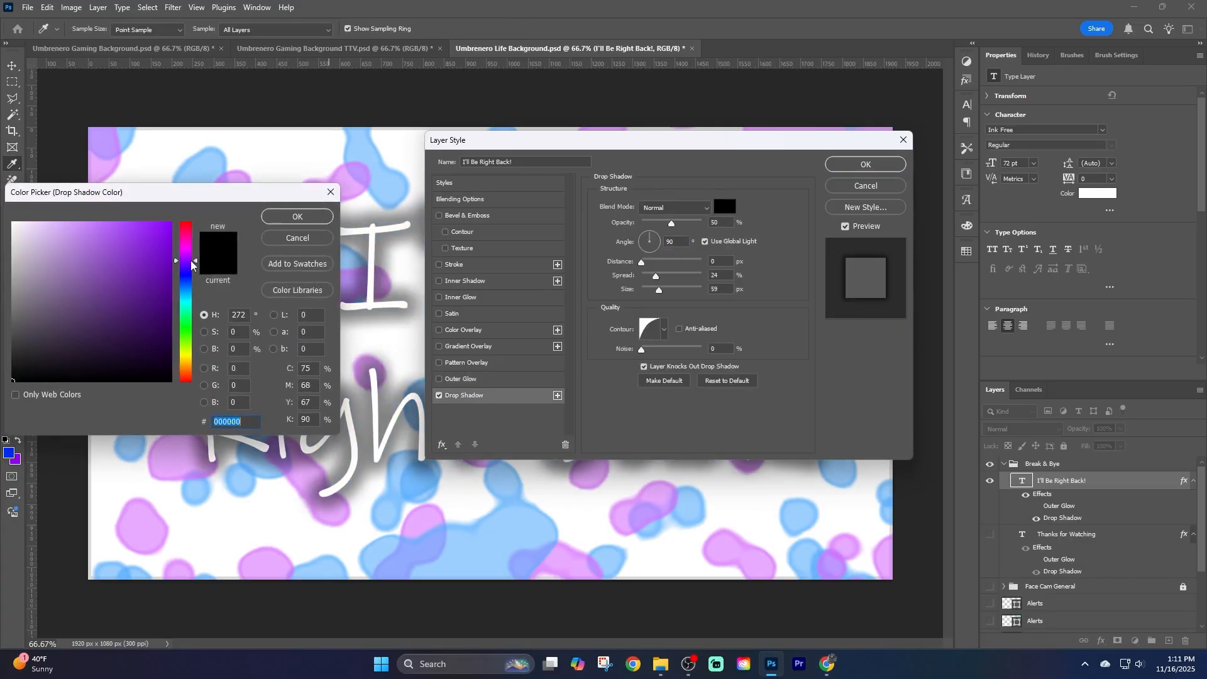
pyautogui.write('2e0557')
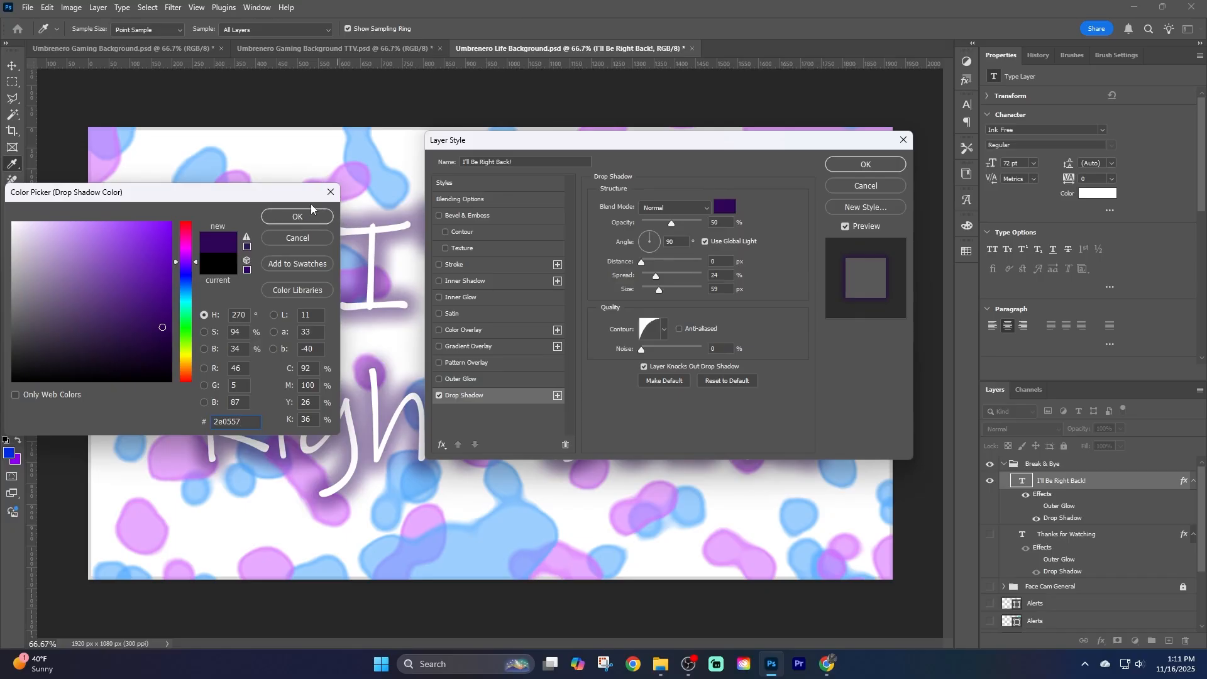
pyautogui.click(191, 279)
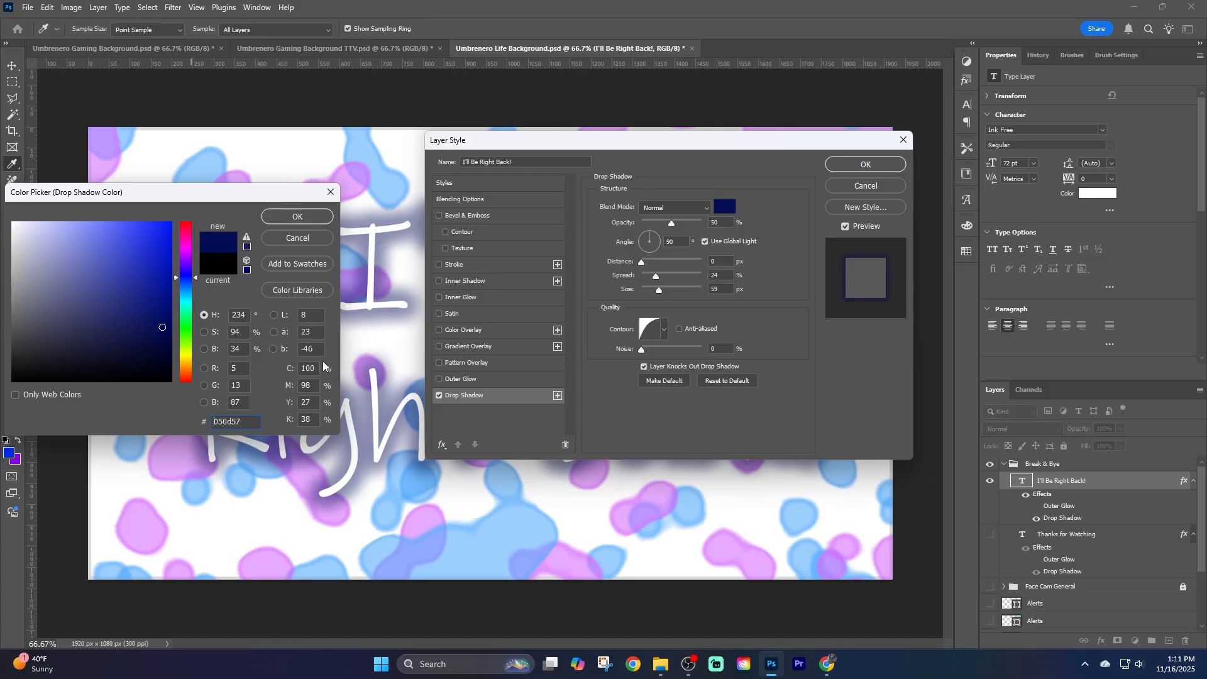
pyautogui.hotkey('ctrl', 'a')
pyautogui.write('2e0557')
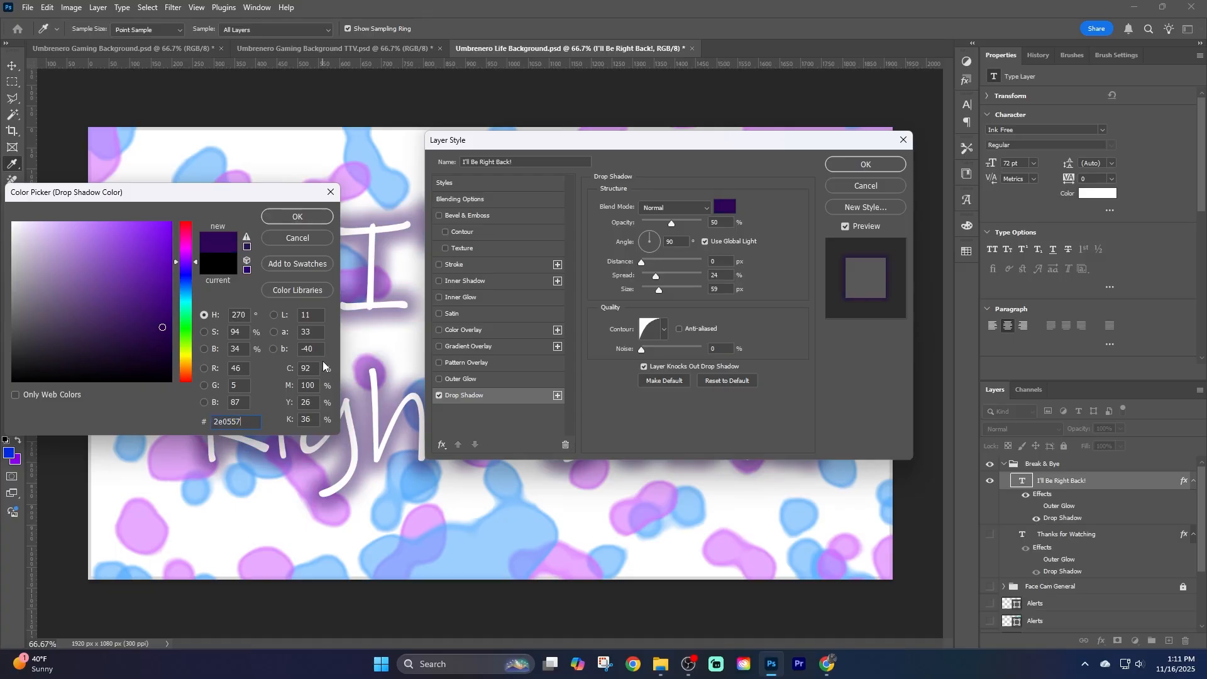
# Set the text's Drop Shadow colour to navy 050d57.
pyautogui.press('BackSpace')
pyautogui.press('BackSpace')
pyautogui.press('BackSpace')
pyautogui.press('BackSpace')
pyautogui.press('BackSpace')
pyautogui.press('BackSpace')
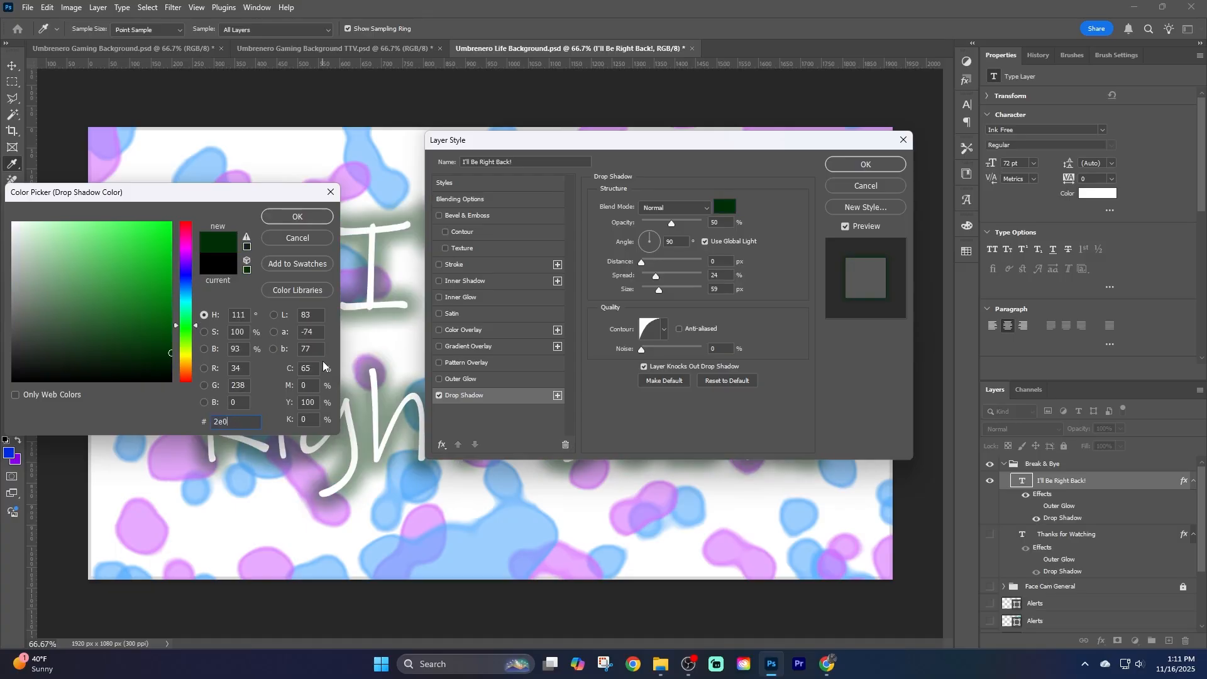
pyautogui.write('050d57')
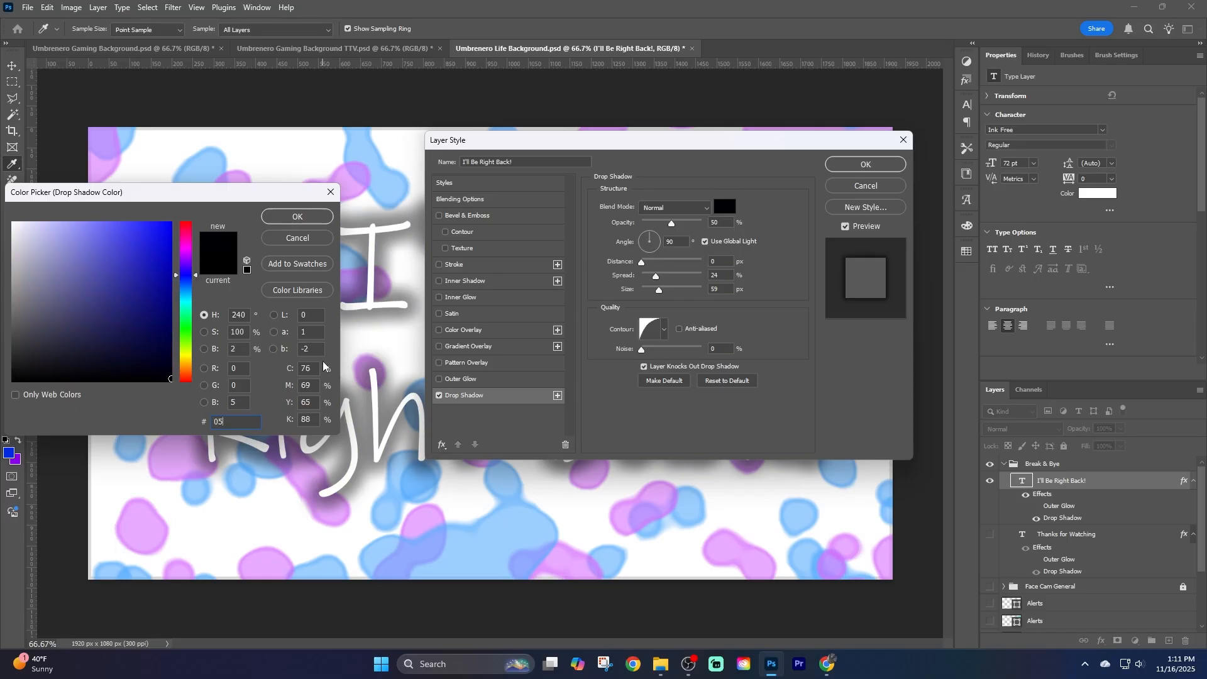
pyautogui.press('Return')
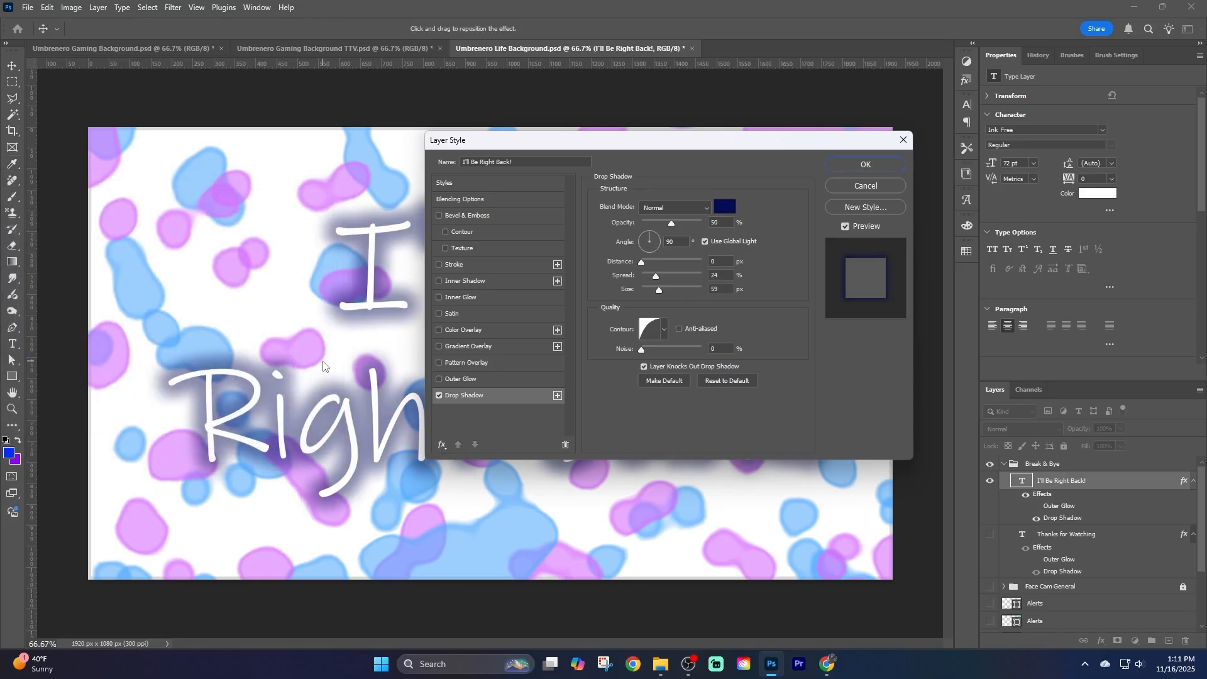
# Apply the layer style and export the Life Background's "I'll Be Right Back!" screen.
pyautogui.click(867, 166)
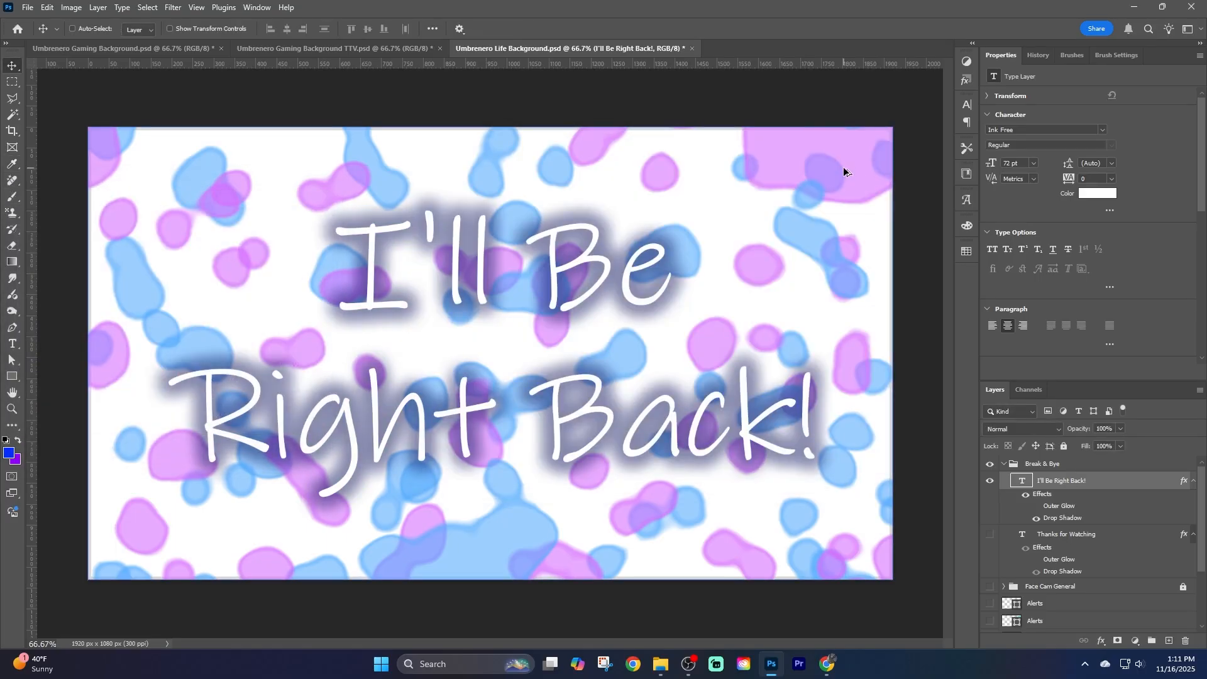
pyautogui.hotkey('ctrl', 'alt', 'shift', 'w')
pyautogui.click(982, 577)
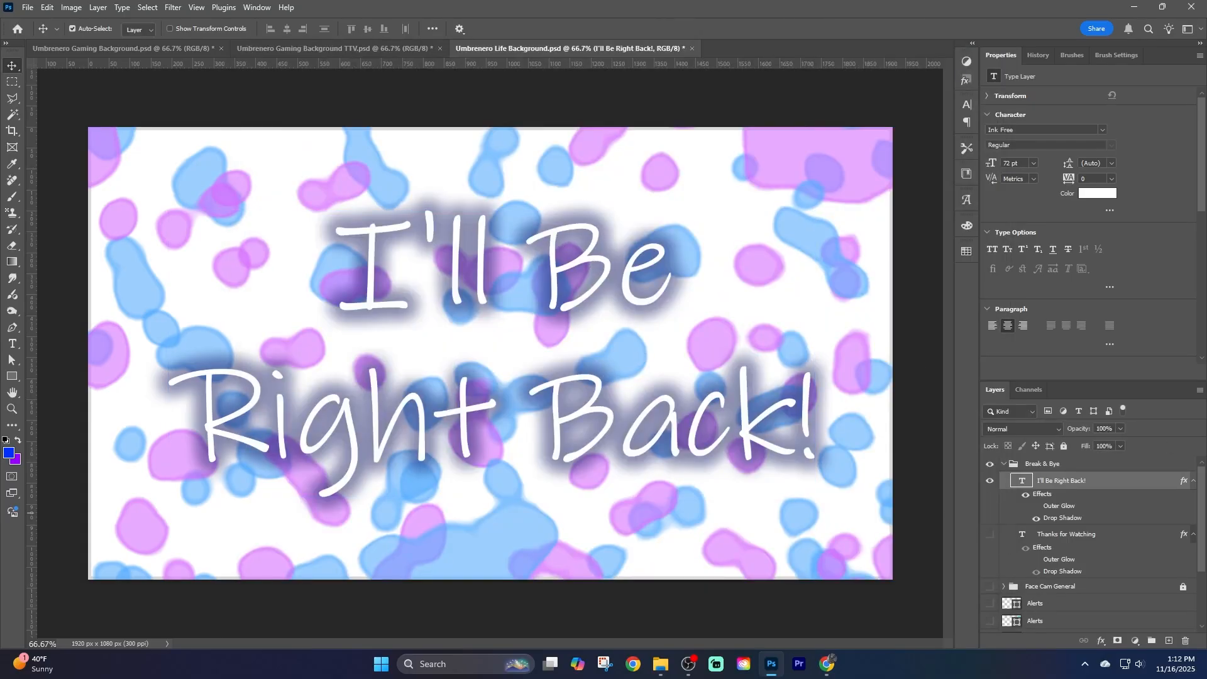
# Hide the Break & Bye group and show the Face Cam General group.
pyautogui.click(991, 465)
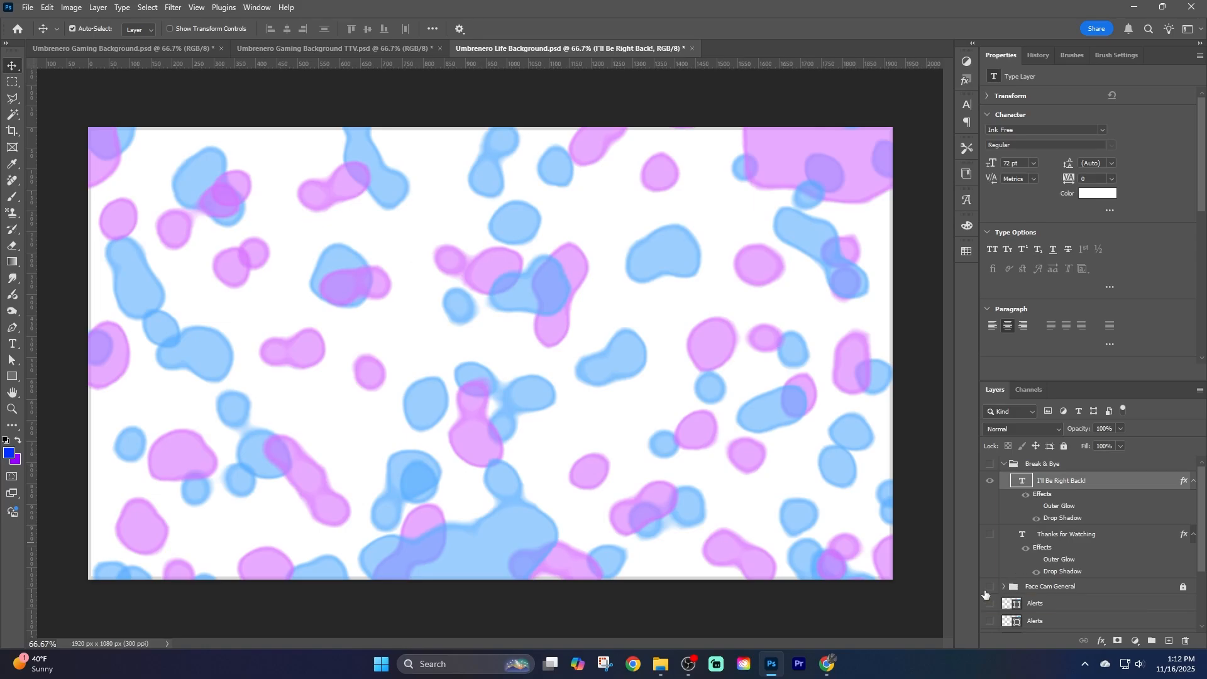
pyautogui.scroll(-3, 1100, 544)
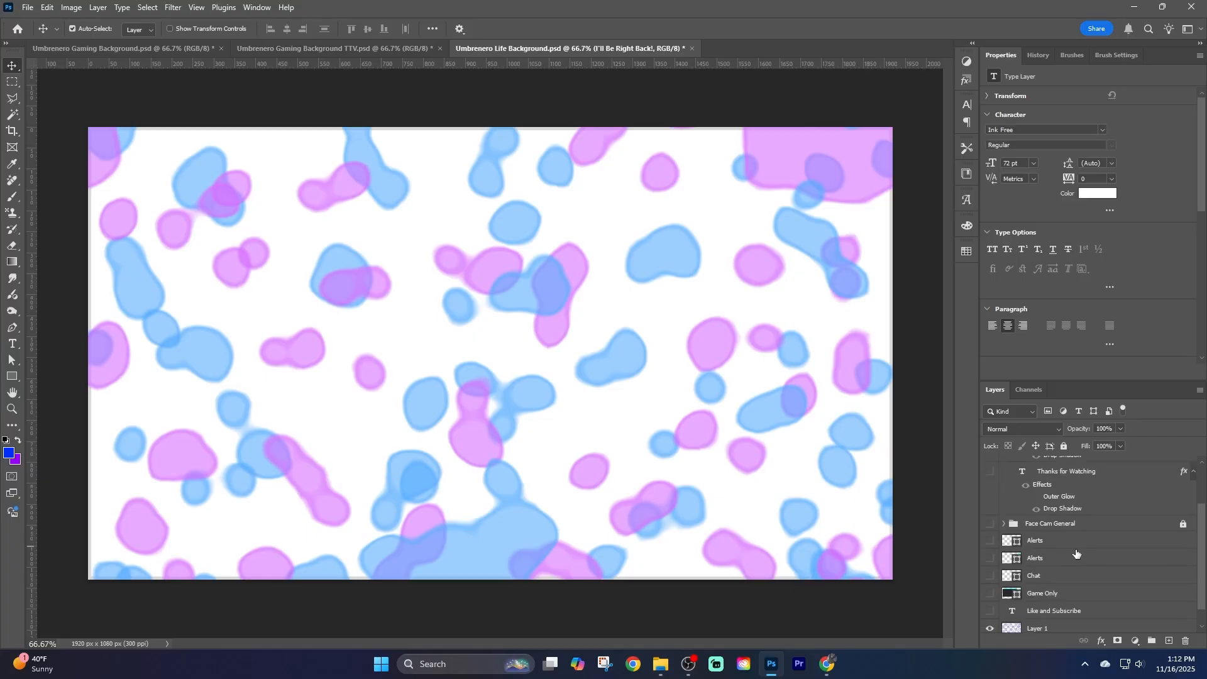
pyautogui.click(990, 502)
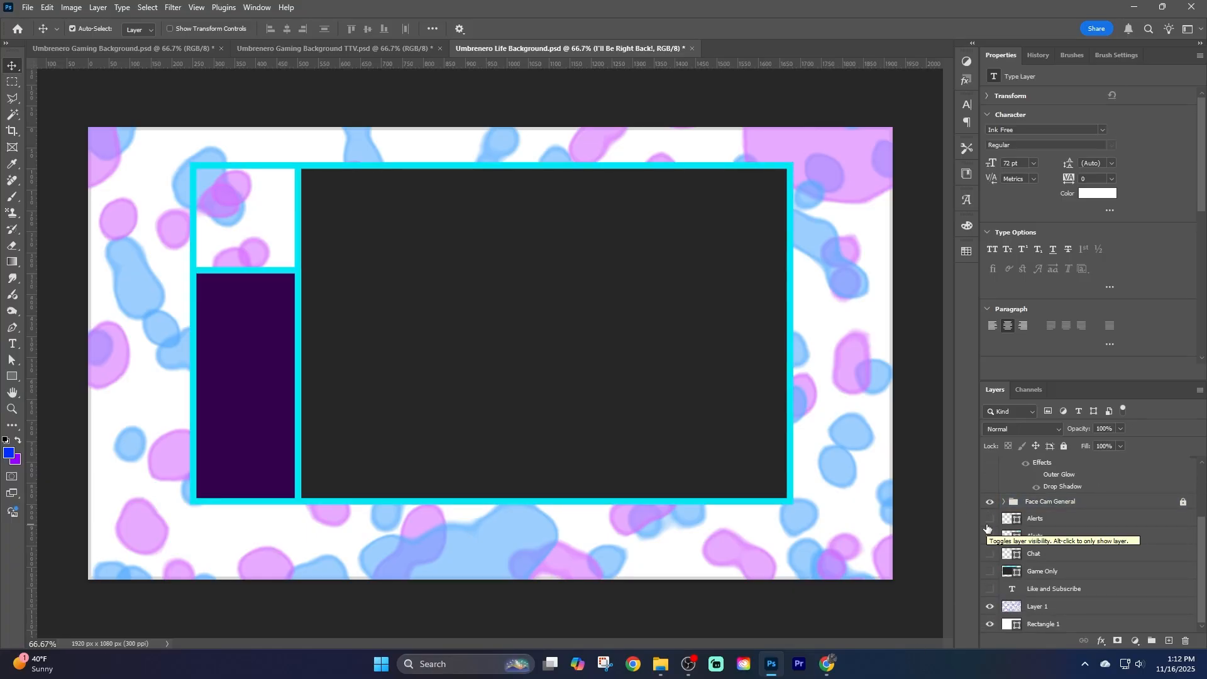
# Unlock and expand the Face Cam General group so its frame shapes can be edited.
pyautogui.click(480, 451)
pyautogui.click(251, 210)
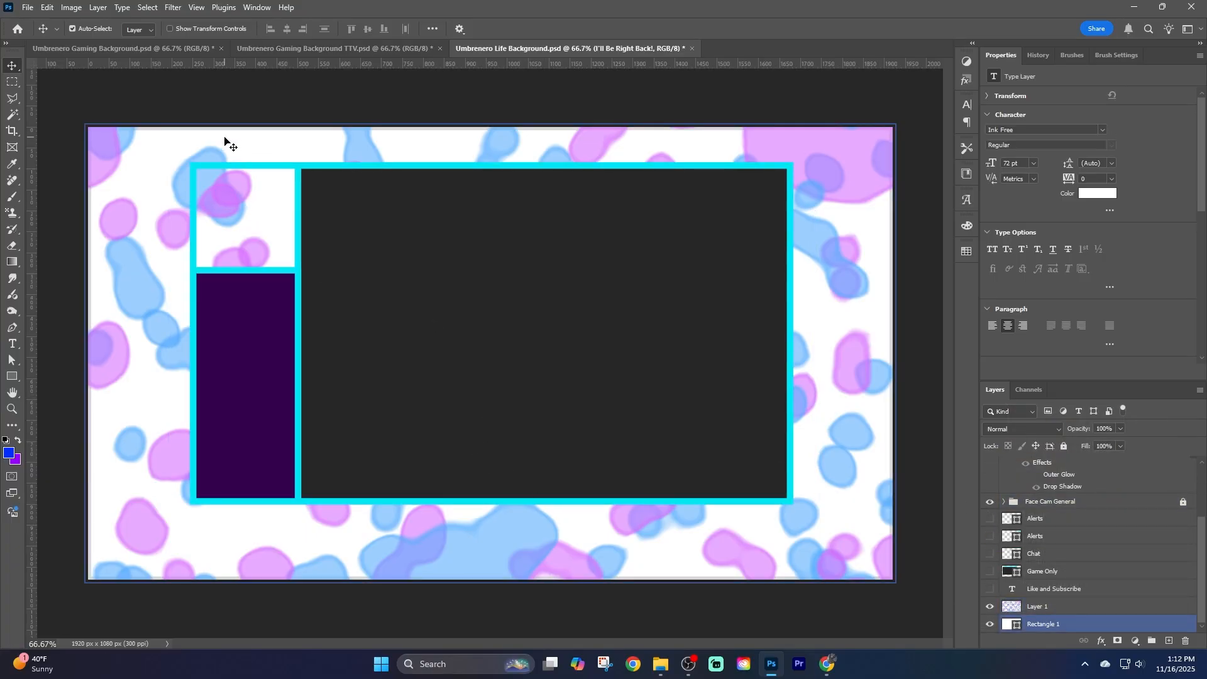
pyautogui.click(279, 170)
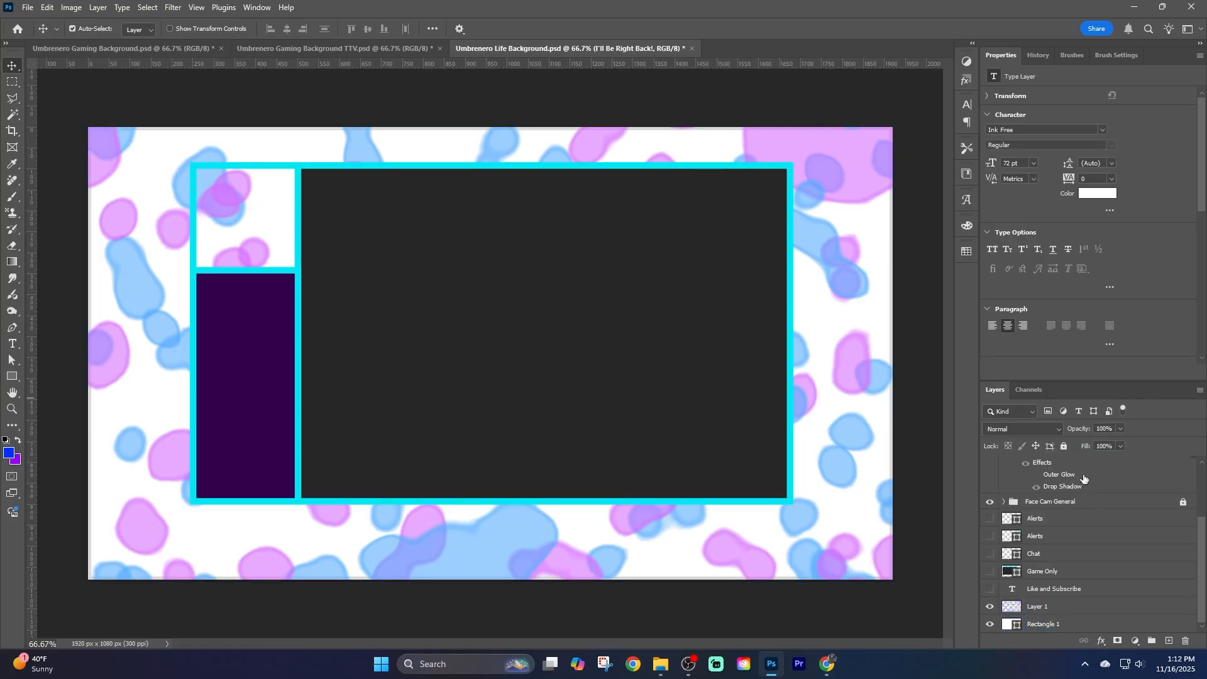
pyautogui.click(1008, 502)
pyautogui.click(1005, 502)
# Select the Chat Box shape and change its stroke to the recently used dark navy.
pyautogui.click(182, 283)
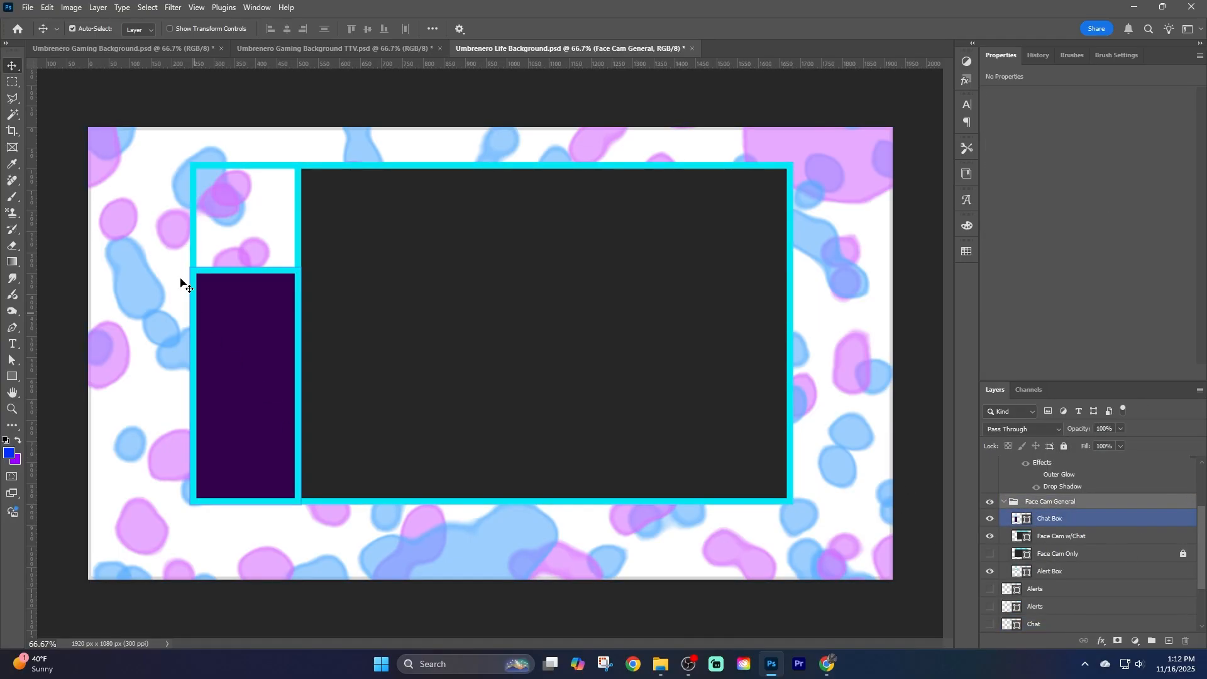
pyautogui.click(270, 274)
pyautogui.click(1028, 188)
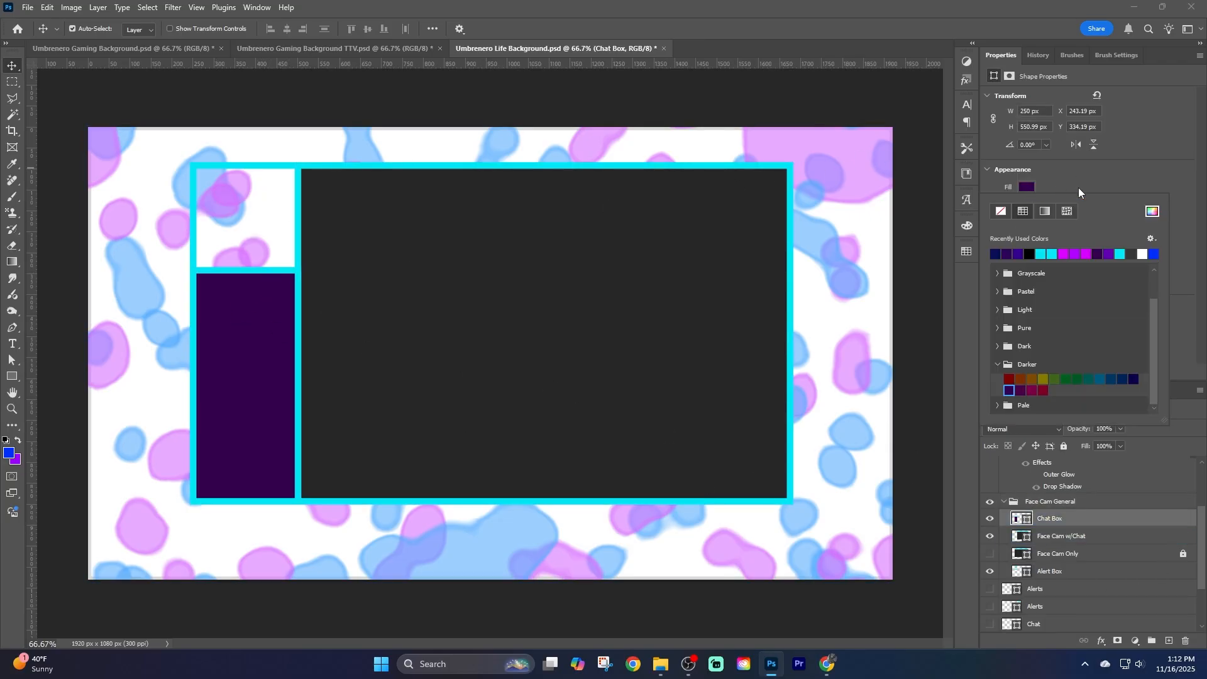
pyautogui.click(1077, 187)
pyautogui.click(1026, 204)
pyautogui.click(995, 272)
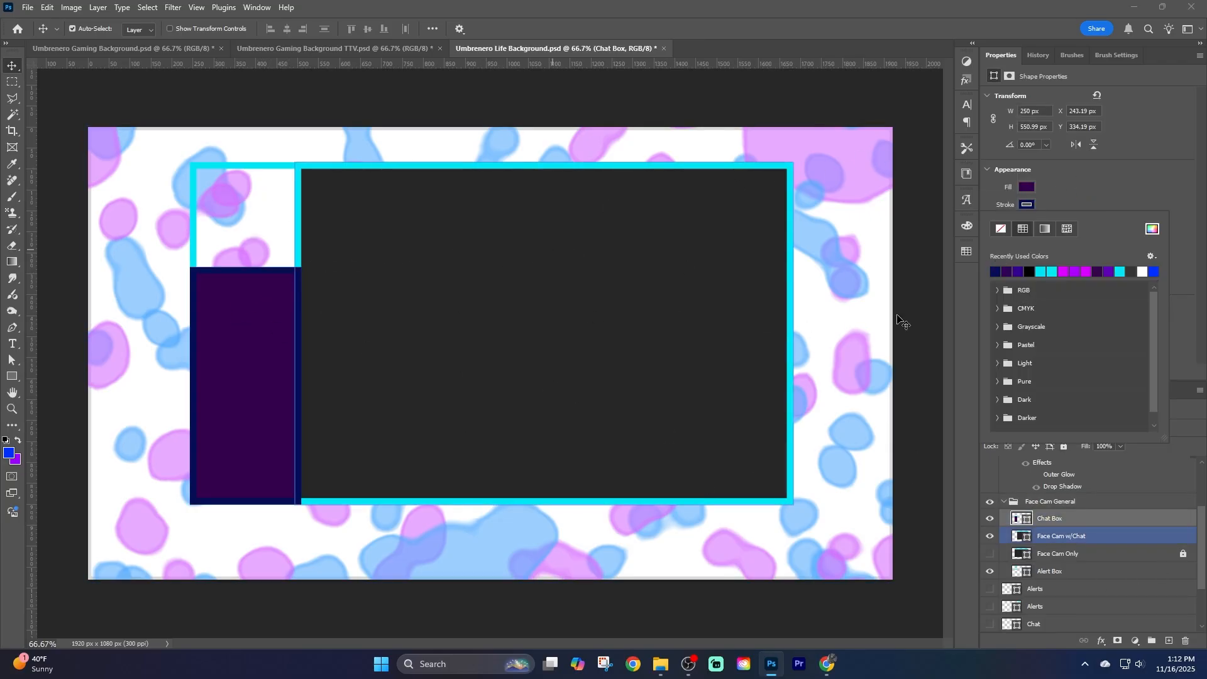
# Fill the Chat Box with a muted purple from the Pastel swatches.
pyautogui.click(1028, 185)
pyautogui.click(1028, 187)
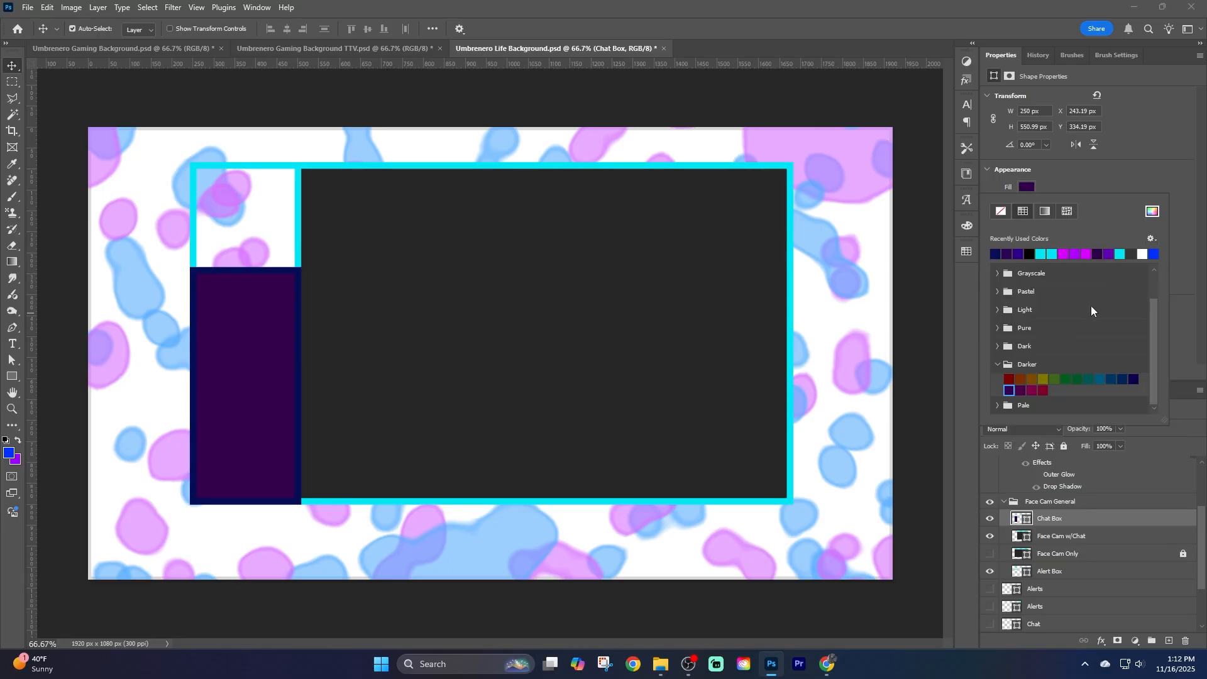
pyautogui.click(995, 311)
pyautogui.click(996, 292)
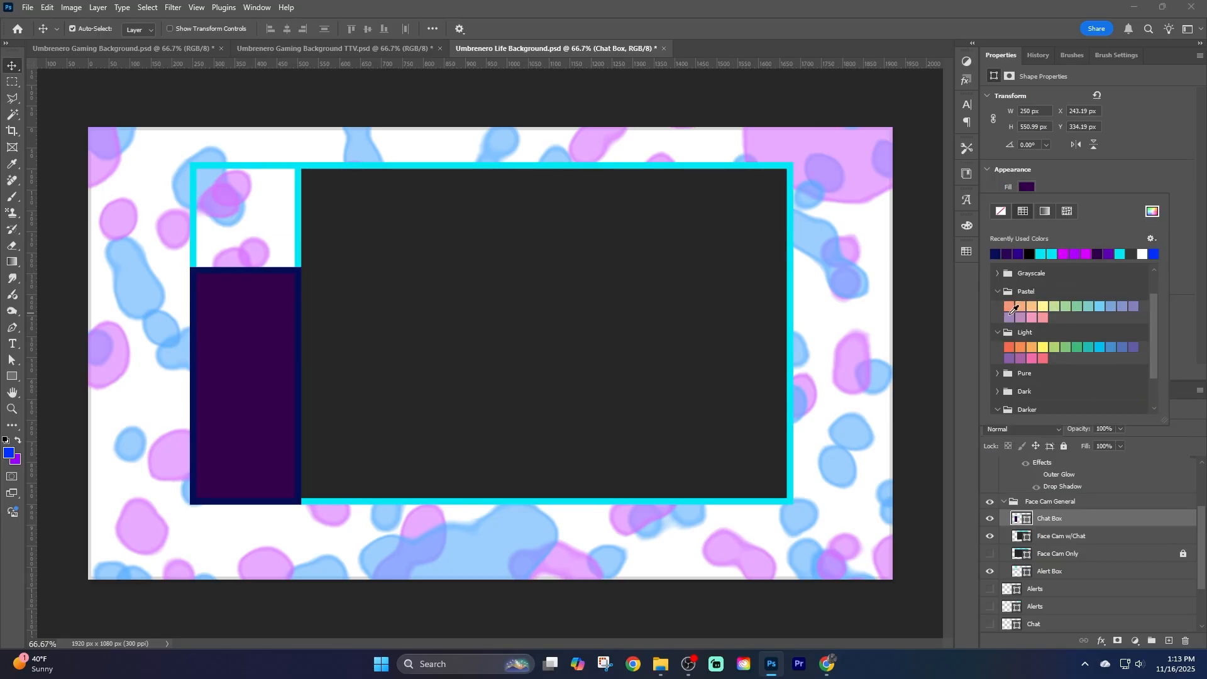
pyautogui.click(1009, 318)
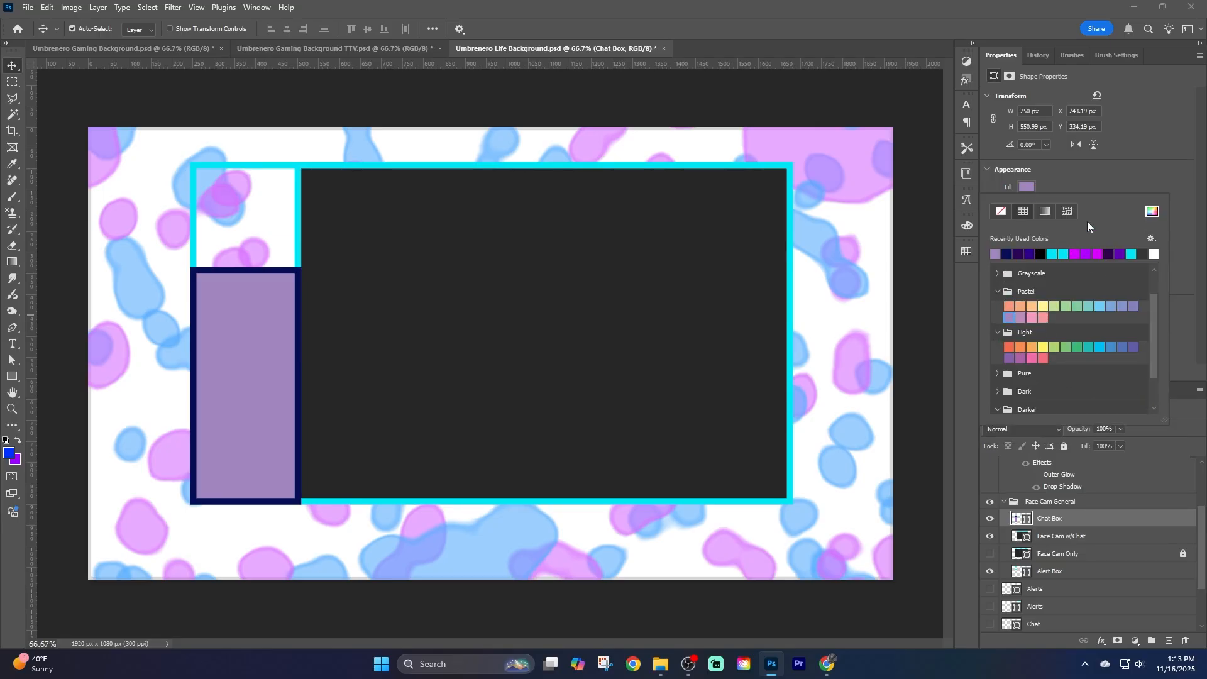
pyautogui.press('Escape')
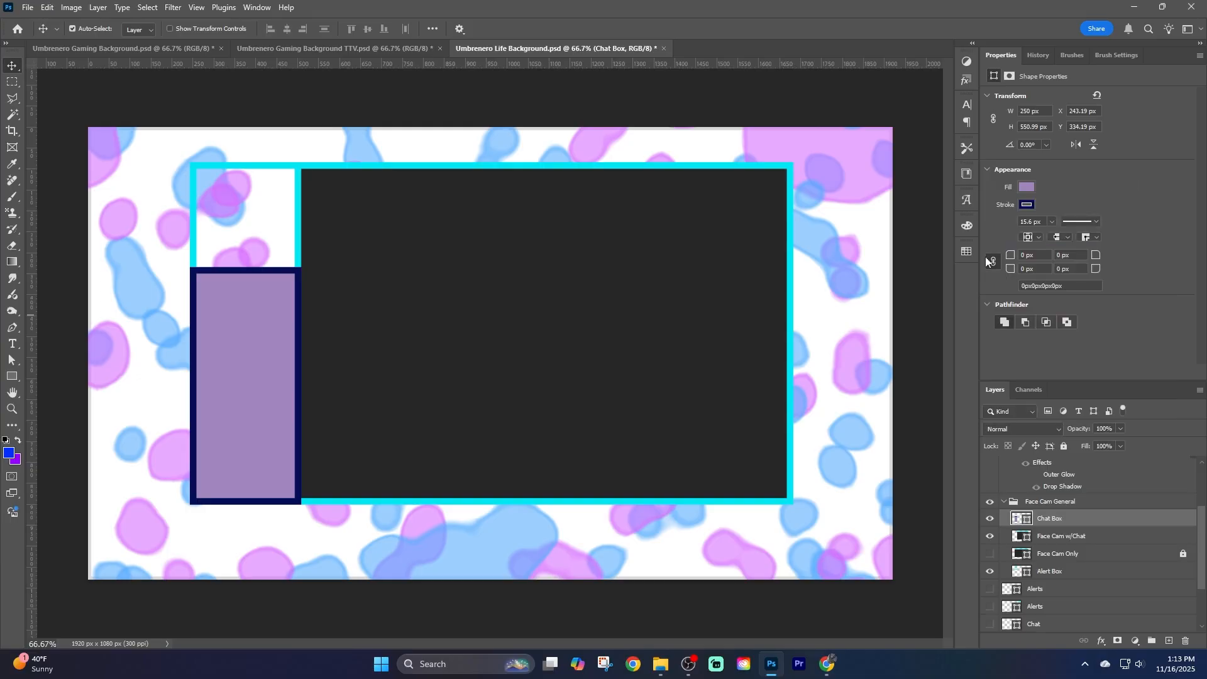
# Change the strokes of the Alert Box and Face Cam w/Chat shapes to the same dark navy.
pyautogui.click(295, 166)
pyautogui.click(1027, 204)
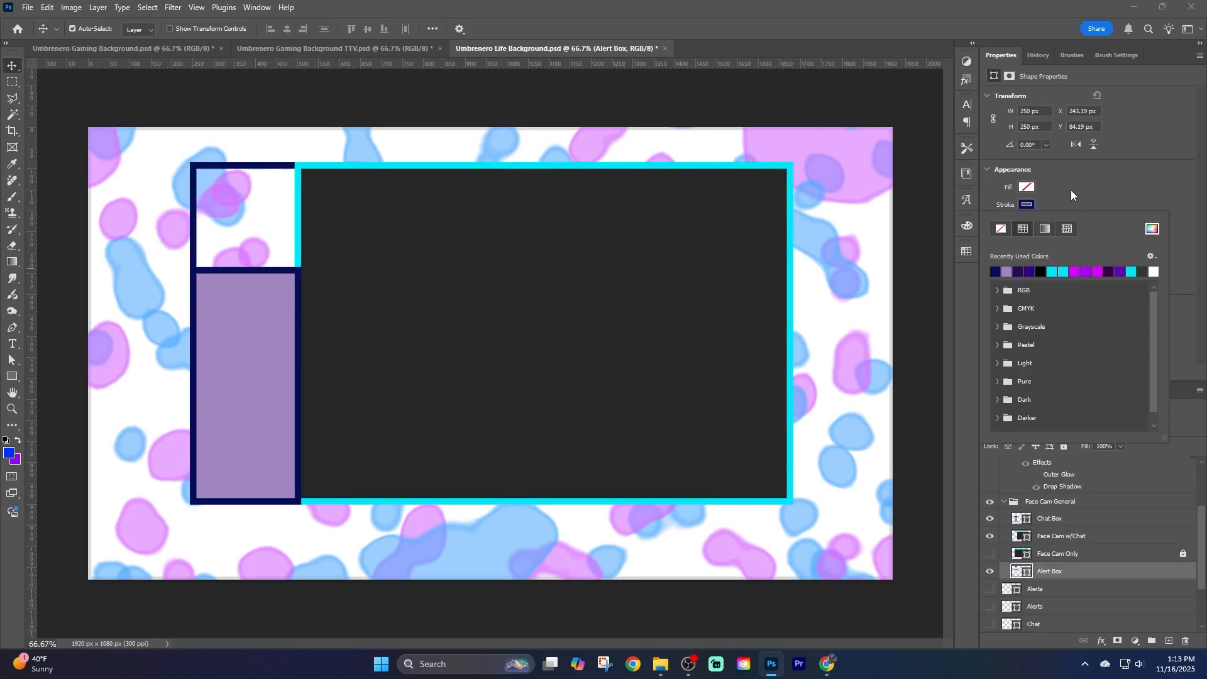
pyautogui.press('Escape')
pyautogui.click(706, 204)
pyautogui.click(1027, 204)
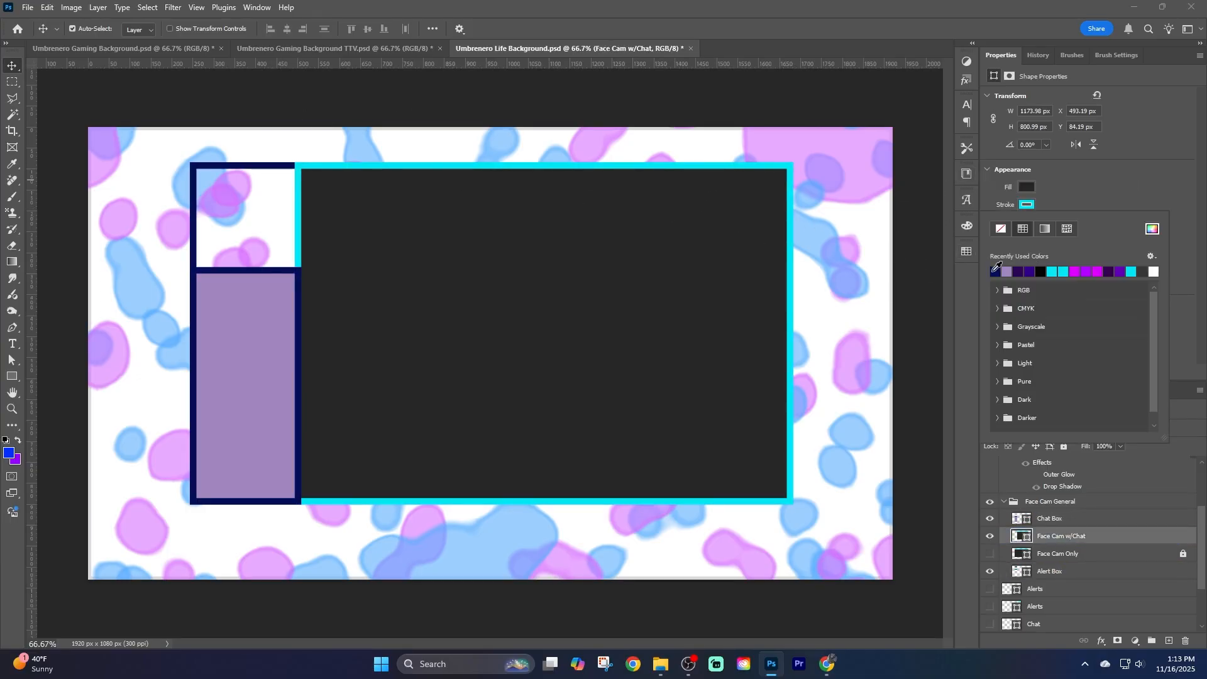
pyautogui.click(995, 271)
# Fill the Face Cam w/Chat shape with a medium-dark grey from the Grayscale swatches.
pyautogui.click(1023, 189)
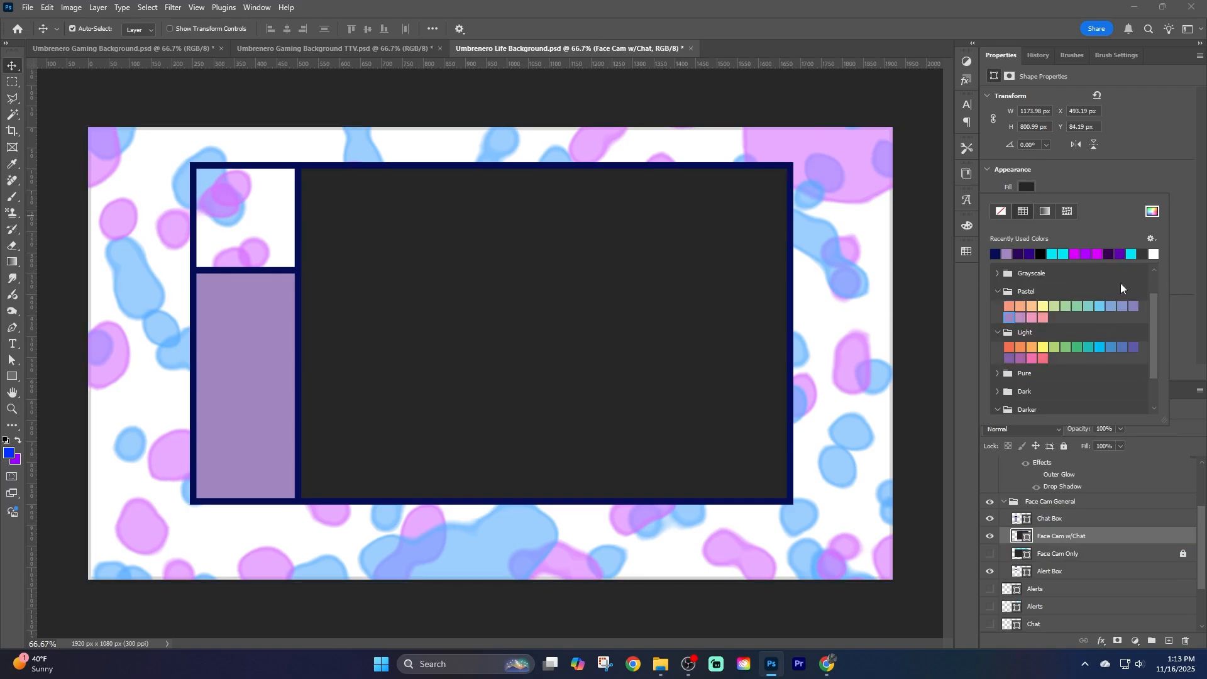
pyautogui.click(996, 275)
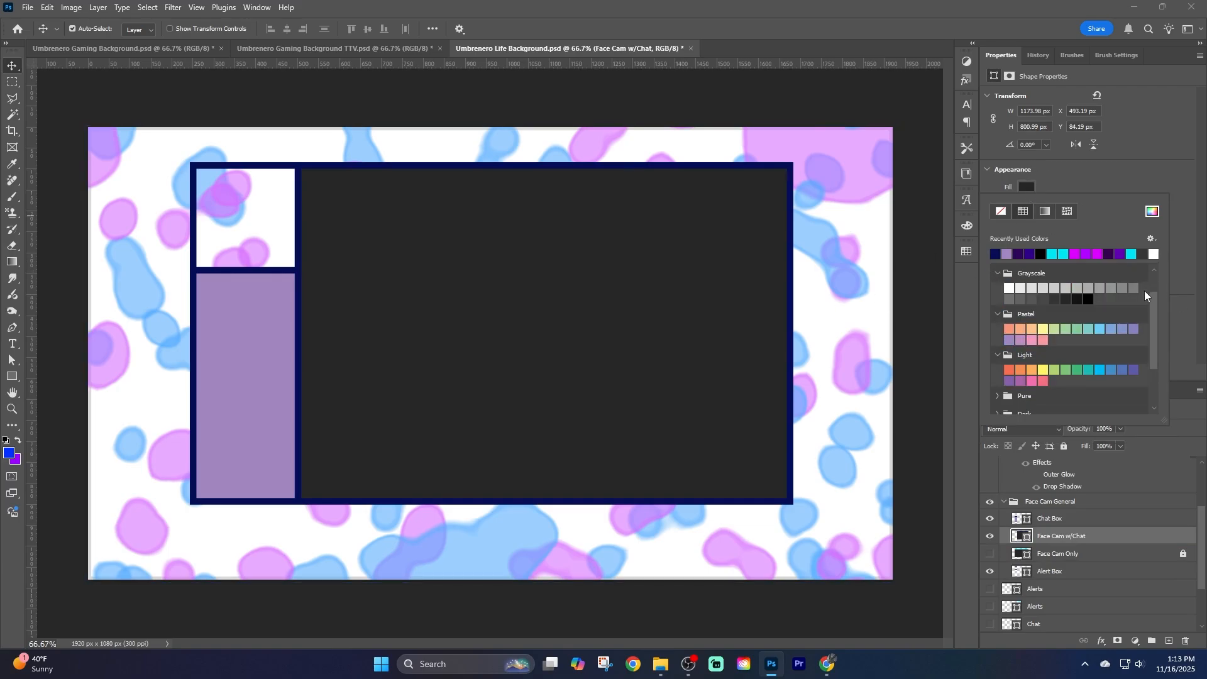
pyautogui.click(1009, 299)
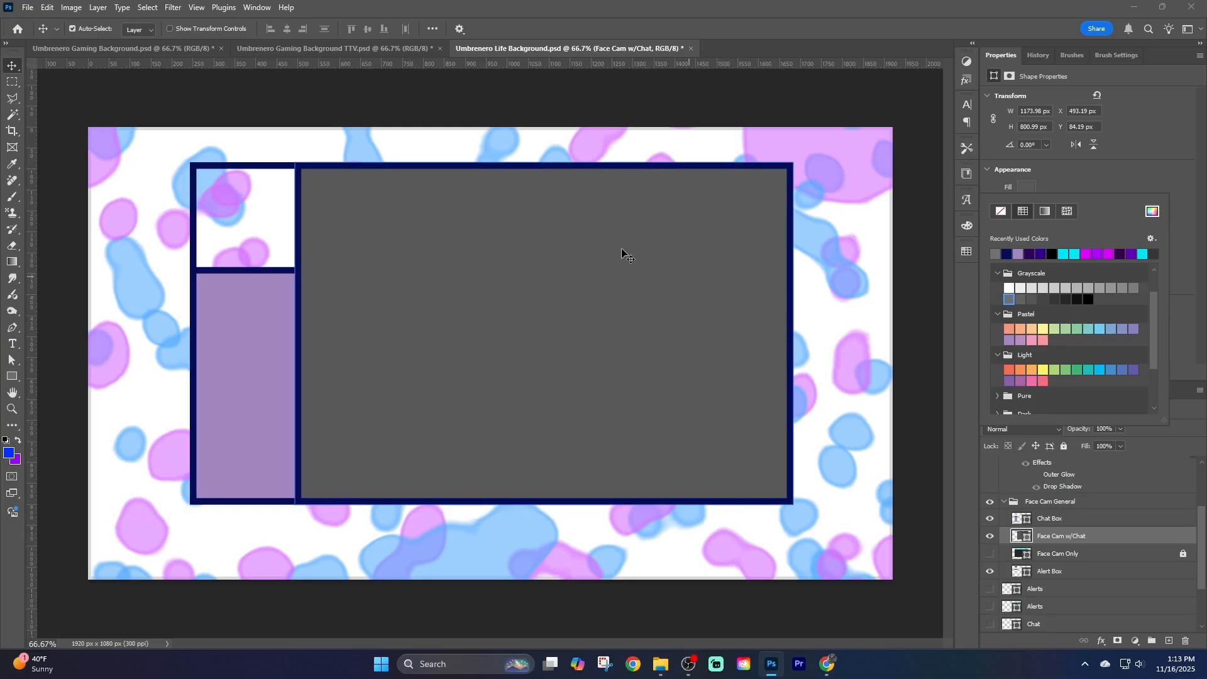
pyautogui.press('ctrl')
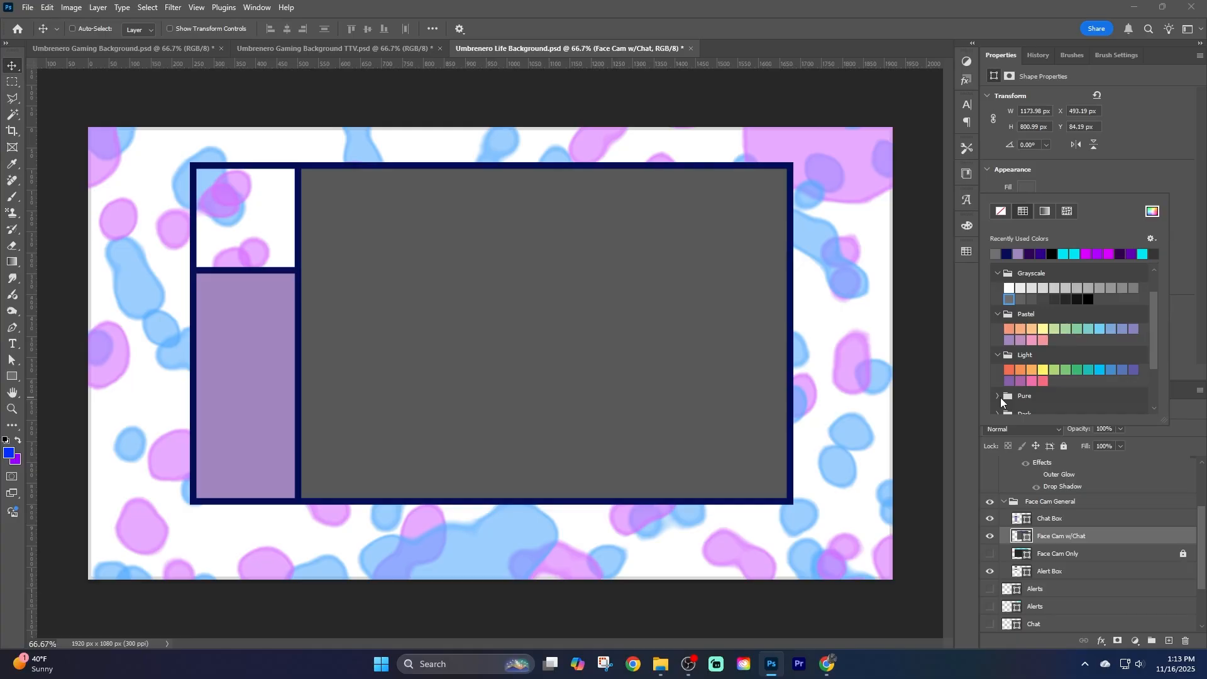
# Deselect the layers and export the recoloured face cam layout with chat and alert boxes.
pyautogui.click(728, 101)
pyautogui.hotkey('ctrl', 'alt', 'shift', 'w')
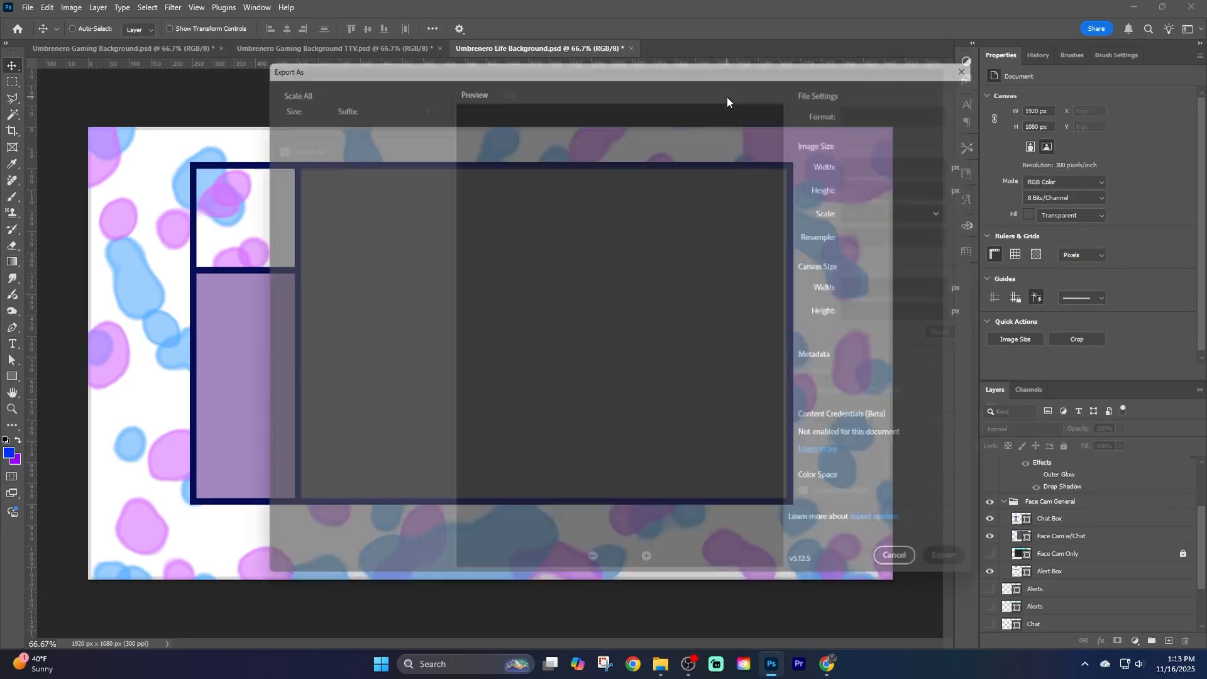
pyautogui.click(958, 575)
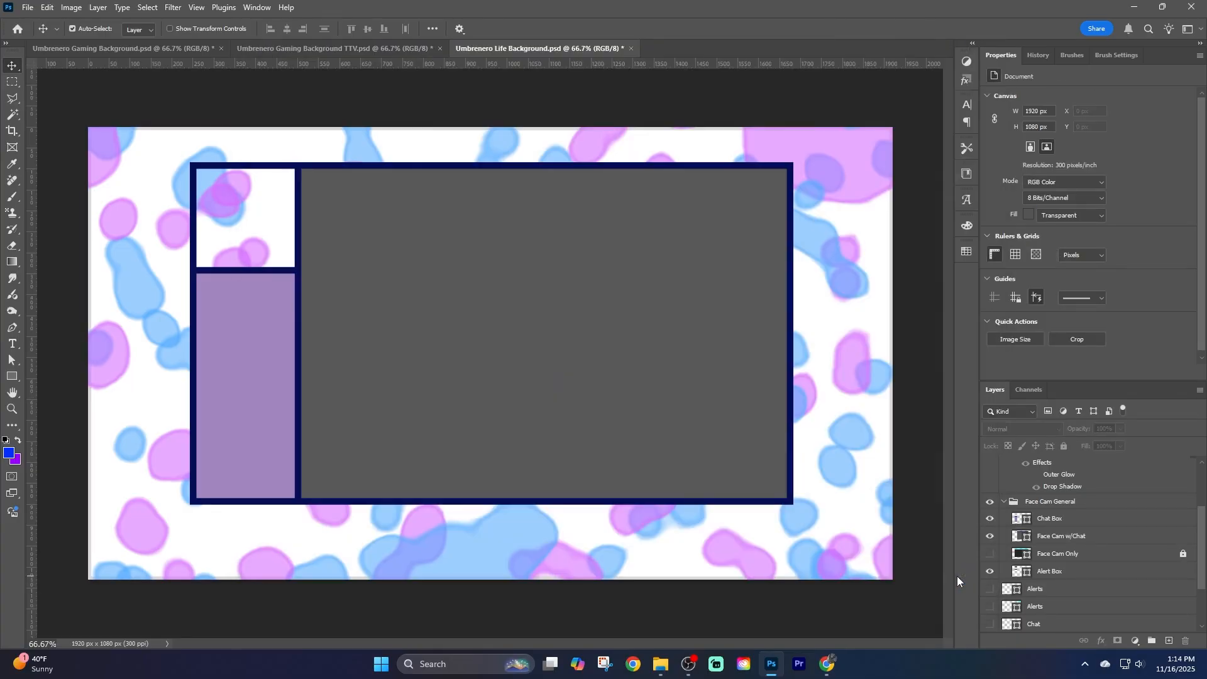
# Show the Face Cam Only layer and hide the Alert Box, Face Cam w/Chat and Chat Box layers.
pyautogui.click(989, 553)
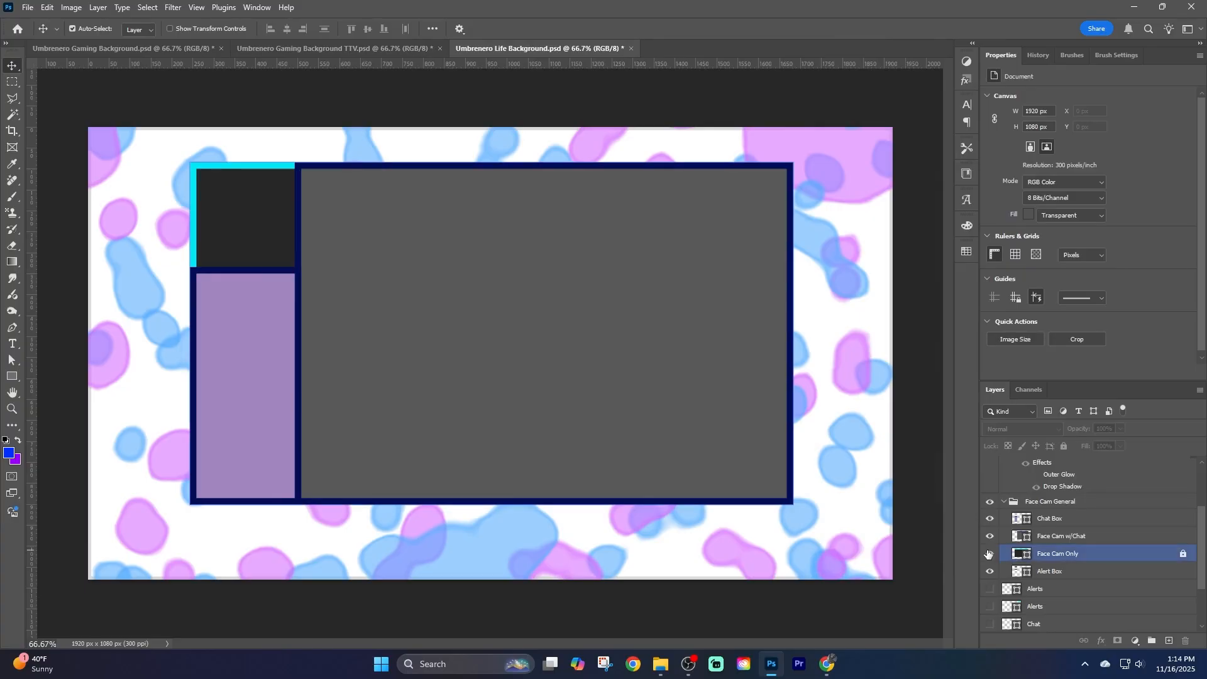
pyautogui.click(990, 571)
pyautogui.click(989, 536)
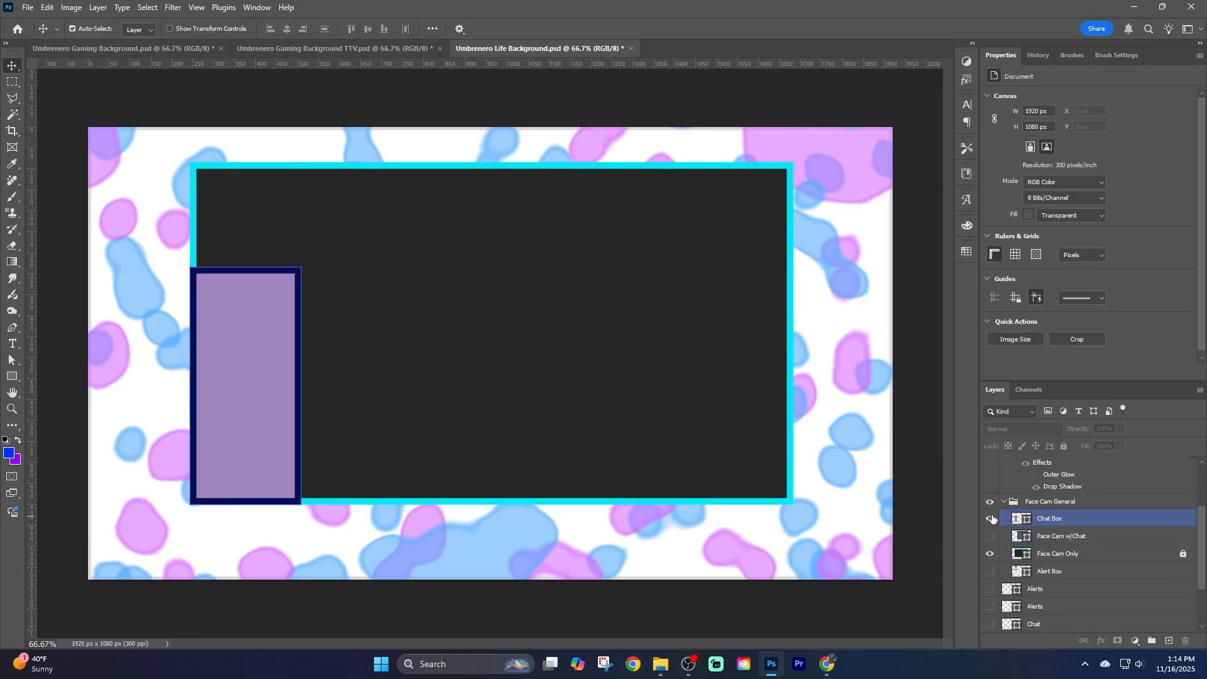
pyautogui.click(990, 519)
# Give the Face Cam Only shape a dark purple stroke and a medium-dark grey fill from the recently used colours.
pyautogui.click(1125, 554)
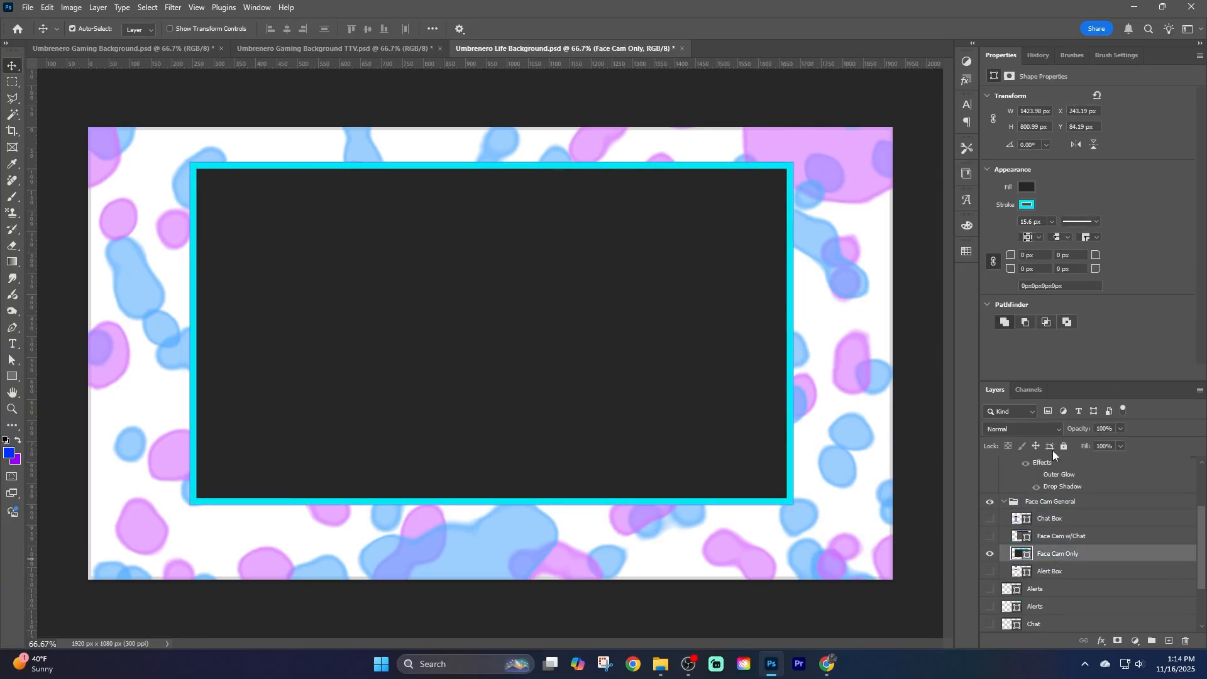
pyautogui.click(1027, 204)
pyautogui.click(1029, 271)
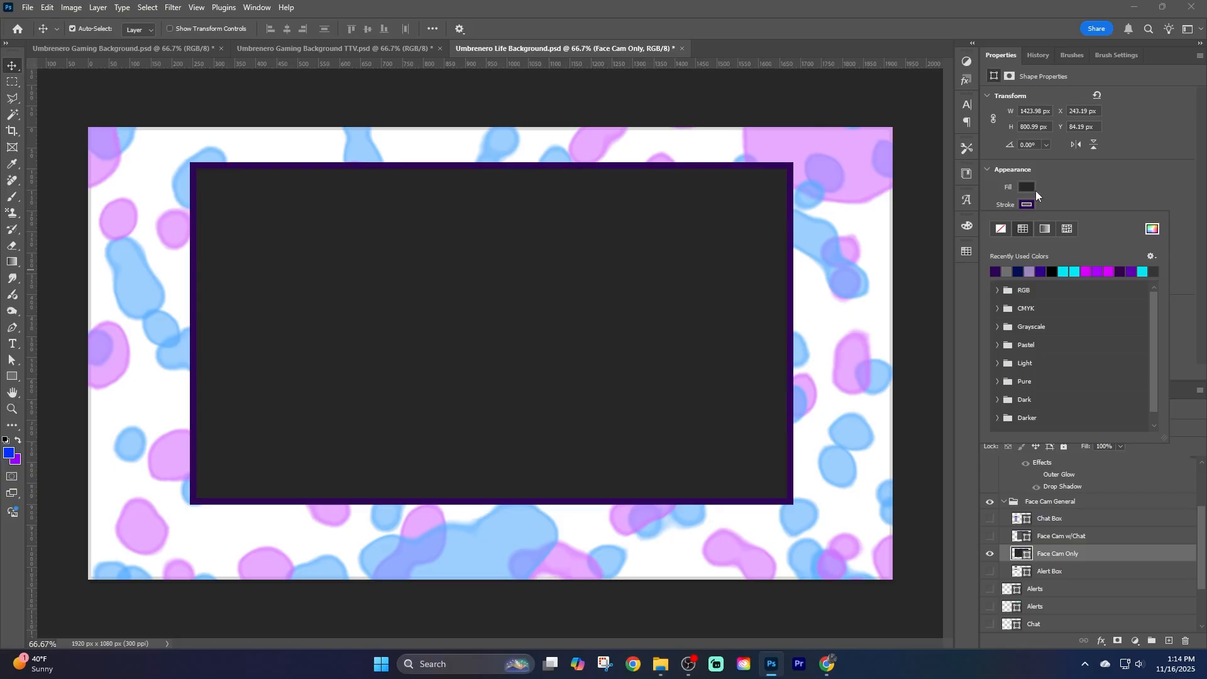
pyautogui.click(1024, 190)
pyautogui.click(1006, 254)
# Deselect the layers and export the recoloured Face Cam Only layout as a 1920 x 1080 PNG.
pyautogui.click(325, 93)
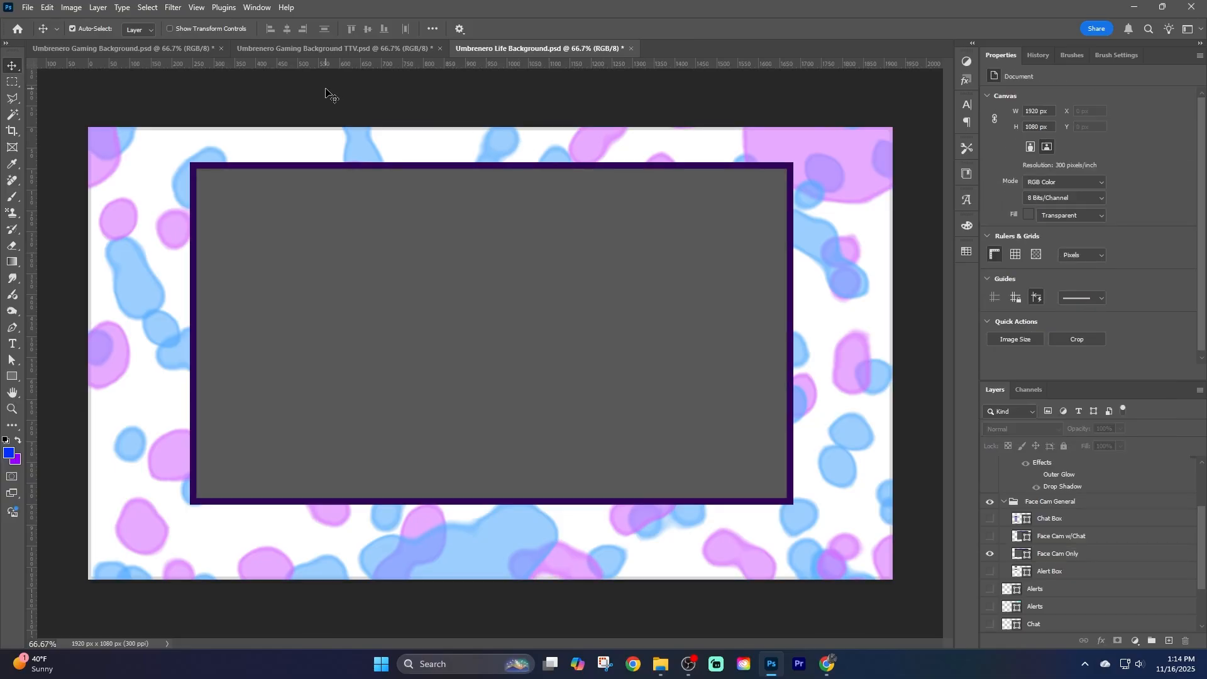
pyautogui.hotkey('ctrl', 'alt', 'shift', 'w')
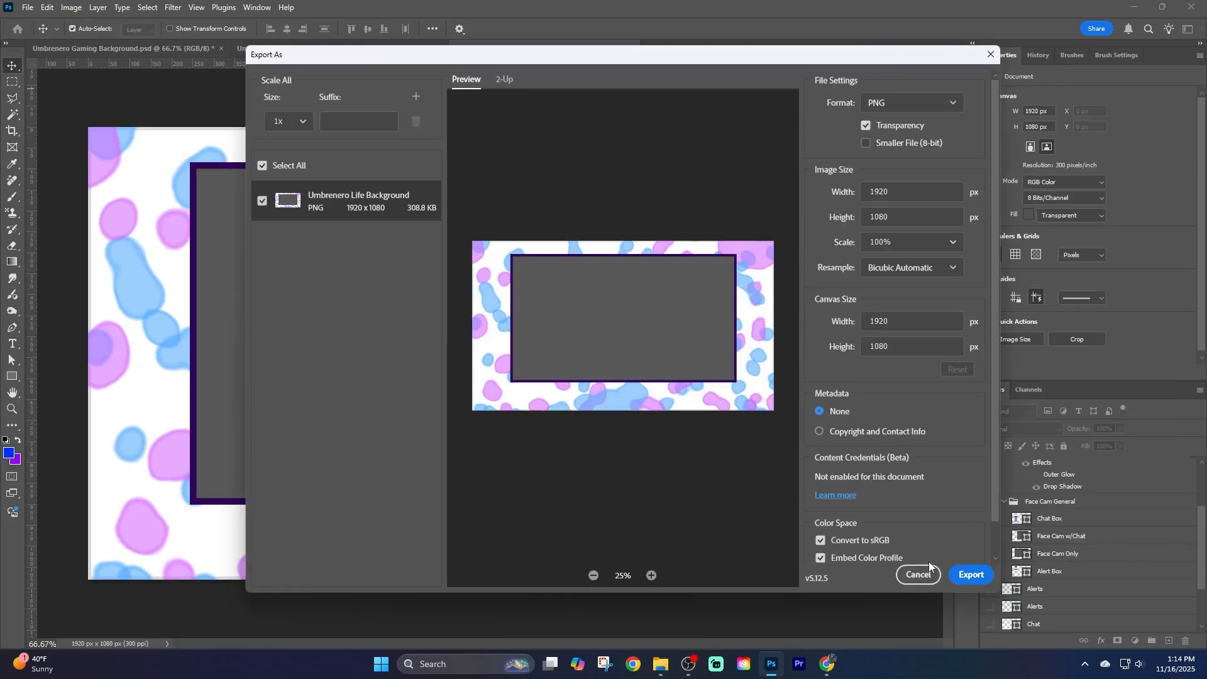
pyautogui.click(967, 568)
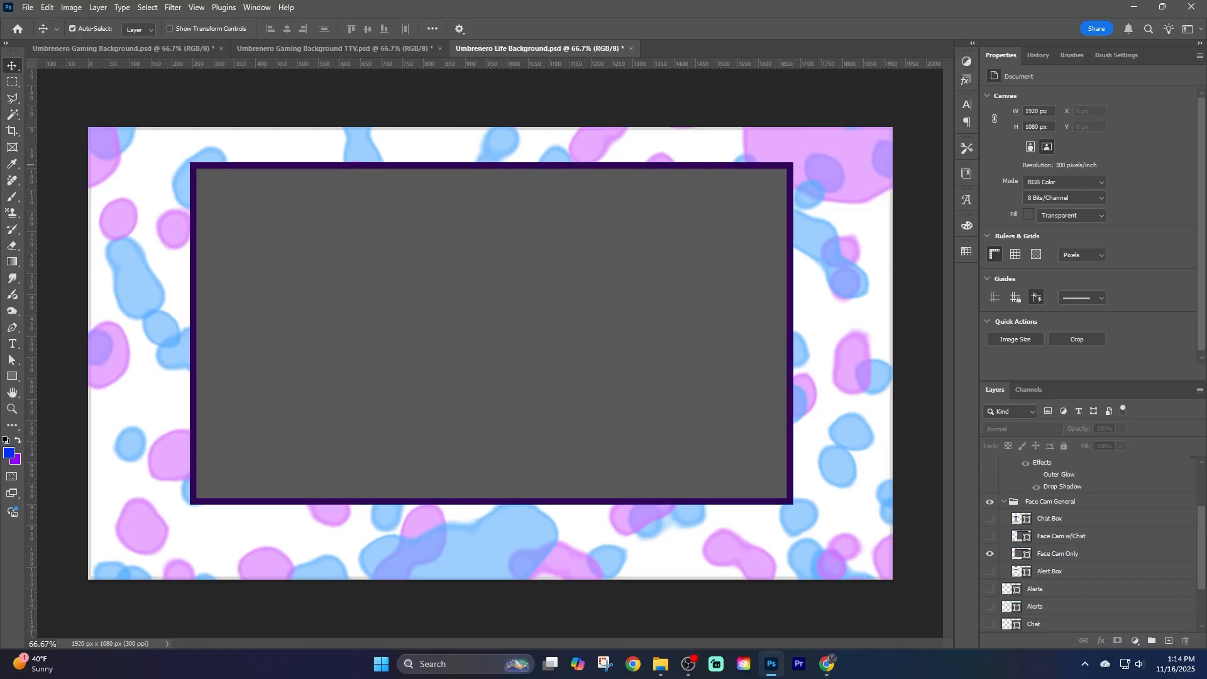
# Hide the Face Cam General group and show the Break & Bye group with only the "I'll Be Right Back!" text.
pyautogui.click(989, 501)
pyautogui.scroll(-3, 1076, 524)
pyautogui.scroll(6, 1000, 497)
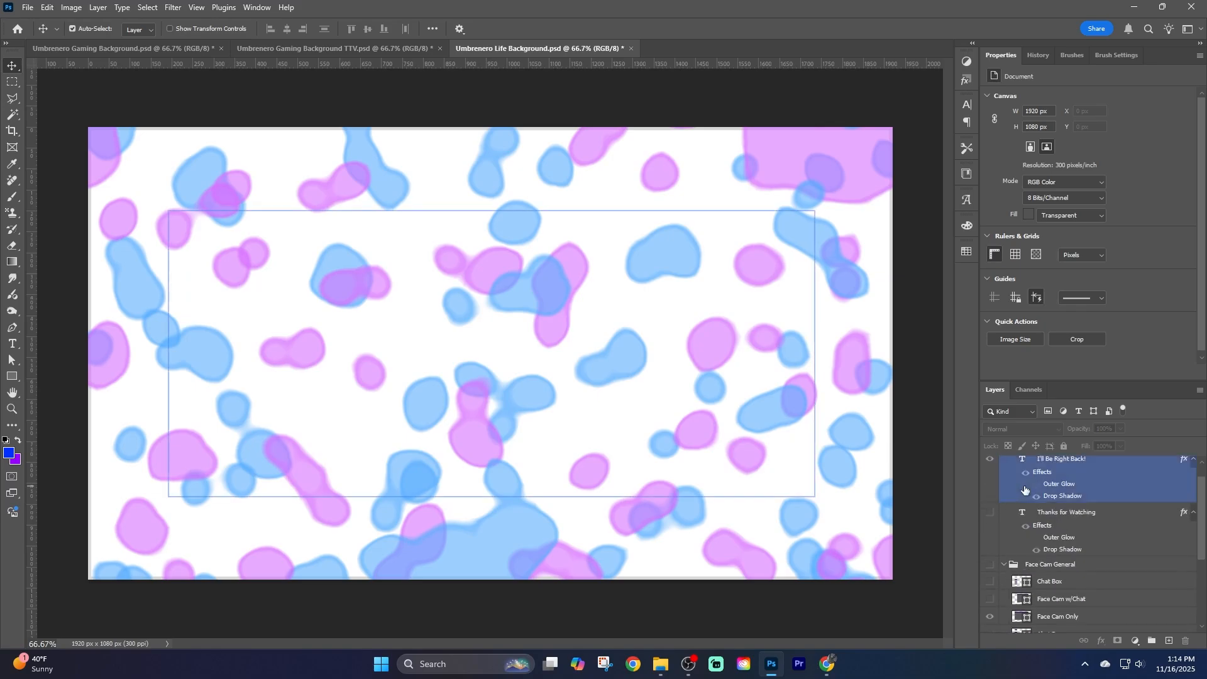
pyautogui.click(990, 464)
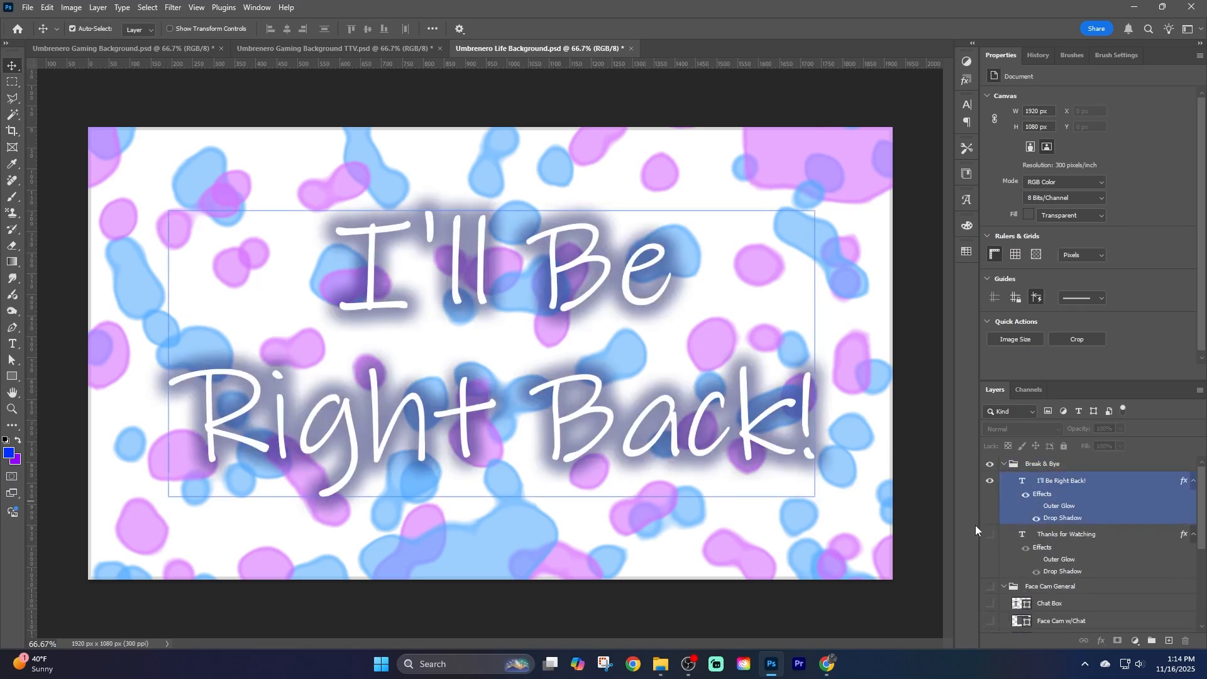
pyautogui.click(990, 534)
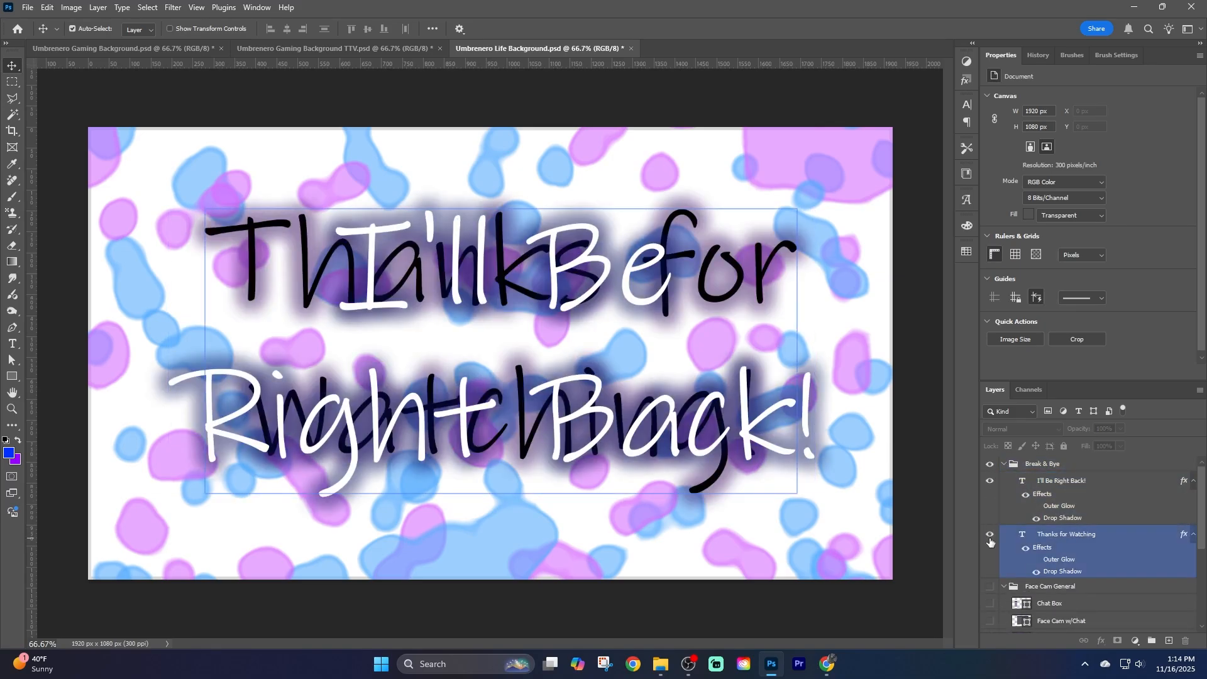
pyautogui.click(989, 538)
# Change the "I'll Be Right Back!" text colour to black and export the break screen as a PNG.
pyautogui.click(1062, 481)
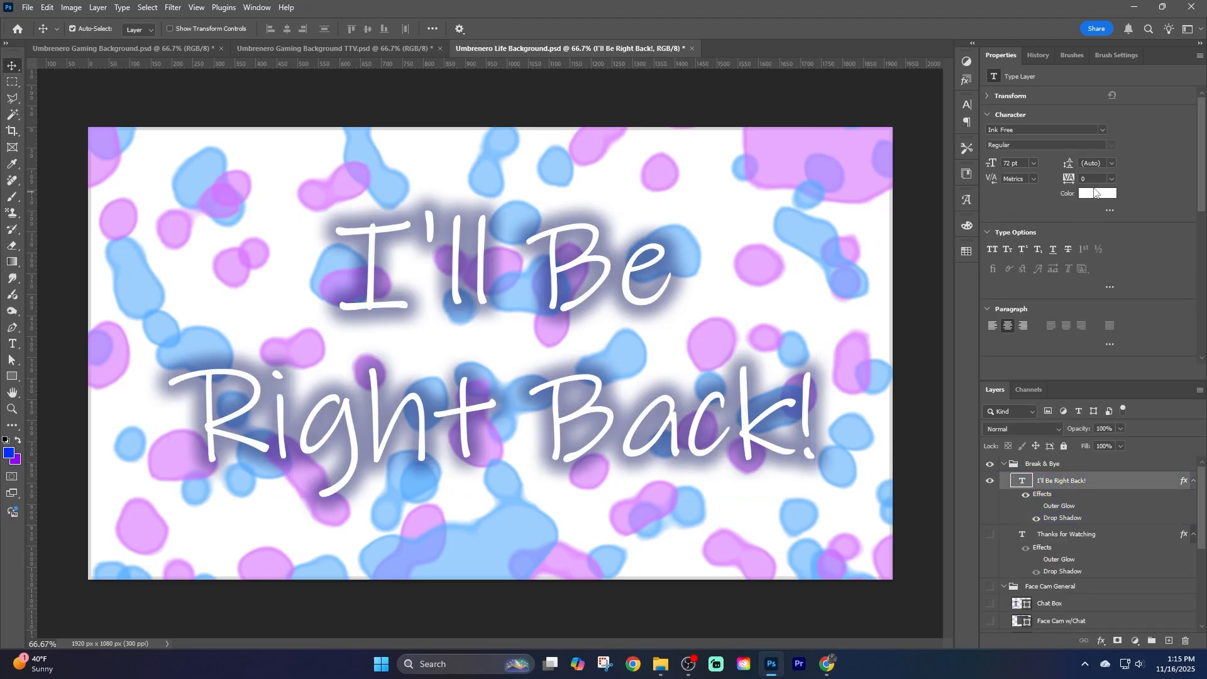
pyautogui.click(1094, 193)
pyautogui.click(172, 381)
pyautogui.click(300, 216)
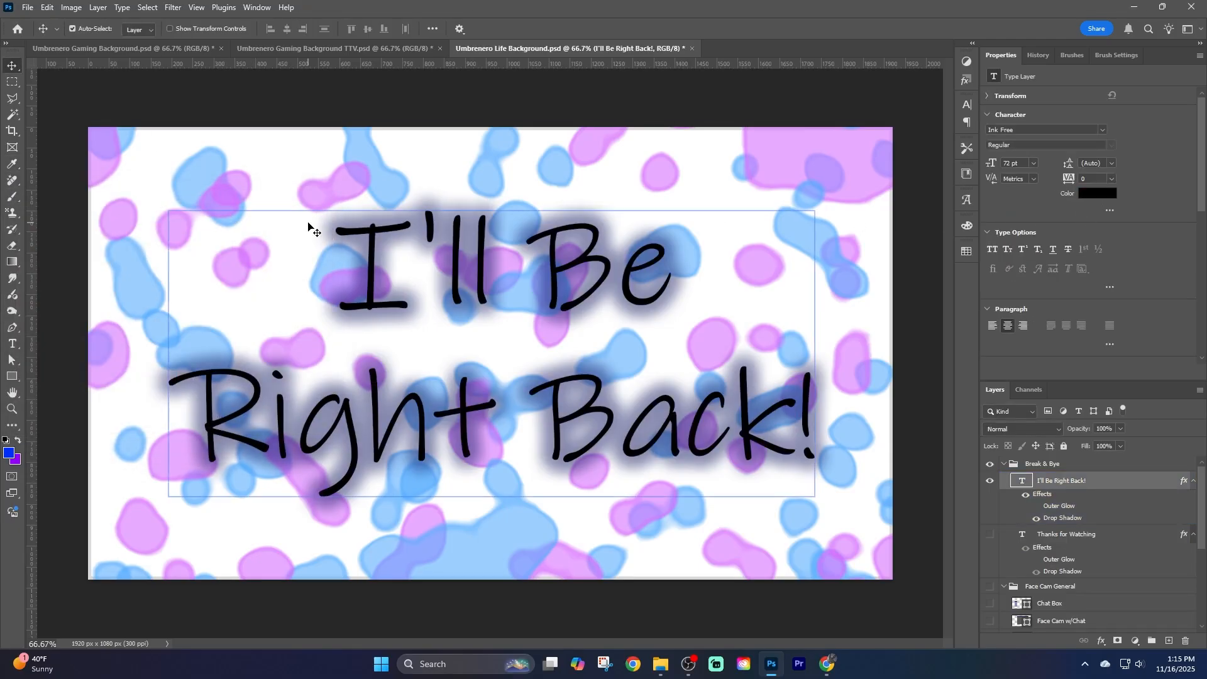
pyautogui.hotkey('ctrl', 'shift', 'alt', 'w')
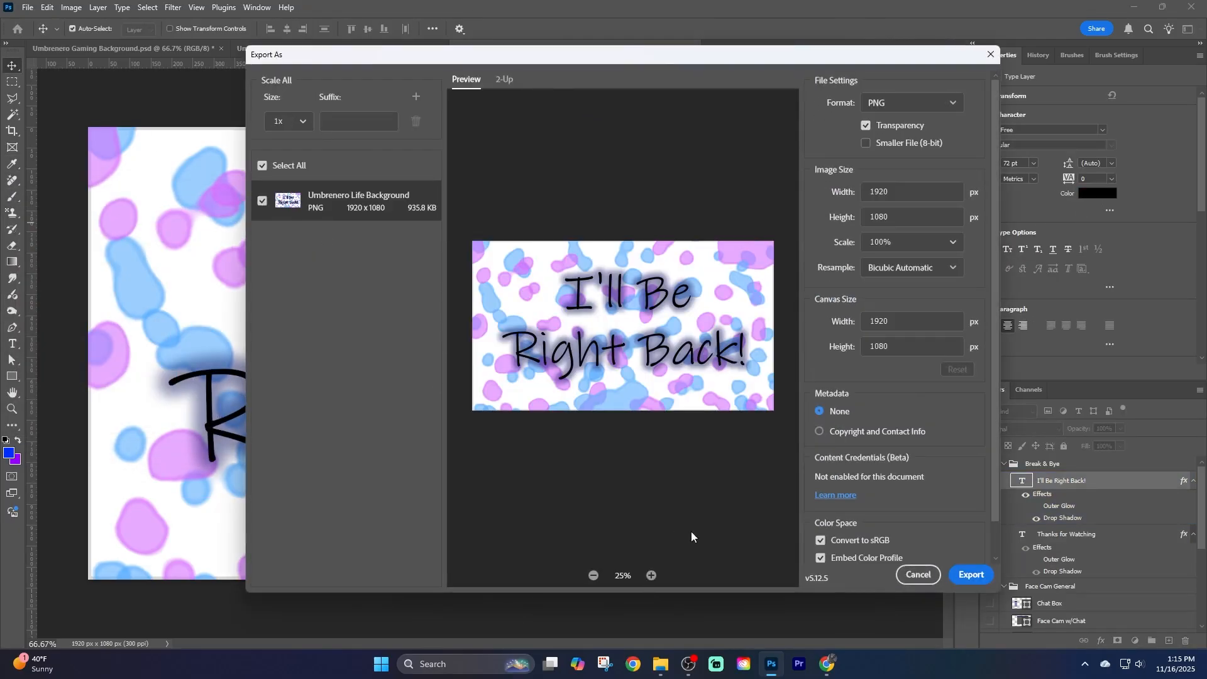
pyautogui.click(985, 573)
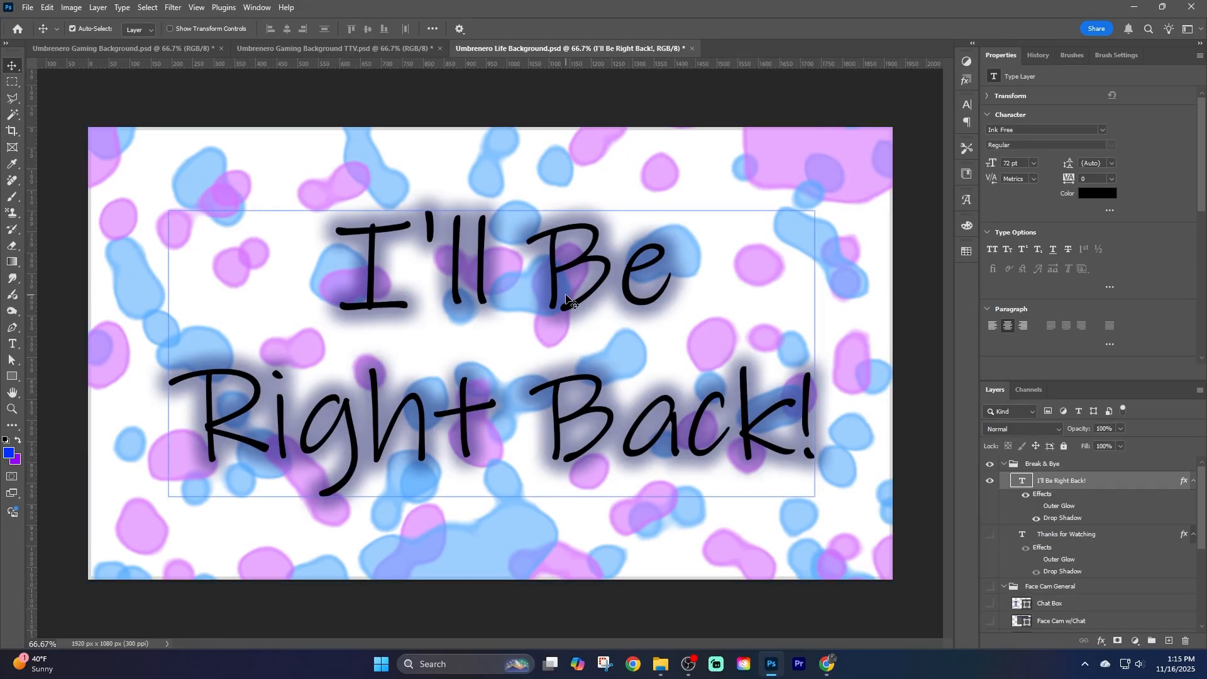
# Hide the Break & Bye group and collapse both the Face Cam General and Break & Bye groups.
pyautogui.click(990, 464)
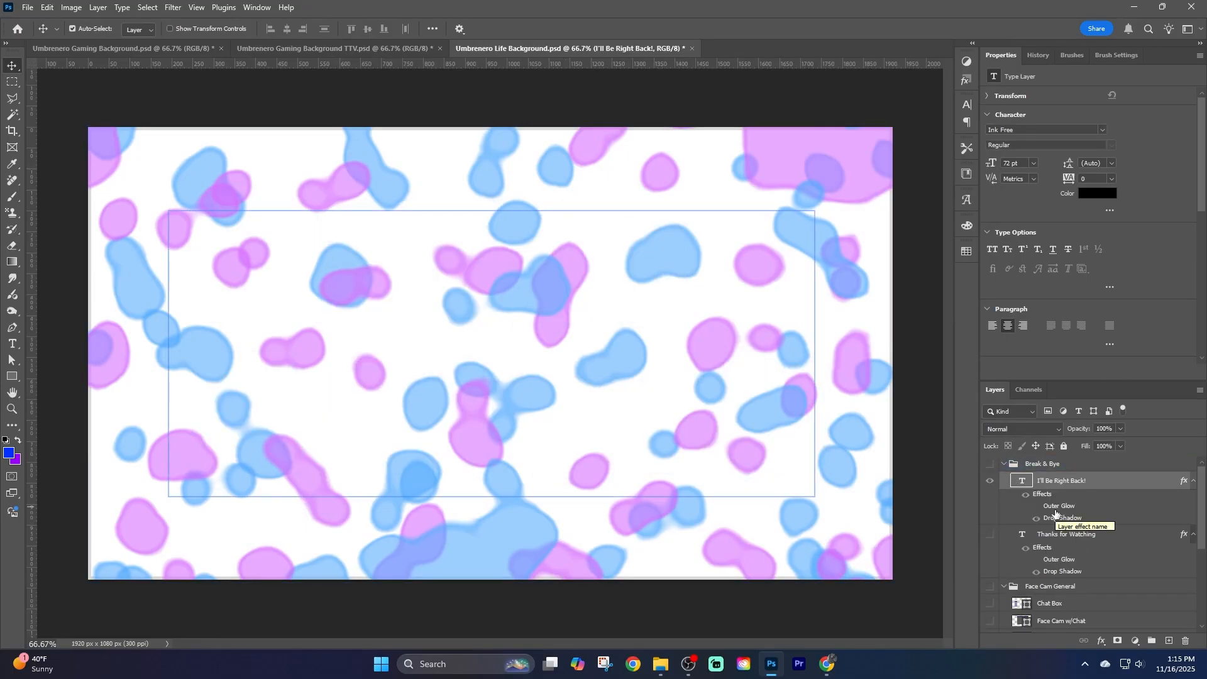
pyautogui.scroll(-3, 1078, 522)
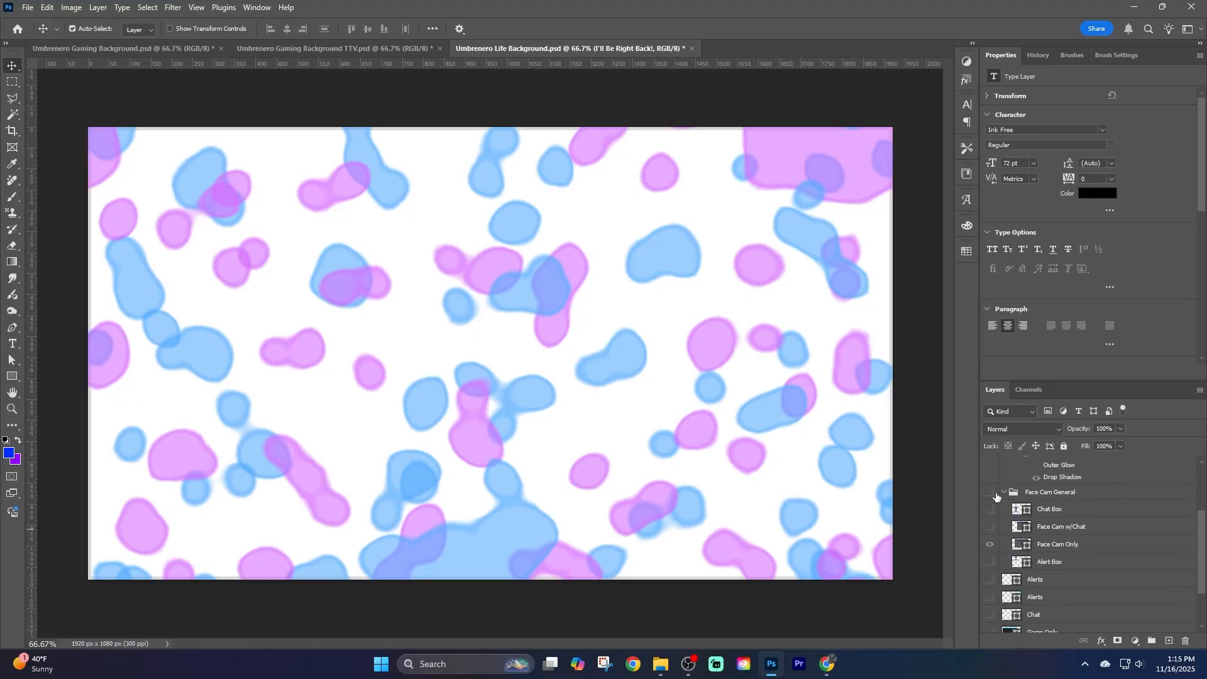
pyautogui.click(1005, 495)
pyautogui.click(1004, 493)
pyautogui.scroll(3, 1005, 484)
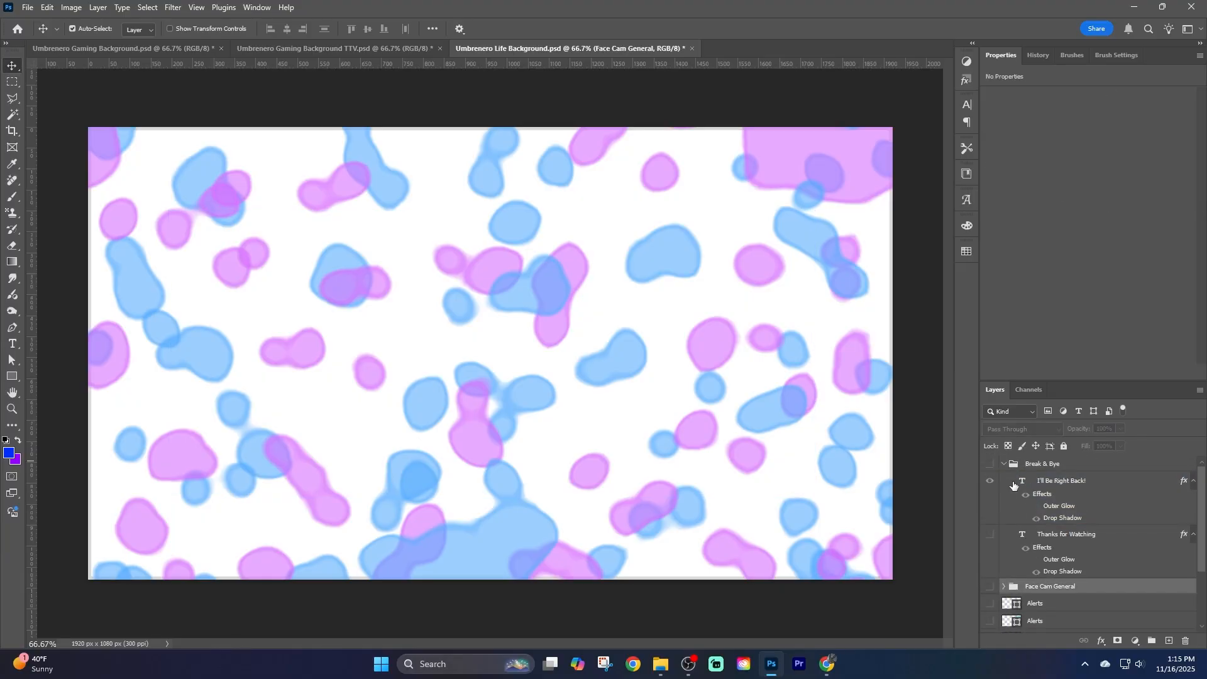
pyautogui.click(1004, 464)
# Show both Alerts layers, the Chat layer and the Game Only layer.
pyautogui.click(990, 496)
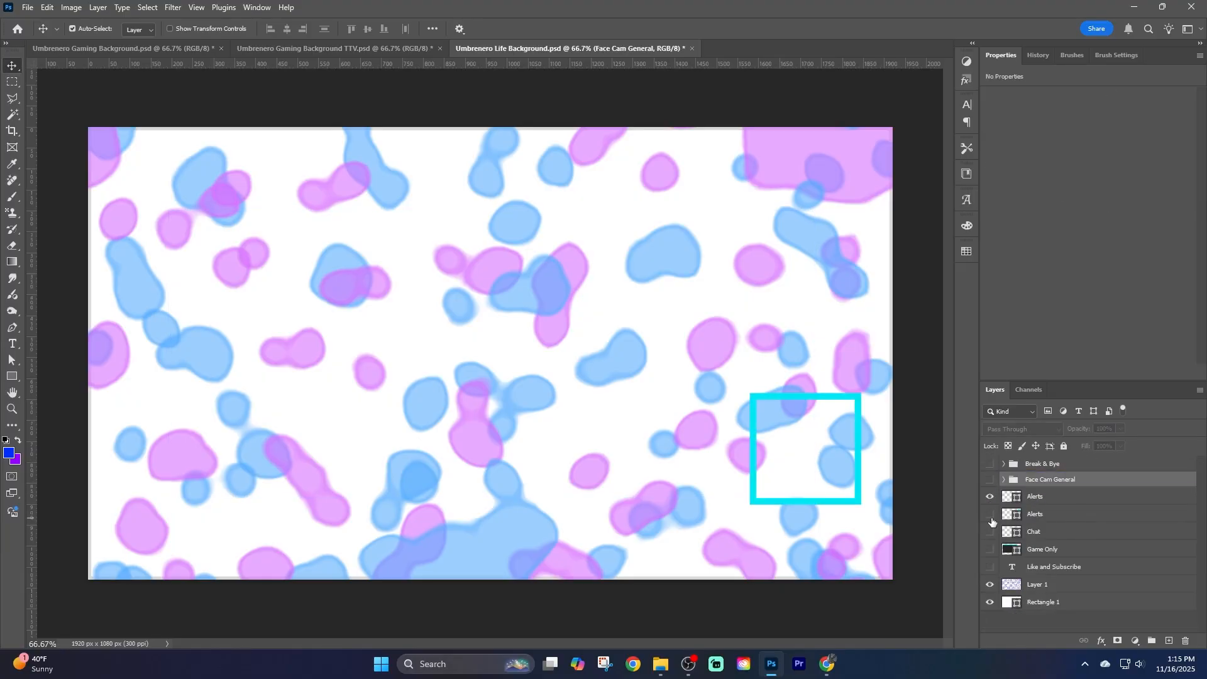
pyautogui.click(990, 515)
pyautogui.click(991, 532)
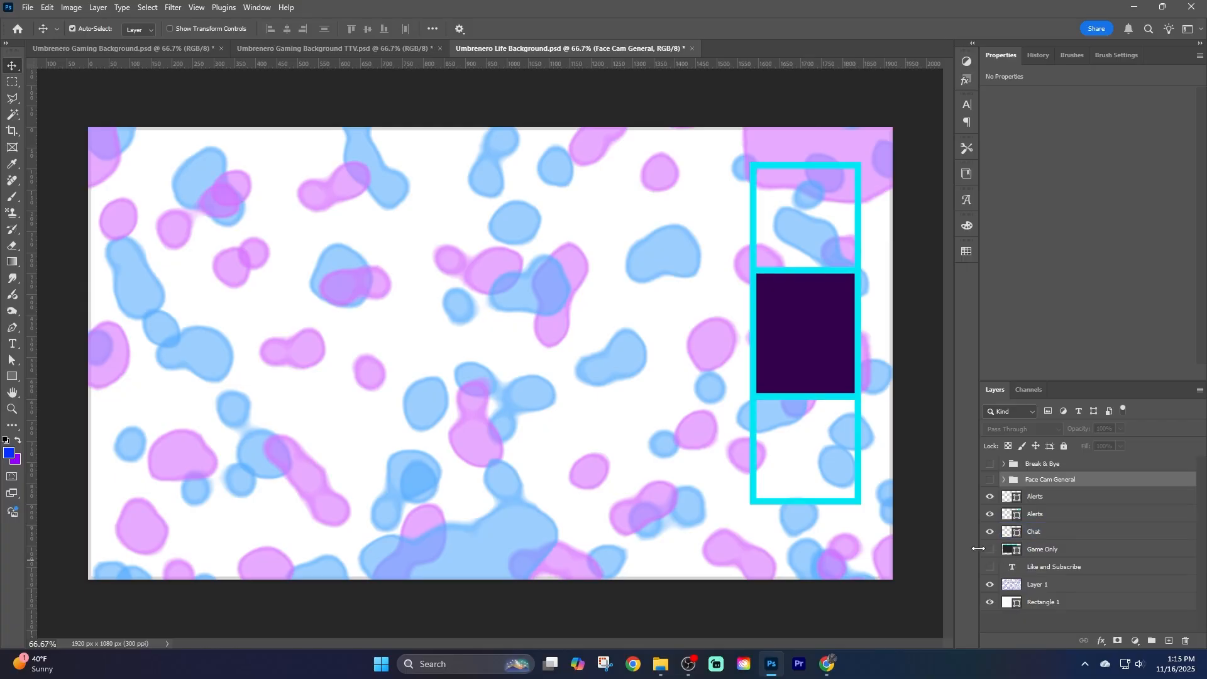
pyautogui.click(990, 549)
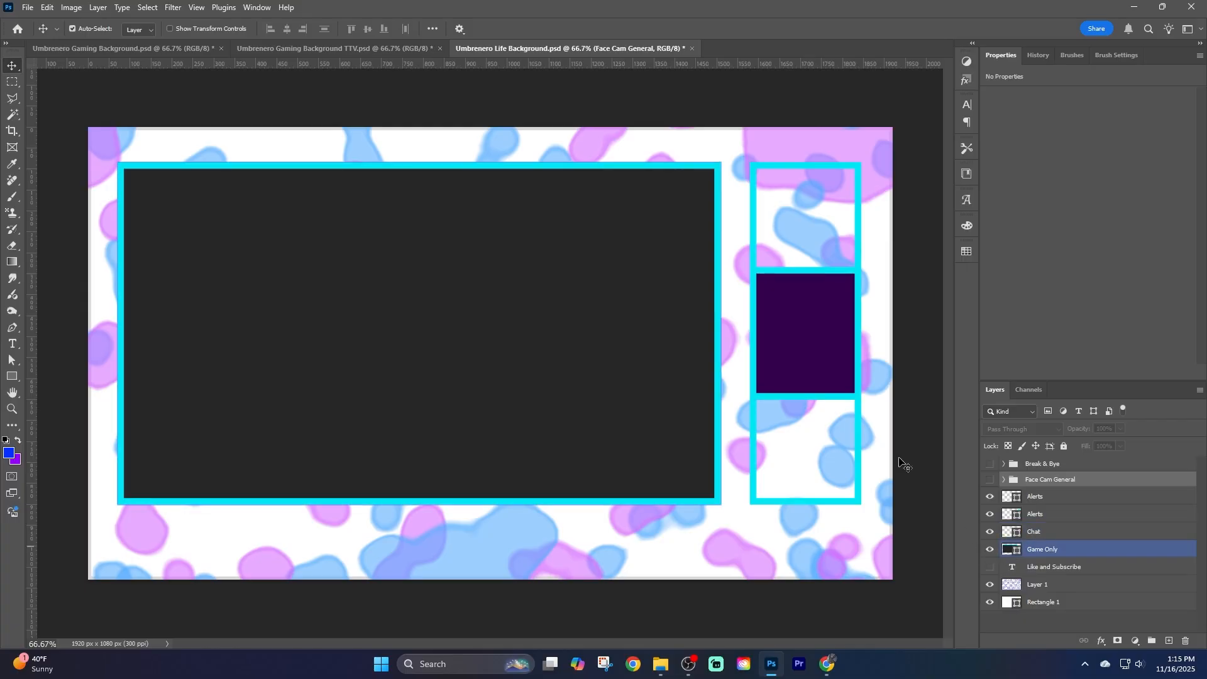
# Give the Game Only shape a medium-dark grey fill and a dark navy stroke from the recently used colours.
pyautogui.click(1069, 549)
pyautogui.click(1026, 188)
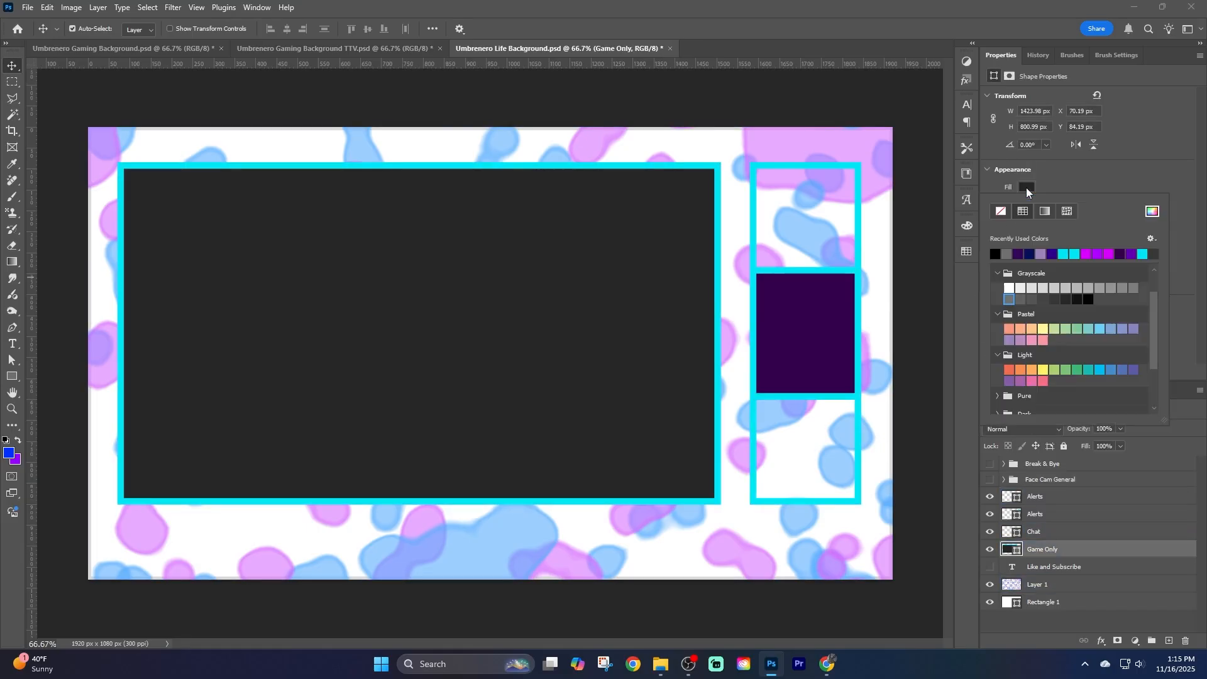
pyautogui.click(1006, 253)
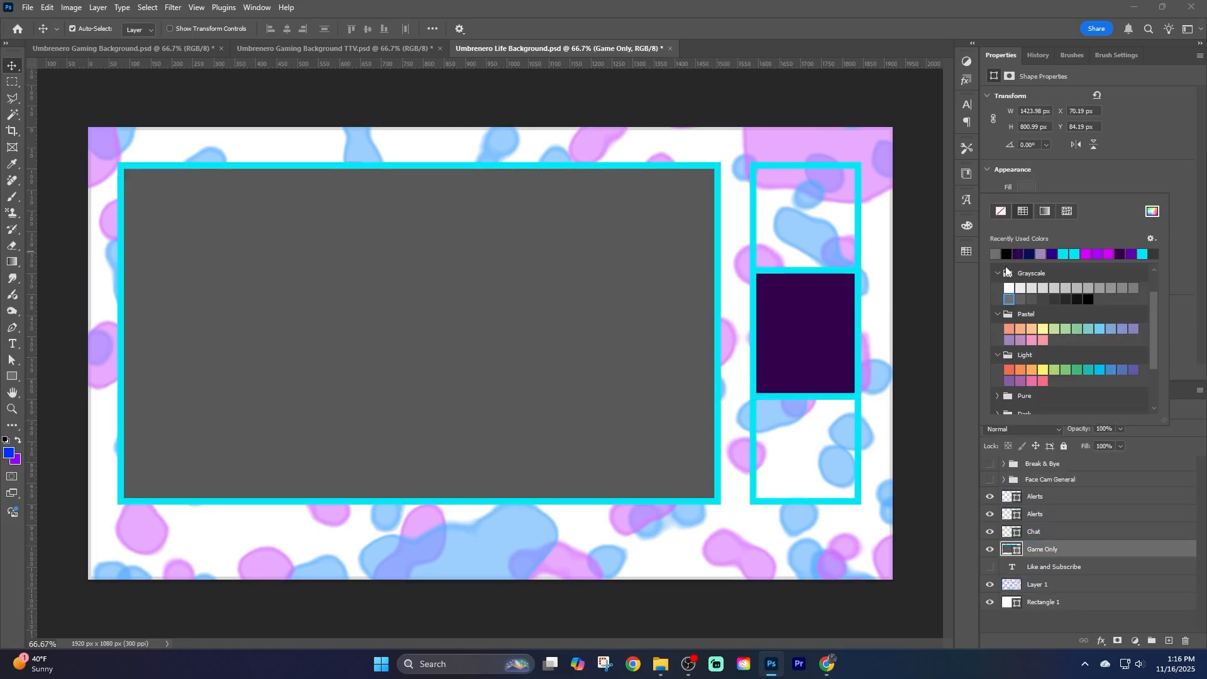
pyautogui.click(1029, 253)
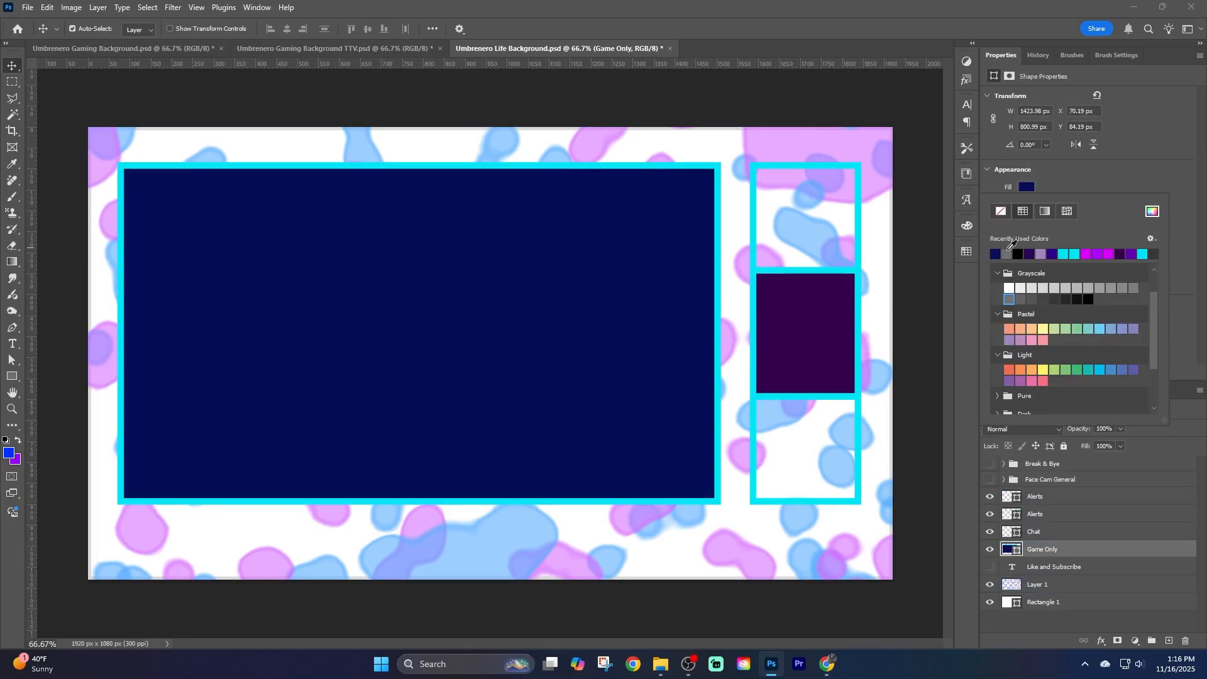
pyautogui.click(1005, 253)
pyautogui.click(1027, 204)
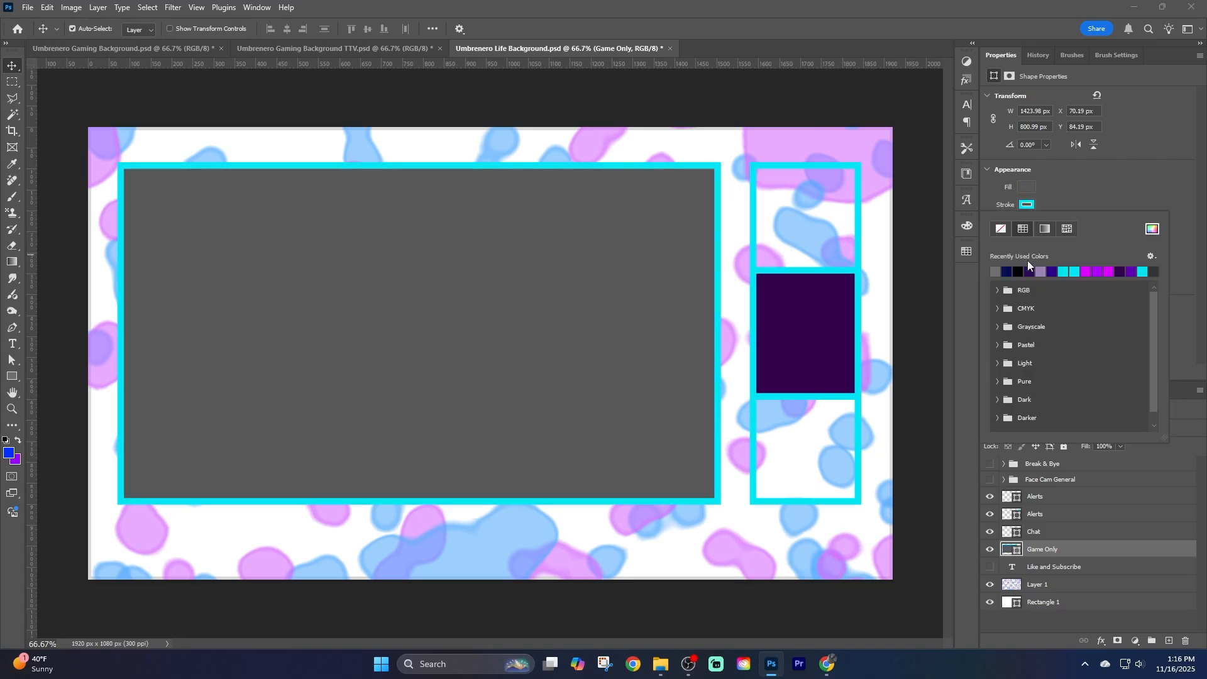
pyautogui.click(1007, 271)
# Change the strokes of the two Alerts boxes and the Chat box to the same dark navy.
pyautogui.click(851, 168)
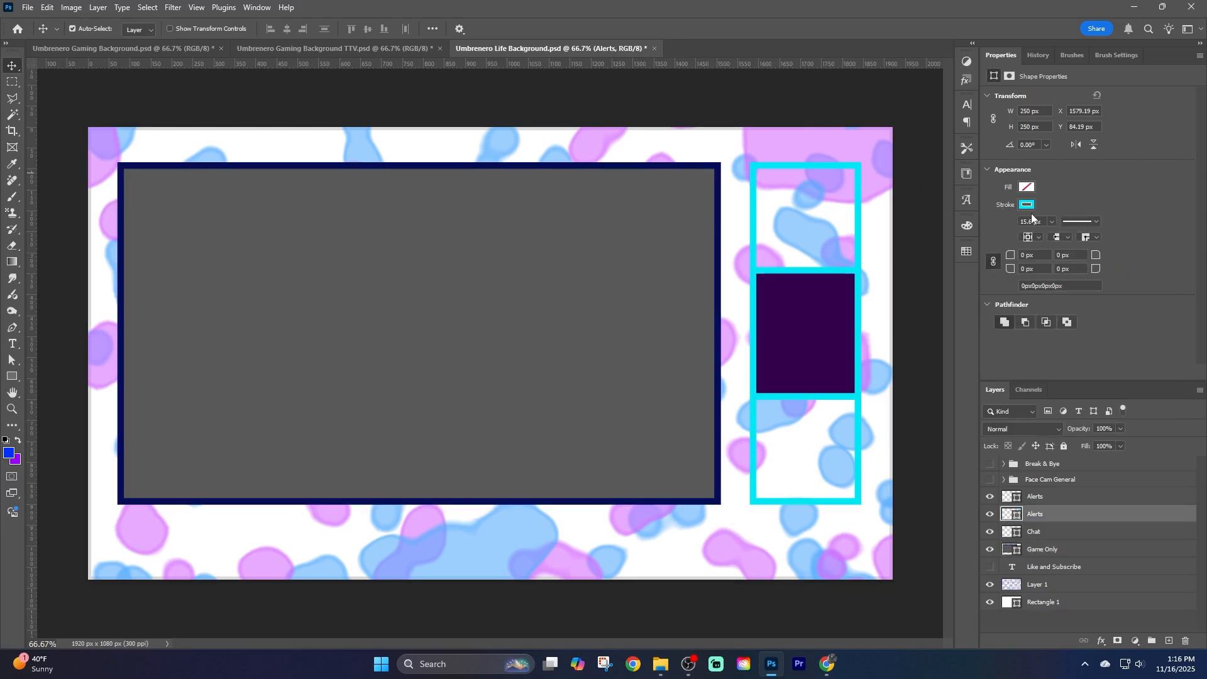
pyautogui.click(1026, 204)
pyautogui.click(996, 271)
pyautogui.click(836, 304)
pyautogui.click(1027, 204)
pyautogui.click(997, 272)
pyautogui.click(866, 397)
pyautogui.click(860, 402)
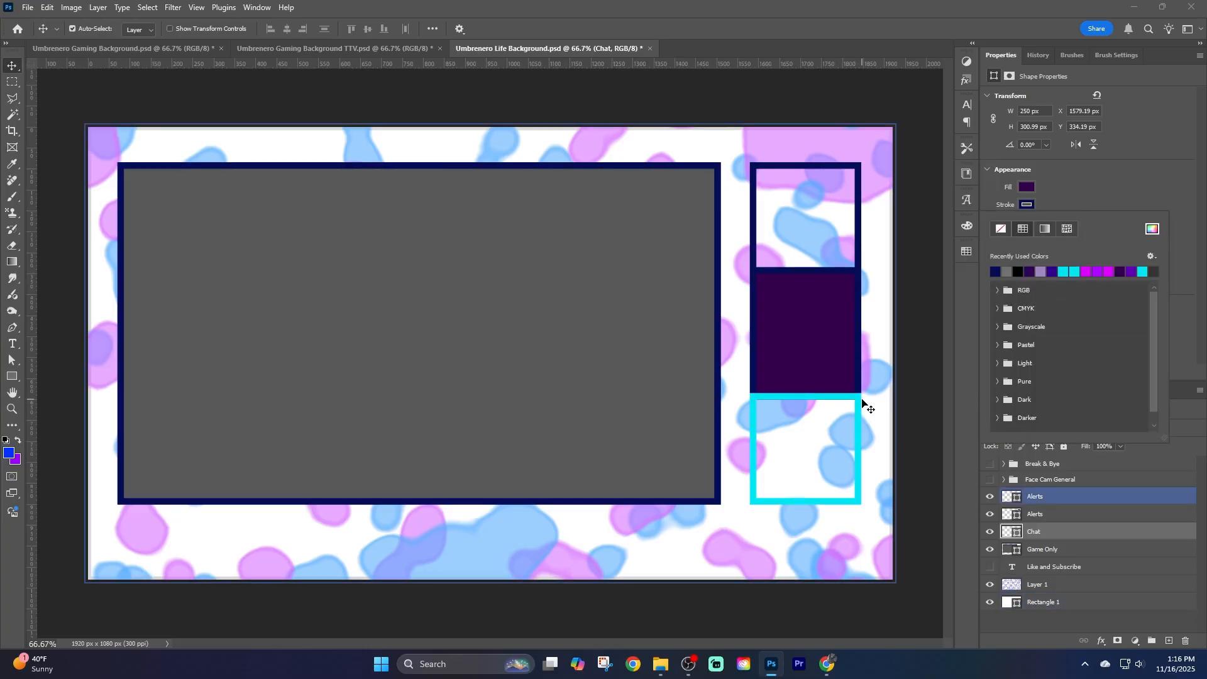
pyautogui.click(1027, 206)
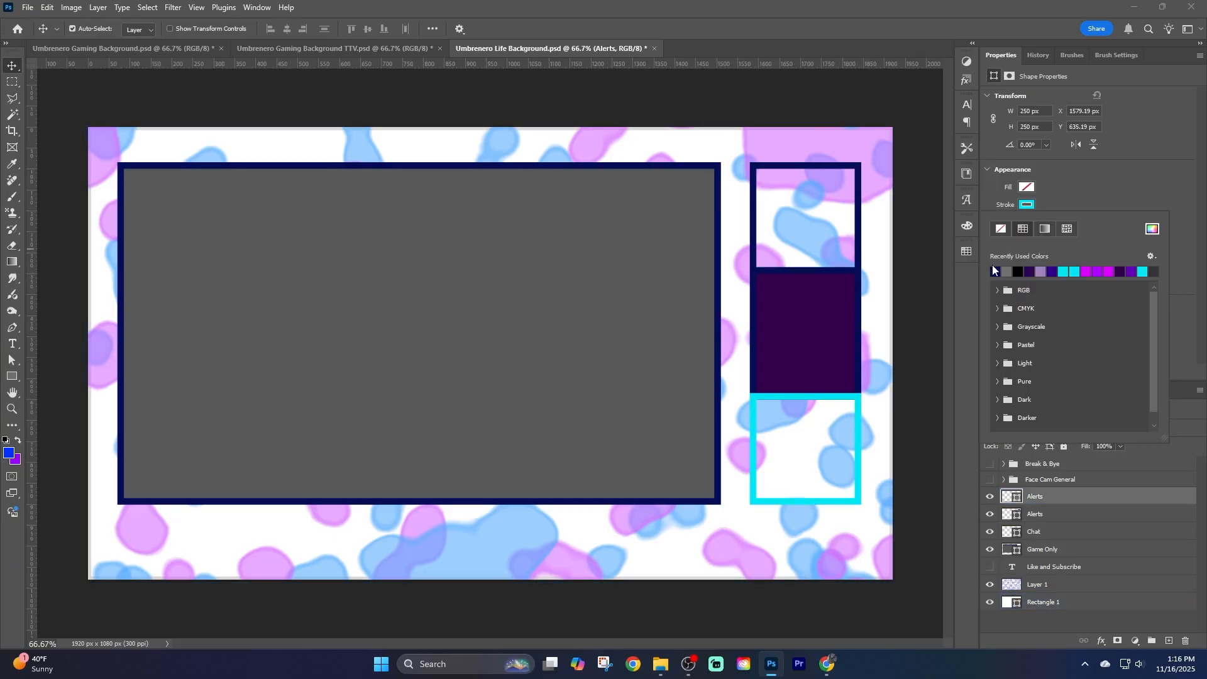
pyautogui.click(996, 271)
pyautogui.click(1101, 197)
# Fill the Chat box with the recently used muted purple and export the game layout with two alert boxes.
pyautogui.click(821, 310)
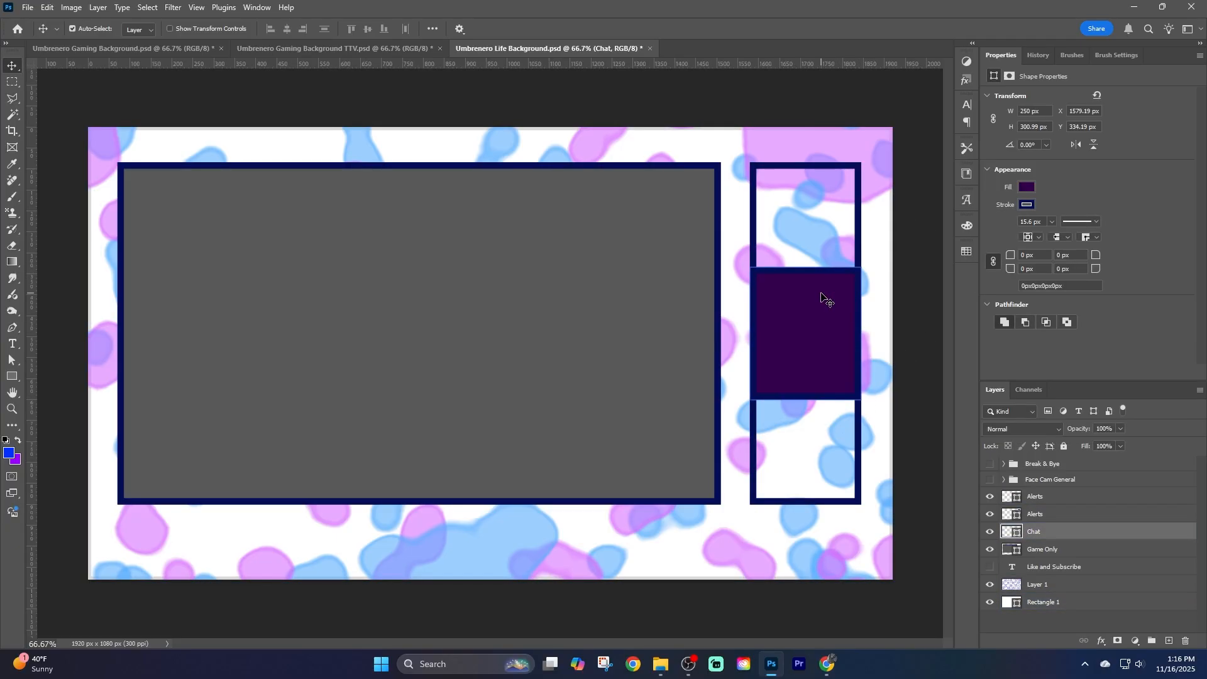
pyautogui.click(1026, 187)
pyautogui.click(1040, 254)
pyautogui.click(1042, 190)
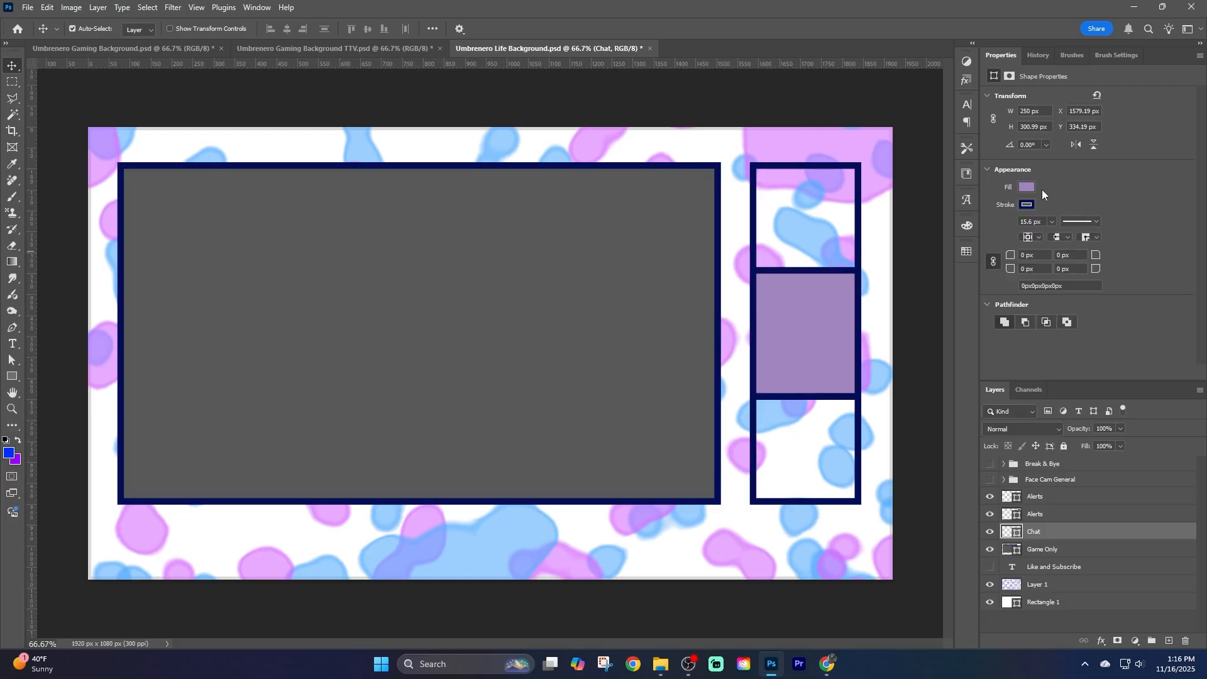
pyautogui.hotkey('ctrl', 'alt', 'shift', 'w')
pyautogui.click(971, 575)
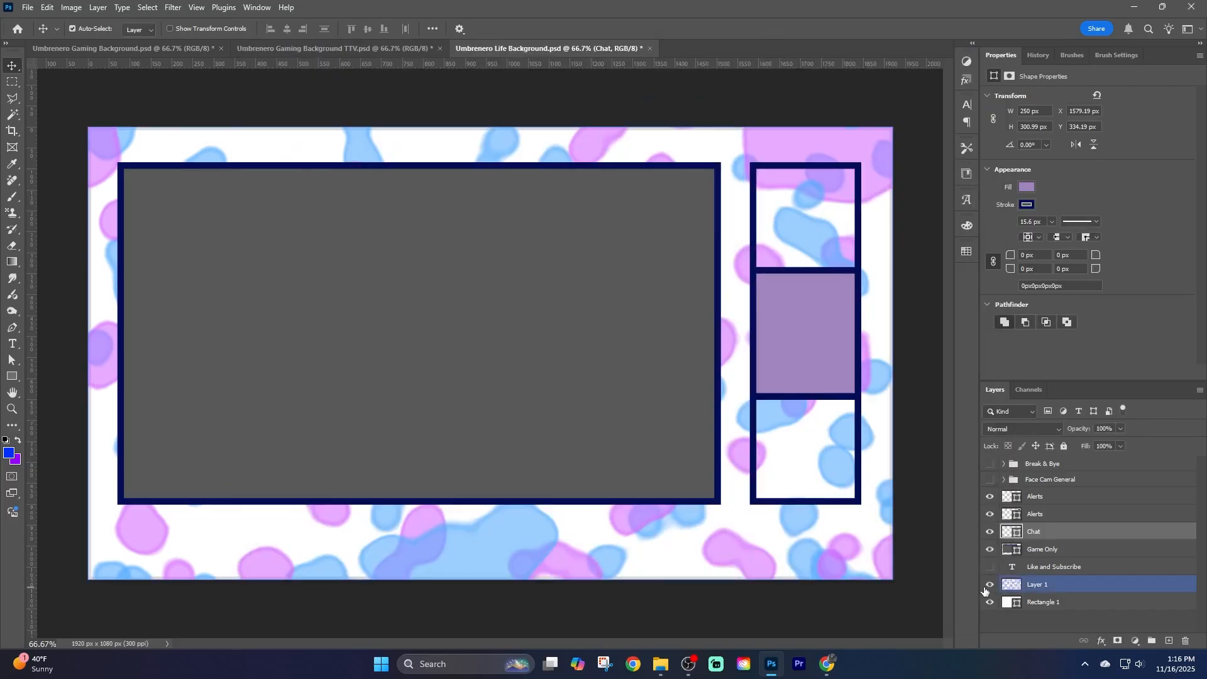
# Hide the lower Alerts box and extend the Chat box downward to a height of 550.99 px.
pyautogui.click(989, 514)
pyautogui.click(989, 513)
pyautogui.click(990, 496)
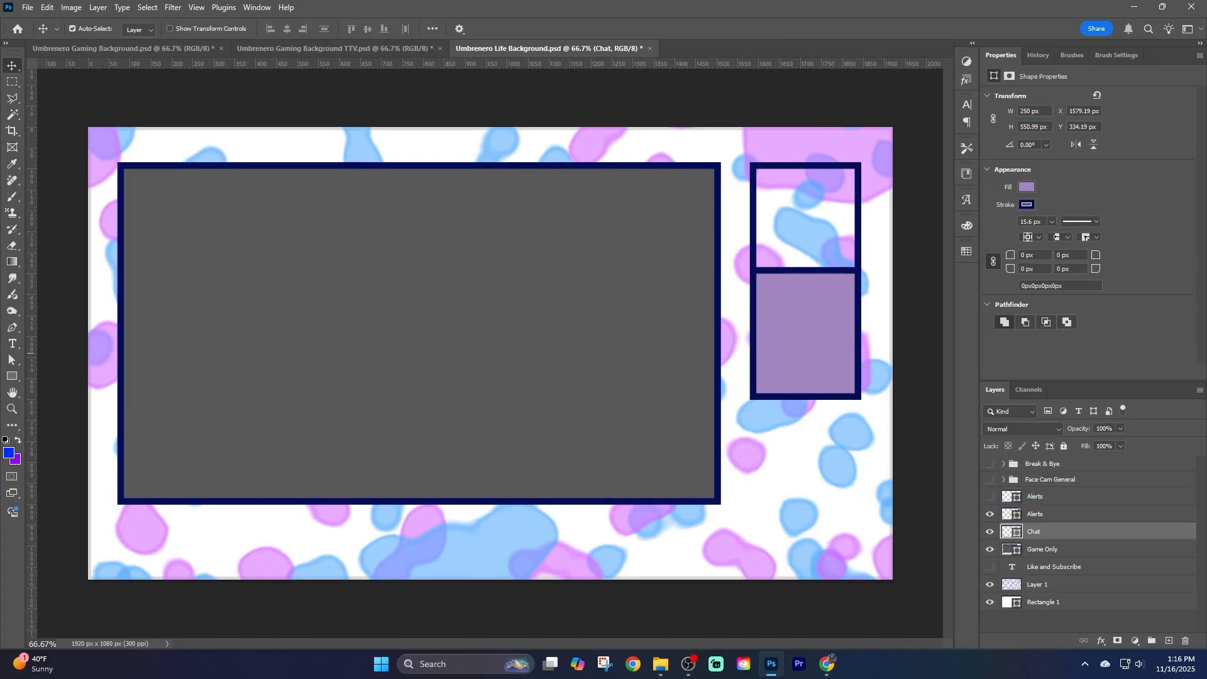
# Change the strokes of the Chat box, the upper Alerts box and the Game Only shape to dark purple.
pyautogui.click(1027, 204)
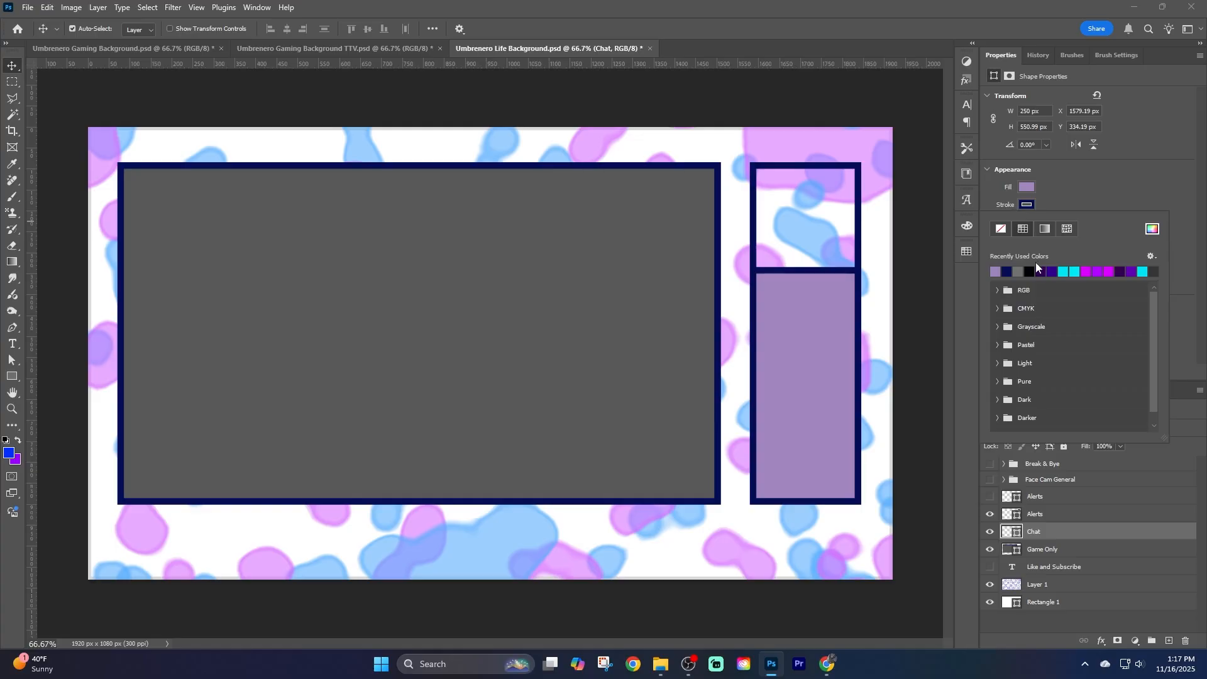
pyautogui.click(1040, 272)
pyautogui.click(1034, 513)
pyautogui.click(1027, 204)
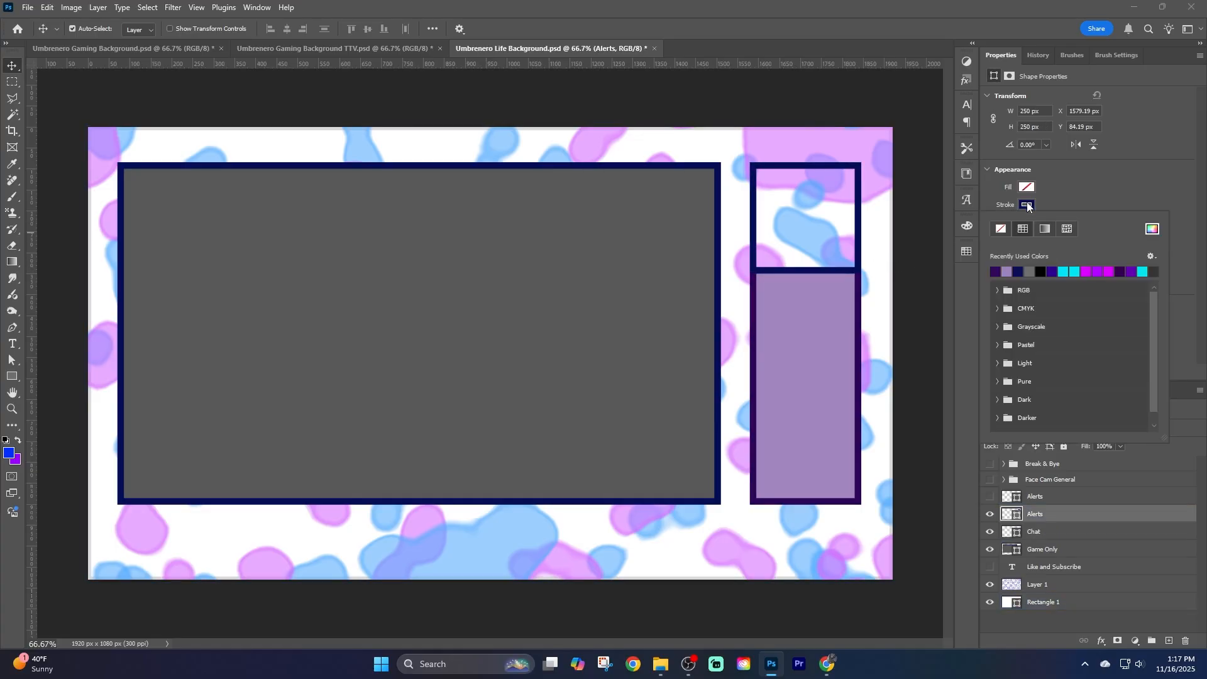
pyautogui.click(1041, 549)
pyautogui.click(1027, 204)
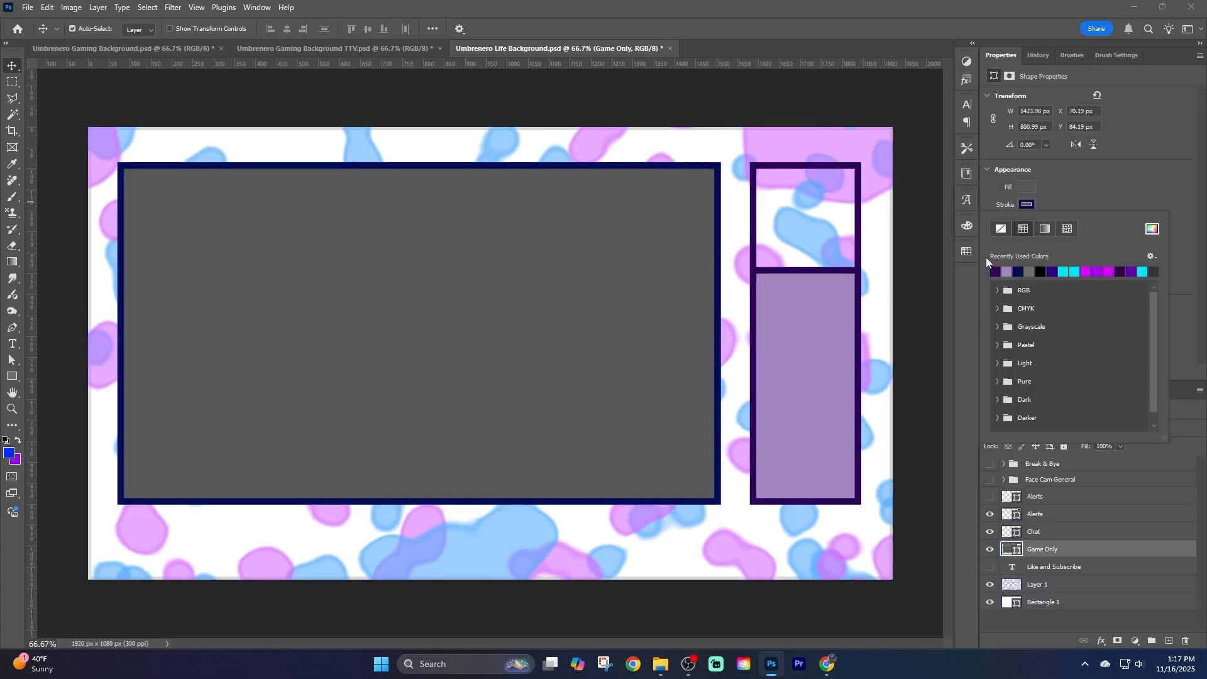
pyautogui.click(995, 272)
# Close the stroke colour choices and export the dark purple game layout with one alert box and the taller chat box.
pyautogui.click(835, 291)
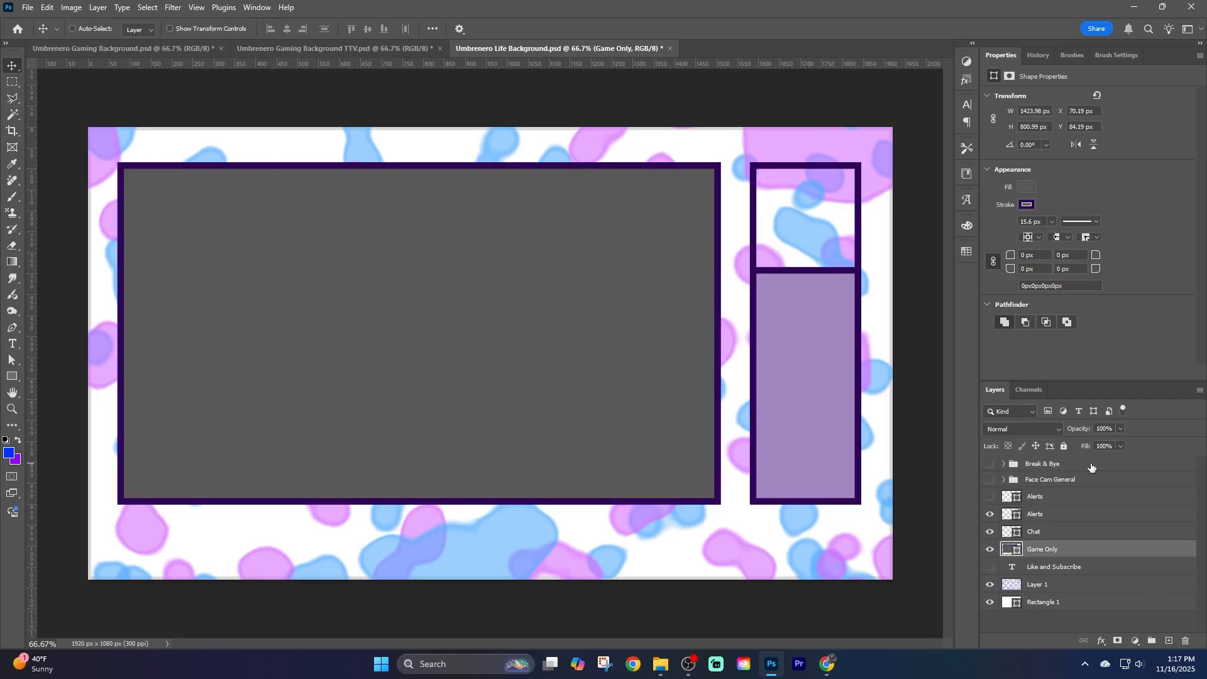
pyautogui.hotkey('alt', 'shift', 'ctrl', 'w')
pyautogui.click(968, 576)
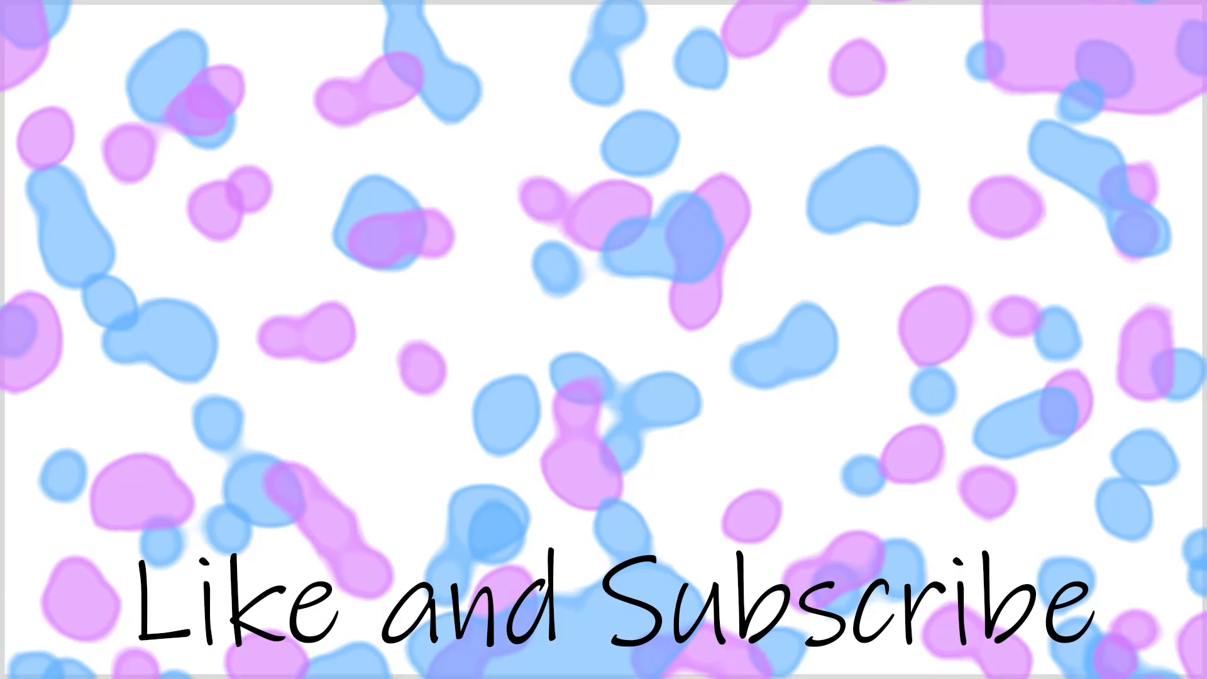